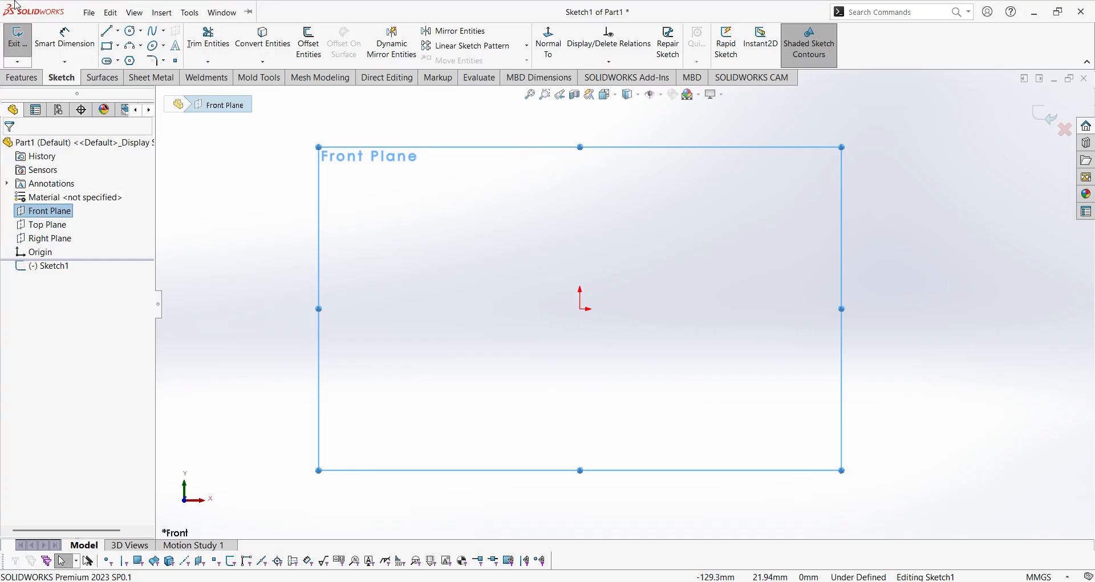
Sketch a vertical line about 101 mm long up from the origin and continue it with a tangent arc curving right
click(107, 31)
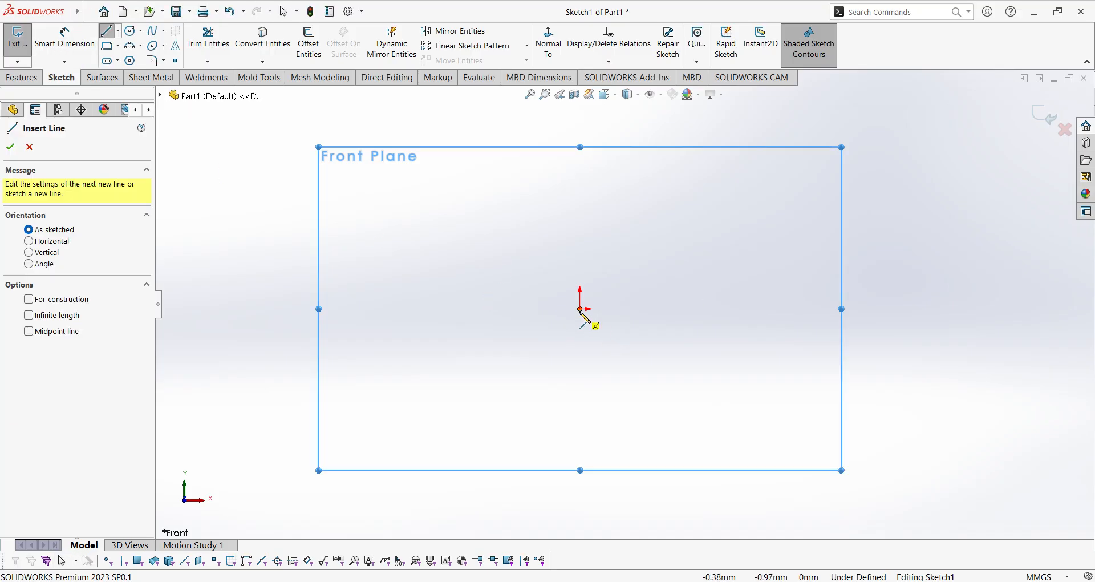
click(581, 309)
scroll(649, 185, up, 1)
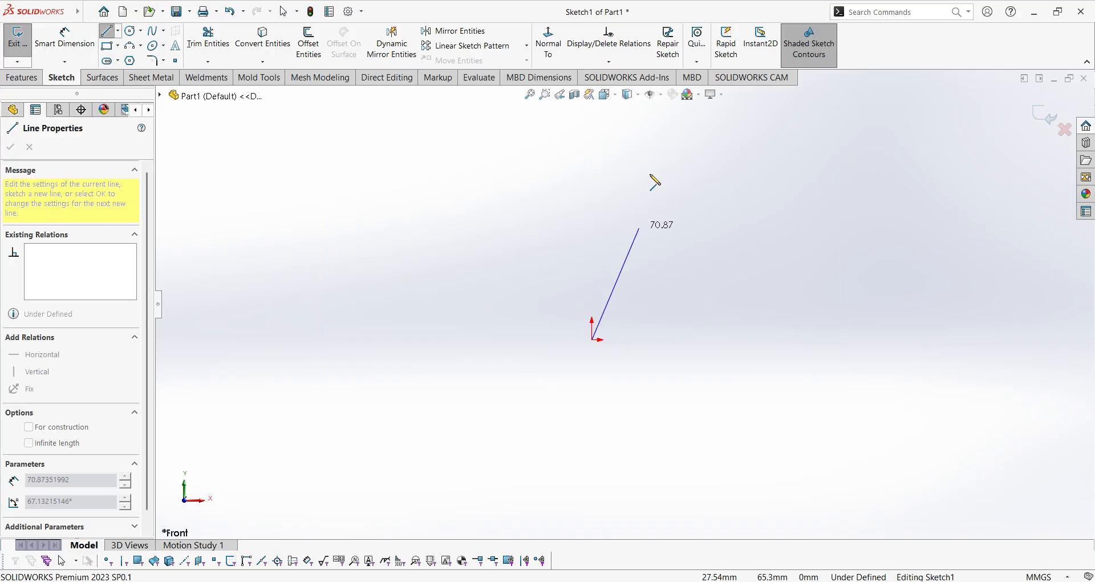
scroll(651, 178, down, 2)
scroll(615, 214, up, 1)
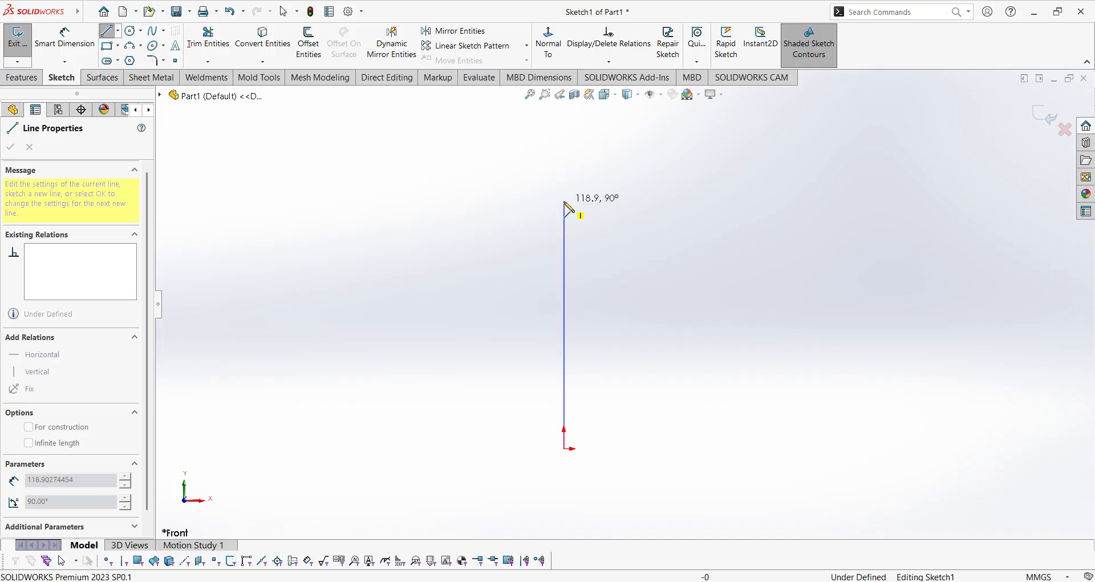
click(565, 239)
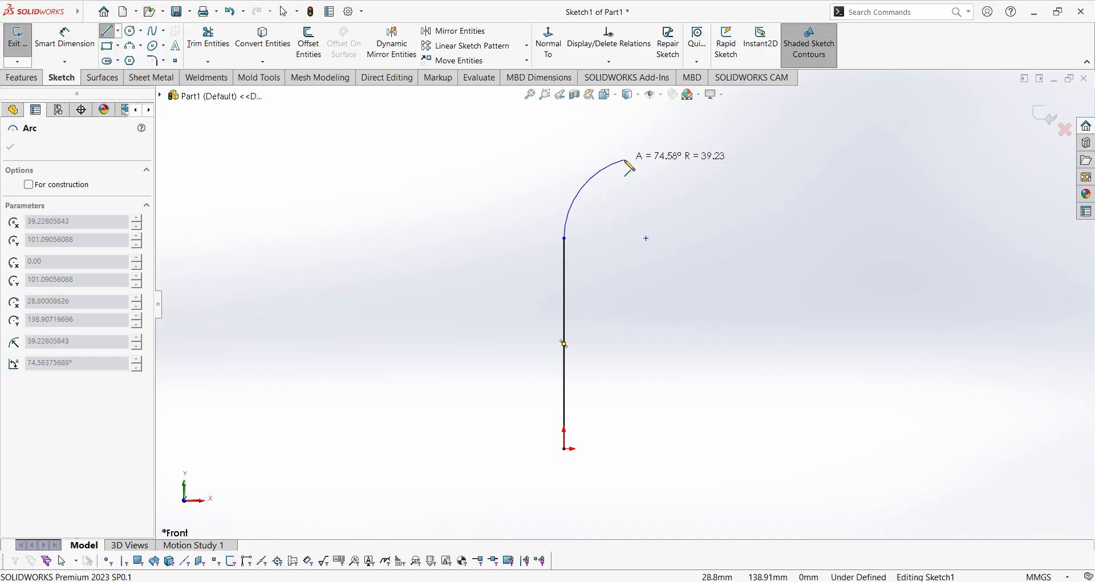
click(628, 150)
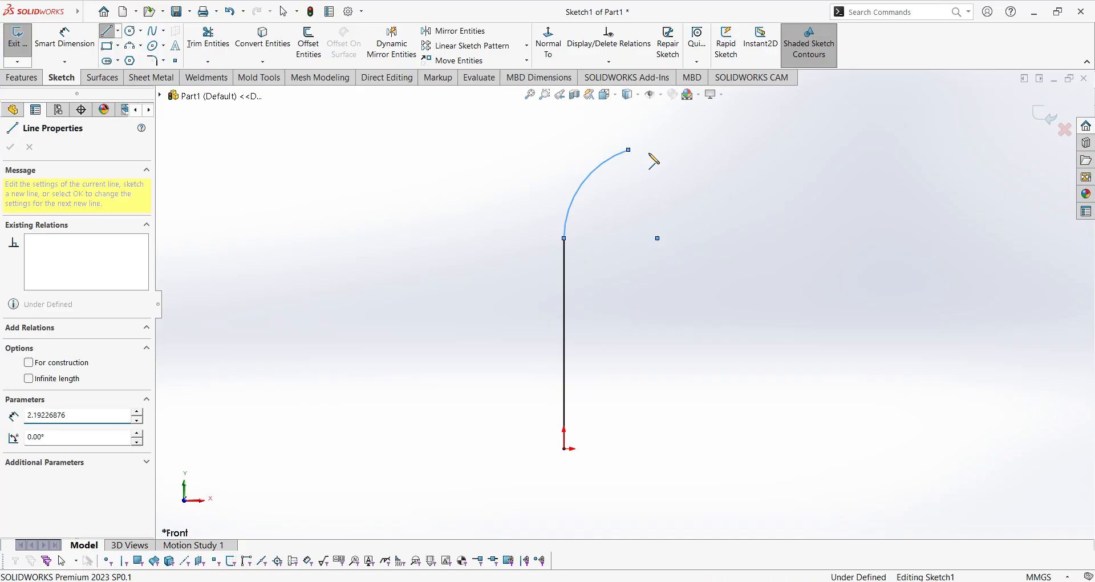
Continue the path with a horizontal line about 149 mm long, a 90° arc of about 42 mm radius, and a vertical line down to origin level
click(939, 150)
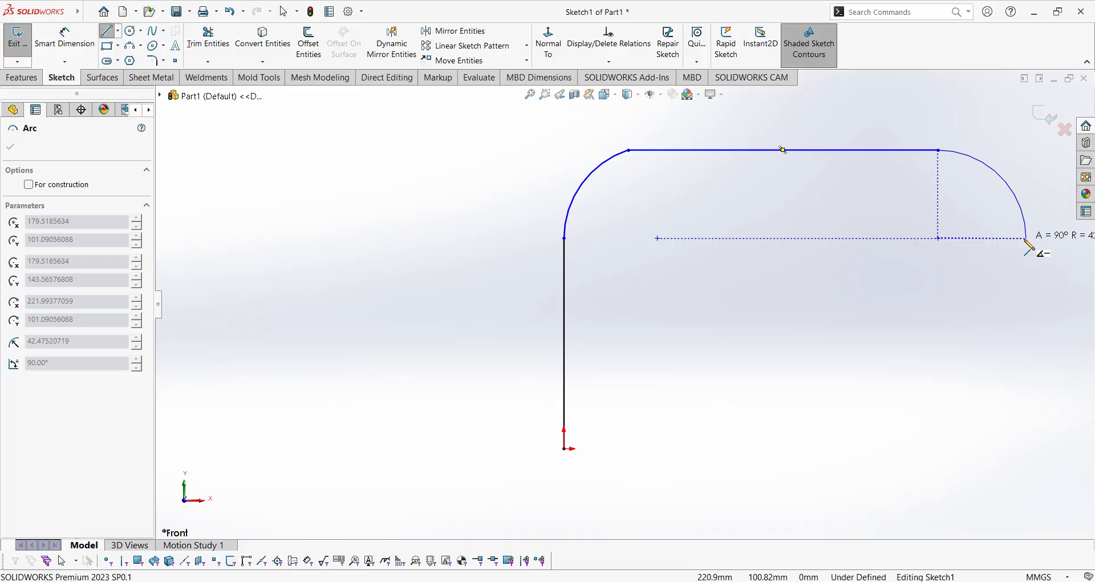
click(1027, 239)
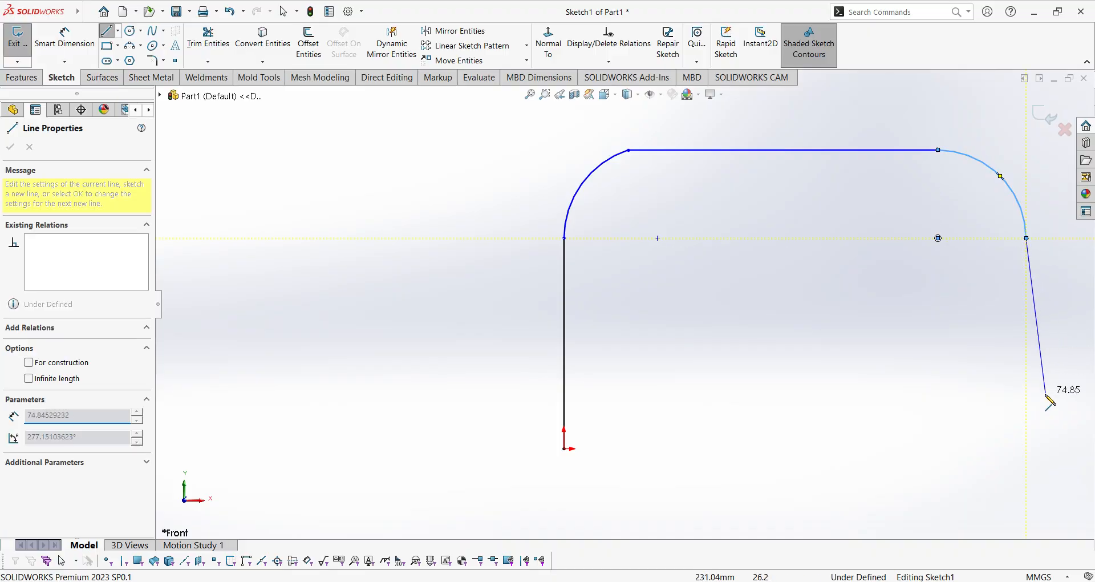
right_click(1030, 450)
click(970, 363)
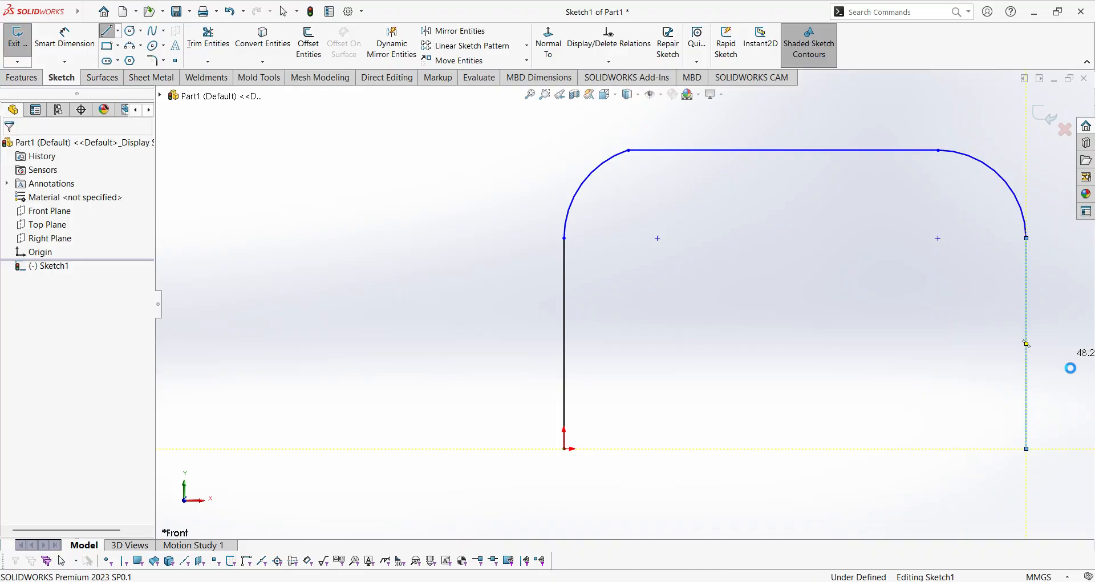
Make the left arc tangent to the horizontal top line at their shared endpoint
scroll(936, 317, up, 1)
scroll(461, 175, down, 2)
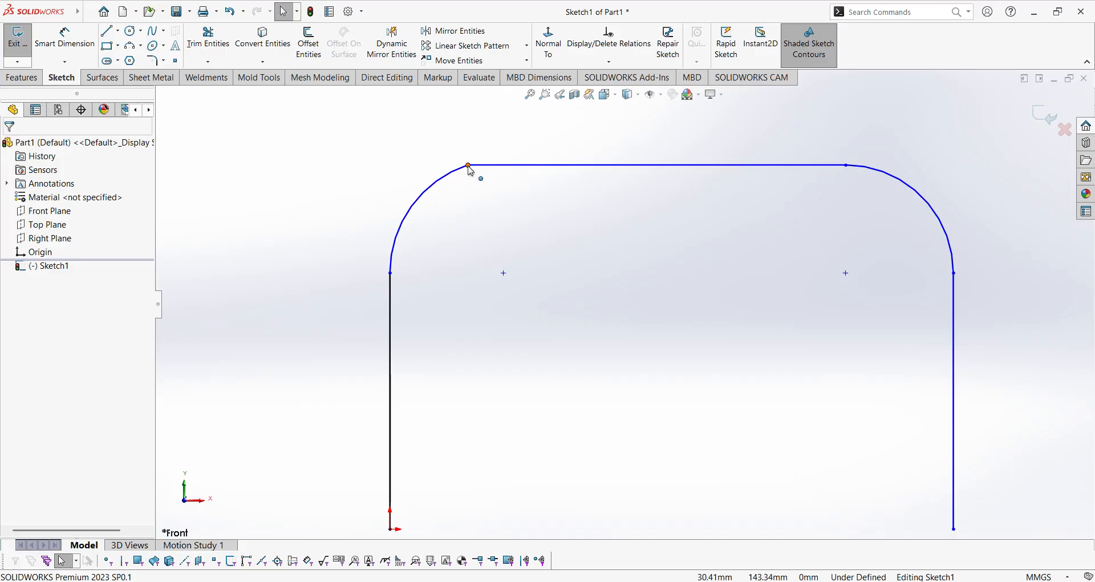
click(469, 167)
click(506, 115)
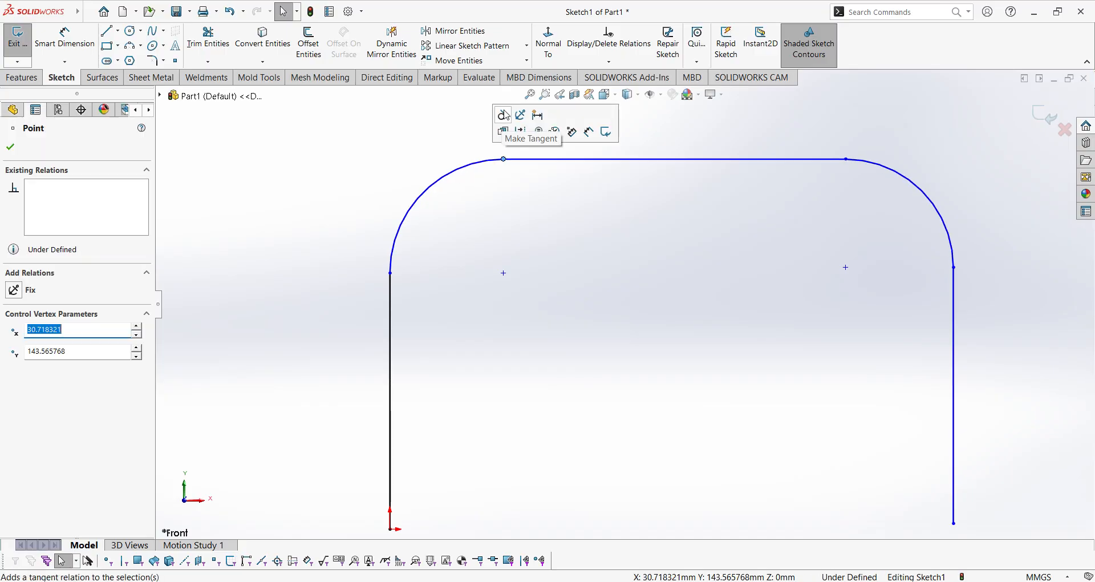
Inspect the other three line-arc junctions of the path for tangency
scroll(565, 259, up, 2)
click(765, 234)
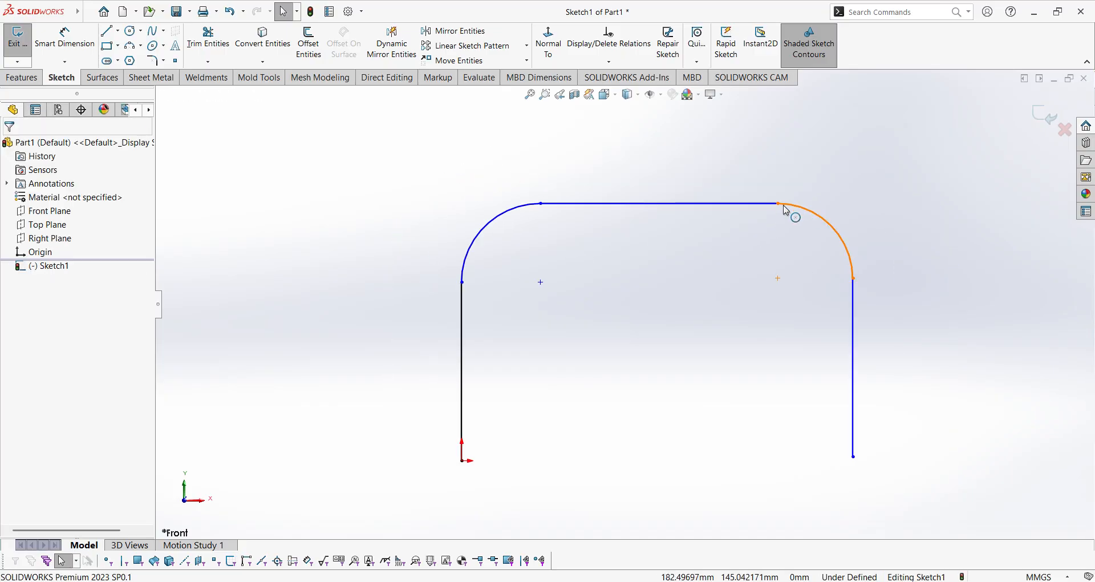
click(783, 211)
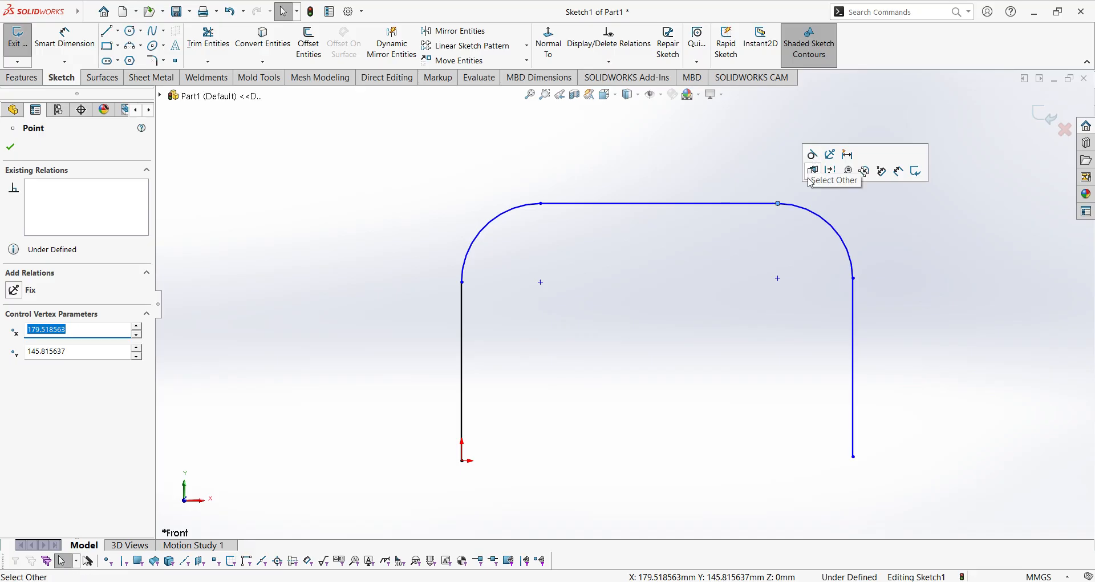
click(772, 337)
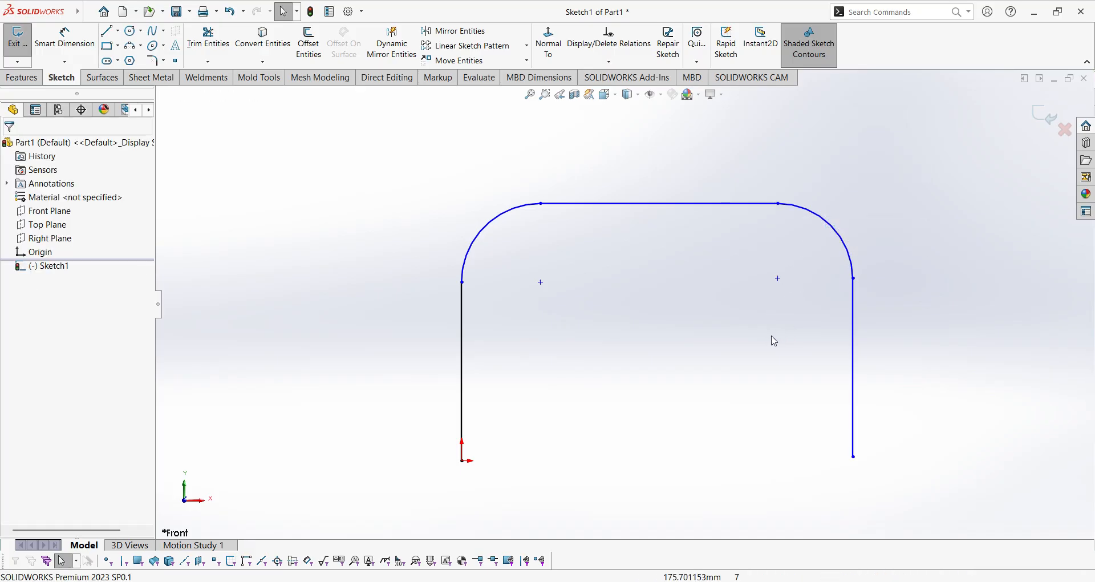
click(858, 282)
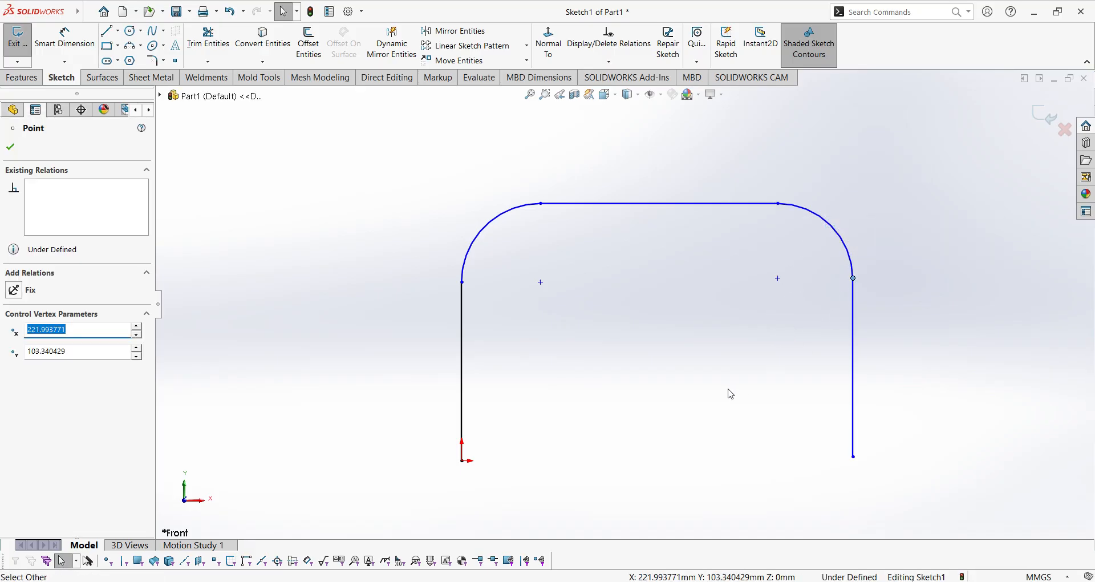
click(531, 305)
click(462, 283)
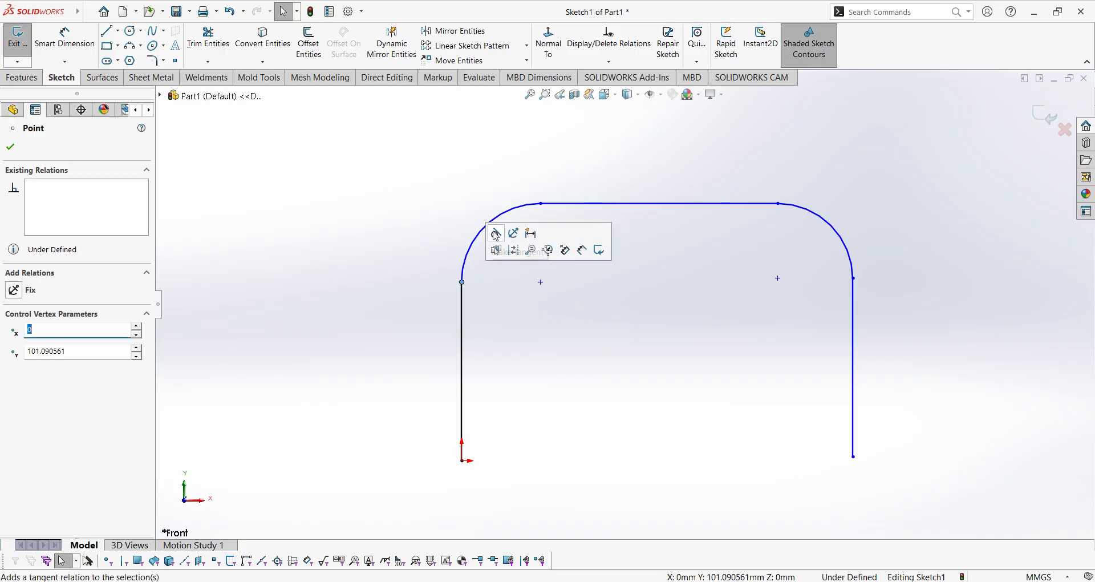
click(392, 226)
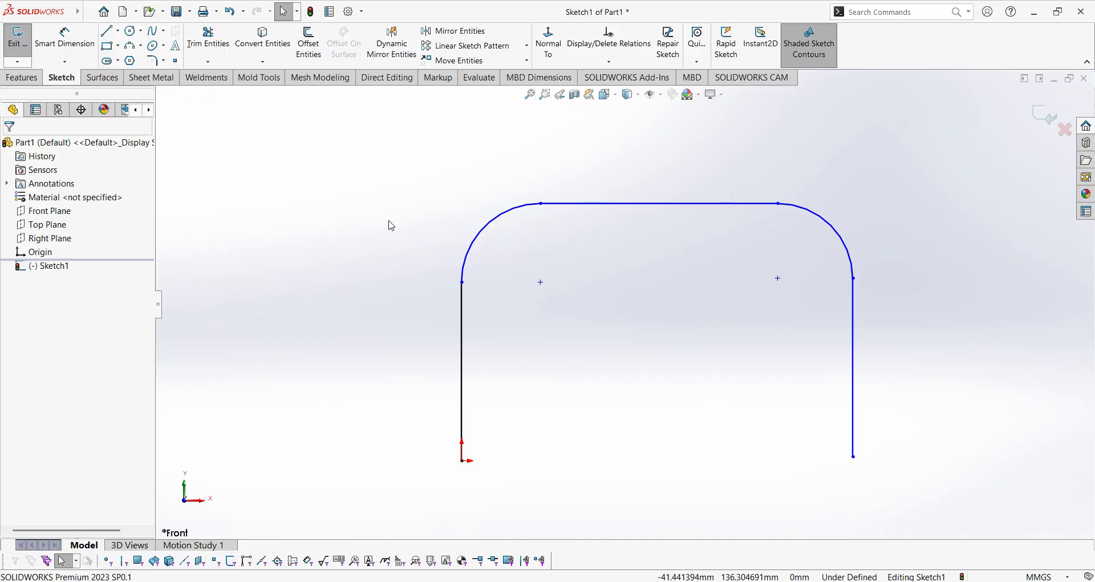
Dimension the vertical distance from the origin to the horizontal top line as 450 mm
click(64, 37)
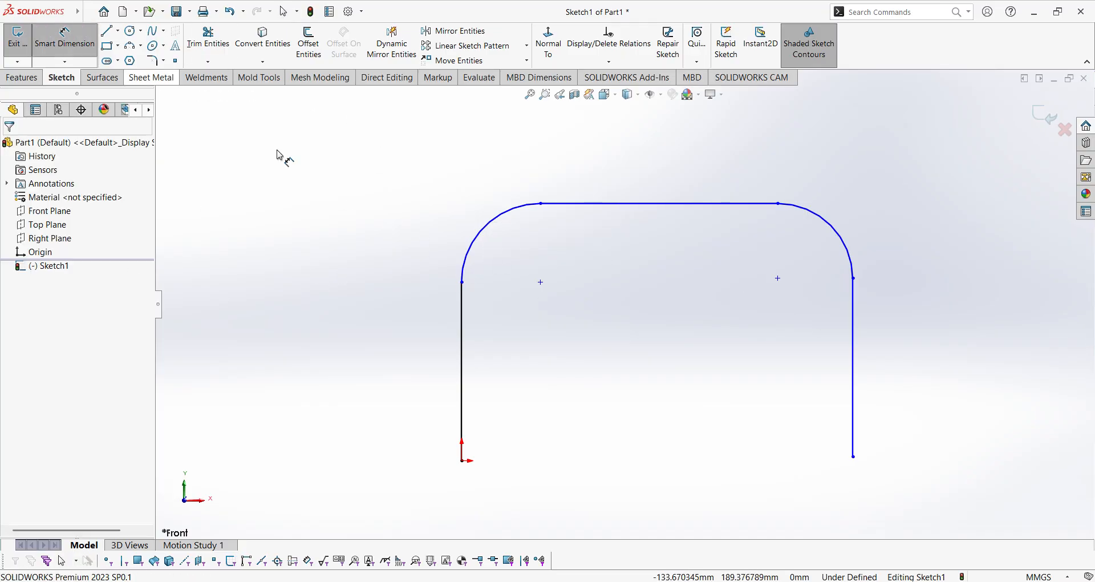
click(624, 204)
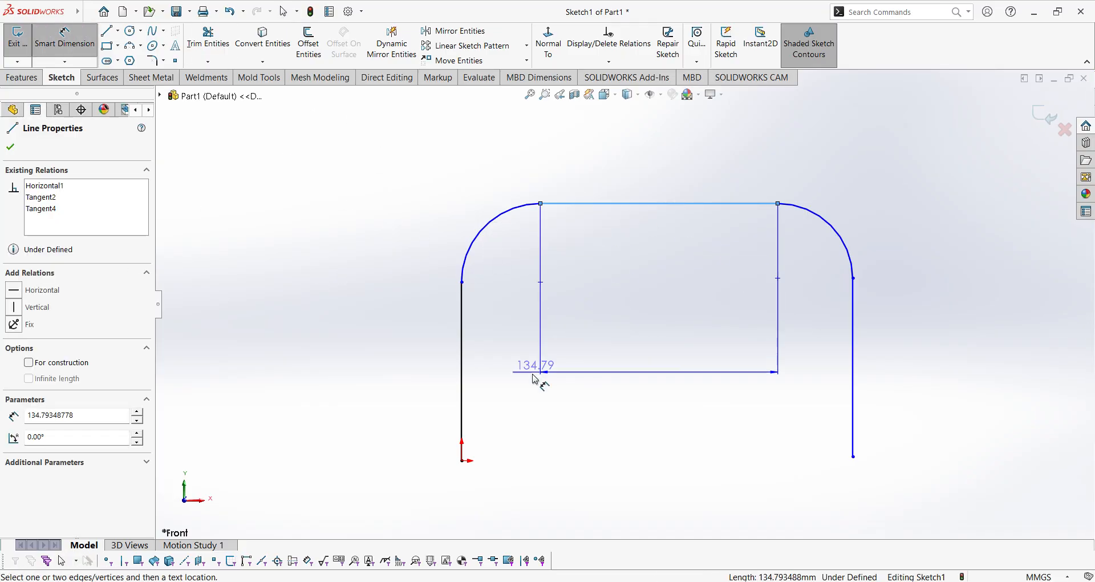
click(463, 461)
click(385, 334)
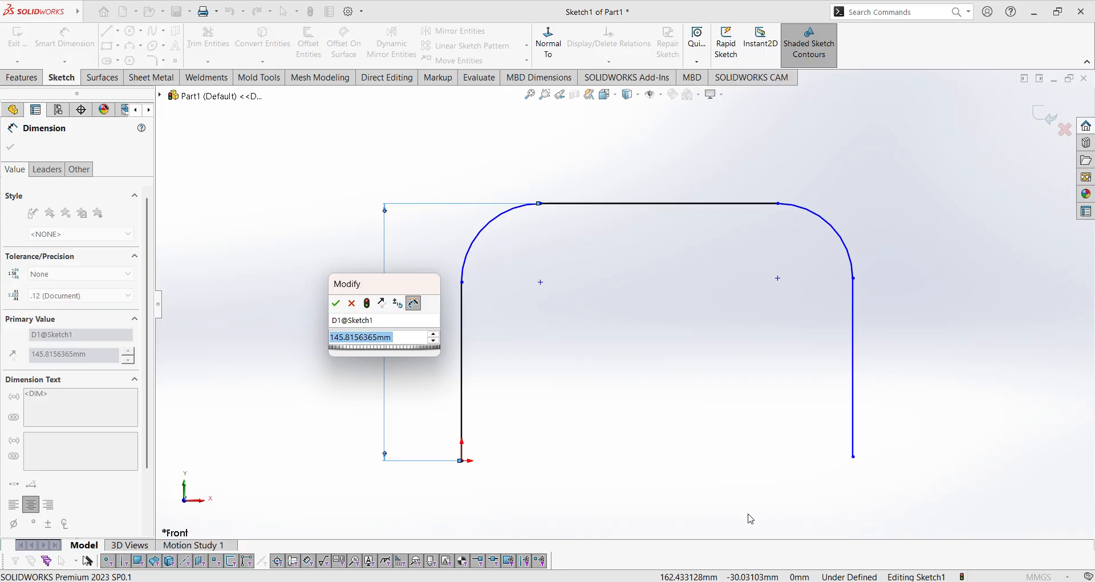
text(450)
key(Return)
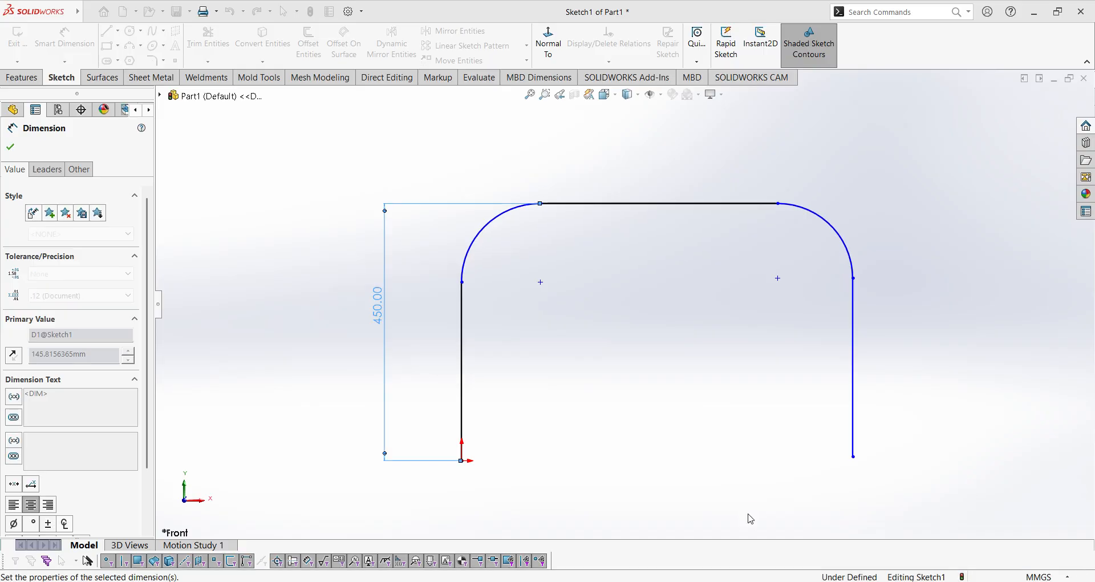
click(764, 430)
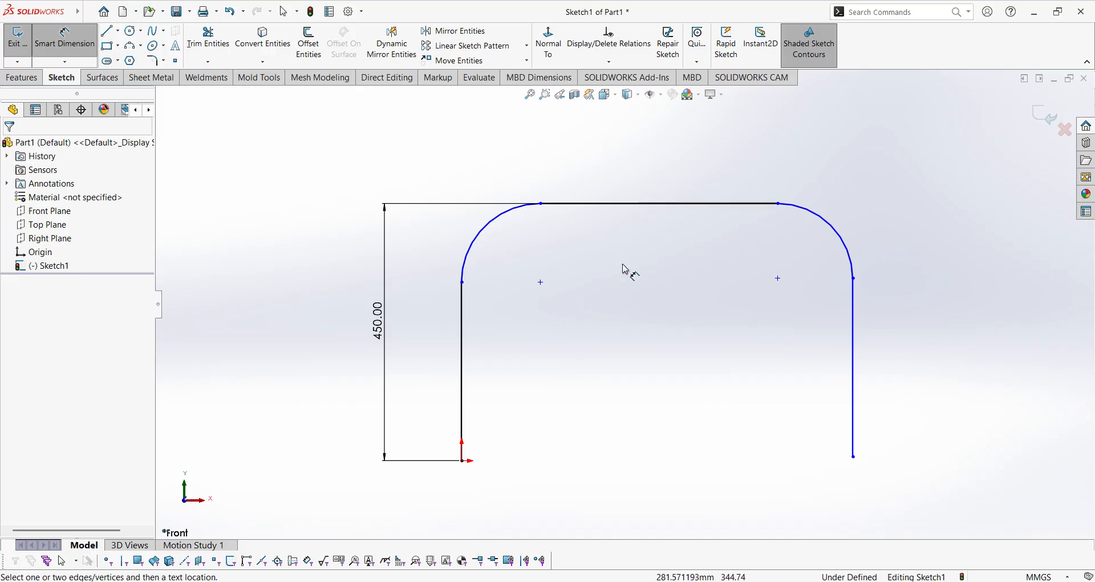
Dimension the left corner arc with a radius of 100 mm
click(464, 253)
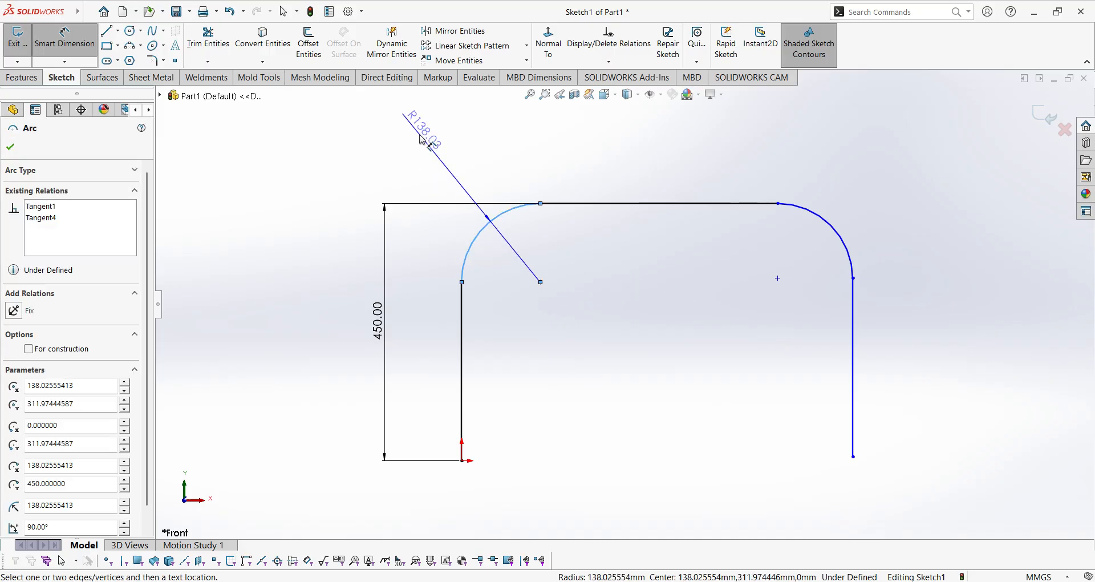
click(447, 171)
text(1)
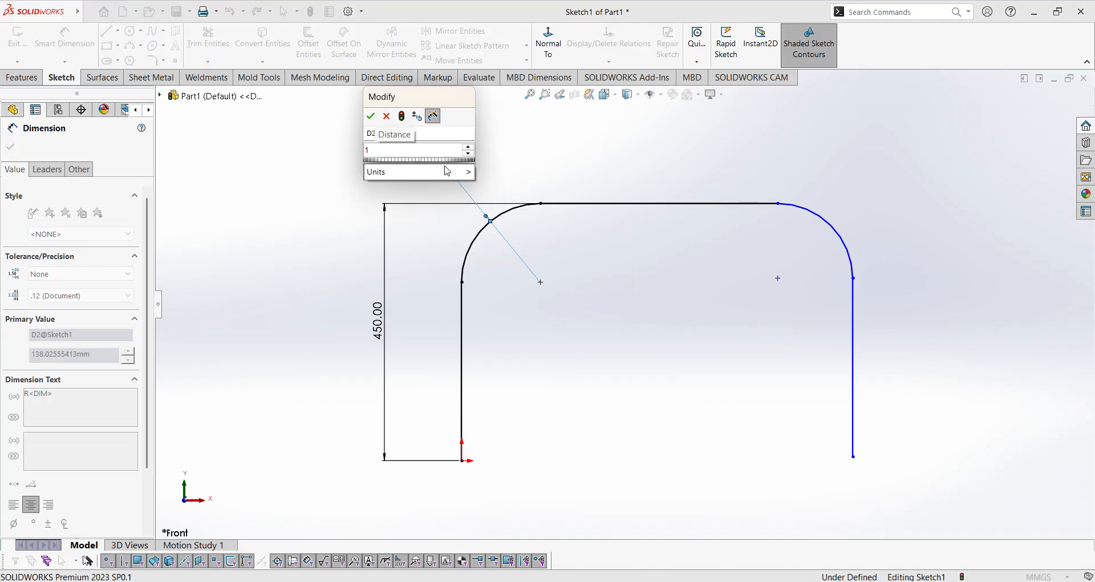
text(00)
key(Return)
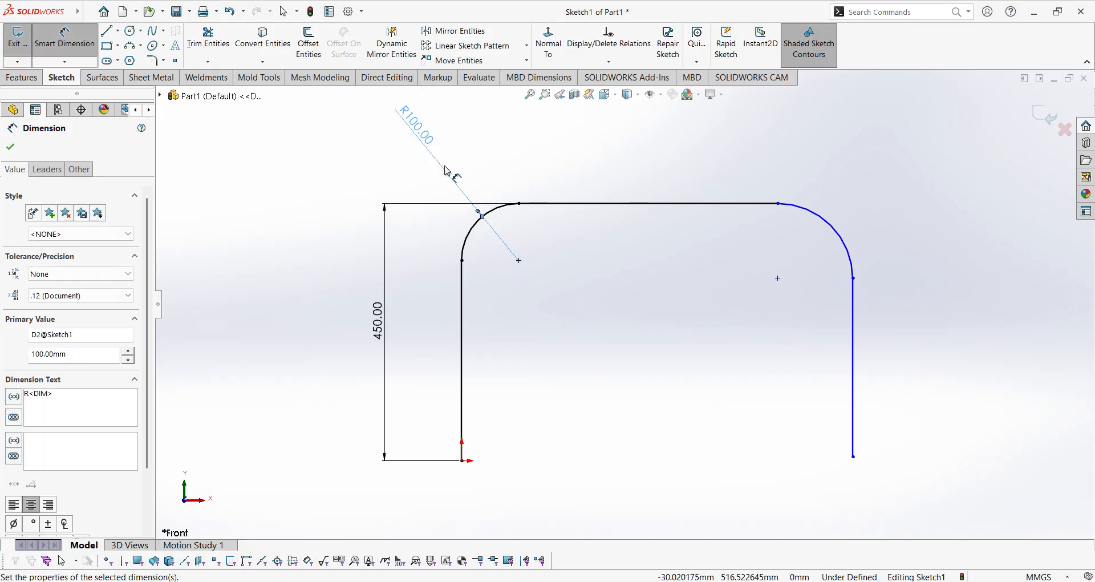
Dimension the right corner arc with a radius of 100 mm
click(831, 225)
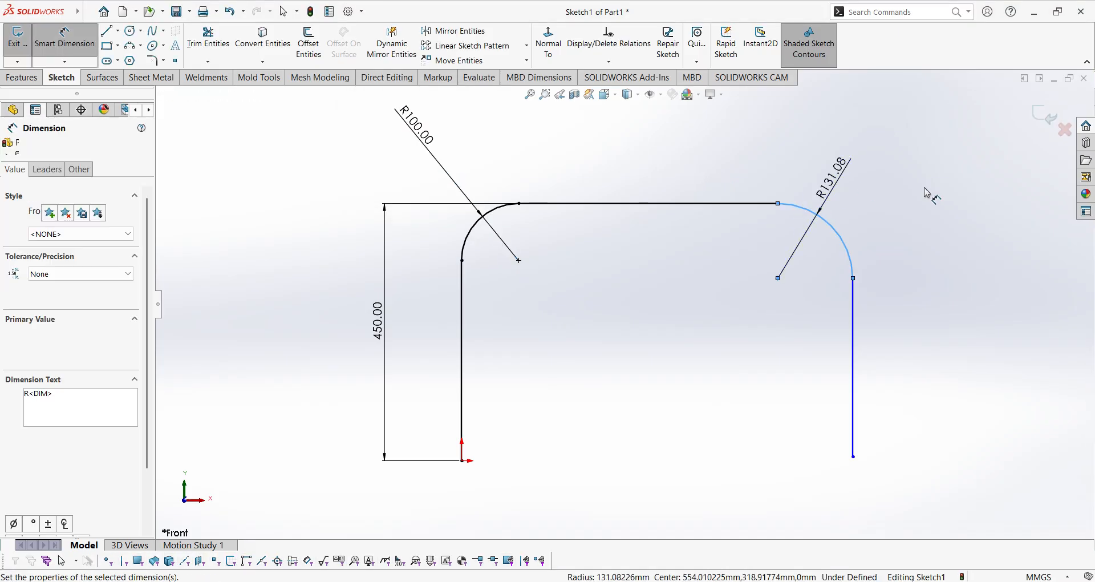
click(928, 192)
text(100)
key(Return)
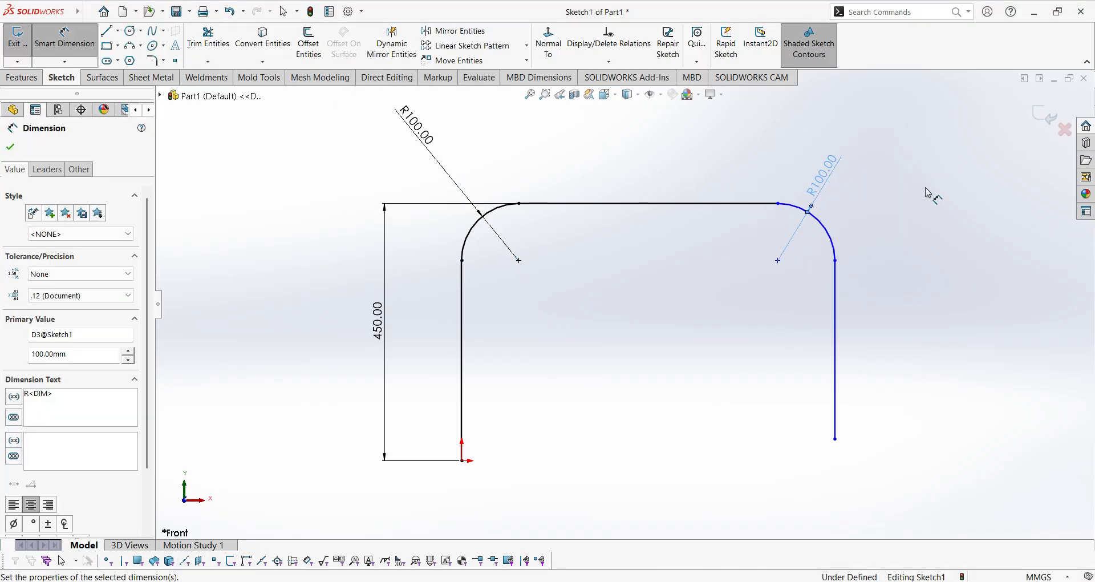
click(929, 196)
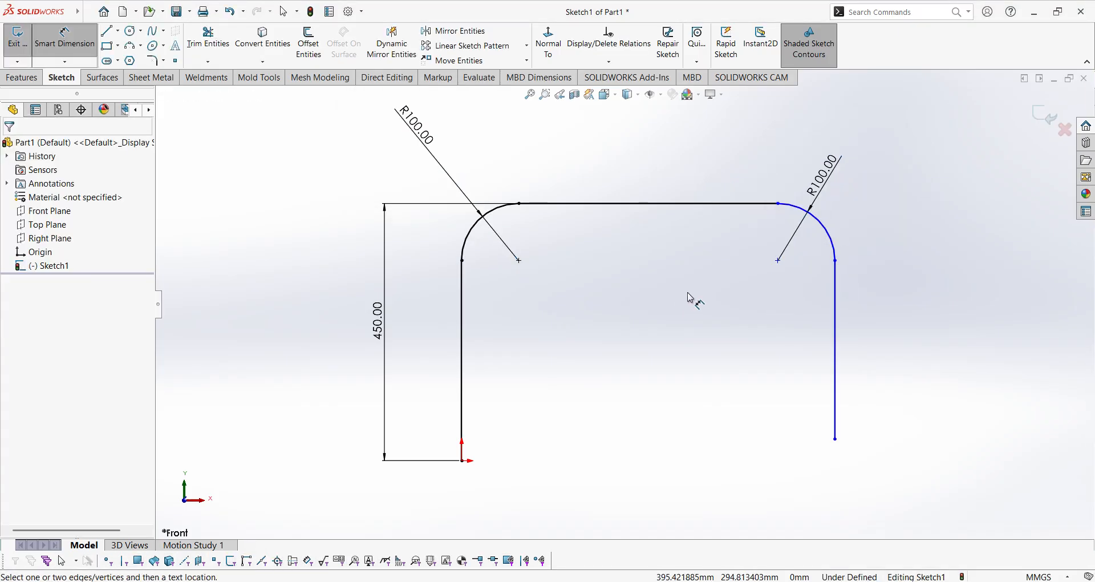
Dimension the overall width between the lower endpoints of the two corner arcs as 500 mm
click(836, 262)
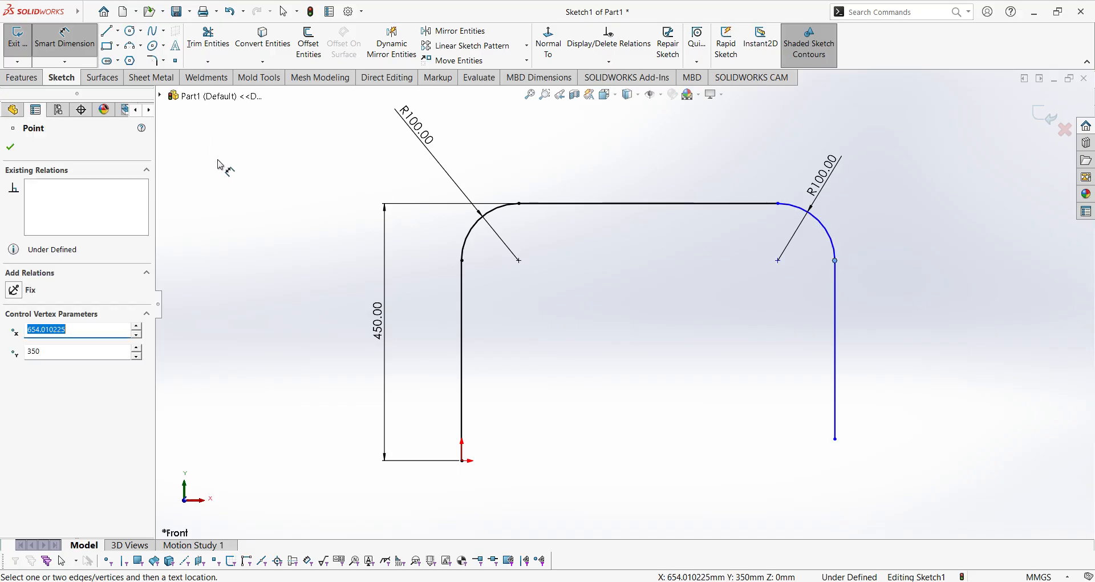
click(462, 260)
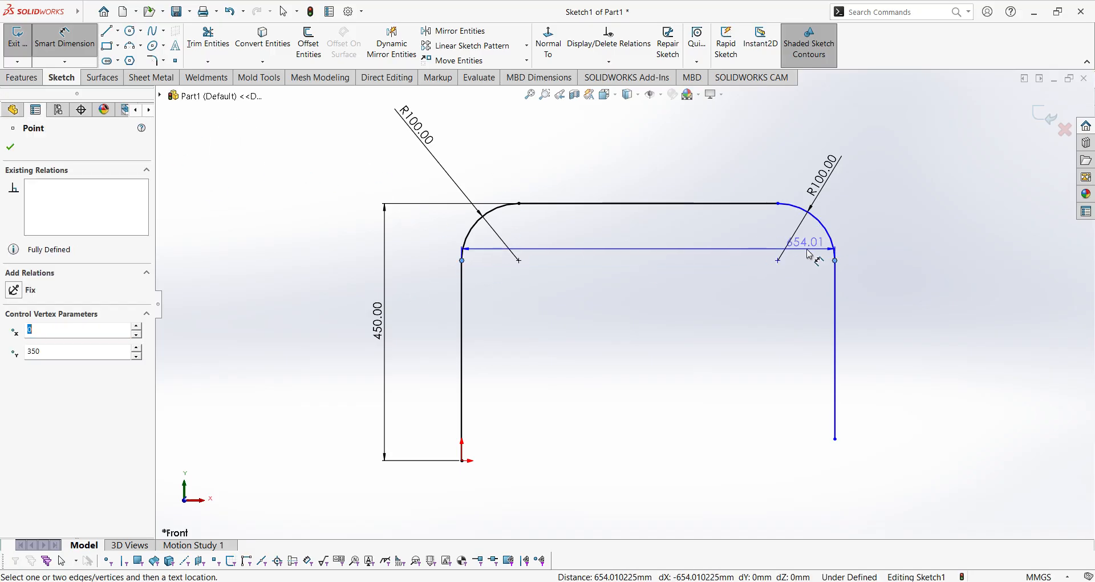
click(673, 132)
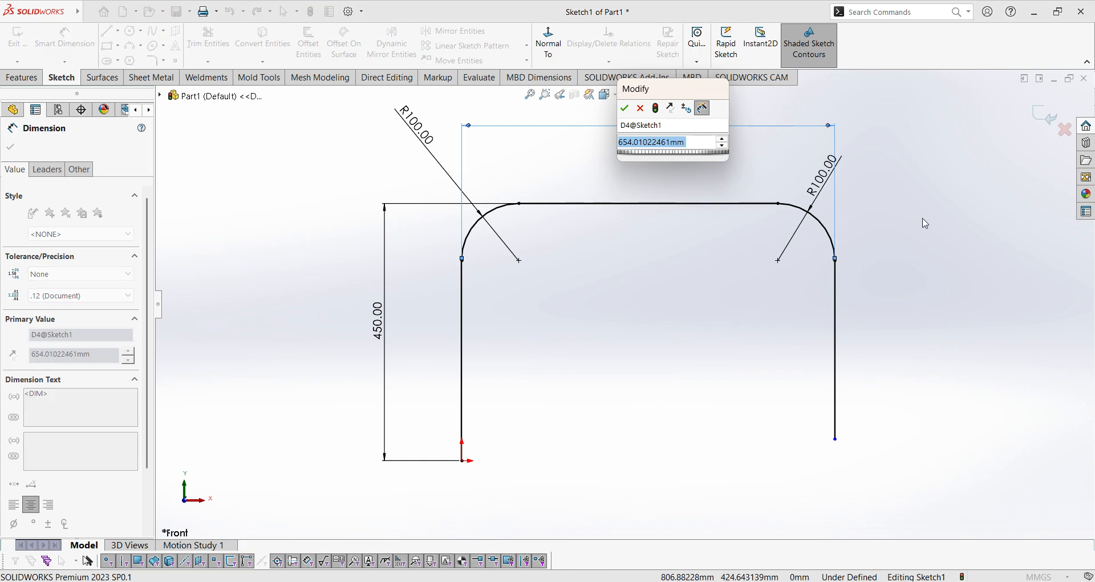
text(500)
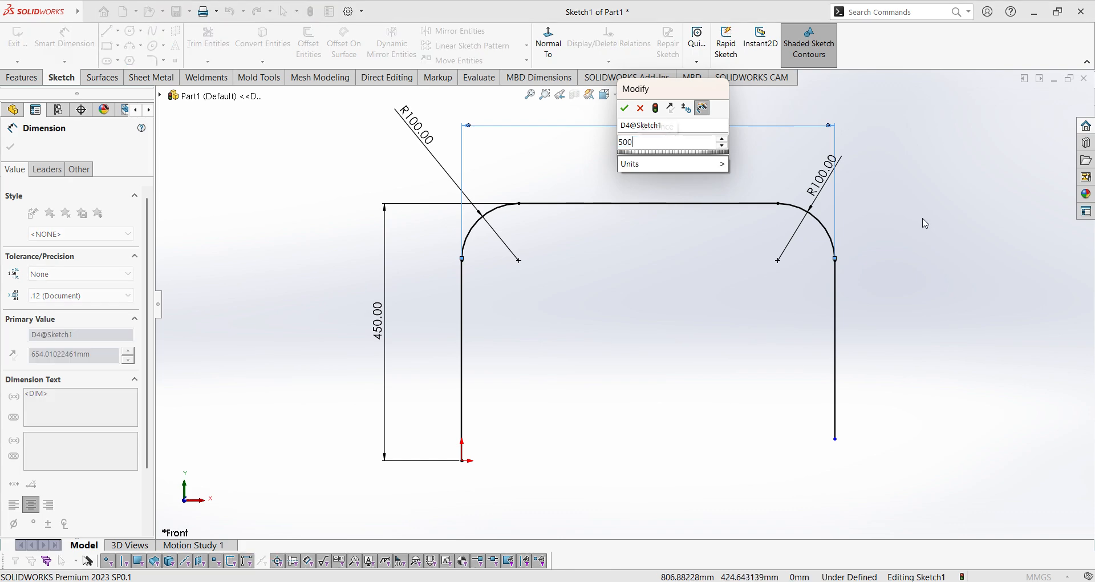
key(Return)
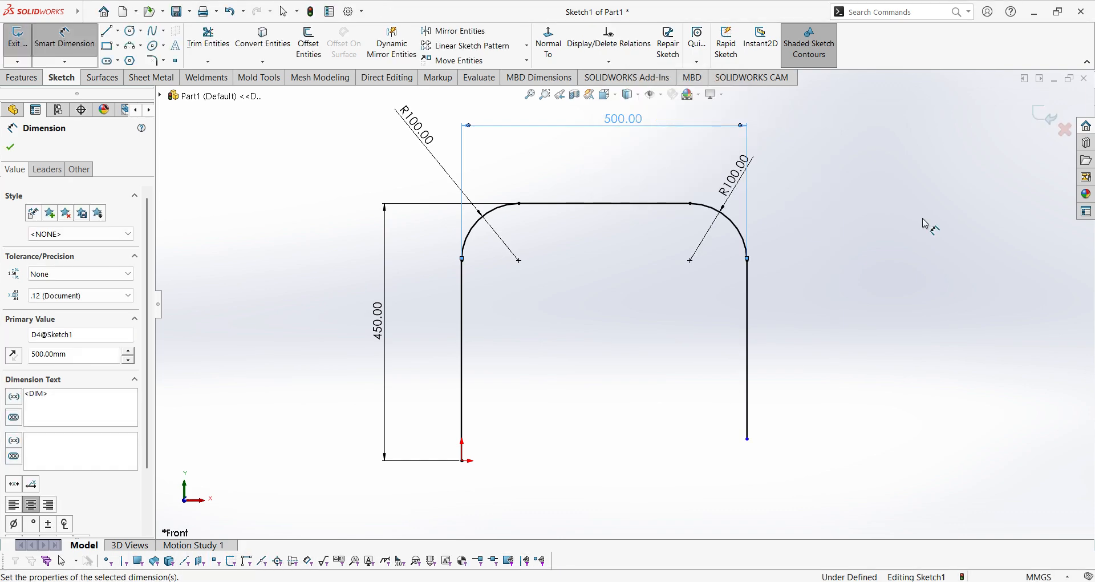
click(925, 223)
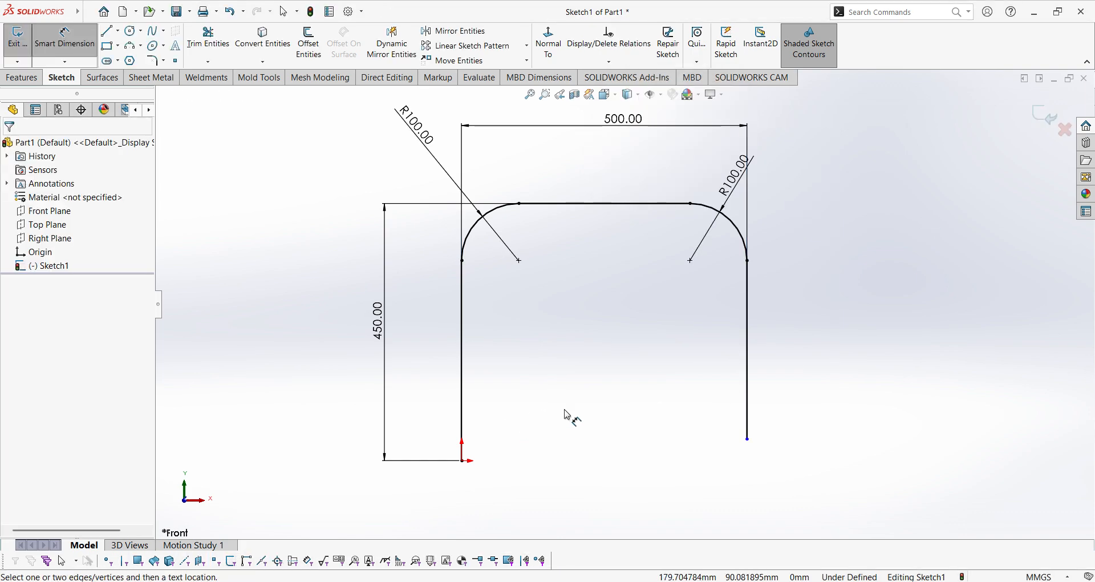
Dimension the vertical distance from the horizontal top line to the right leg's lower endpoint as 450 mm, and exit the sketch
click(684, 204)
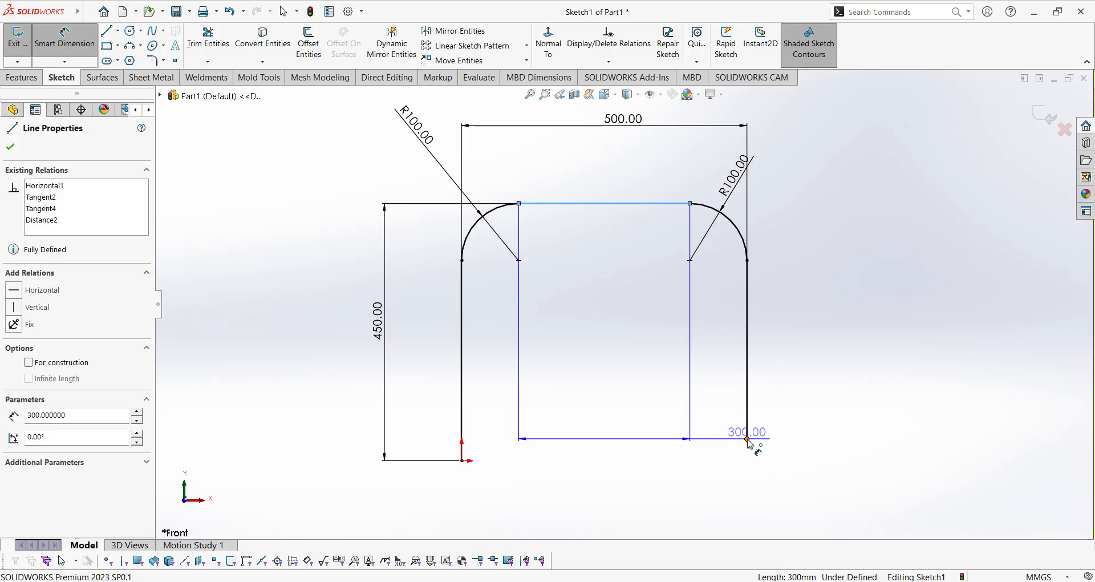
click(748, 439)
click(865, 330)
text(450)
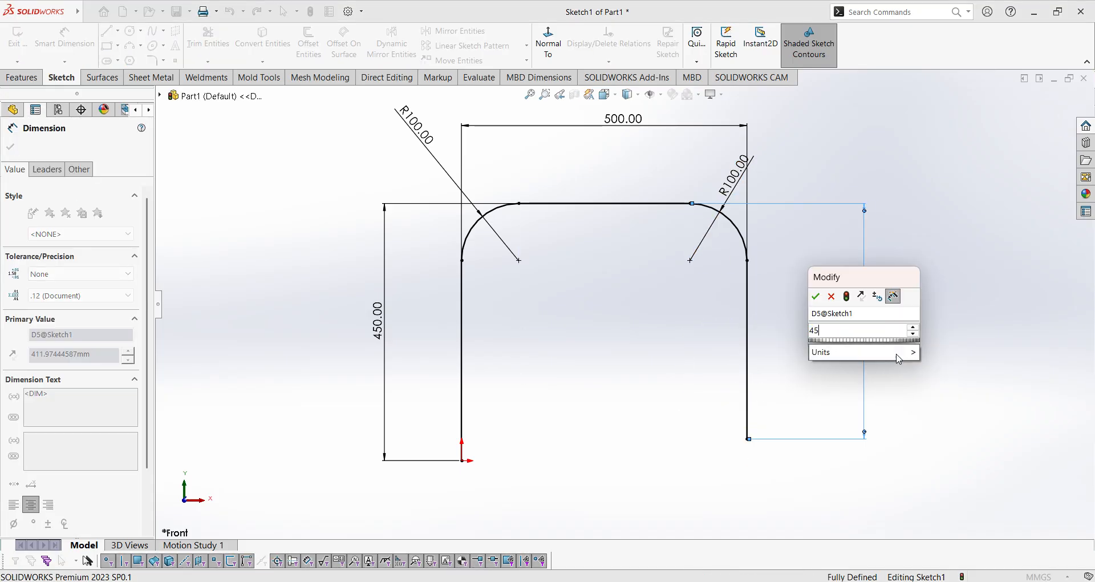
key(Return)
click(670, 313)
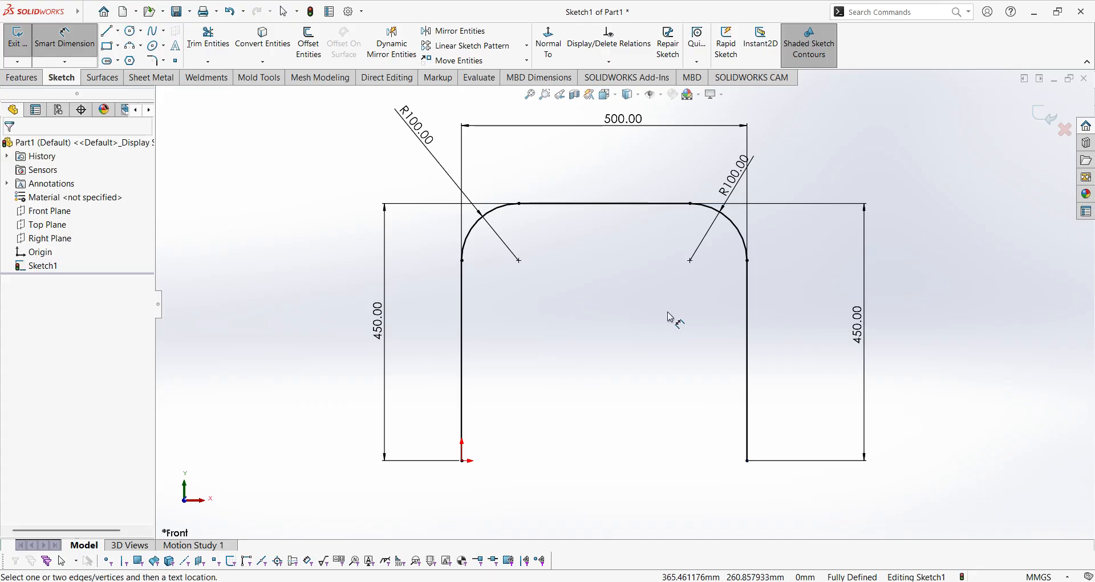
click(1045, 115)
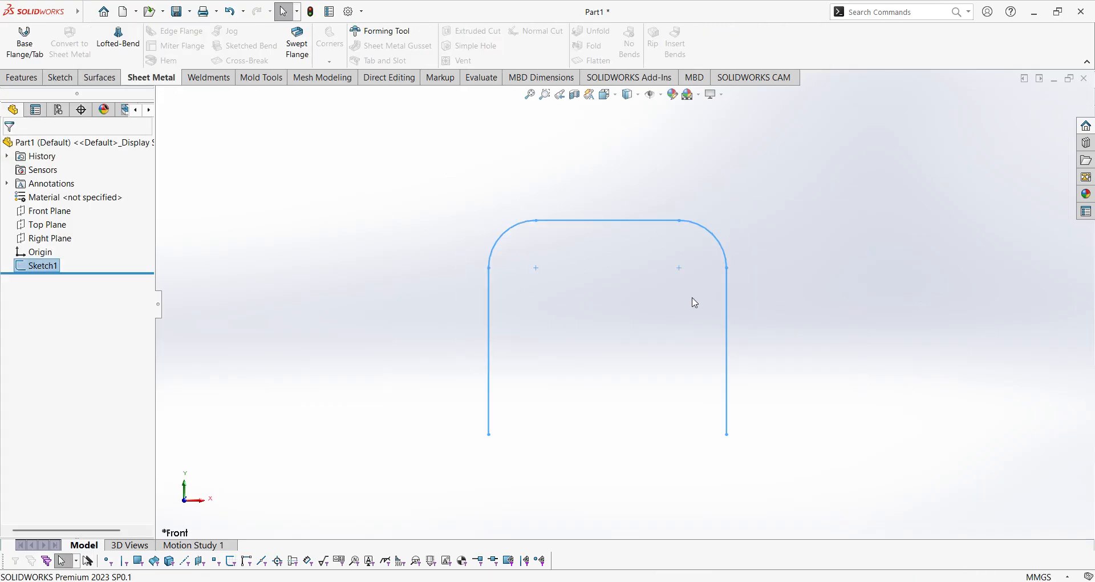
Create a reference plane offset 1100 mm from the Front Plane, with the offset direction flipped
click(40, 211)
click(35, 75)
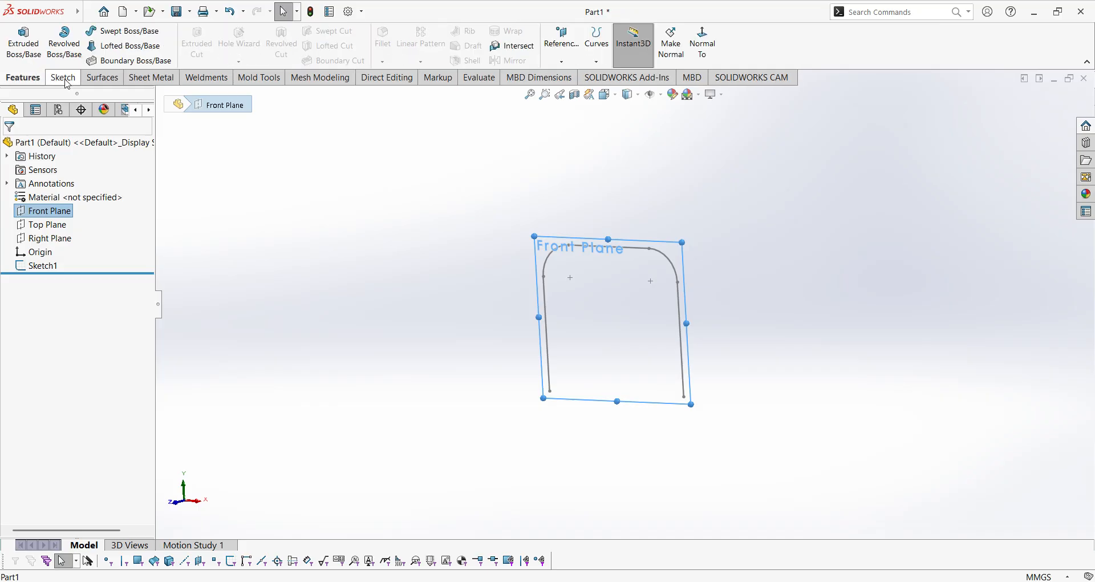
click(562, 61)
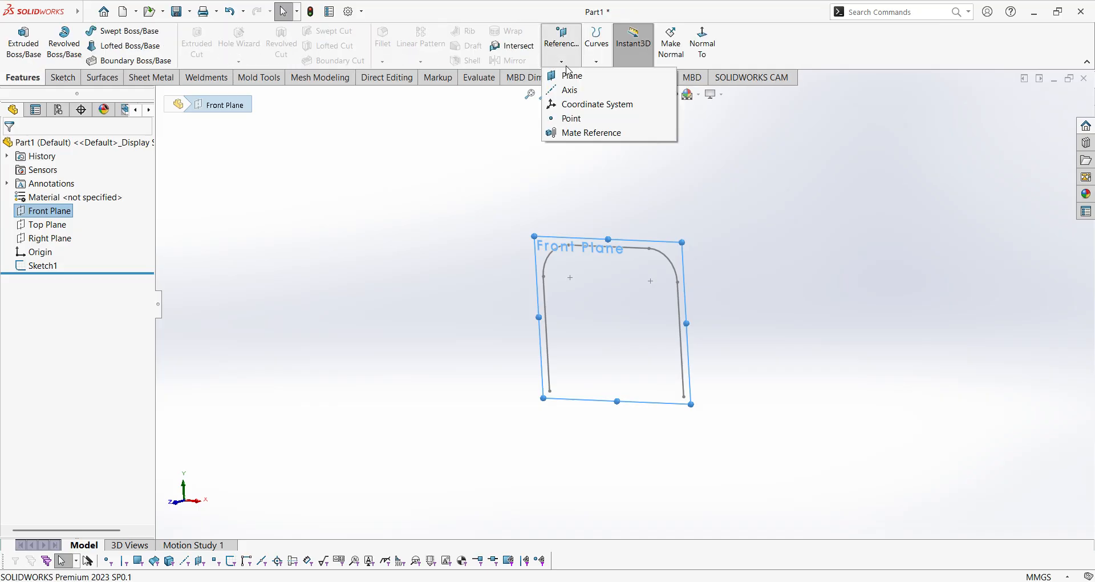
click(569, 74)
middle_drag(824, 289, 734, 370)
scroll(734, 371, down, 3)
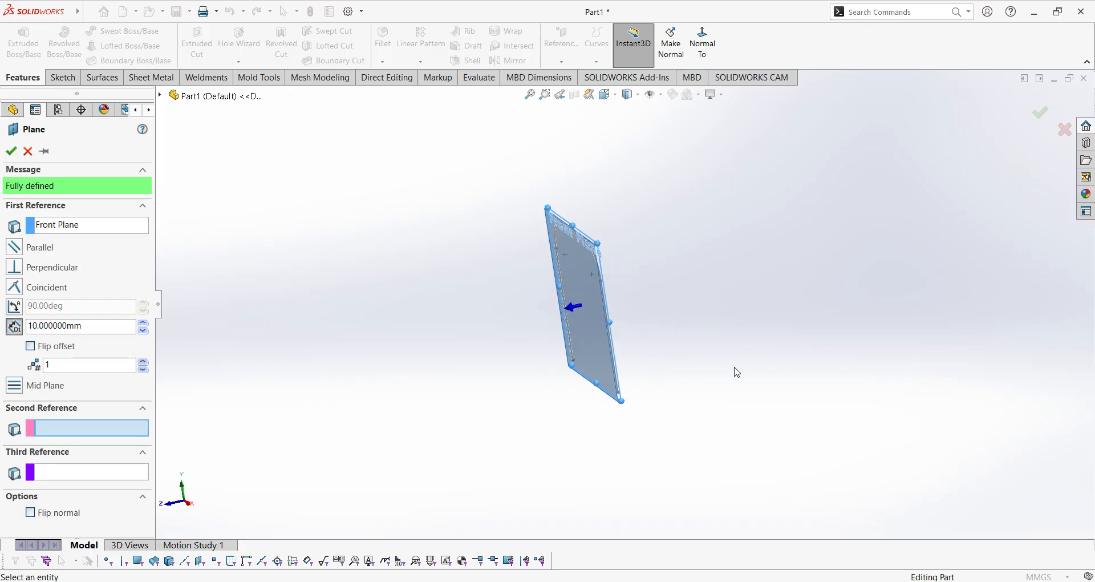
click(30, 347)
middle_drag(426, 272, 590, 289)
double_click(72, 330)
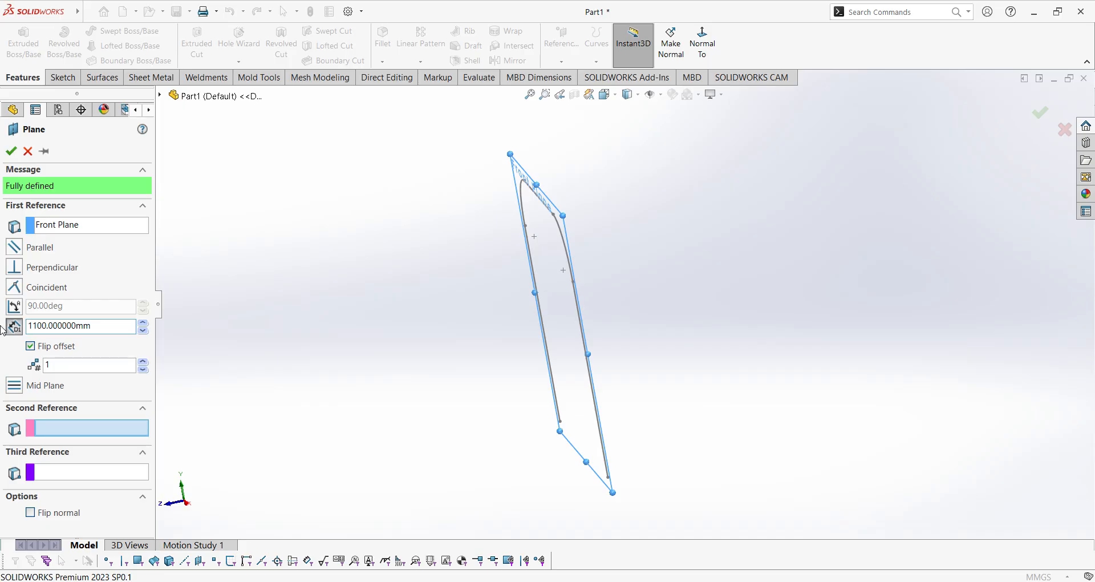
scroll(880, 297, up, 5)
scroll(980, 271, down, 4)
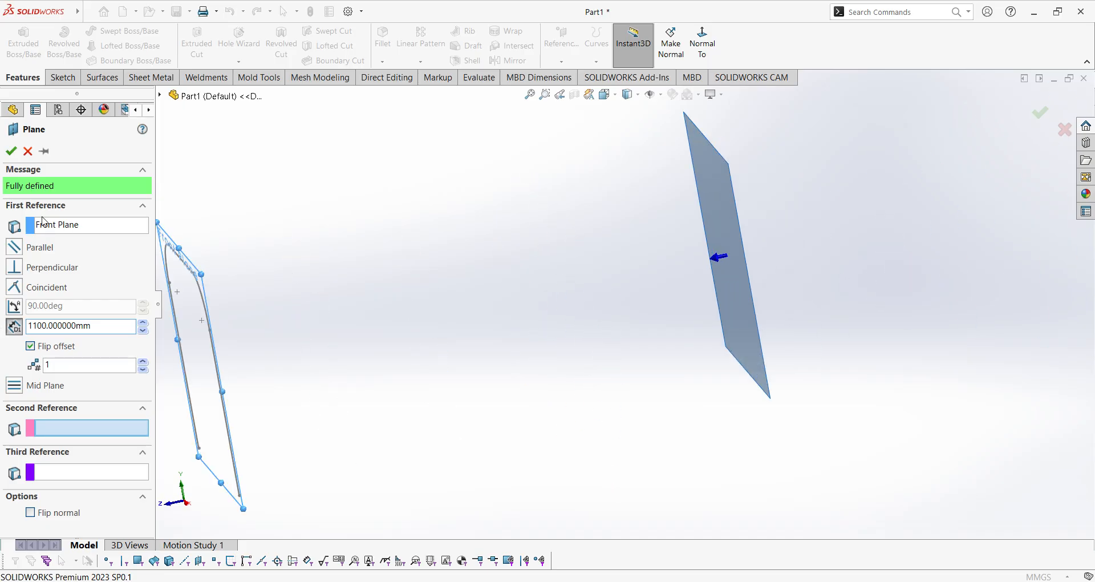
click(10, 150)
Sketch on the offset plane, convert all lines and arcs of the first U-shaped profile into it, and exit the sketch
mouse_move(560, 212)
middle_down()
mouse_move(467, 323)
mouse_move(516, 298)
middle_up()
right_click(533, 255)
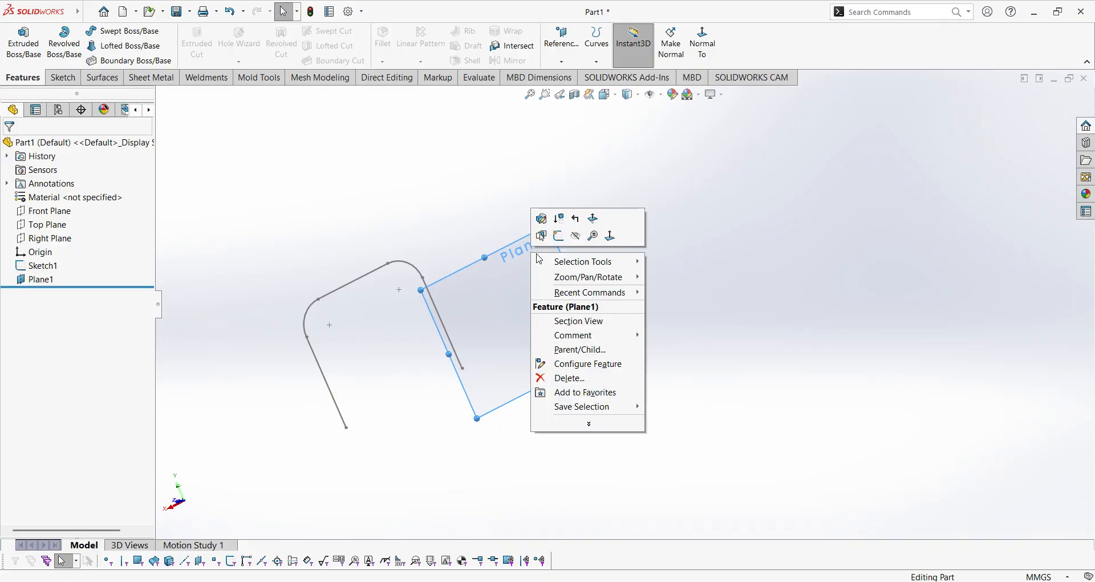
click(560, 236)
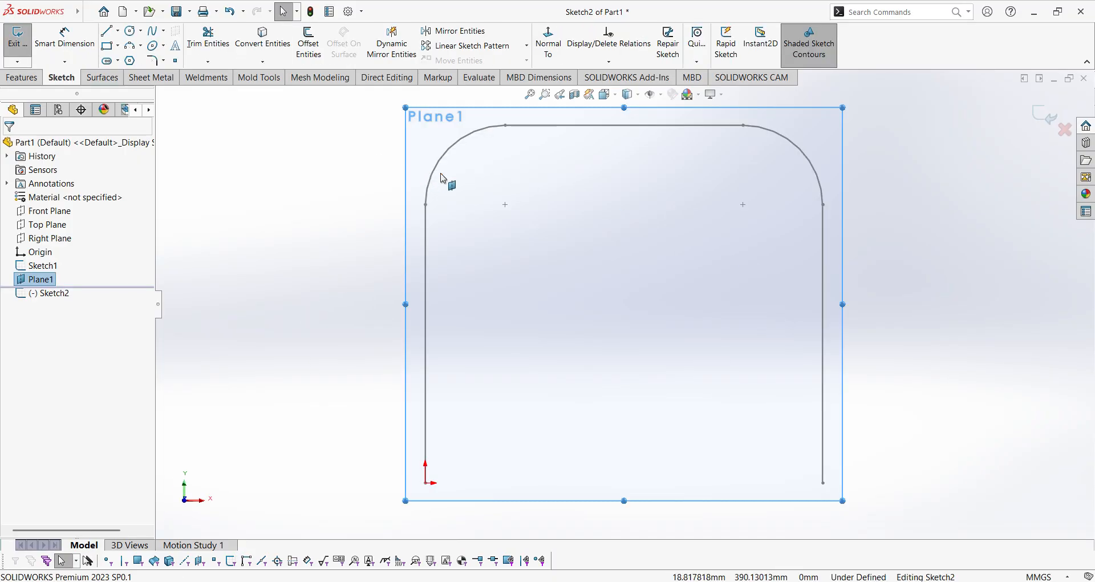
click(437, 170)
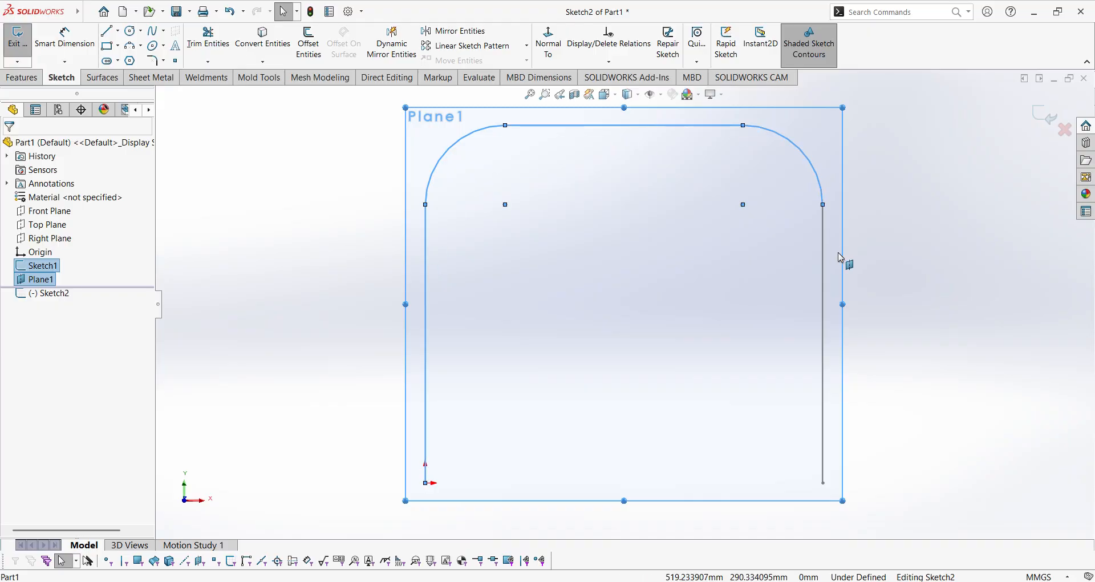
click(823, 290)
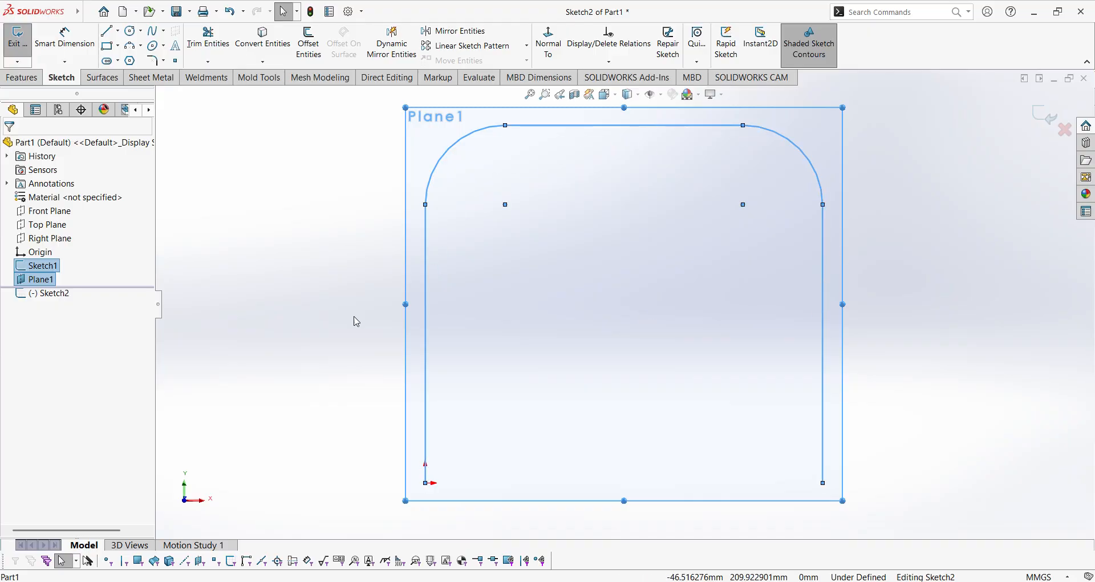
click(247, 44)
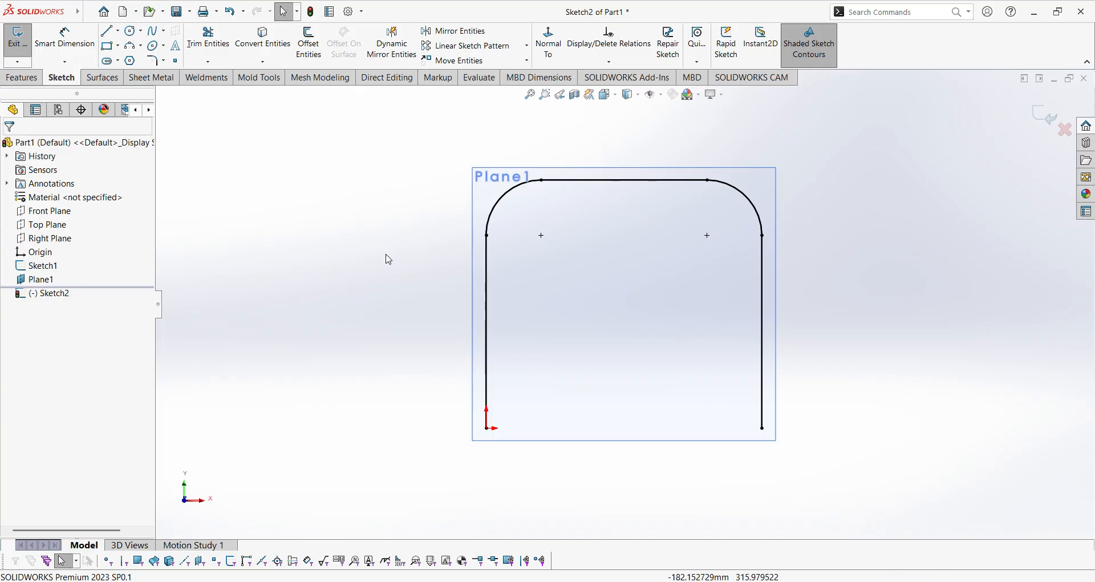
middle_drag(384, 257, 762, 191)
click(1043, 118)
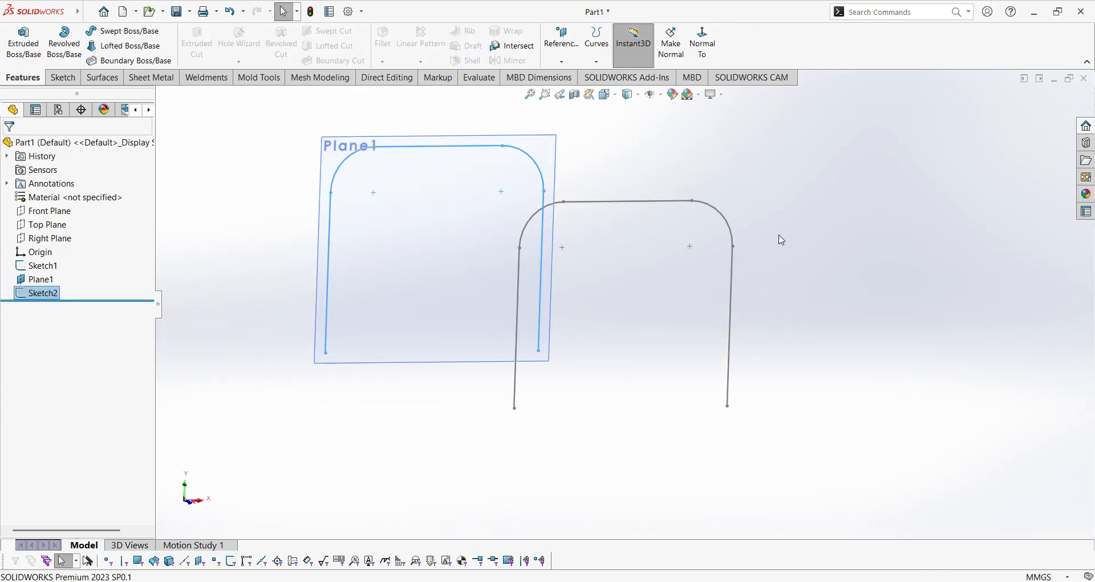
Hide the offset reference plane Plane1
mouse_move(778, 237)
middle_down()
mouse_move(638, 259)
mouse_move(745, 227)
mouse_move(788, 132)
middle_up()
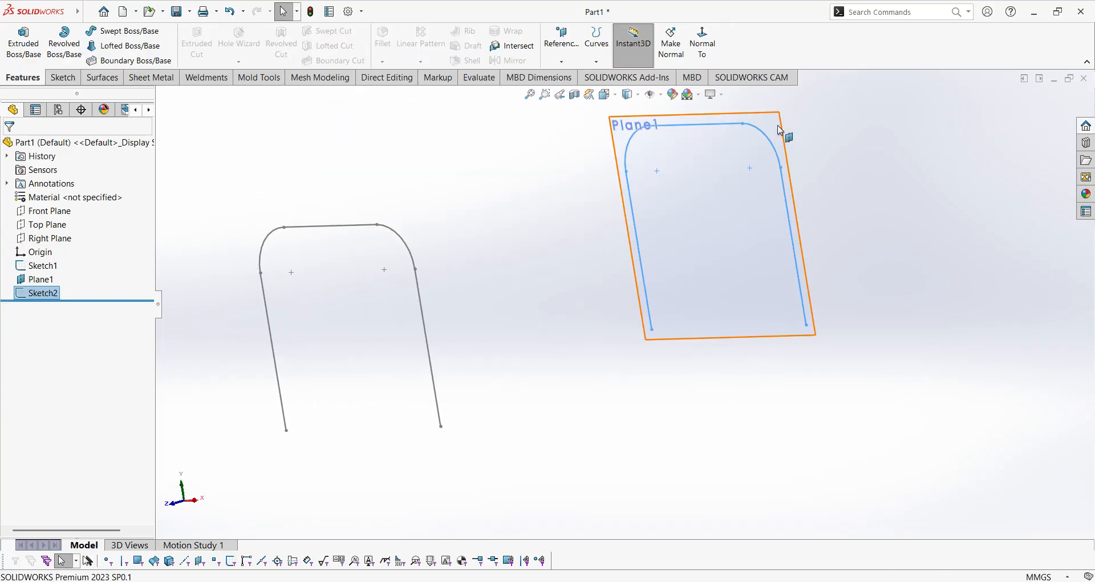
right_click(782, 126)
click(823, 109)
scroll(855, 158, up, 2)
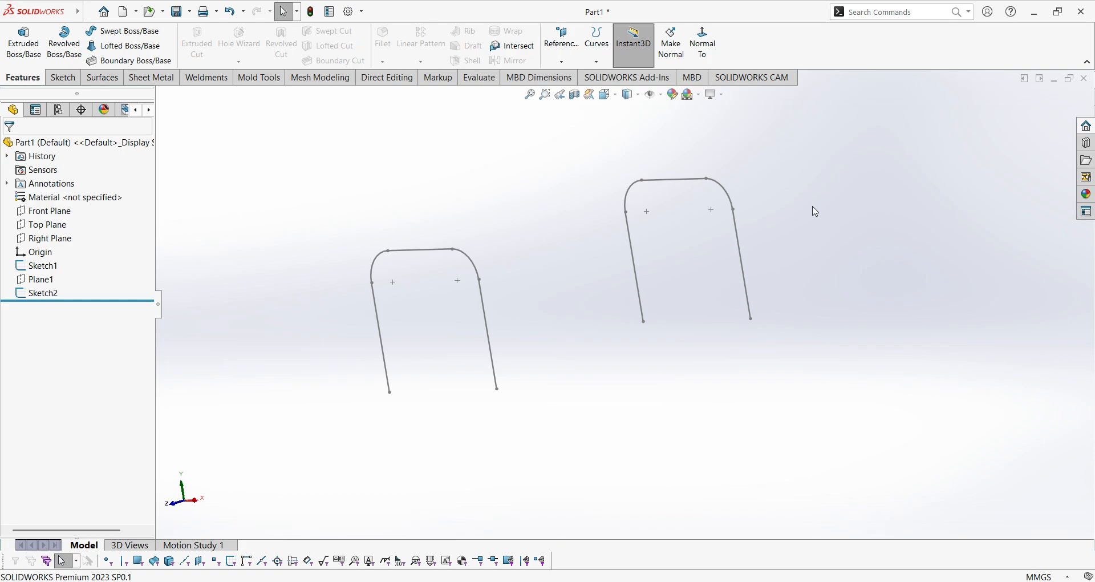
Start a 3D sketch and draw a line joining the right arcs' lower endpoints on the front and rear frames
middle_drag(537, 273, 537, 370)
mouse_move(424, 391)
middle_down()
mouse_move(418, 365)
mouse_move(398, 377)
mouse_move(402, 395)
middle_up()
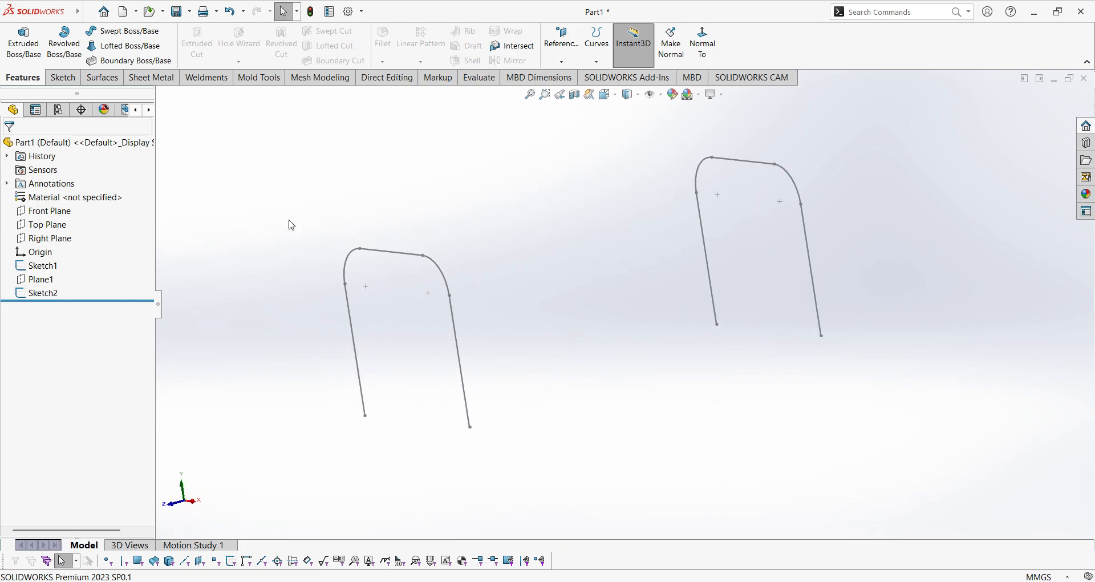
middle_drag(292, 225, 396, 212)
mouse_move(483, 266)
middle_down()
mouse_move(364, 320)
mouse_move(377, 319)
middle_up()
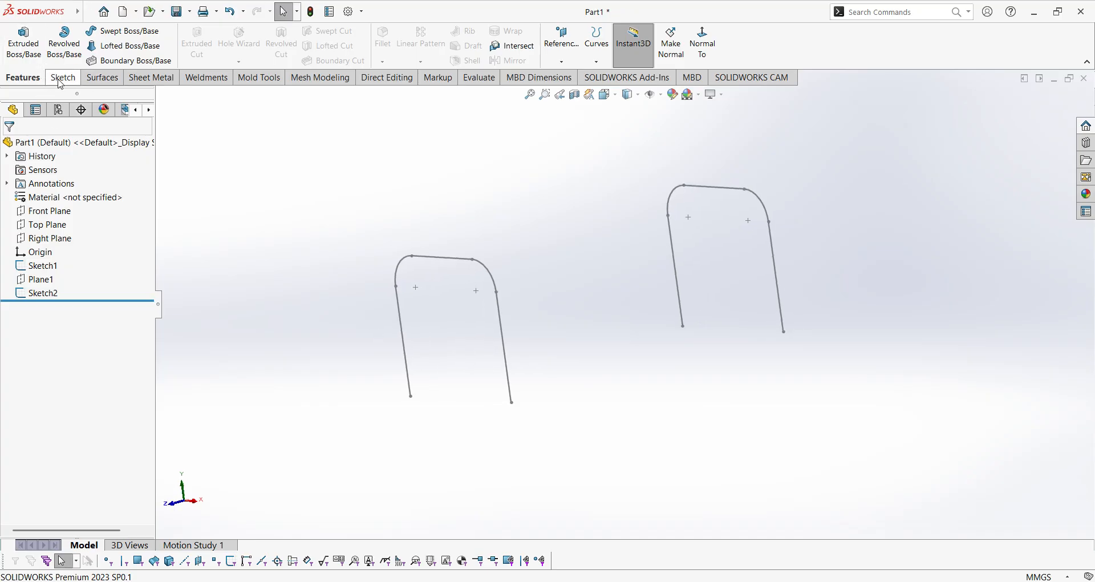
click(195, 79)
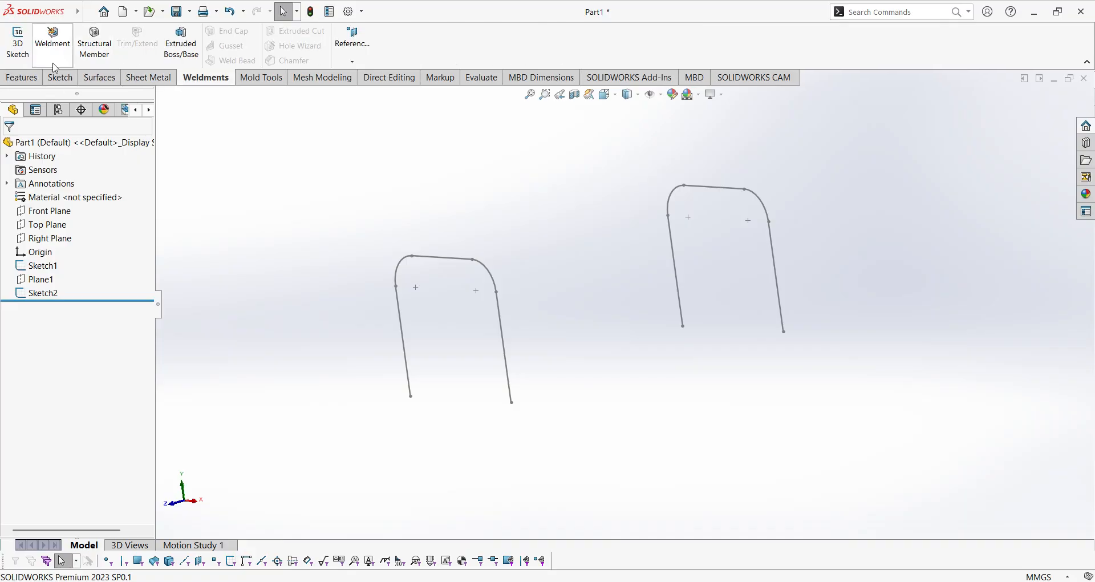
click(17, 42)
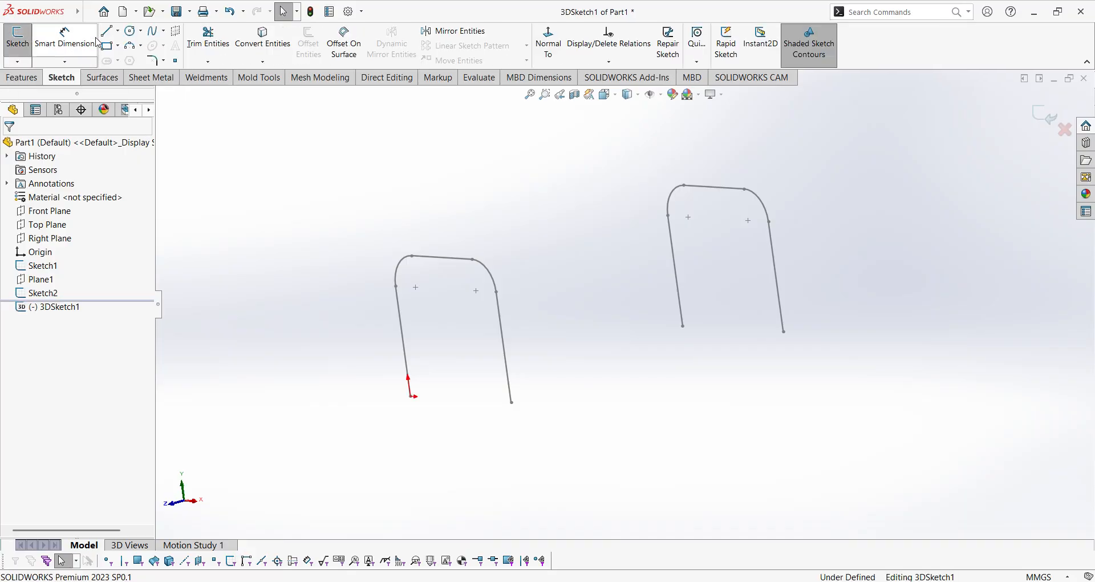
click(107, 34)
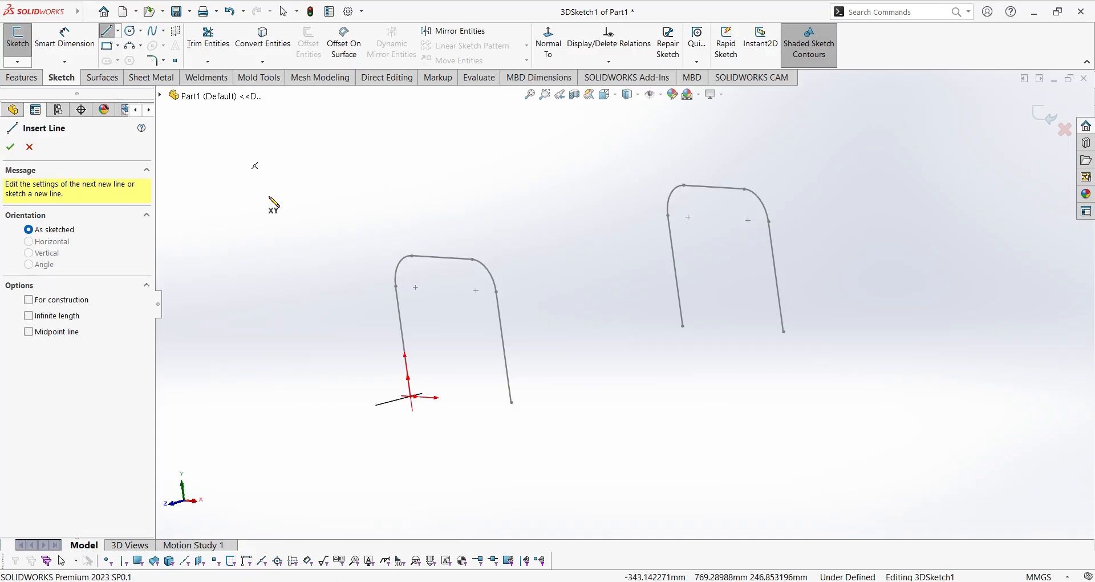
scroll(445, 271, down, 4)
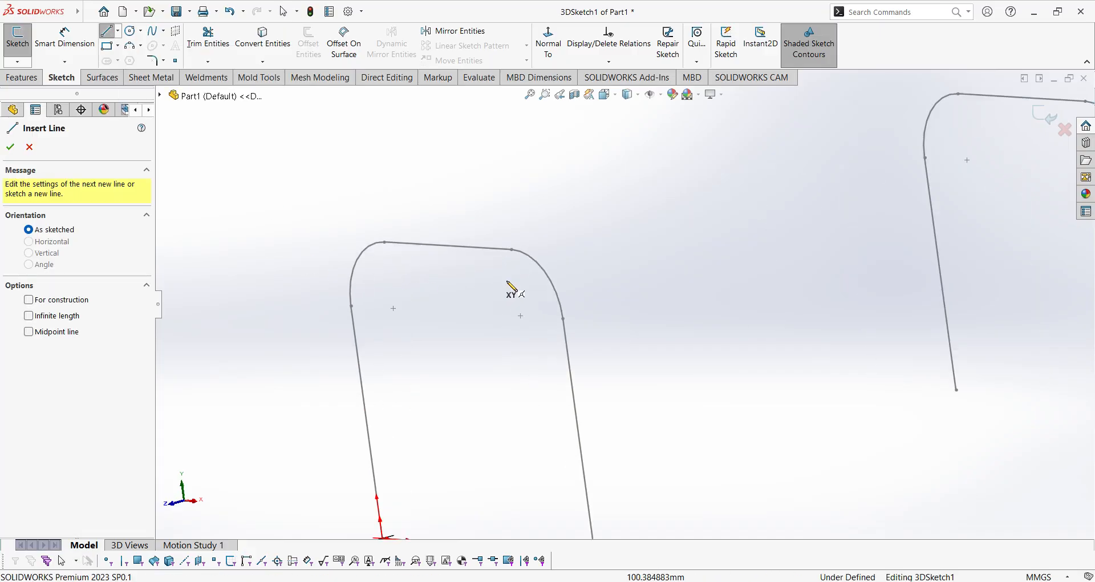
click(564, 320)
scroll(787, 234, up, 3)
scroll(856, 260, down, 3)
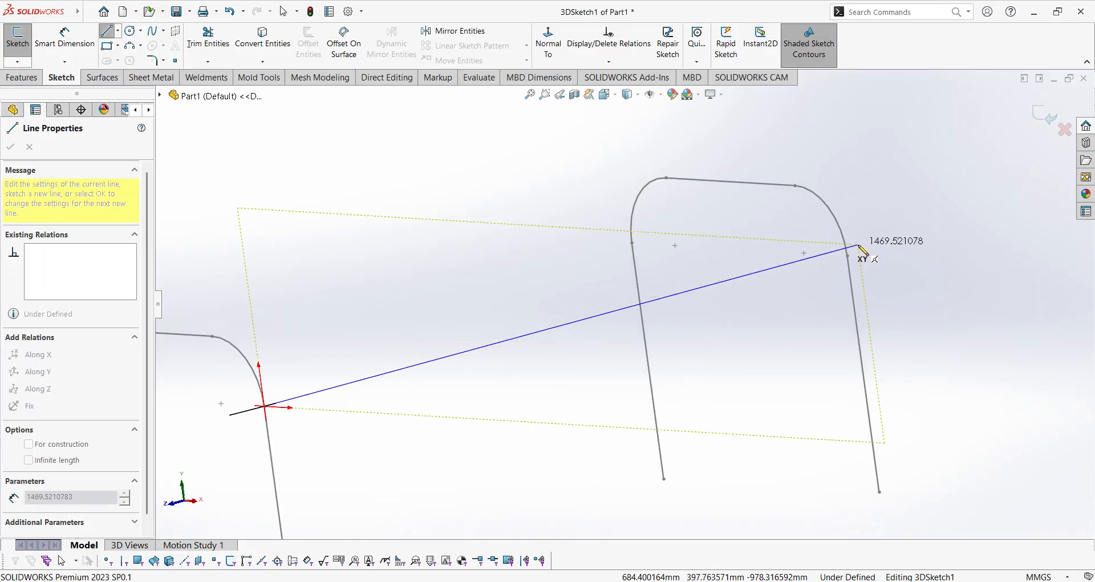
click(848, 255)
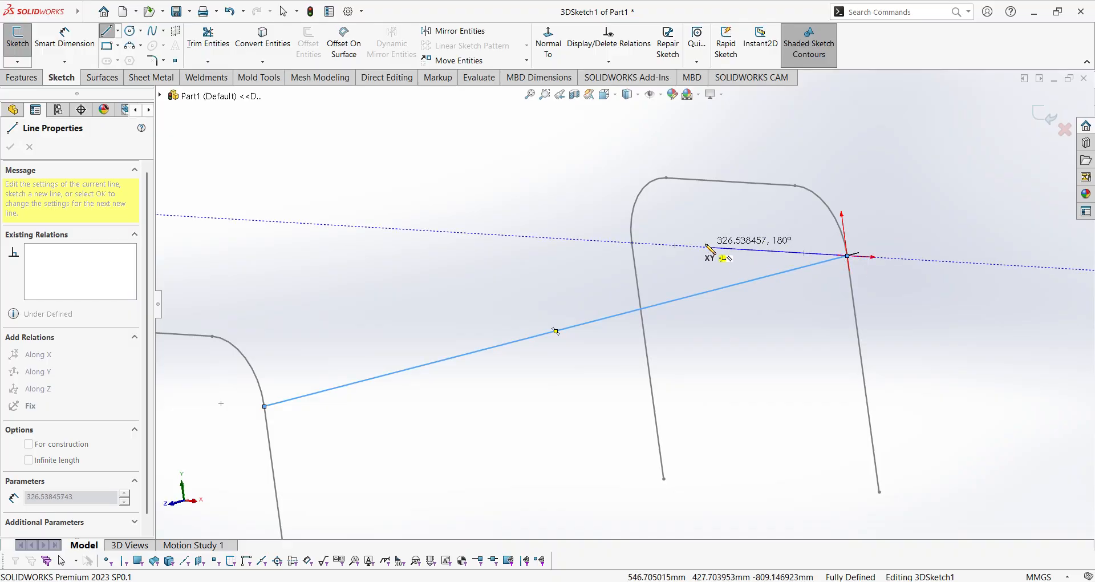
Continue the line across the rear frame to its left arc's lower endpoint and back to the matching front frame endpoint
scroll(622, 268, up, 3)
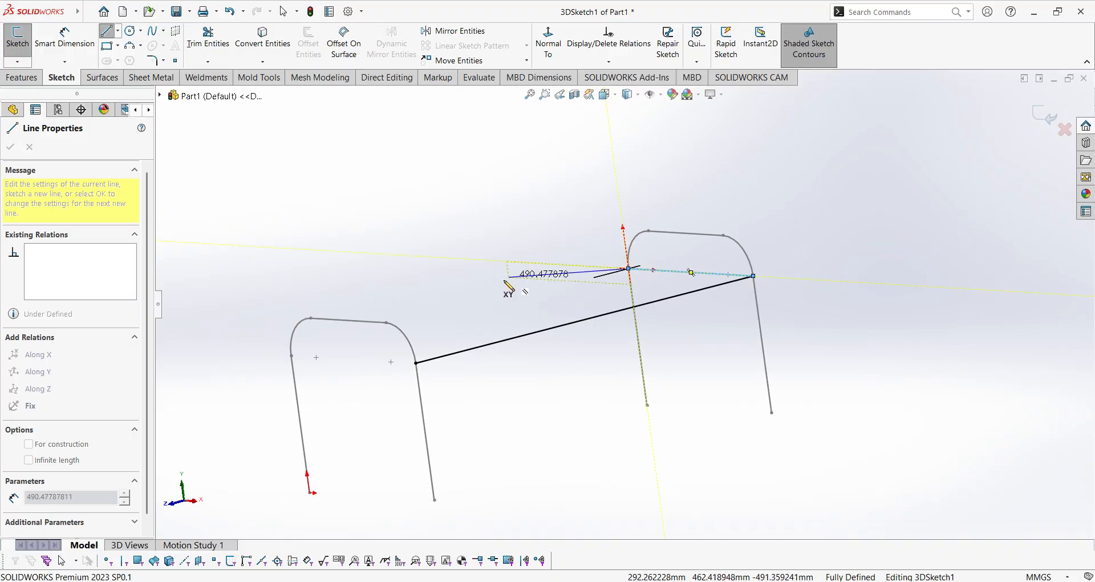
middle_drag(505, 281, 406, 337)
scroll(348, 343, down, 4)
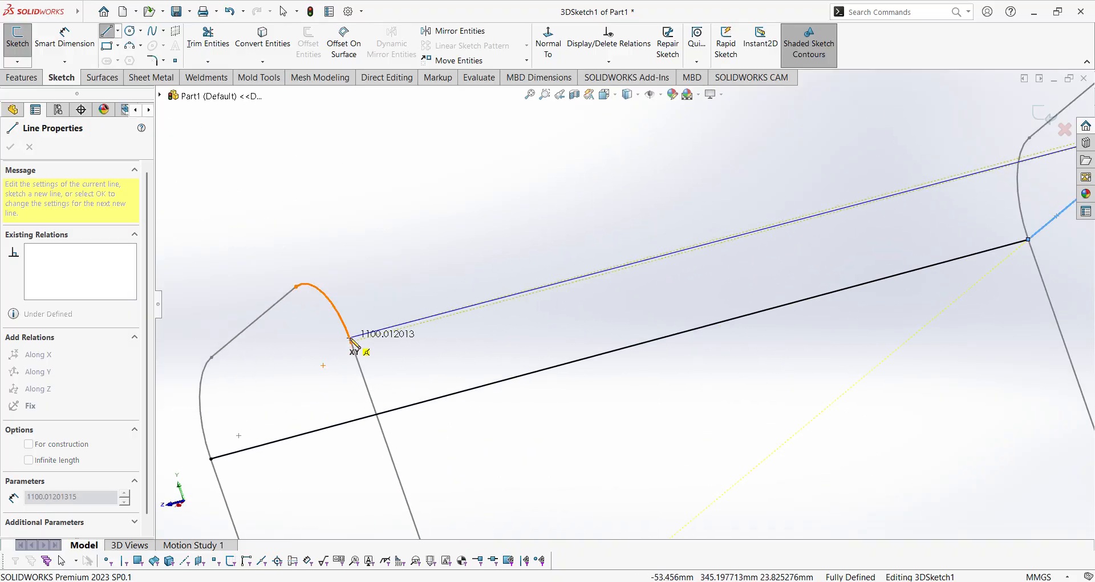
click(350, 342)
Close the rectangle with a line between the lower arc endpoints of the front frame, and end the line chain
scroll(345, 365, up, 6)
middle_drag(336, 378, 450, 393)
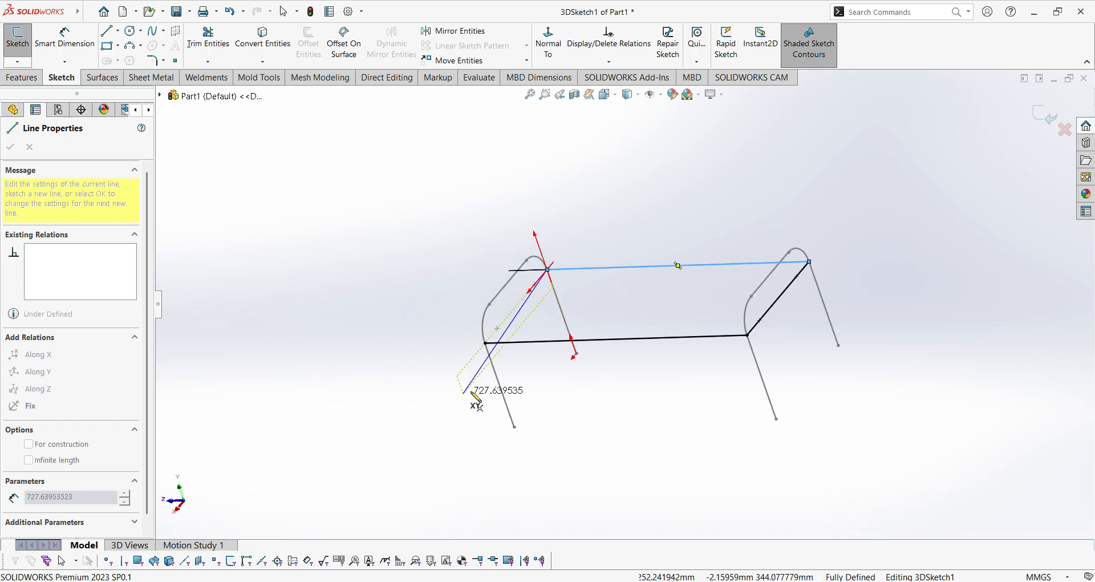
scroll(491, 354, down, 5)
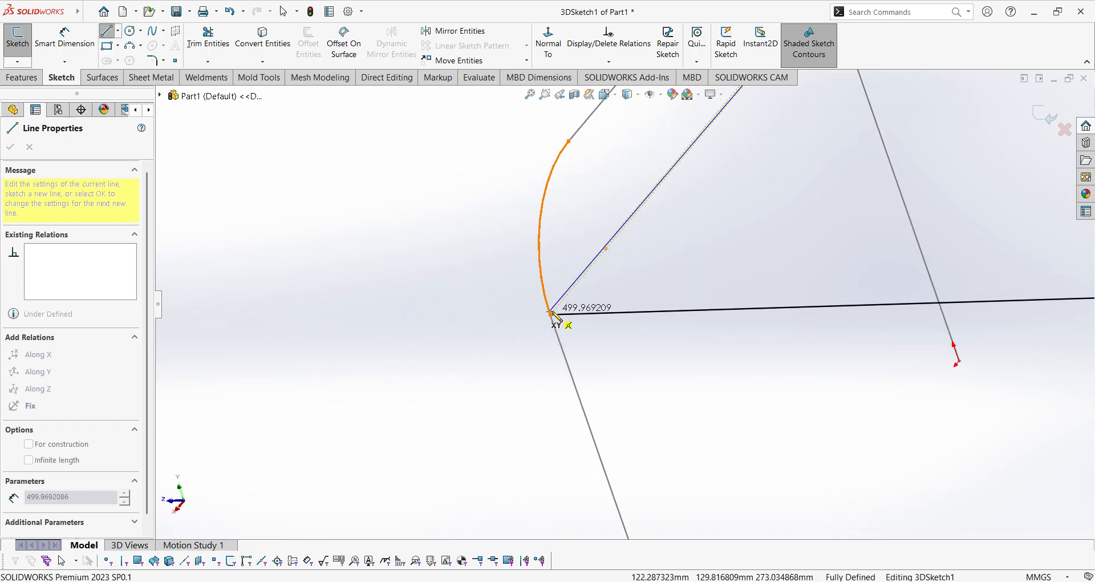
click(550, 315)
scroll(701, 367, up, 1)
right_click(701, 372)
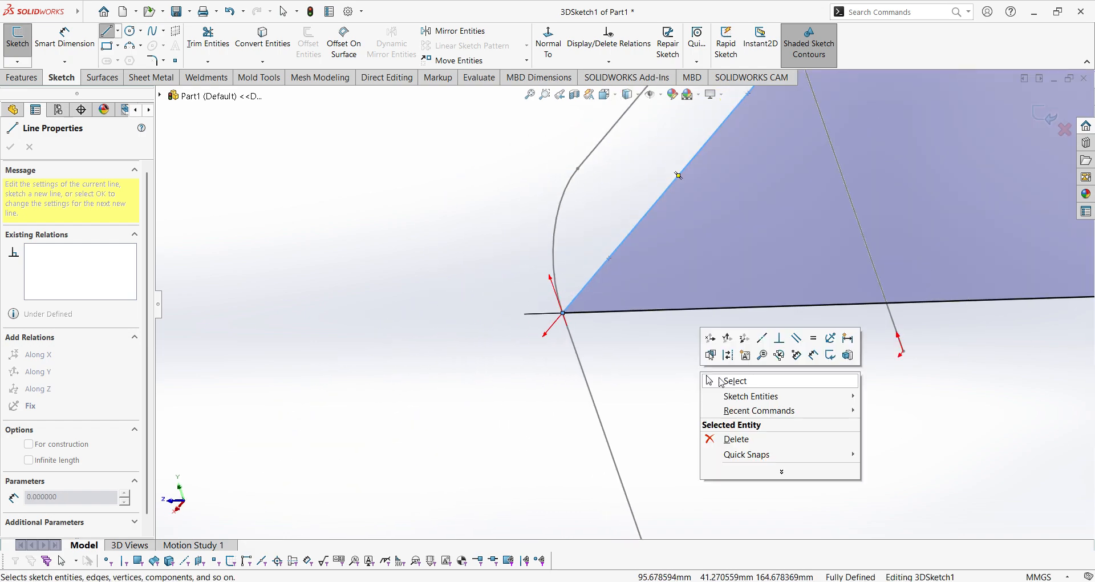
click(721, 381)
Draw a horizontal 500 mm crossbar line between the front frame's legs, below the rectangle
scroll(667, 358, up, 5)
mouse_move(892, 318)
middle_down()
mouse_move(966, 259)
mouse_move(993, 215)
mouse_move(923, 308)
middle_up()
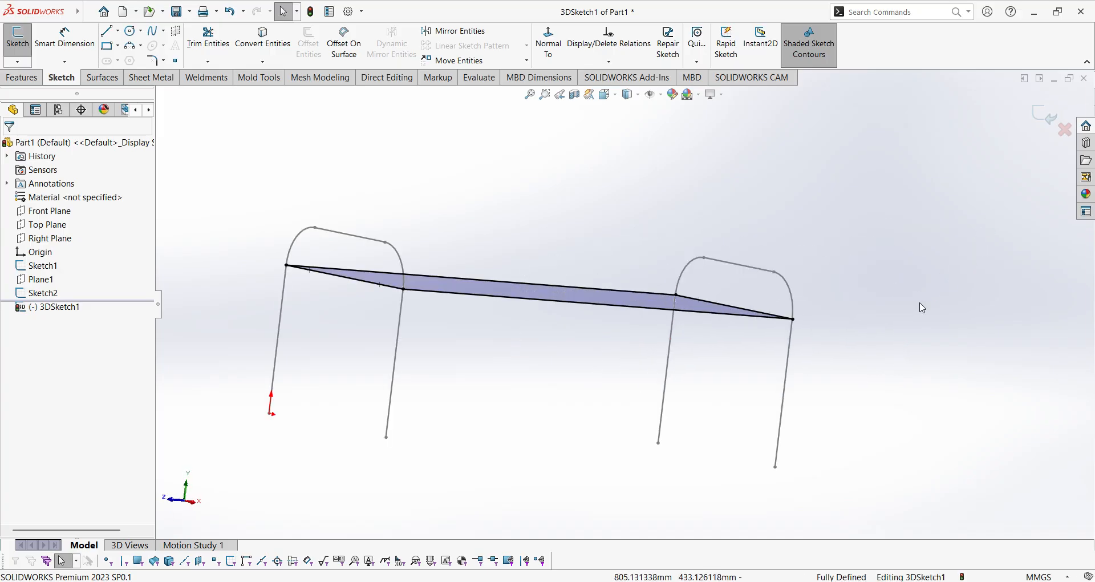
scroll(920, 303, up, 2)
click(109, 32)
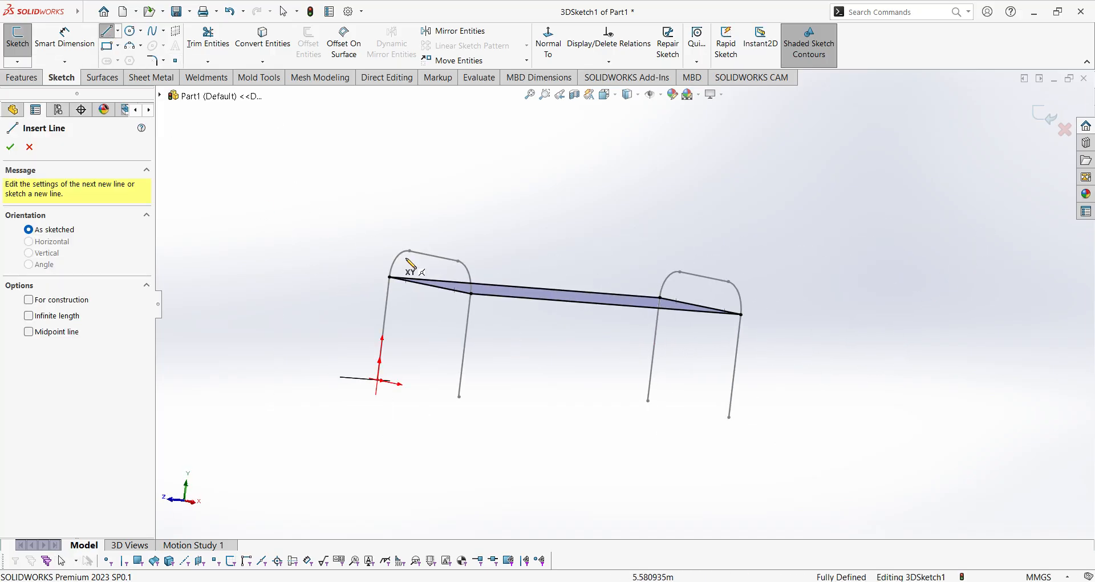
mouse_move(421, 263)
middle_down()
mouse_move(484, 297)
mouse_move(551, 287)
mouse_move(550, 328)
mouse_move(511, 316)
mouse_move(482, 335)
middle_up()
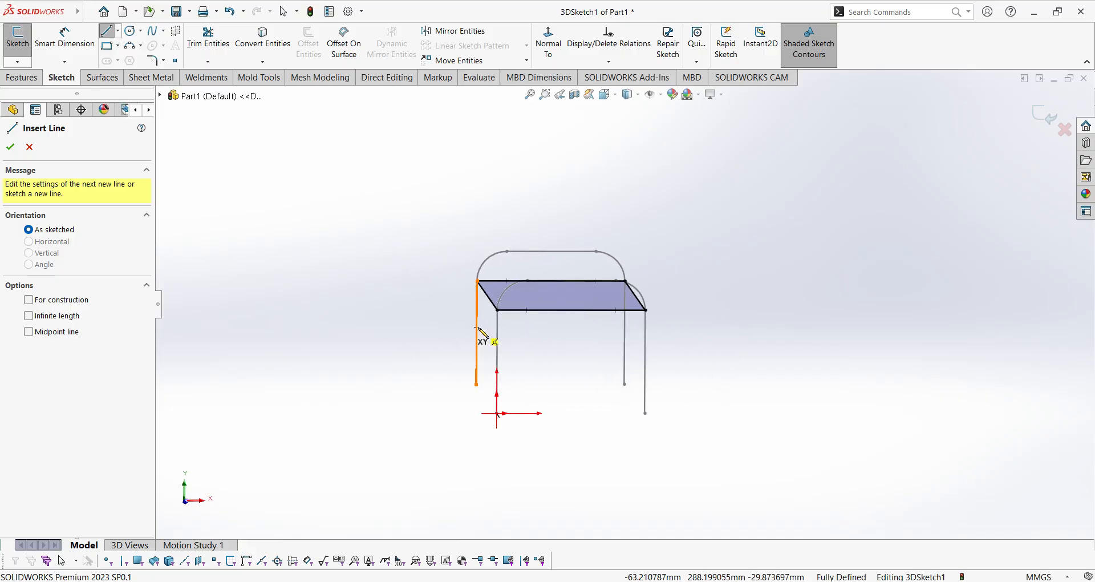
click(498, 355)
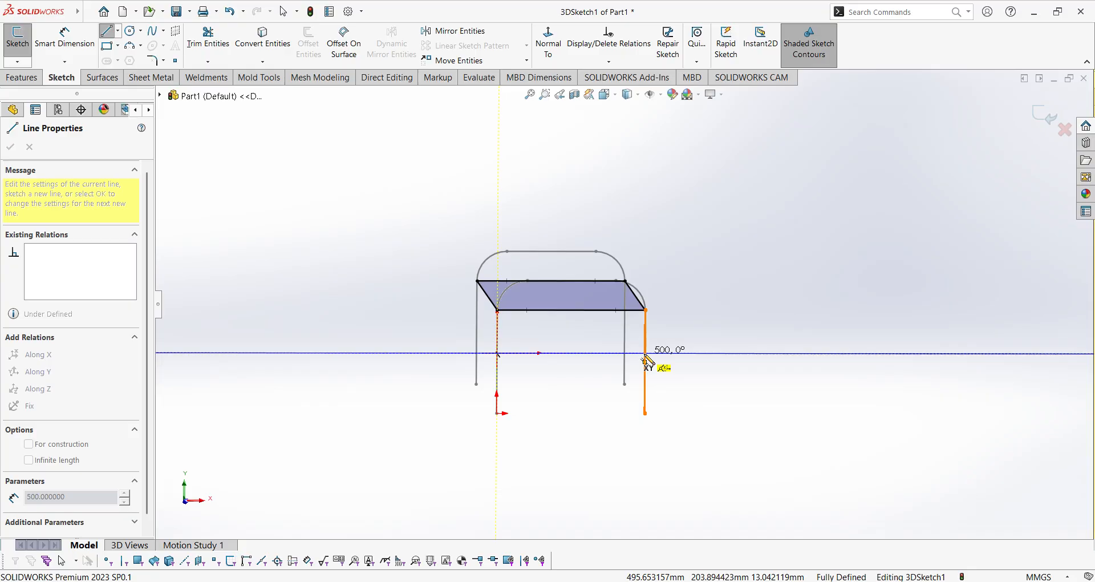
click(646, 359)
key(Escape)
Draw a horizontal 500 mm crossbar line between the rear frame's legs, below the rectangle, and end the line command
middle_drag(743, 350, 514, 343)
click(107, 30)
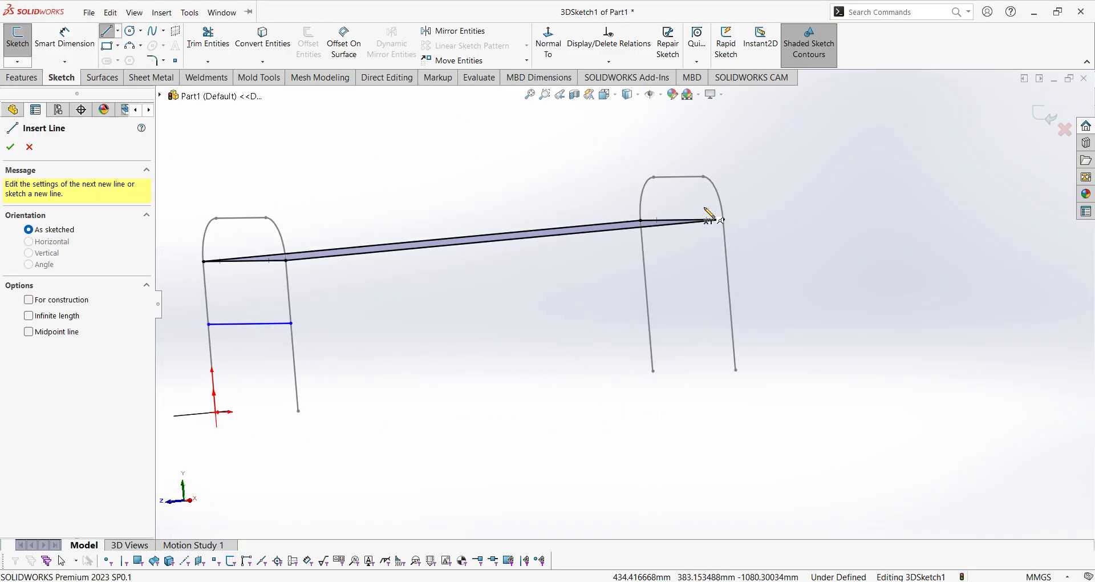
scroll(711, 217, down, 3)
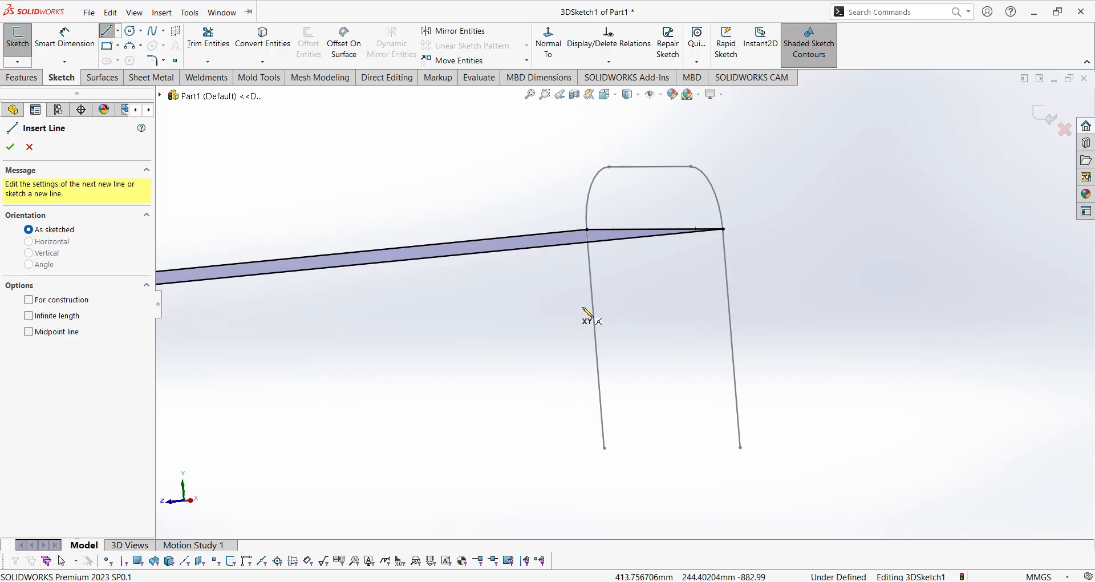
click(595, 328)
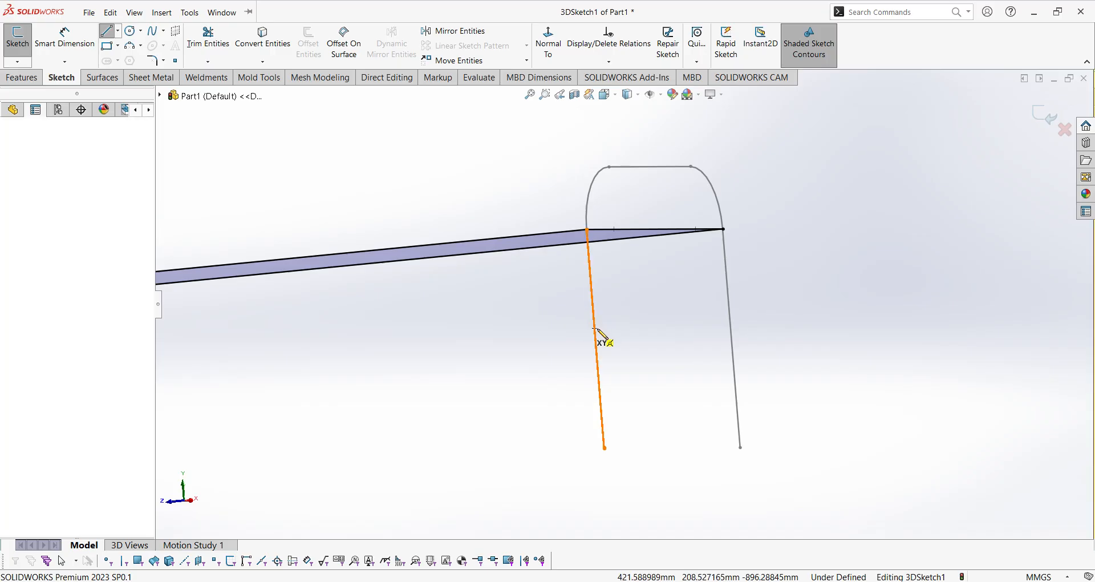
click(731, 329)
right_click(801, 317)
click(837, 328)
scroll(821, 345, up, 1)
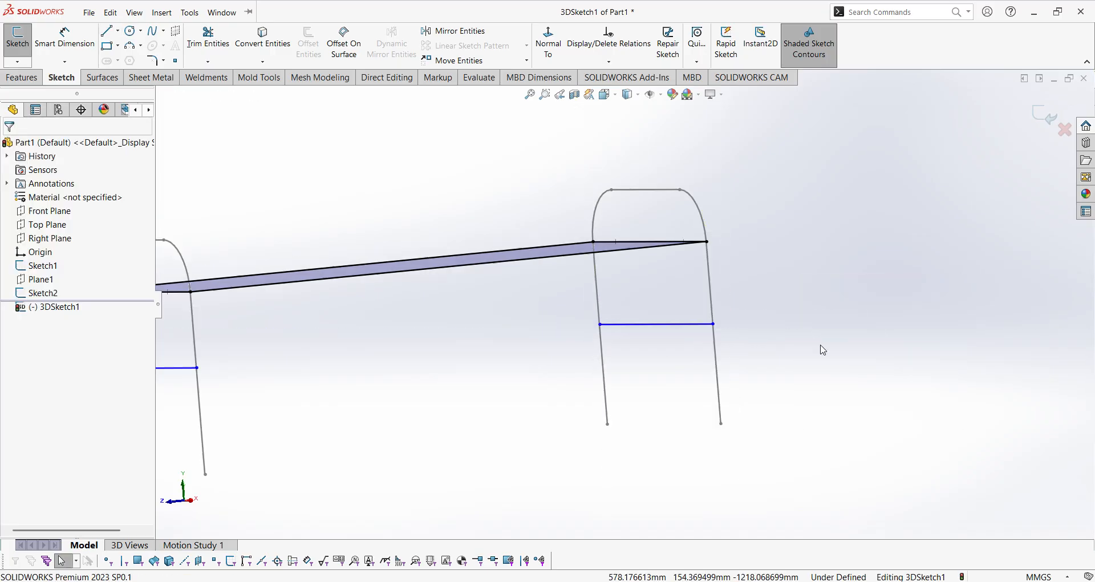
Dimension the front frame's crossbar 200 mm above the leg endpoint at the origin
middle_drag(820, 345, 732, 342)
scroll(732, 341, up, 3)
click(65, 37)
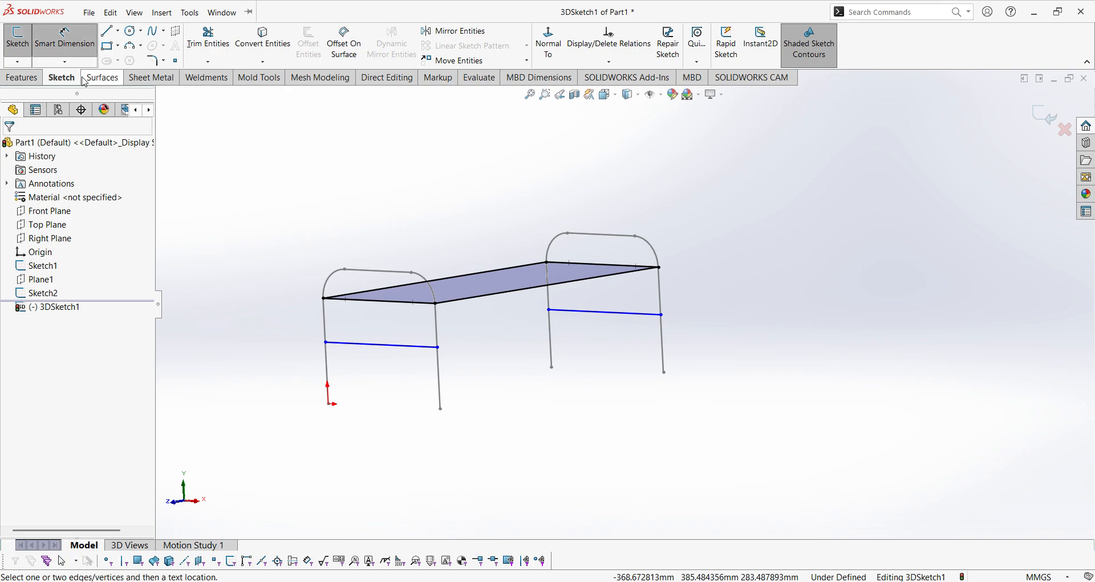
scroll(432, 397, down, 2)
click(291, 283)
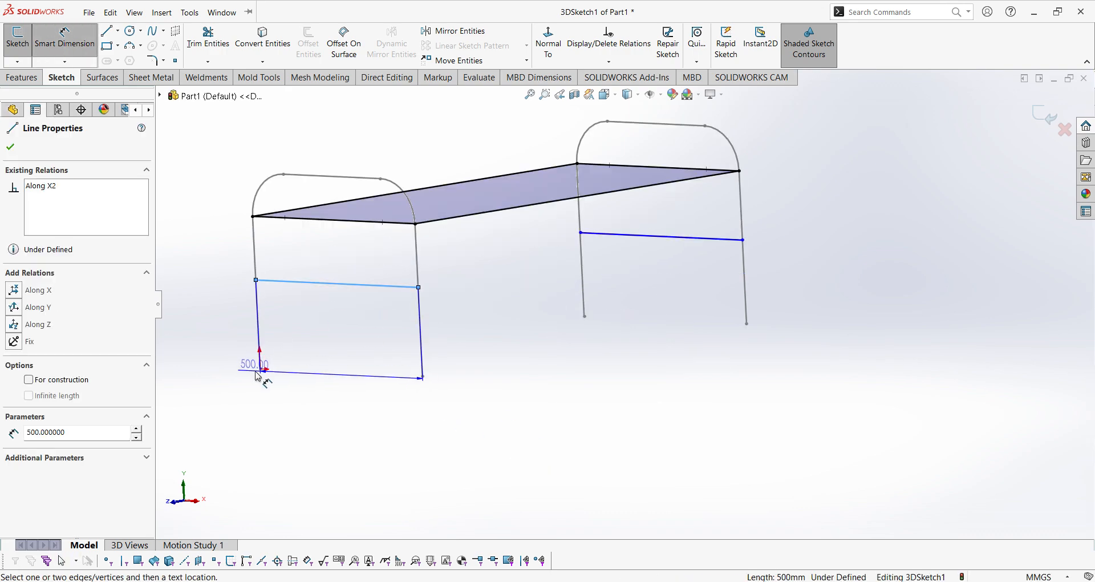
click(261, 369)
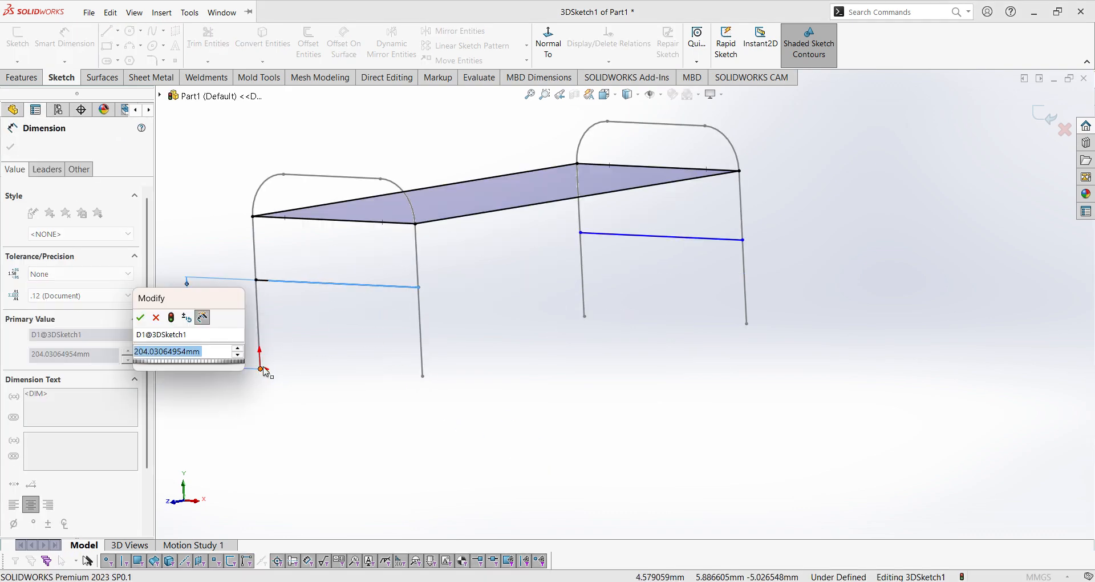
text(200)
key(Return)
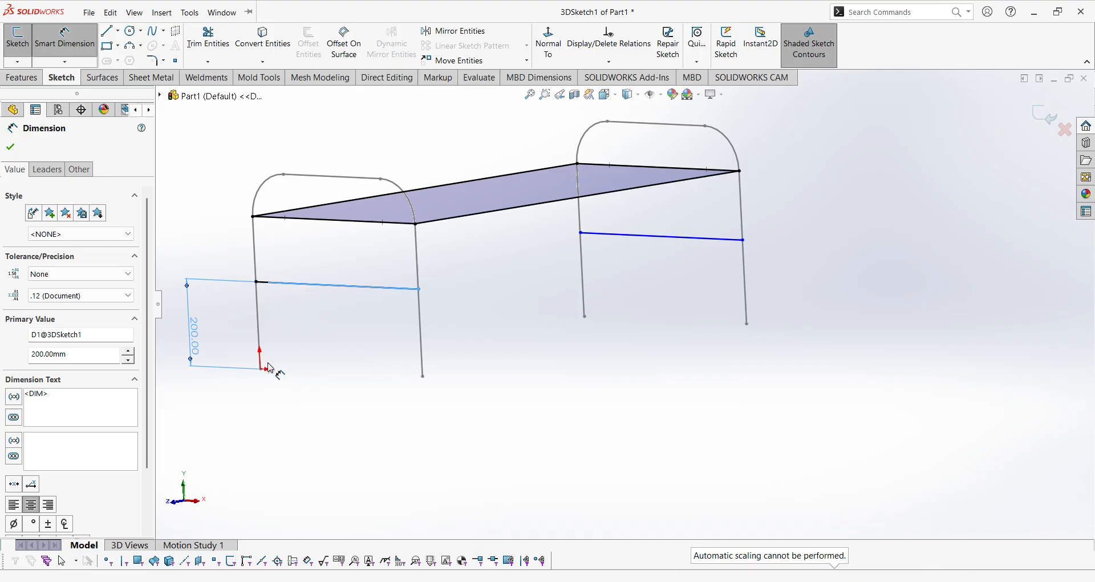
Dimension the rear frame's crossbar 200 mm above its right leg's lower endpoint and exit the 3D sketch
middle_drag(274, 374, 622, 255)
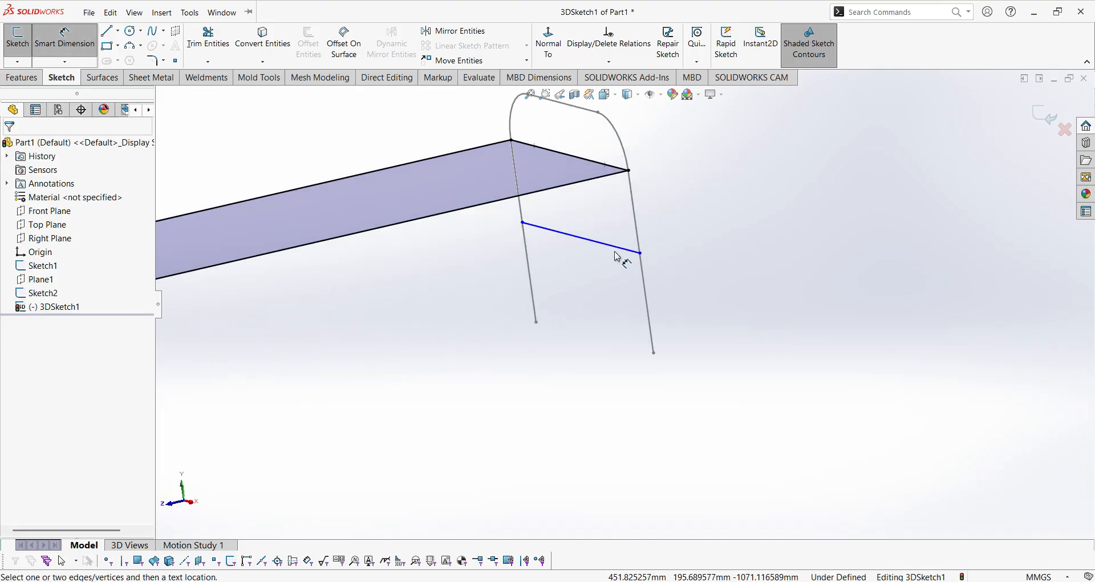
click(621, 250)
click(654, 355)
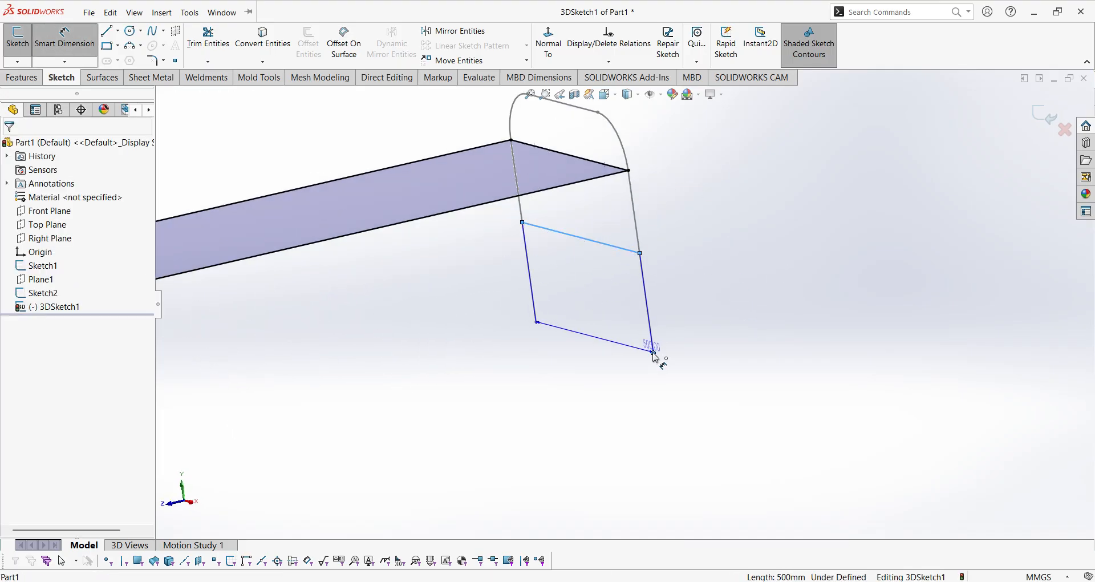
click(721, 327)
text(200)
key(Return)
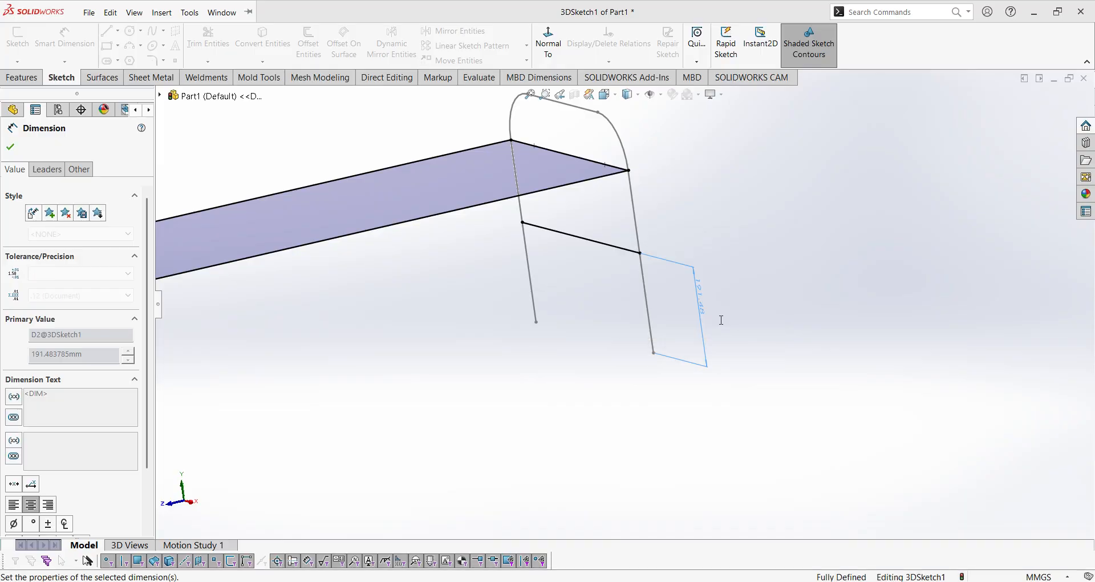
key(f)
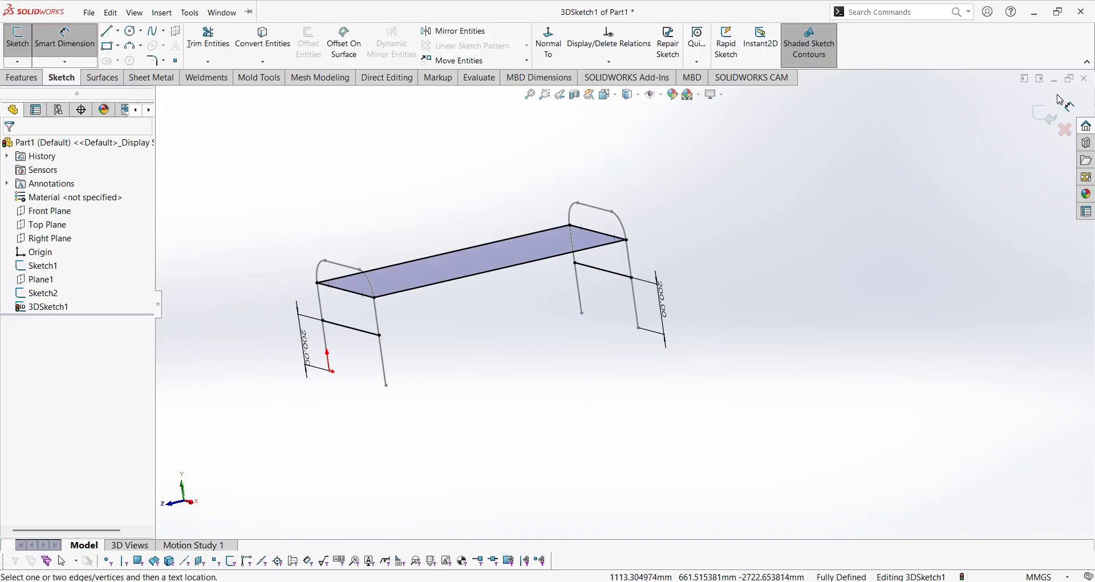
click(1045, 115)
Start a Structural Member with the iso standard, rectangular tube type and 50 x 30 x 2.6 size
middle_drag(379, 310, 233, 256)
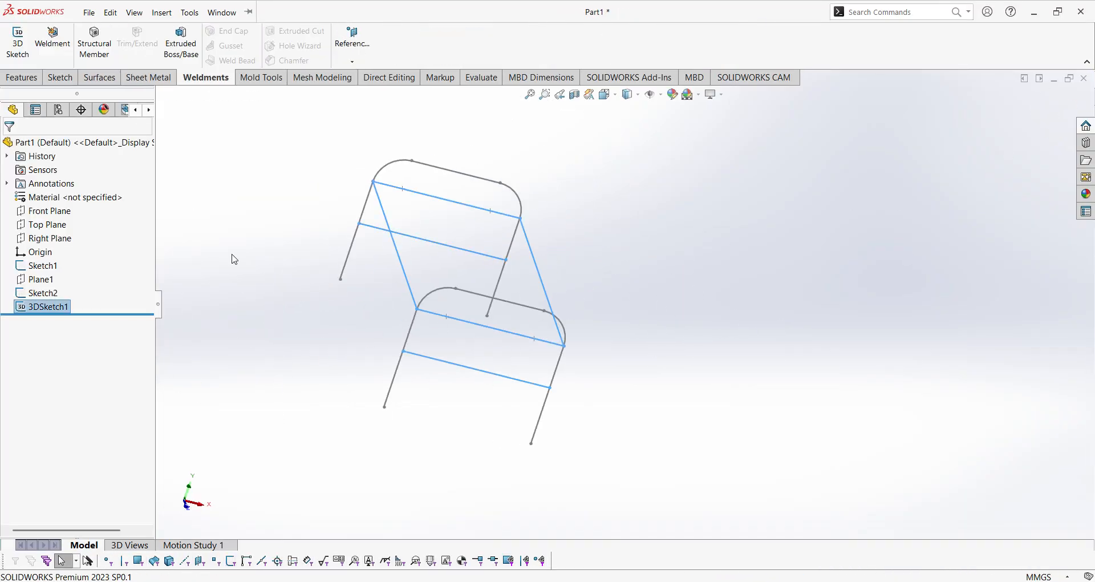
mouse_move(342, 244)
middle_down()
mouse_move(301, 244)
mouse_move(330, 258)
middle_up()
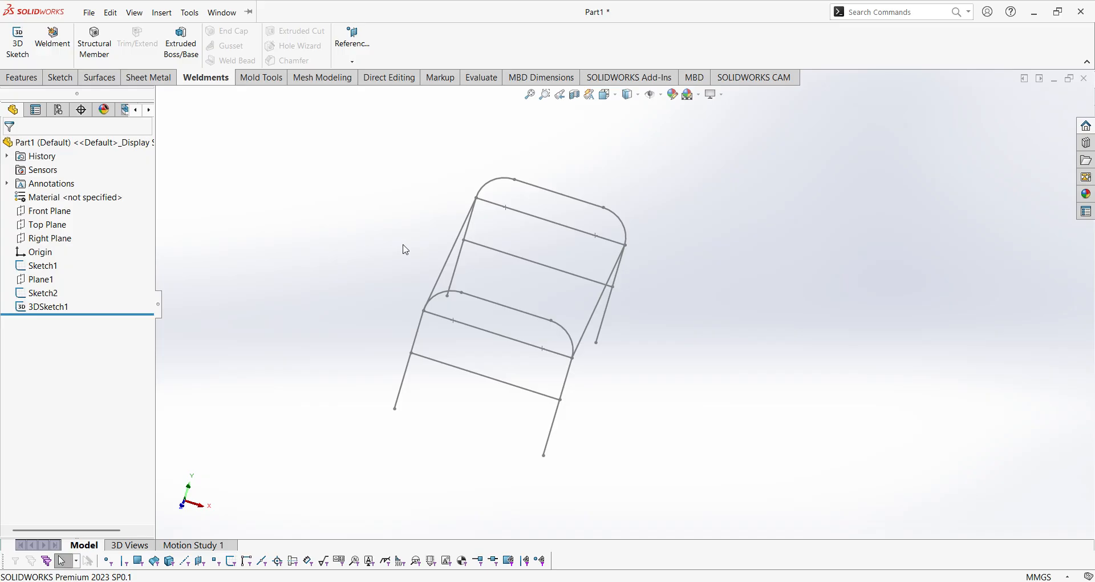
middle_drag(404, 247, 223, 279)
click(106, 57)
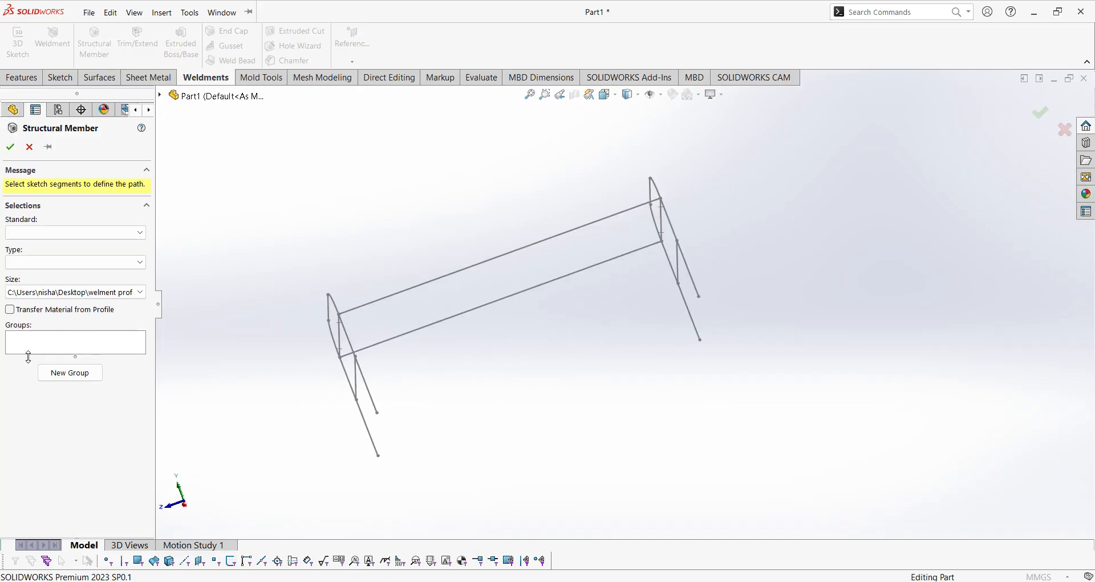
click(129, 233)
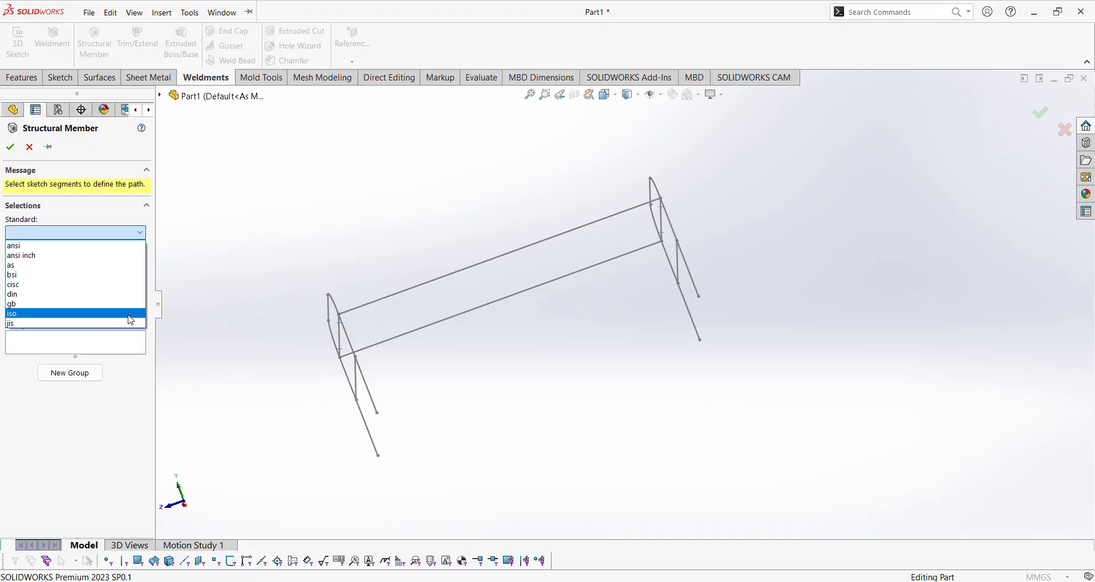
click(17, 313)
click(76, 263)
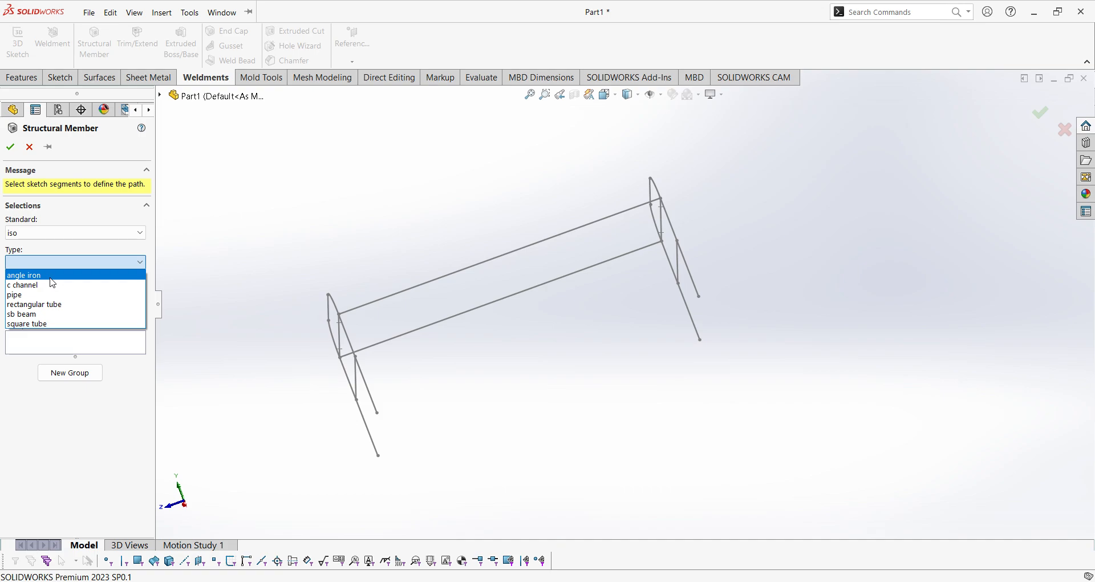
click(69, 305)
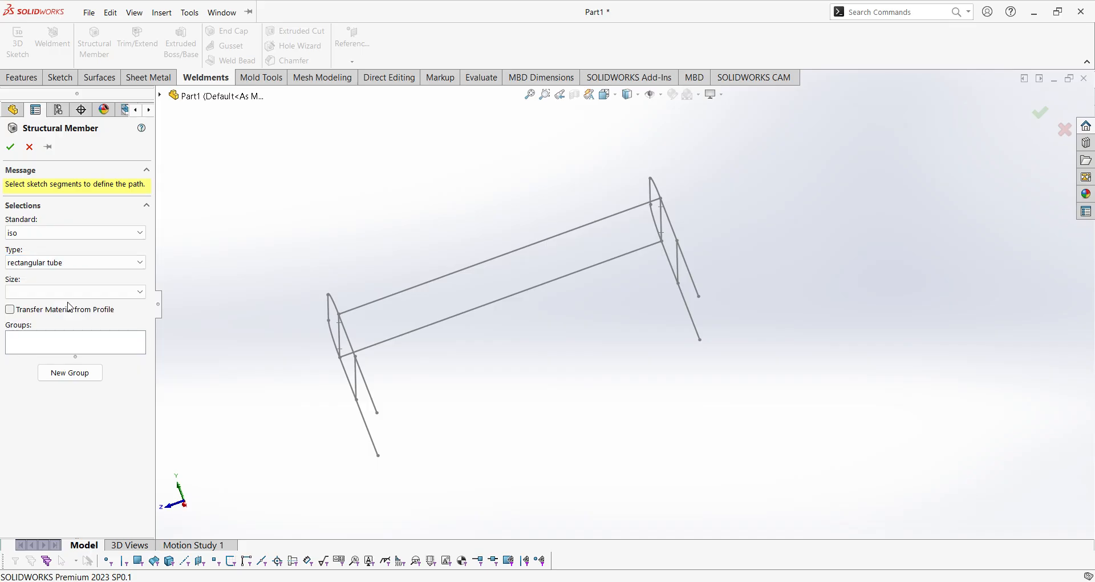
click(101, 300)
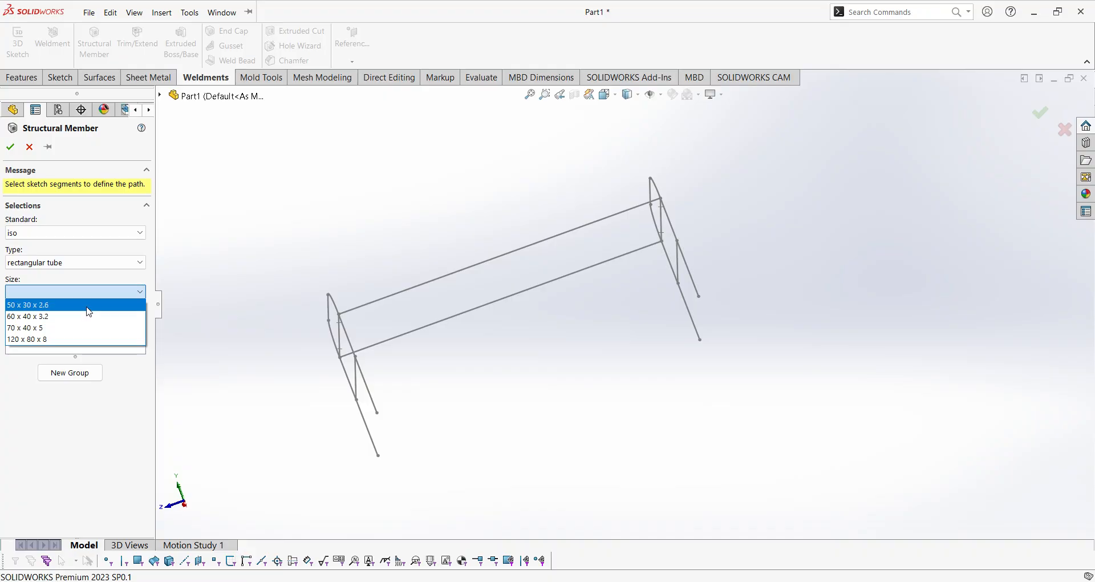
click(89, 312)
Select the four sketch lines of the rectangle joining the two frames as the path segments of the first group
mouse_move(366, 425)
middle_down()
mouse_move(425, 350)
mouse_move(393, 312)
mouse_move(379, 335)
mouse_move(390, 341)
middle_up()
click(95, 341)
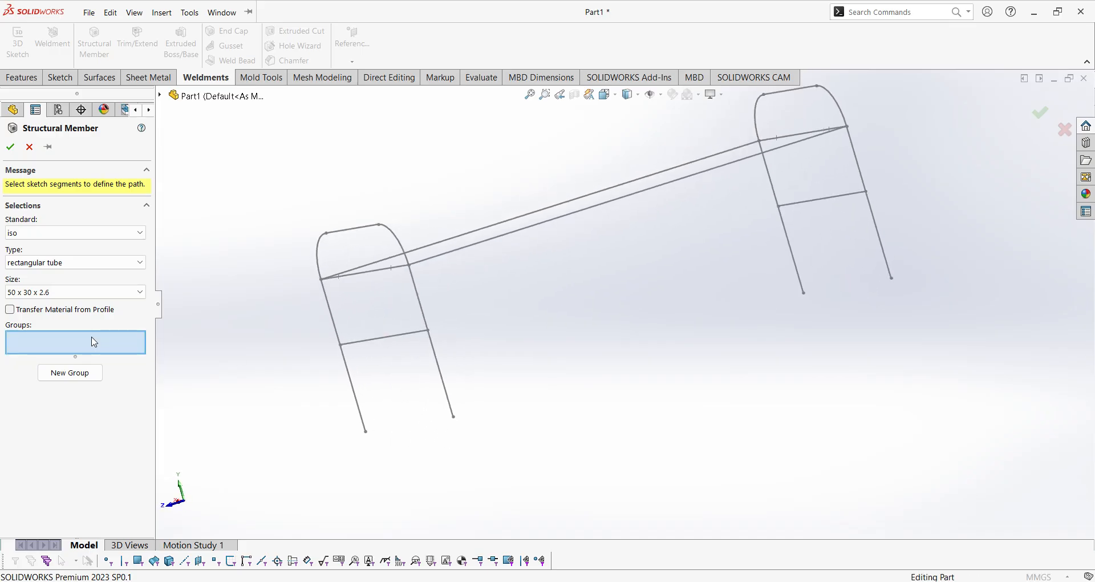
middle_drag(599, 297, 633, 257)
click(623, 233)
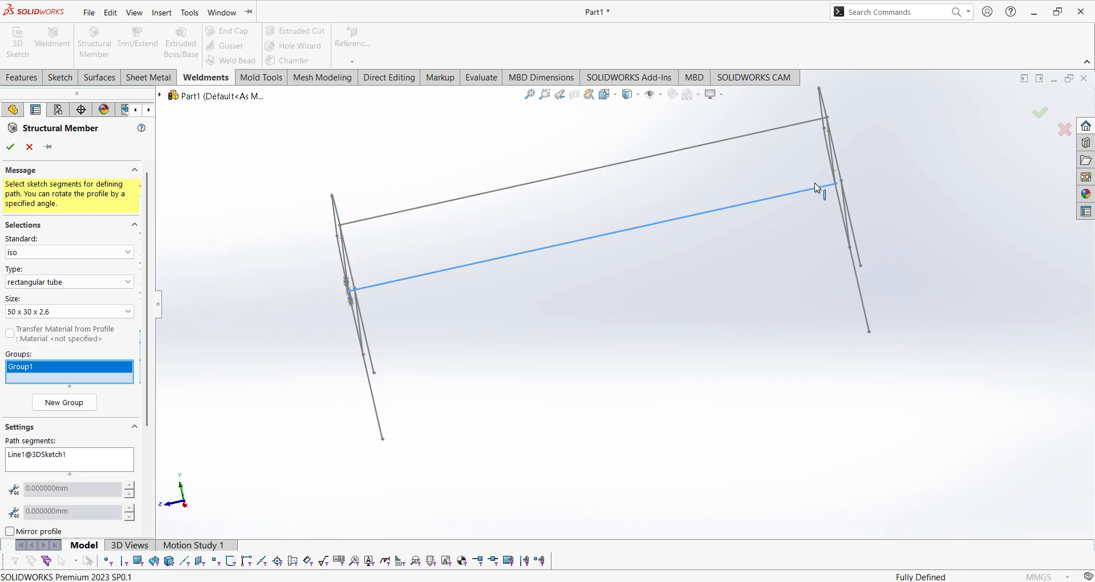
scroll(829, 163, down, 2)
middle_drag(829, 163, 831, 147)
scroll(831, 146, up, 3)
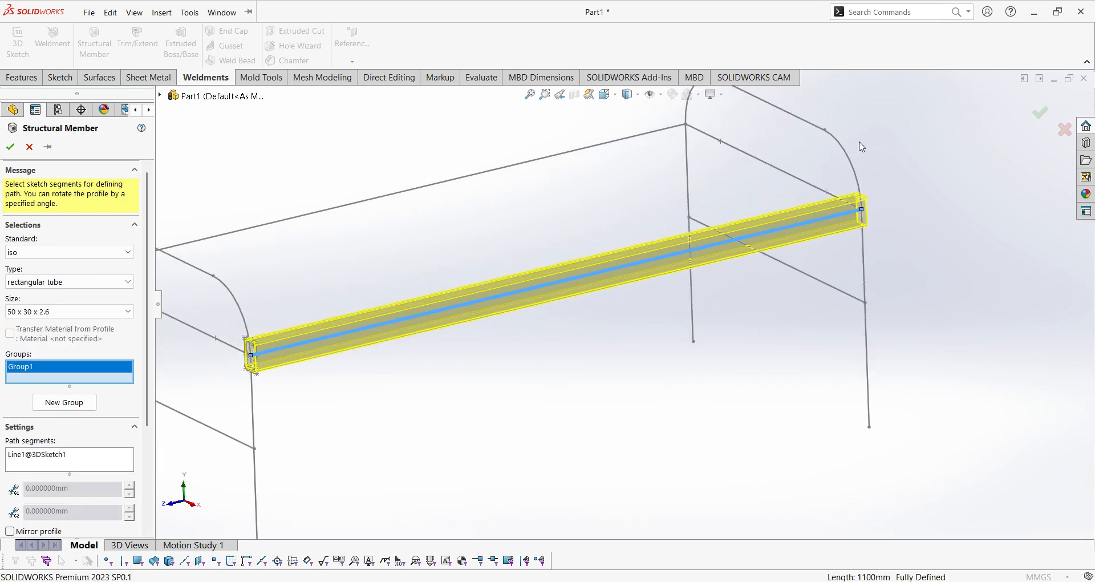
click(788, 180)
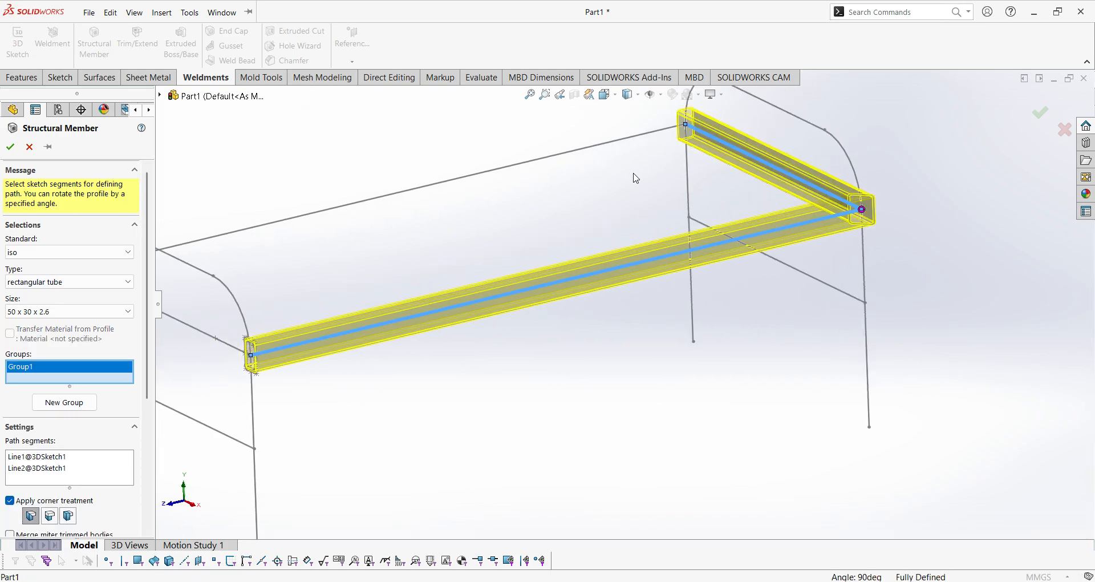
click(581, 151)
scroll(465, 282, up, 1)
middle_drag(465, 281, 535, 270)
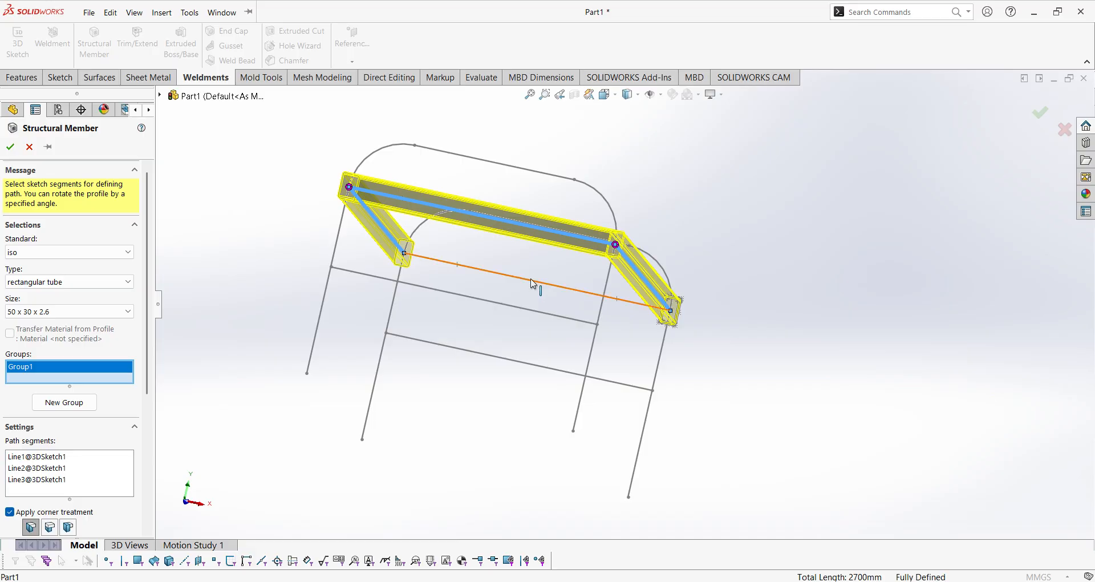
click(534, 284)
Examine the corner joints in the rectangular tube preview up close
middle_drag(714, 288, 634, 288)
scroll(635, 288, down, 1)
scroll(907, 282, down, 1)
middle_drag(767, 281, 774, 396)
scroll(746, 356, down, 2)
scroll(693, 322, down, 2)
middle_drag(699, 386, 675, 379)
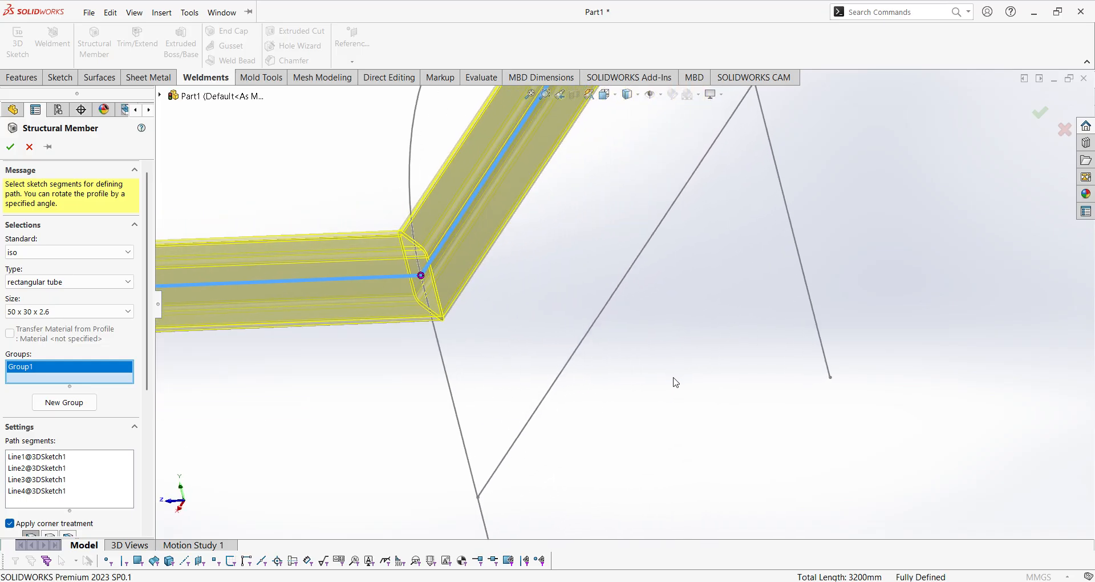
scroll(676, 382, up, 3)
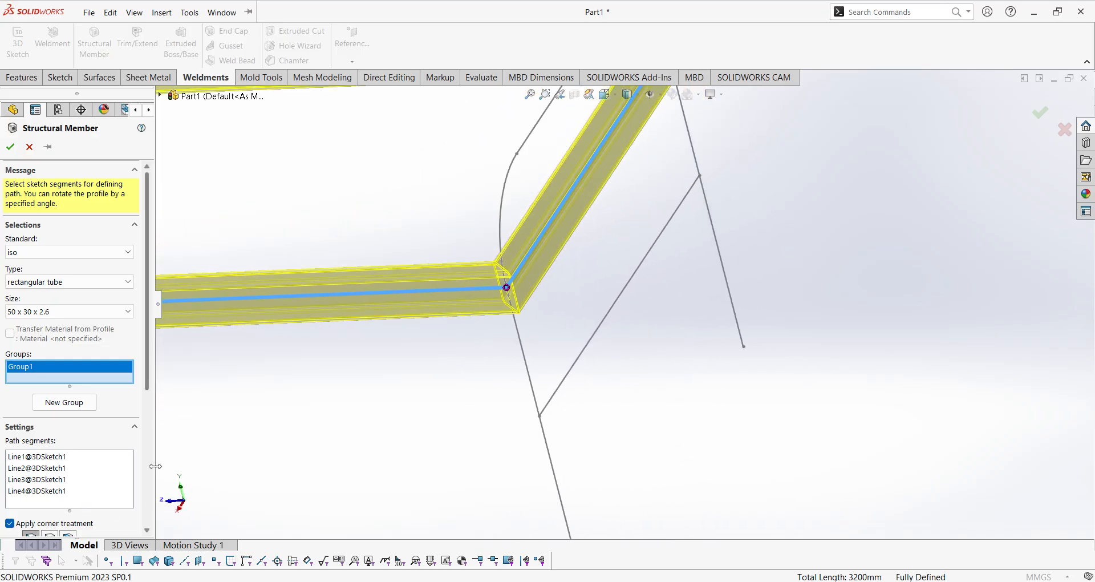
Try the end butt corner treatment on the rectangle's group and switch back to end miter
drag(152, 382, 151, 483)
middle_drag(257, 445, 493, 227)
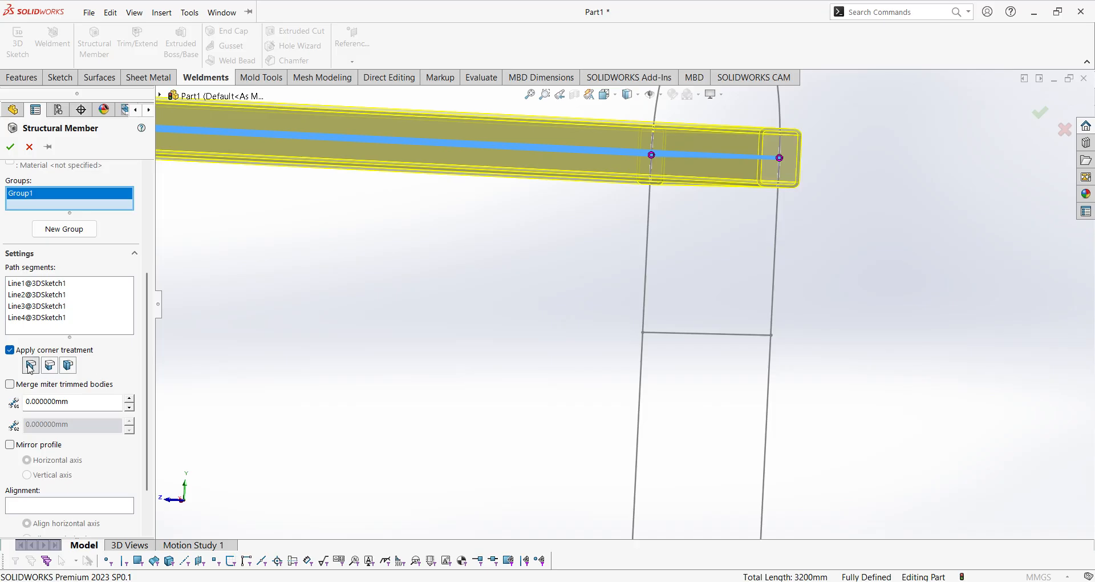
click(50, 365)
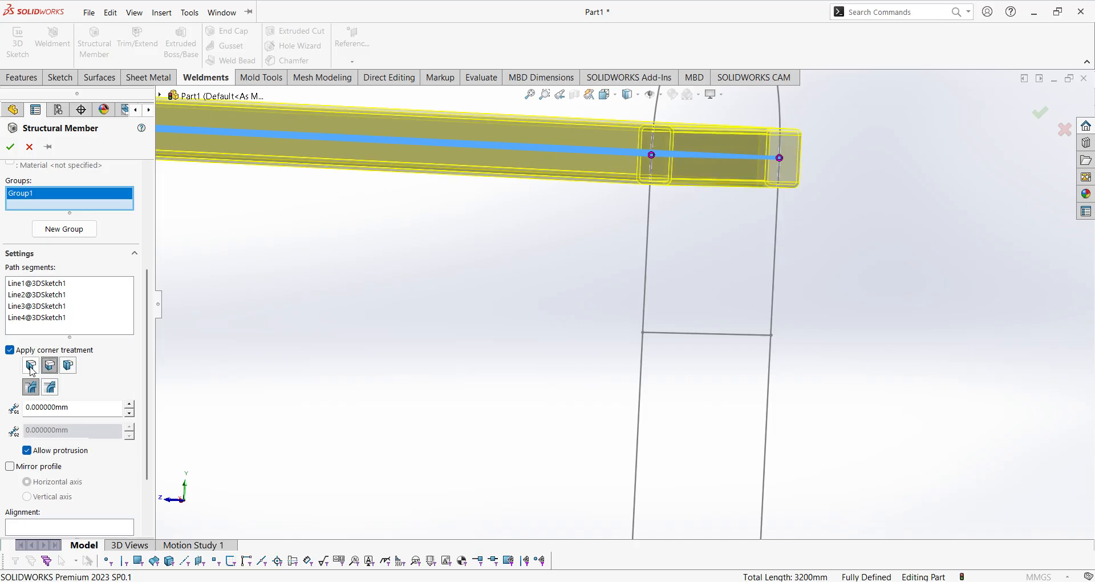
click(31, 366)
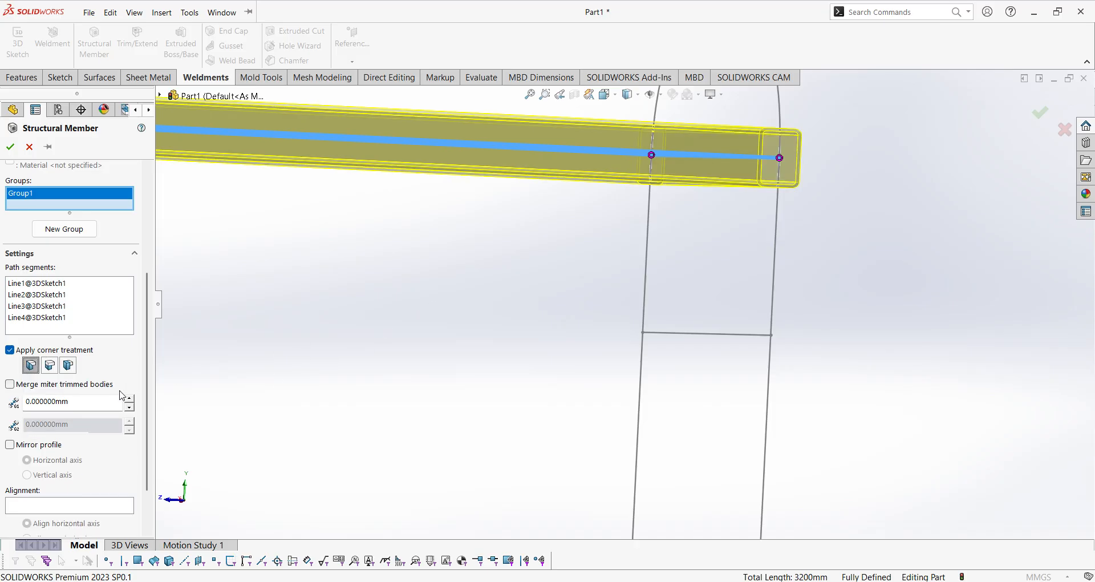
click(49, 366)
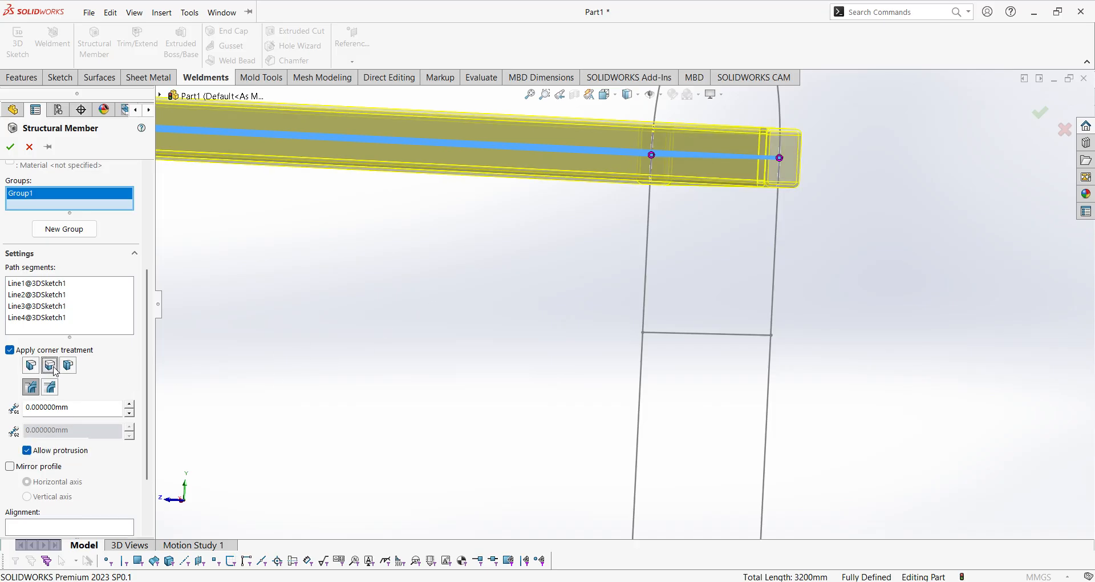
click(38, 371)
Check the mitered corner in the preview and create the rectangular tube members around the rectangle
middle_drag(288, 276, 330, 380)
middle_drag(495, 405, 535, 455)
scroll(692, 264, down, 3)
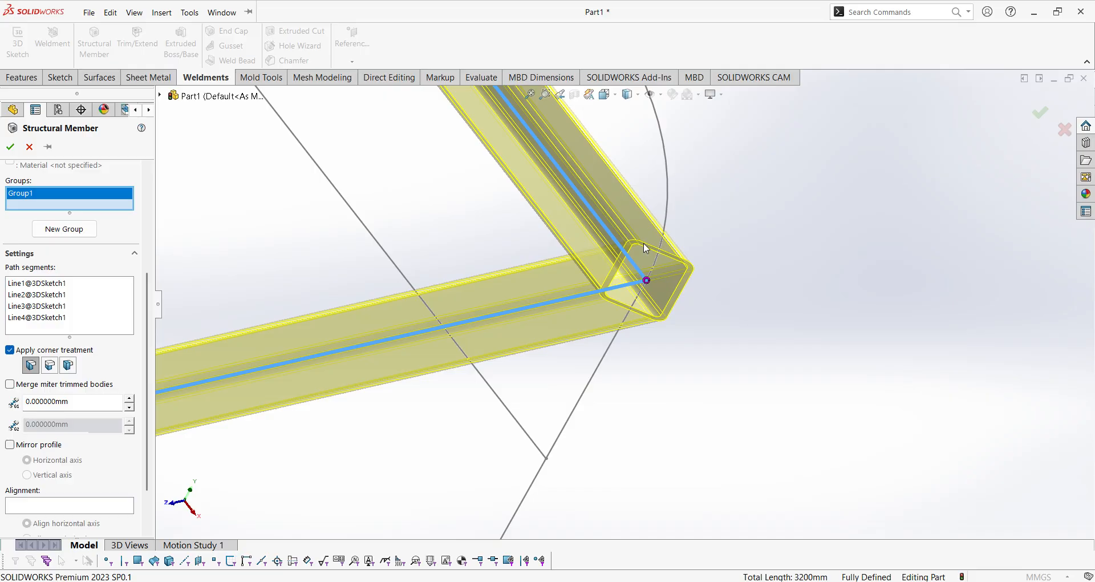
scroll(645, 248, down, 2)
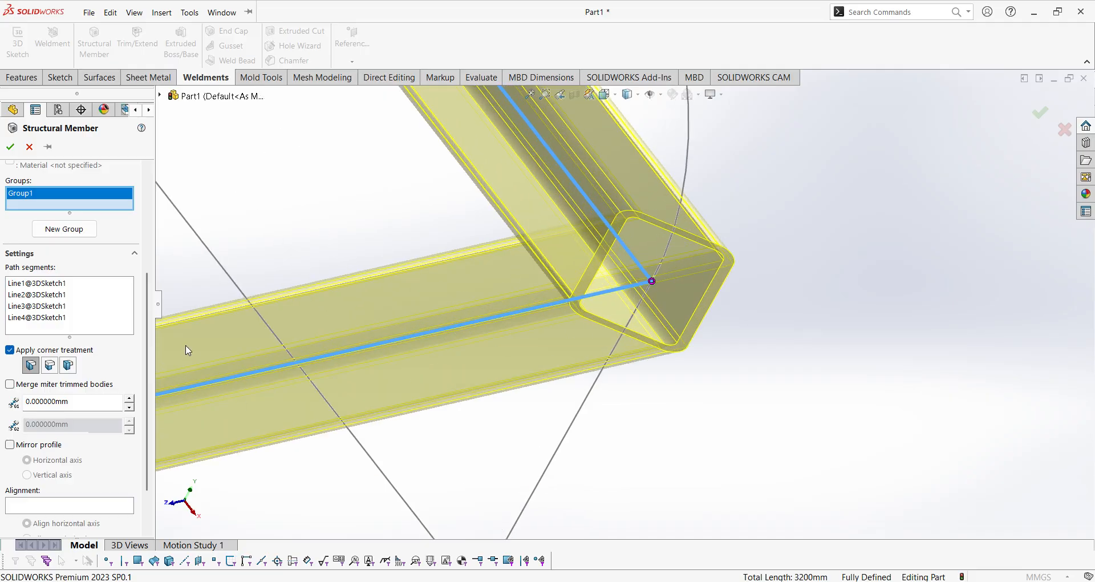
click(12, 147)
scroll(494, 345, up, 2)
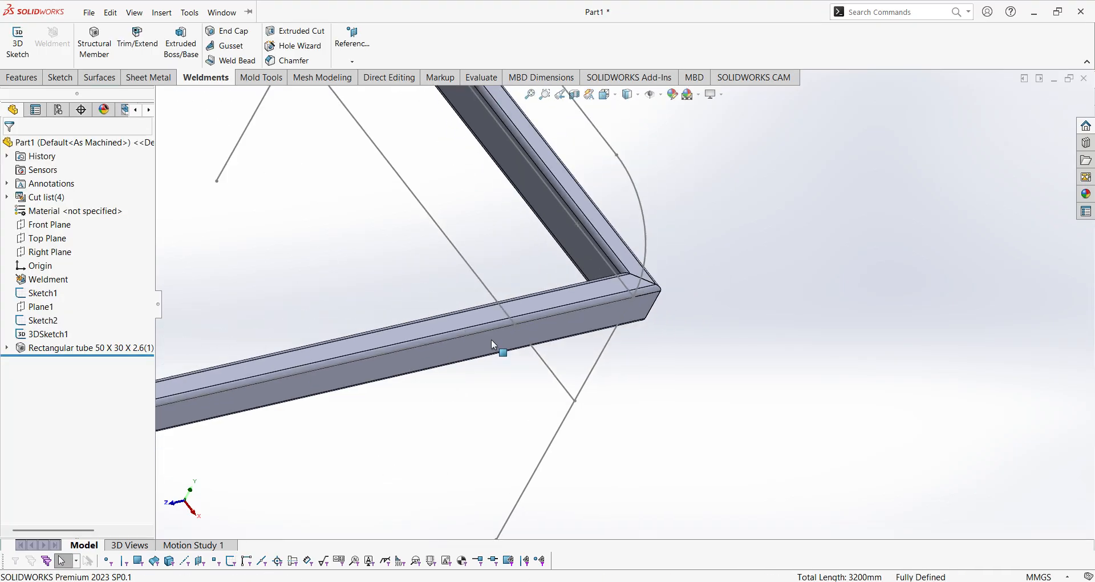
scroll(494, 345, up, 5)
Start a new structural member using the iso pipe profile in size 33.7 x 4.0
click(134, 13)
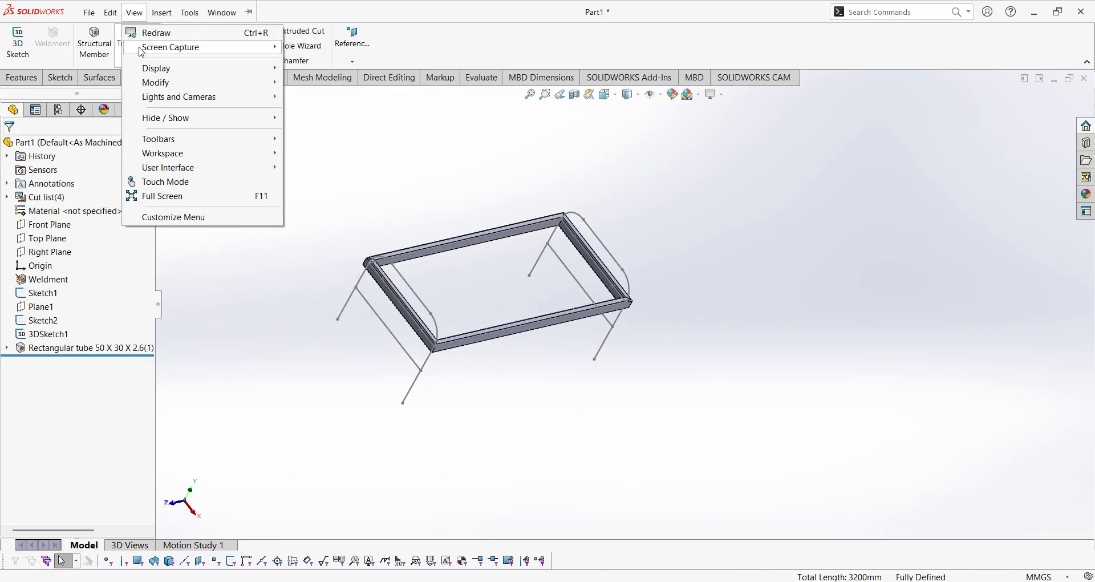
click(95, 46)
scroll(406, 358, down, 1)
middle_drag(413, 359, 448, 305)
scroll(377, 282, down, 3)
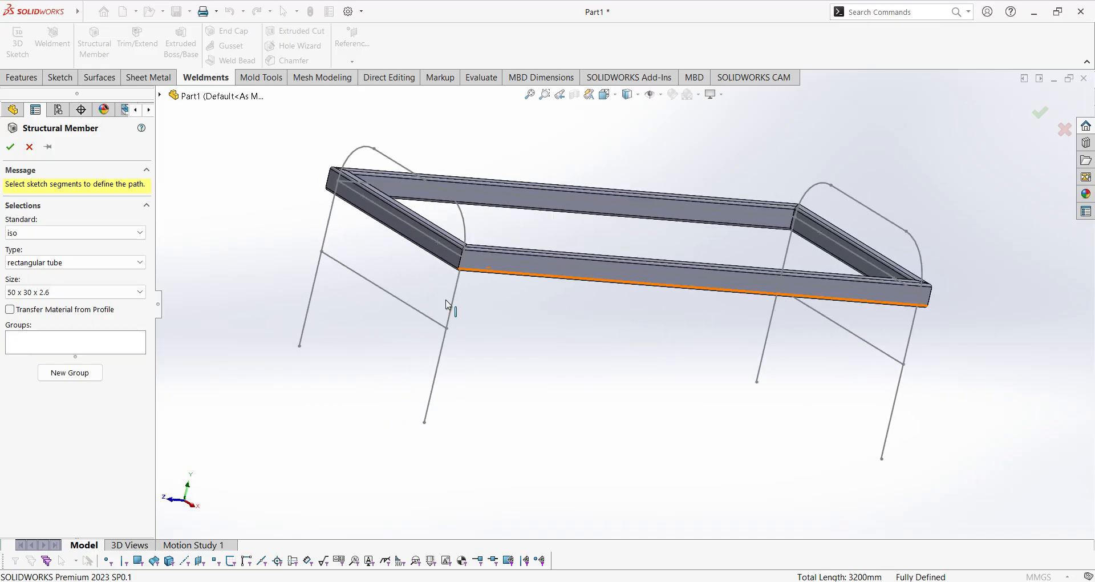
scroll(446, 301, up, 1)
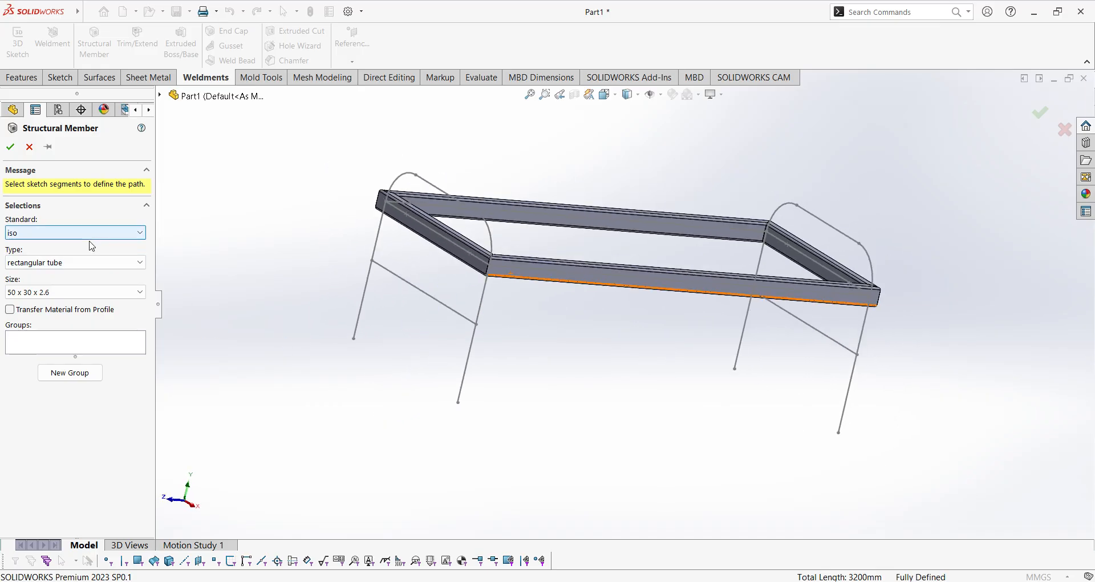
click(98, 263)
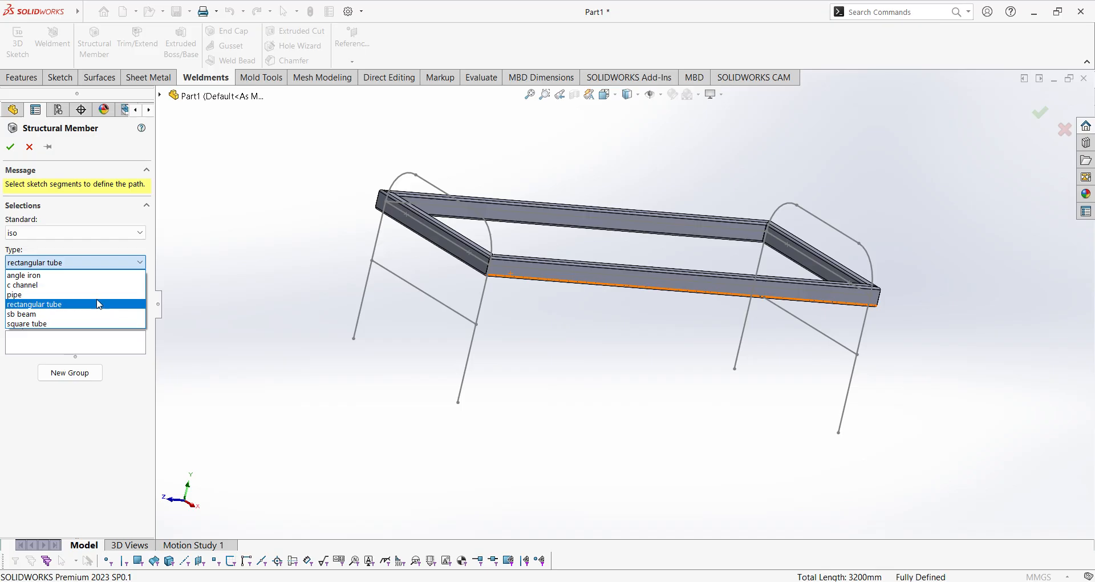
click(101, 295)
click(104, 293)
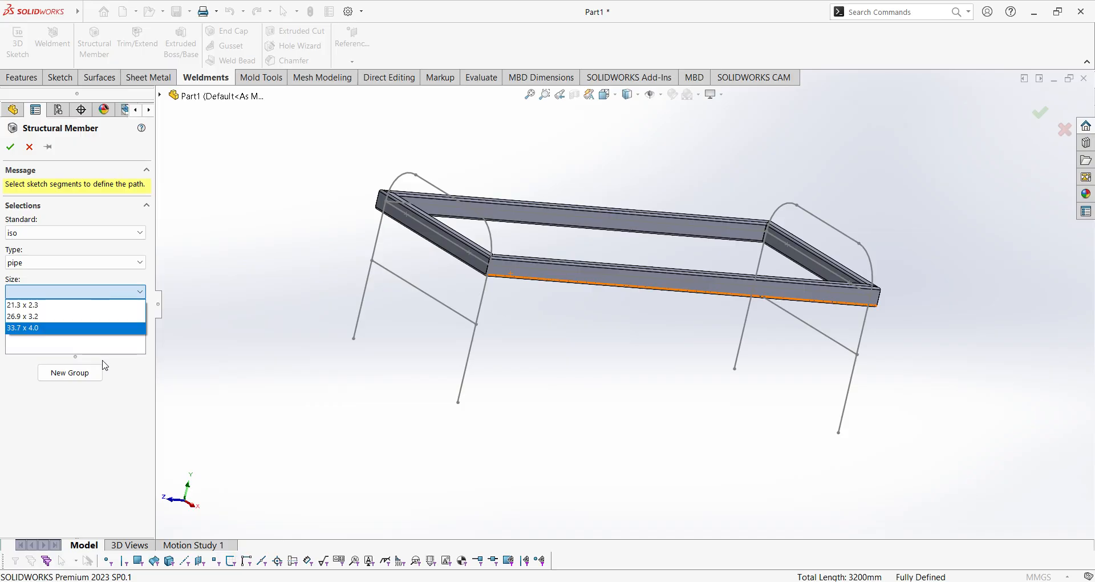
click(48, 329)
Select both legs, both arcs and the top line of the first inverted-U frame as the first group's path segments
click(33, 351)
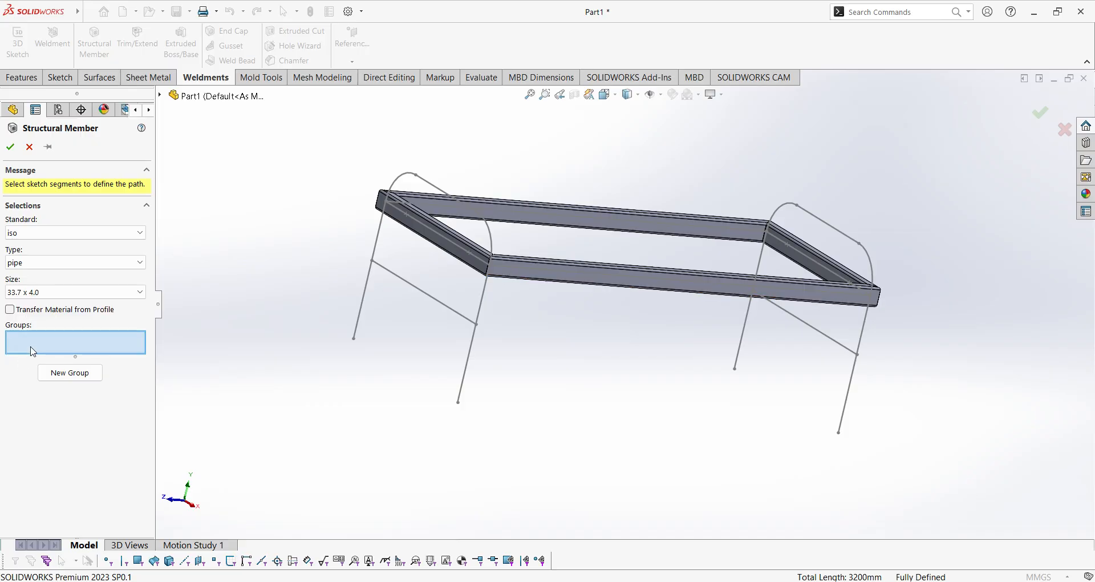
scroll(547, 323, down, 2)
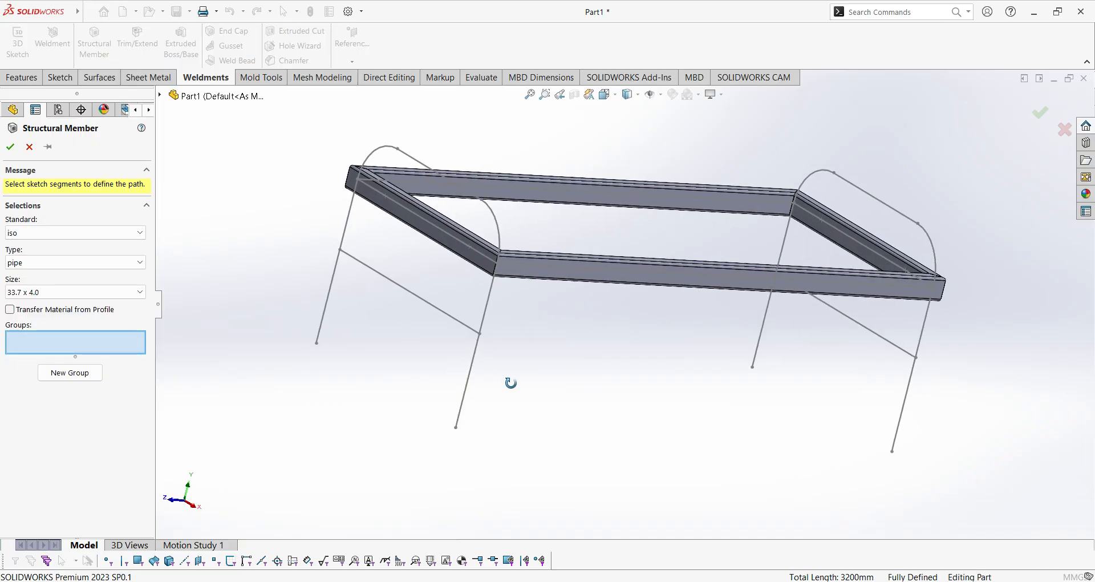
click(487, 328)
click(500, 229)
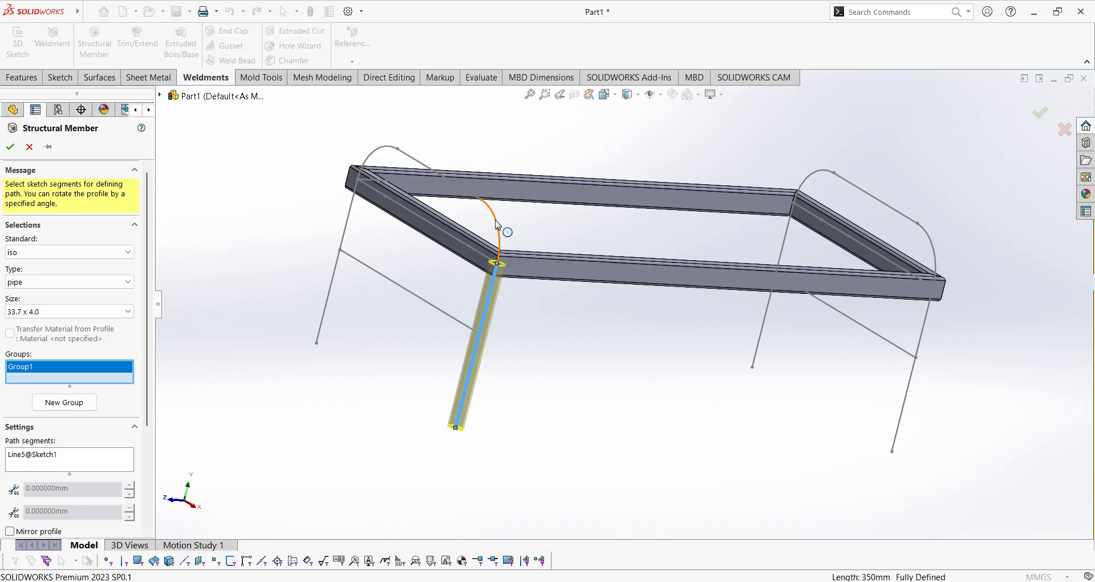
click(469, 194)
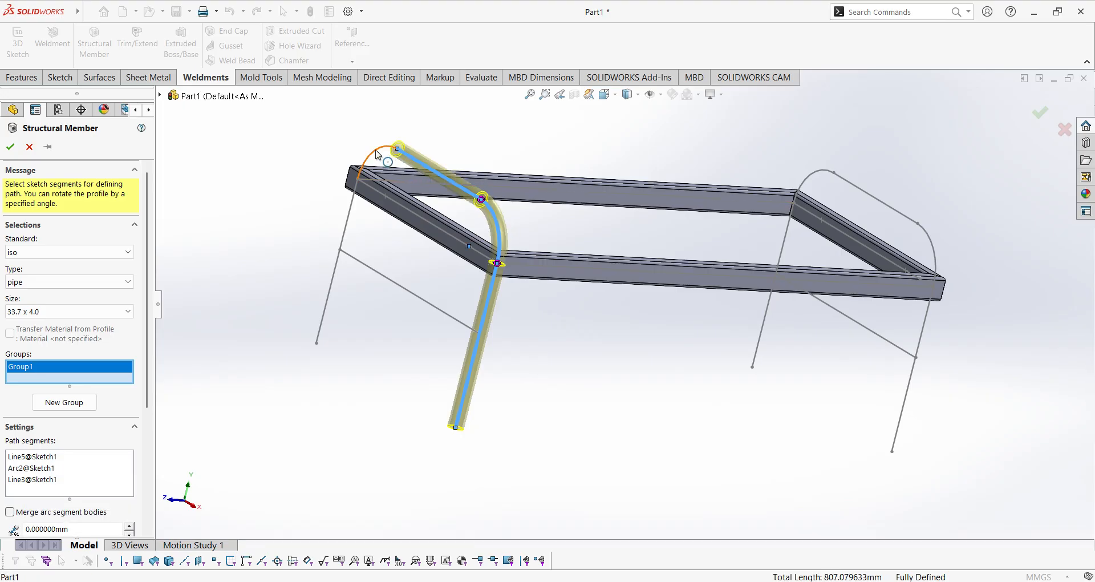
click(371, 152)
click(346, 231)
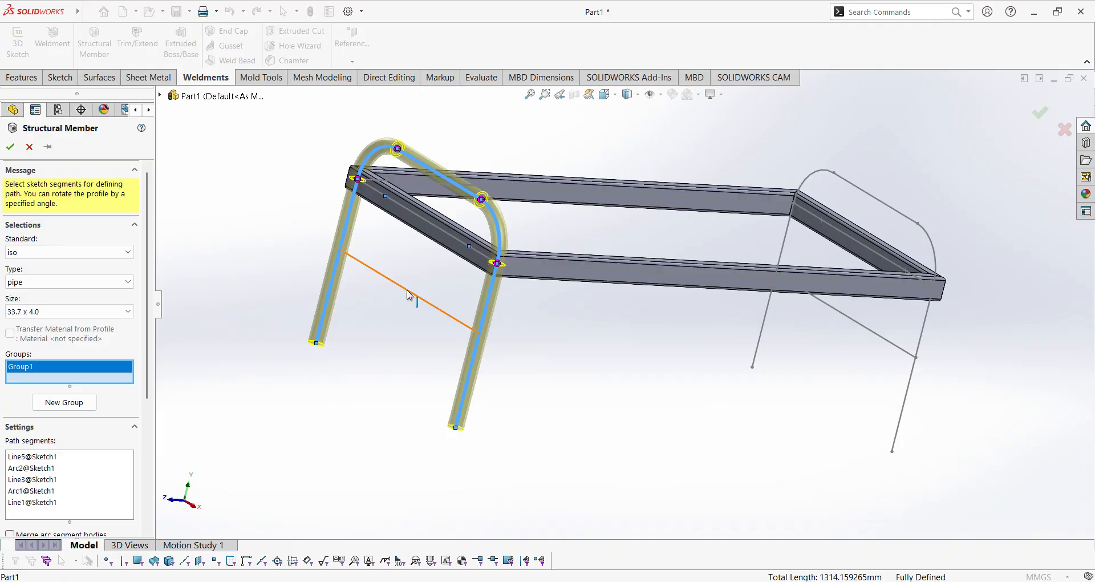
Add a second group following the two legs, two arcs and top line of the opposite inverted-U frame
scroll(405, 315, up, 2)
scroll(810, 341, down, 1)
middle_drag(824, 340, 765, 338)
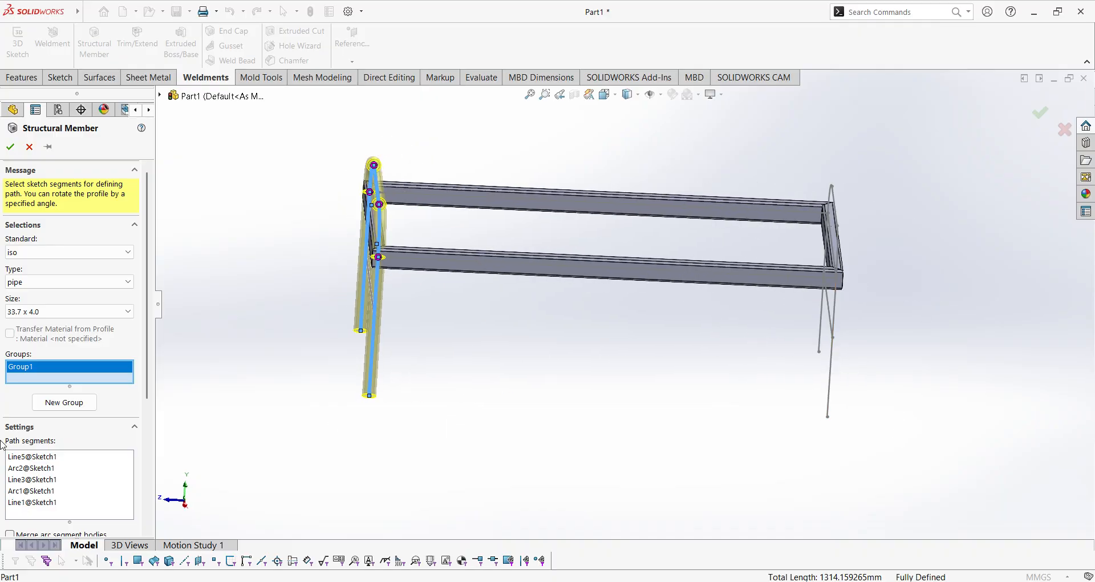
click(62, 407)
middle_drag(416, 350, 388, 357)
click(605, 404)
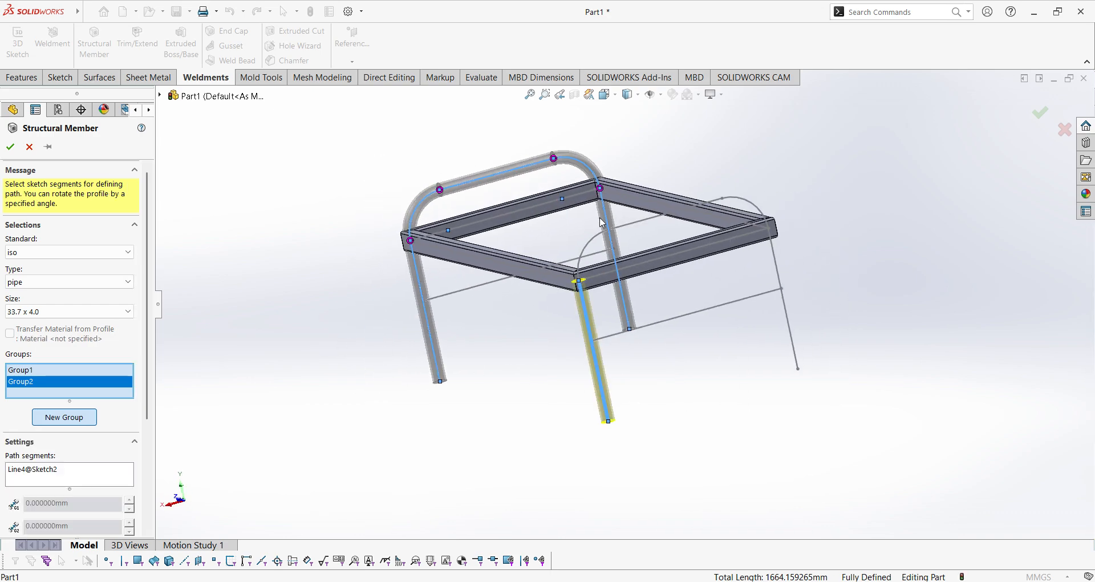
click(599, 240)
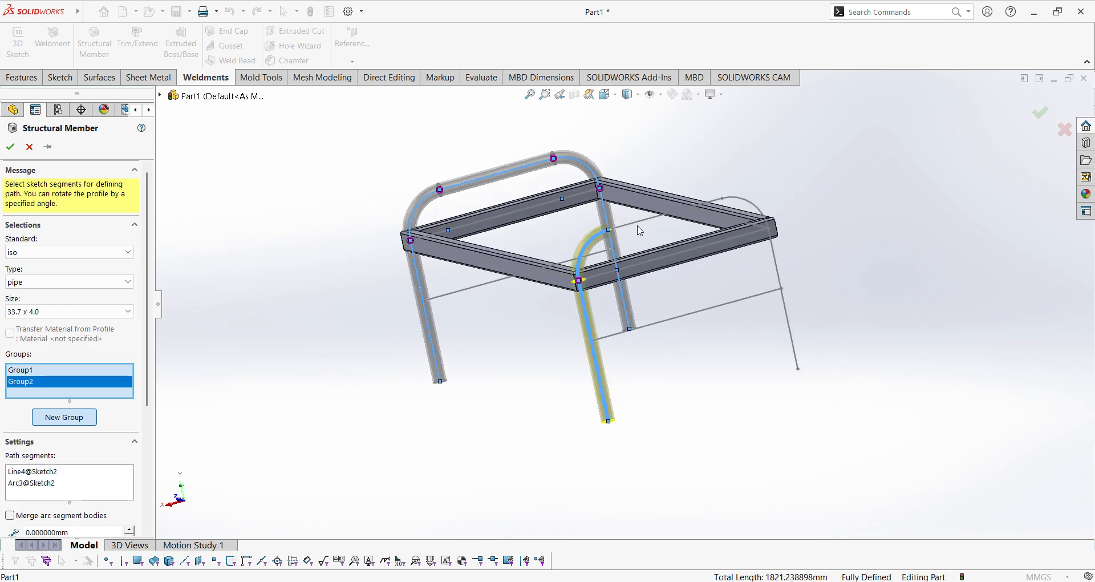
click(641, 224)
click(750, 206)
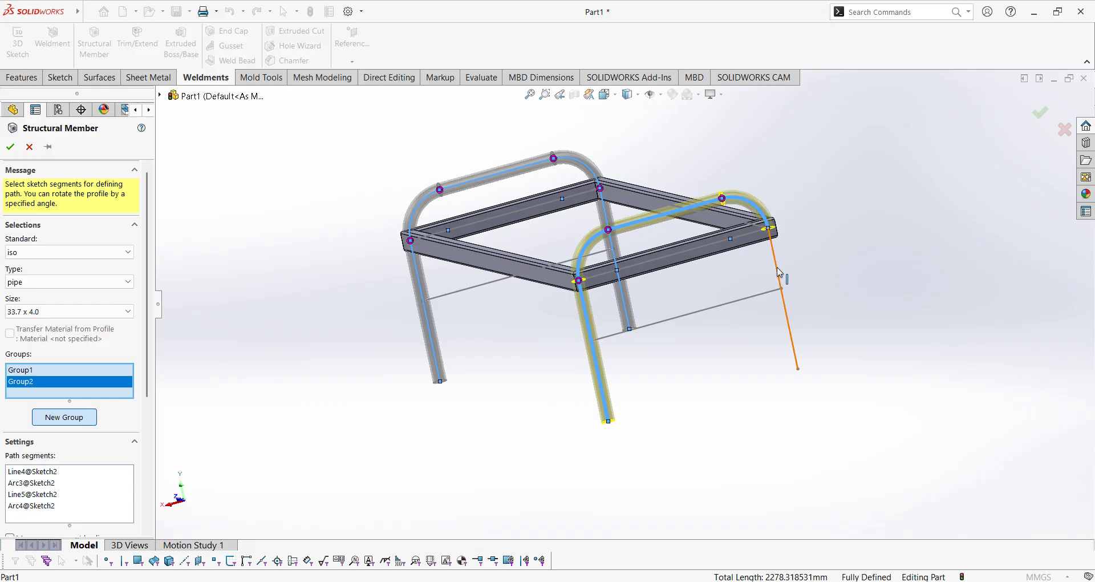
click(779, 273)
Add a third group with the two crossbar lines between the legs and create the pipe members
scroll(728, 359, down, 2)
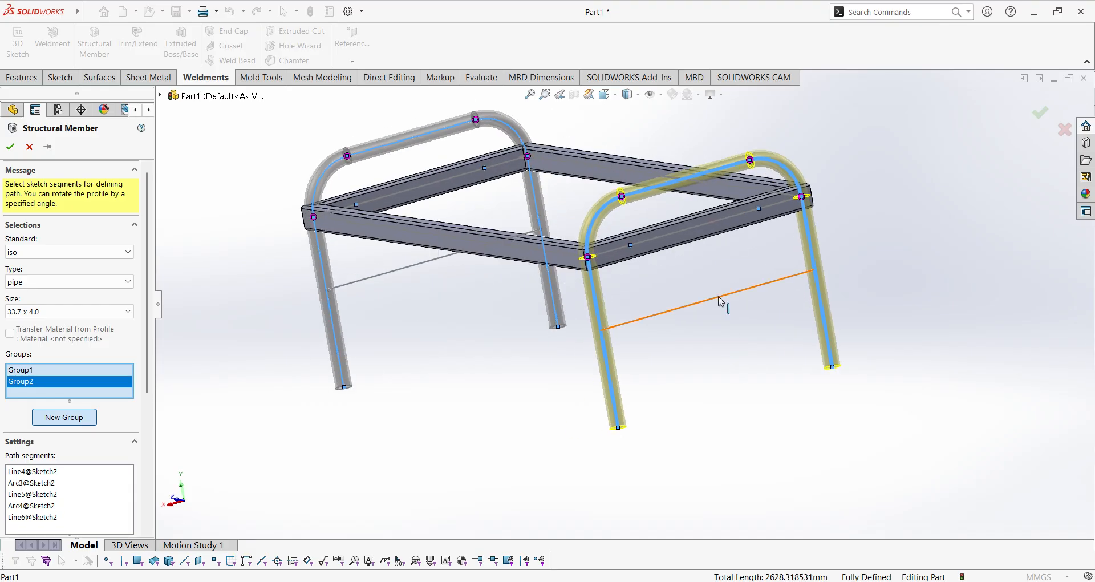
click(86, 417)
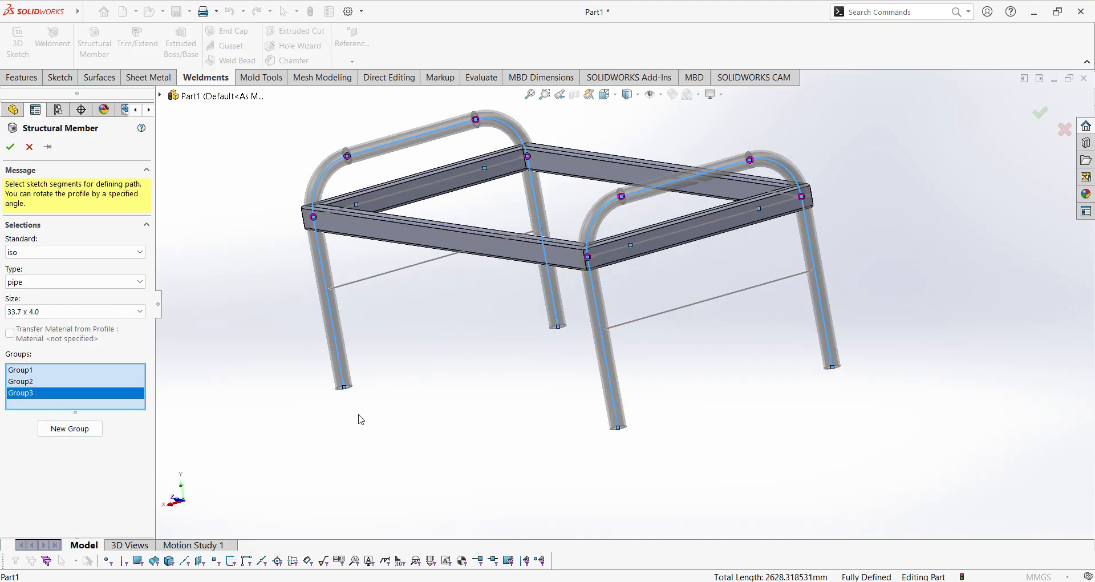
click(656, 325)
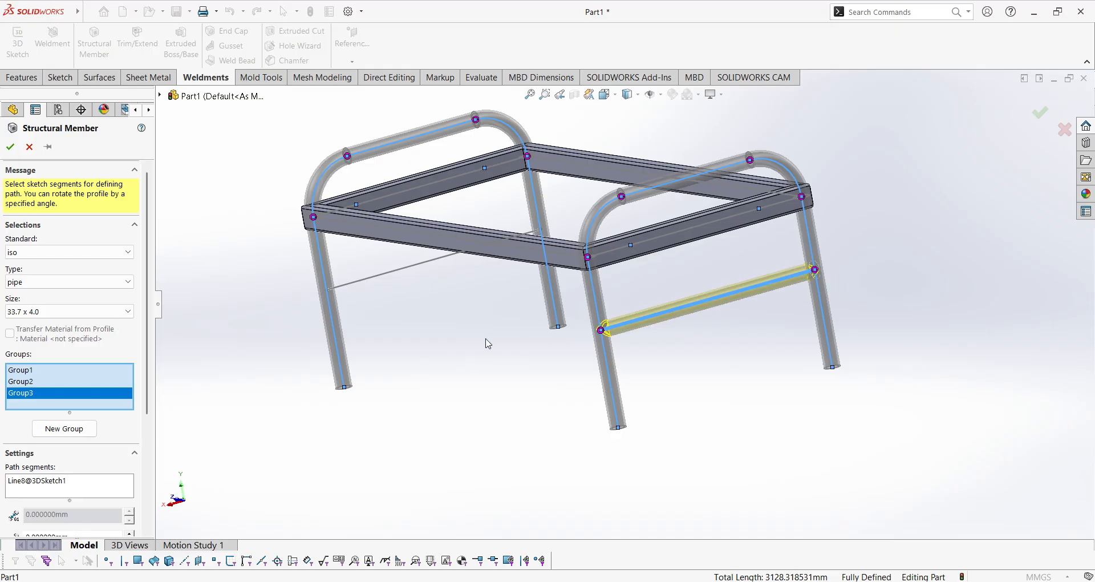
mouse_move(489, 345)
middle_down()
mouse_move(489, 320)
mouse_move(468, 315)
middle_up()
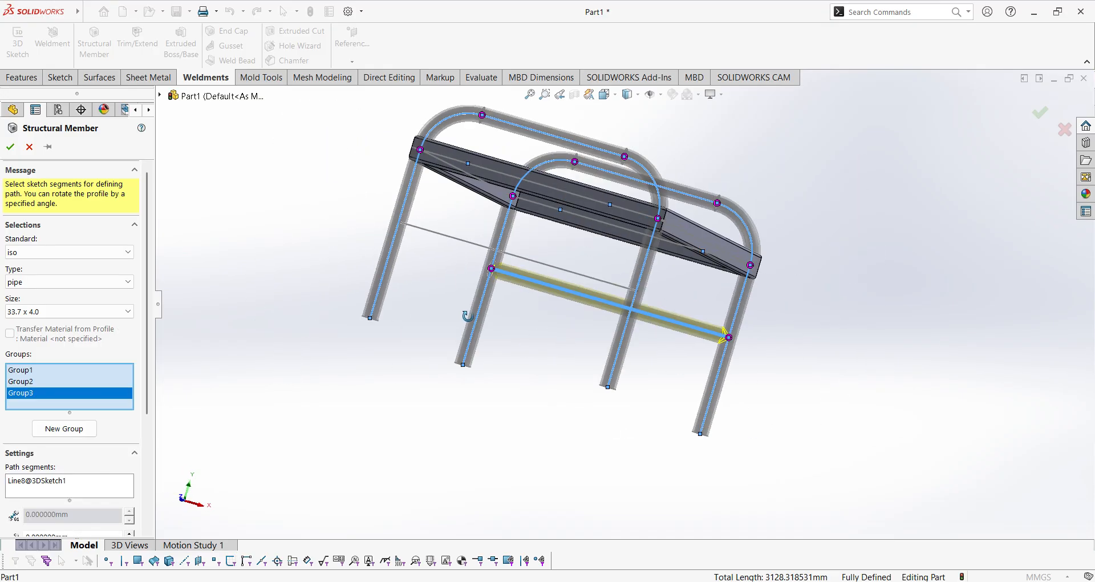
click(536, 263)
mouse_move(537, 263)
middle_down()
mouse_move(614, 297)
mouse_move(596, 325)
mouse_move(514, 335)
middle_up()
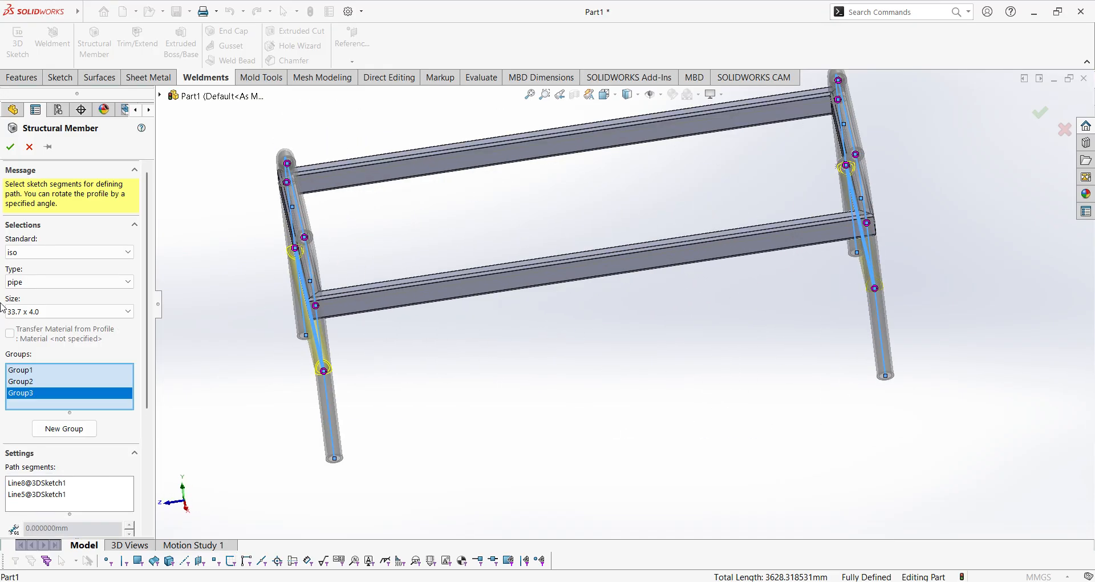
click(10, 146)
Start a new 3D sketch with the Line tool and orient the view normal to the rectangular frame
middle_drag(327, 350, 656, 418)
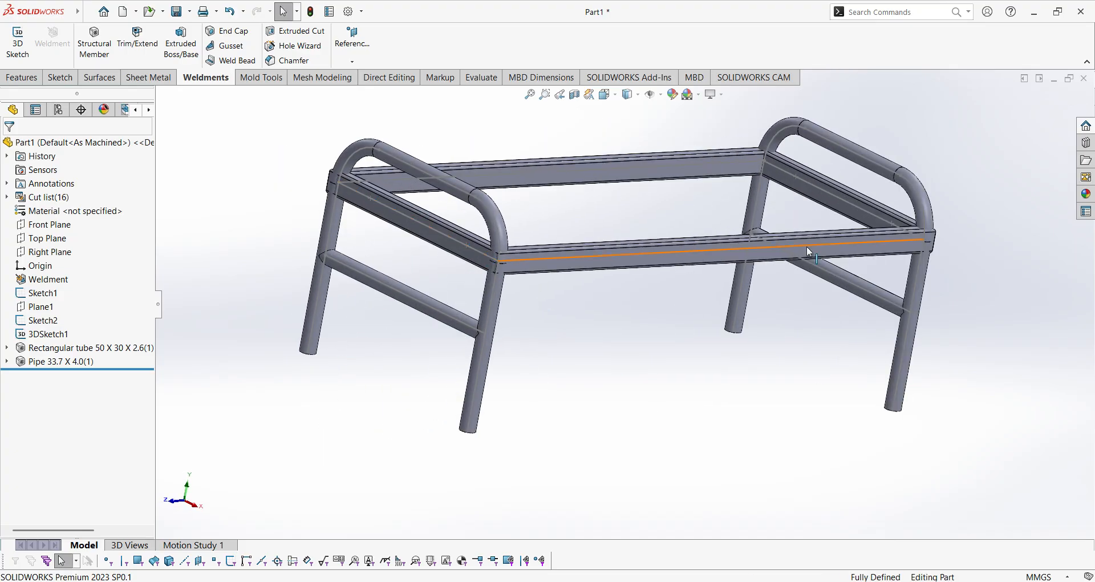
middle_drag(807, 245, 333, 509)
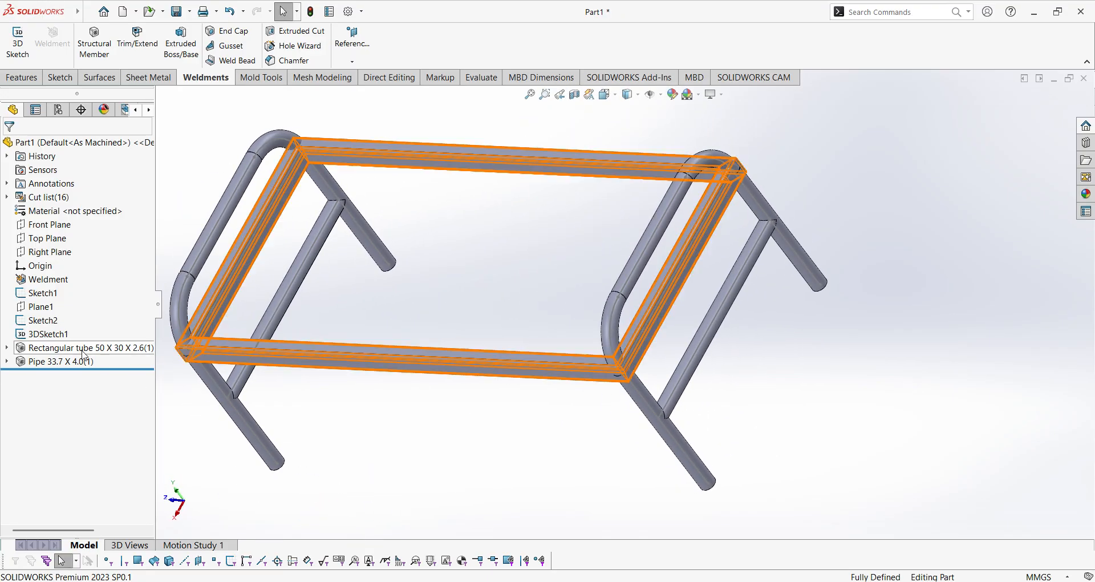
mouse_move(295, 293)
middle_down()
mouse_move(260, 209)
mouse_move(255, 216)
middle_up()
click(18, 43)
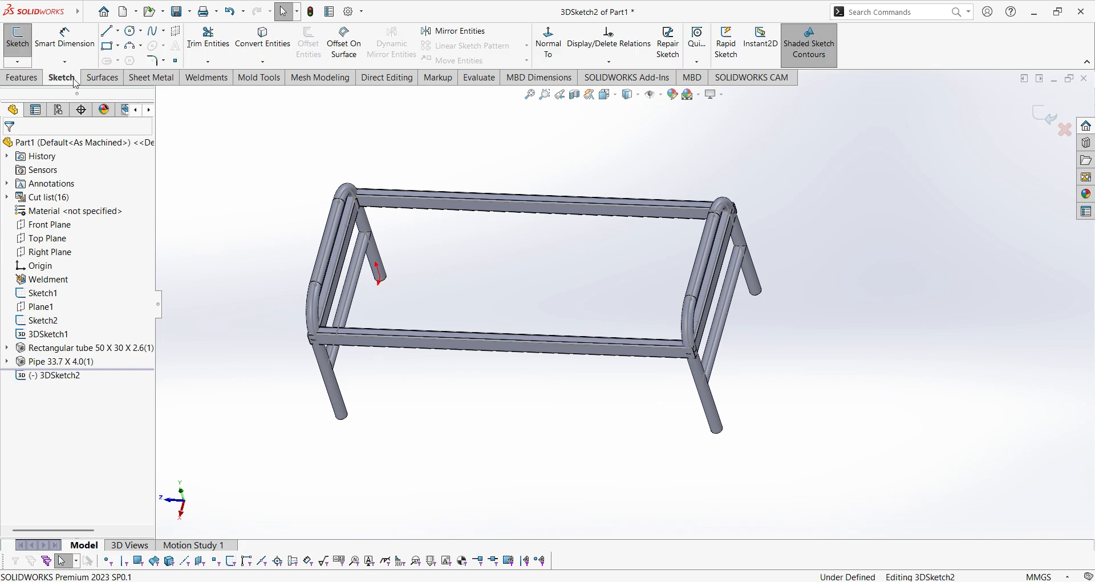
click(107, 32)
scroll(279, 226, down, 1)
mouse_move(355, 250)
middle_down()
mouse_move(384, 264)
mouse_move(376, 249)
middle_up()
scroll(371, 225, down, 3)
scroll(548, 272, up, 2)
scroll(659, 223, up, 3)
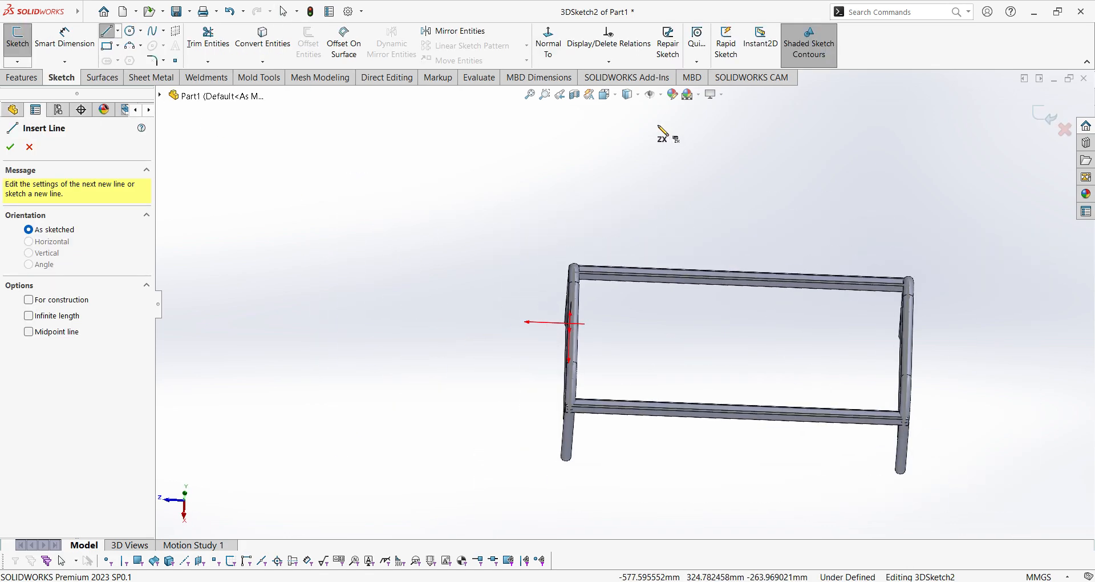
click(21, 78)
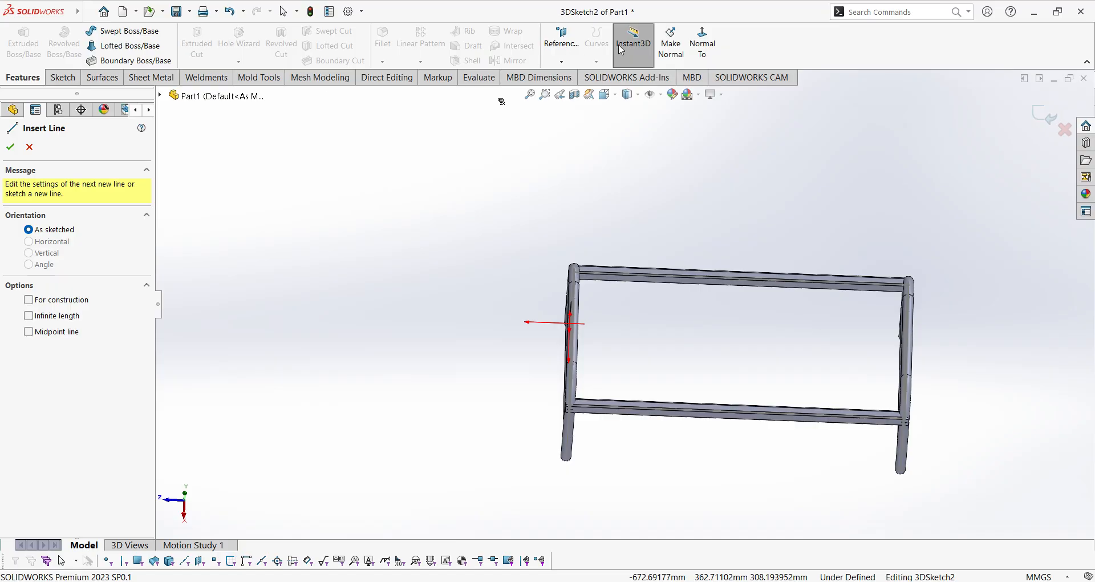
click(703, 46)
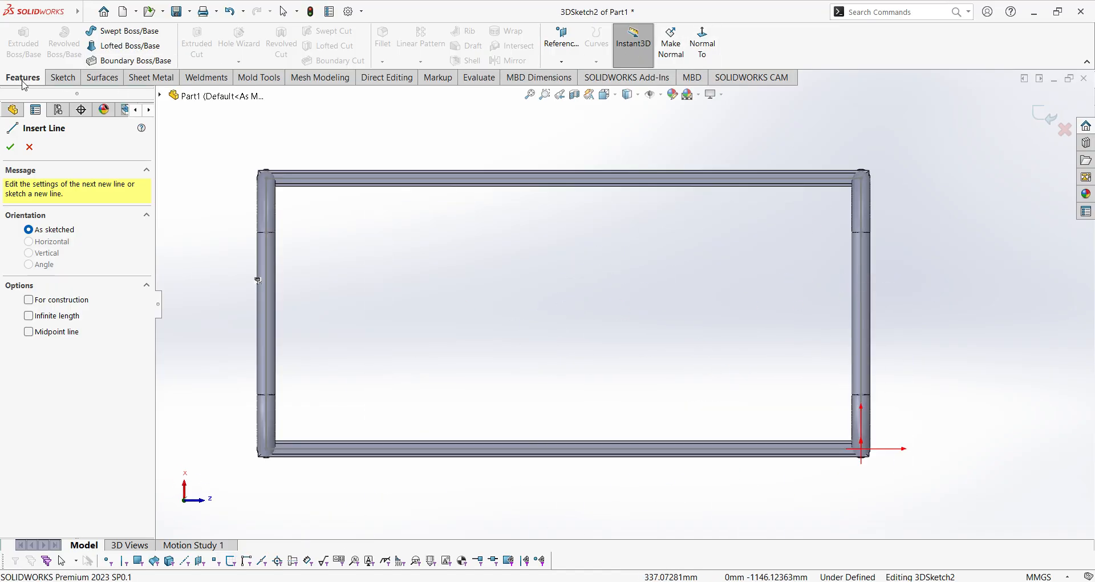
click(63, 78)
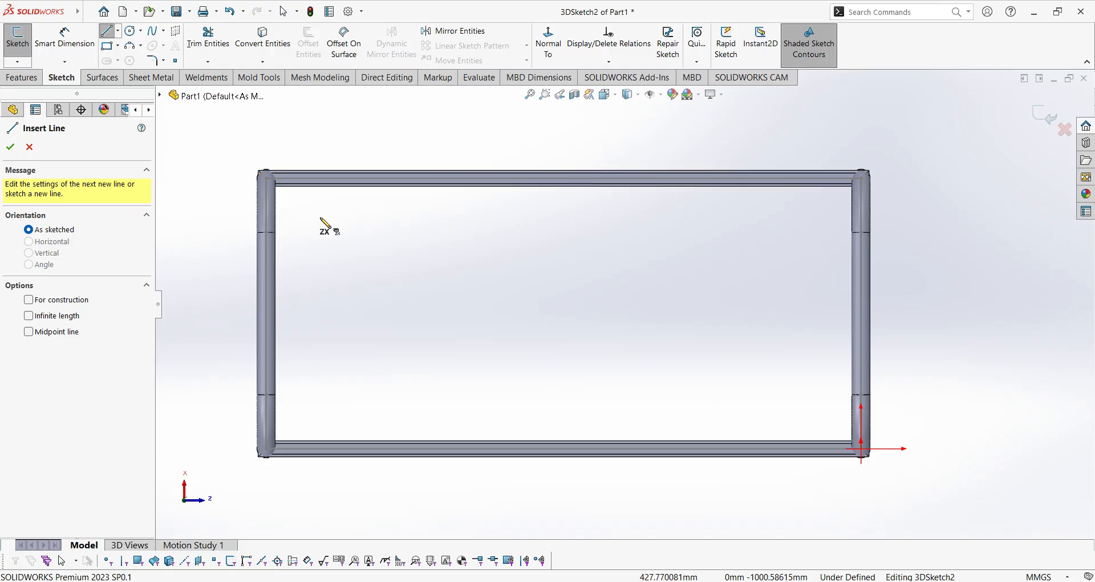
Sketch a straight line across the rectangle between its two long tubes, near the end frame at the origin
click(826, 178)
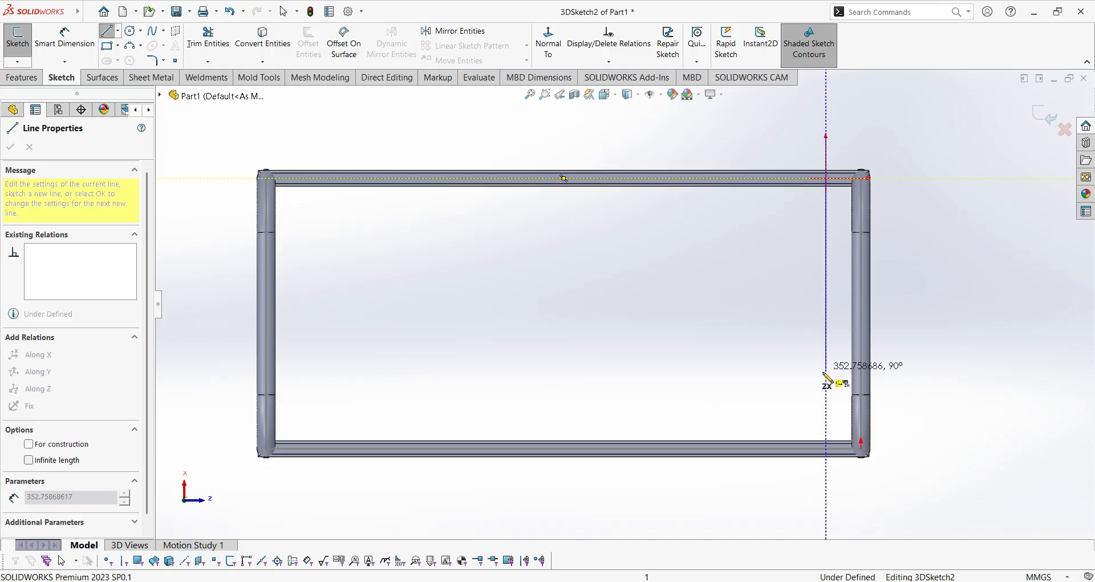
click(827, 449)
right_click(827, 449)
click(806, 354)
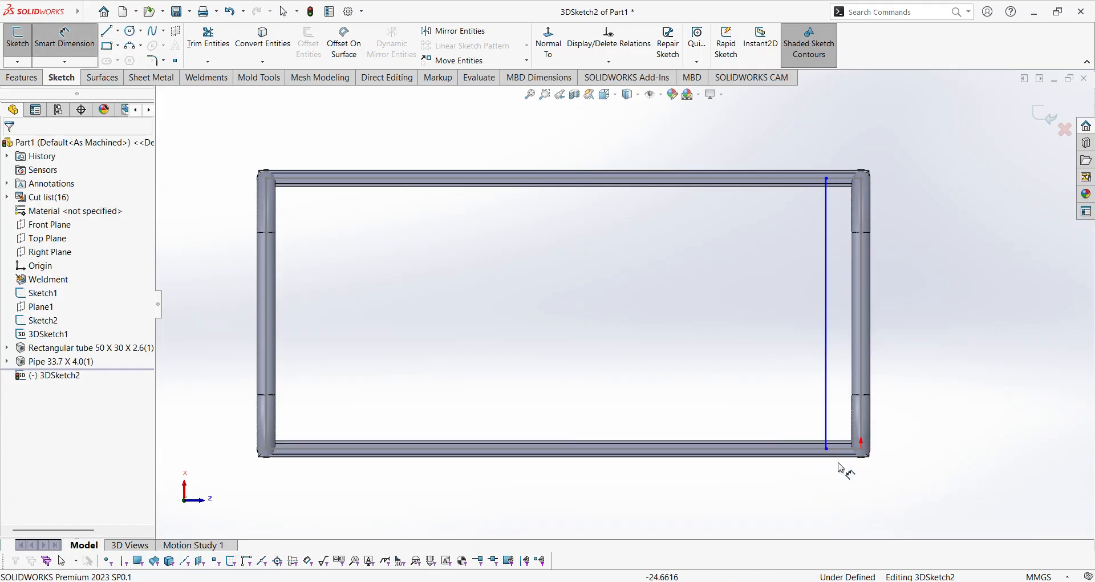
Try to dimension the distance from the origin to the new line's nearest endpoint as 86 mm
scroll(841, 468, down, 5)
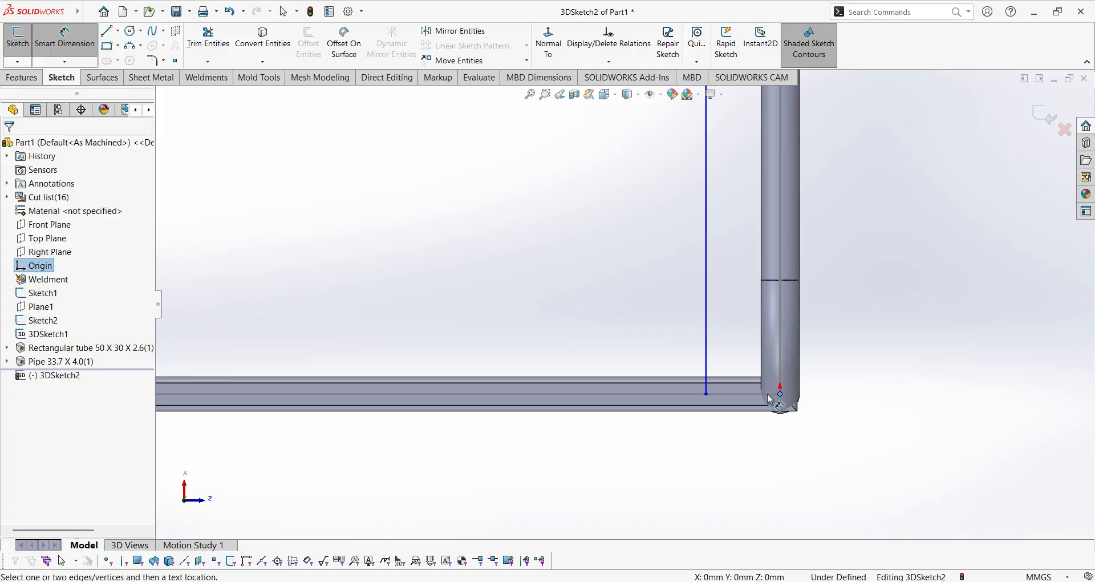
click(707, 395)
click(759, 456)
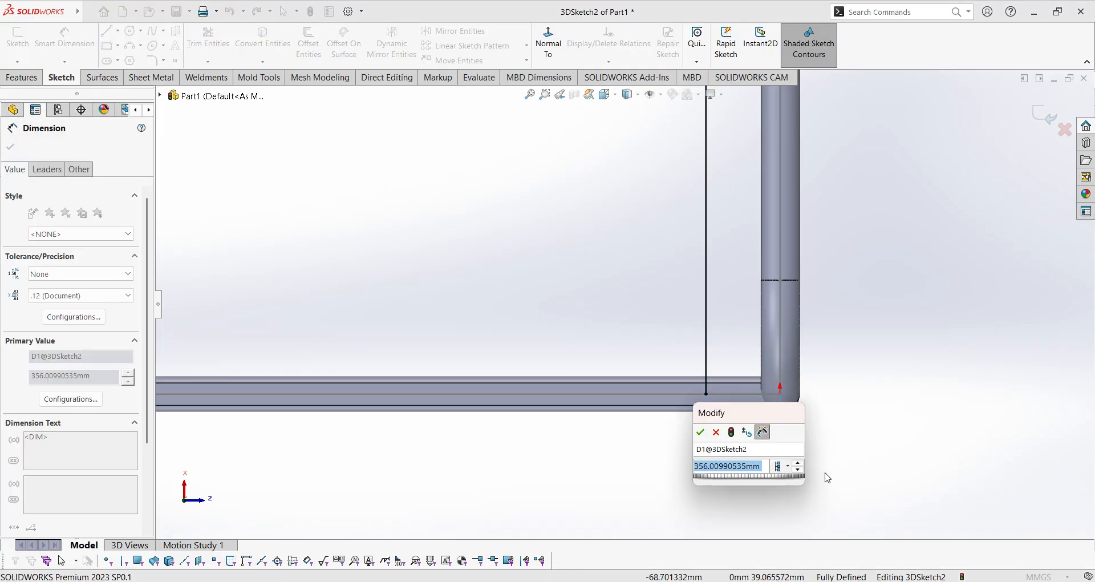
text(86)
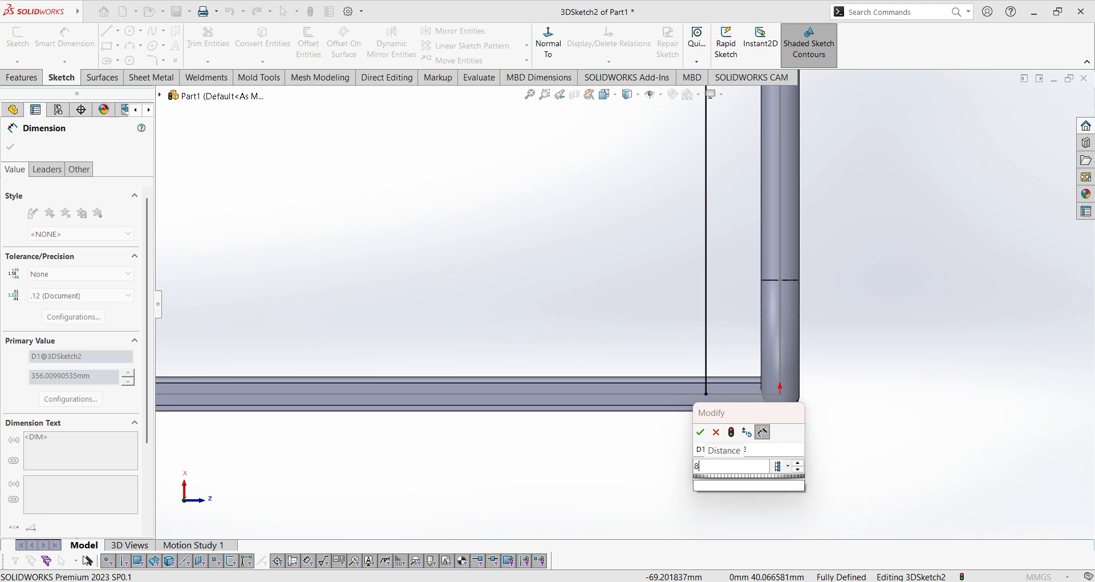
key(Return)
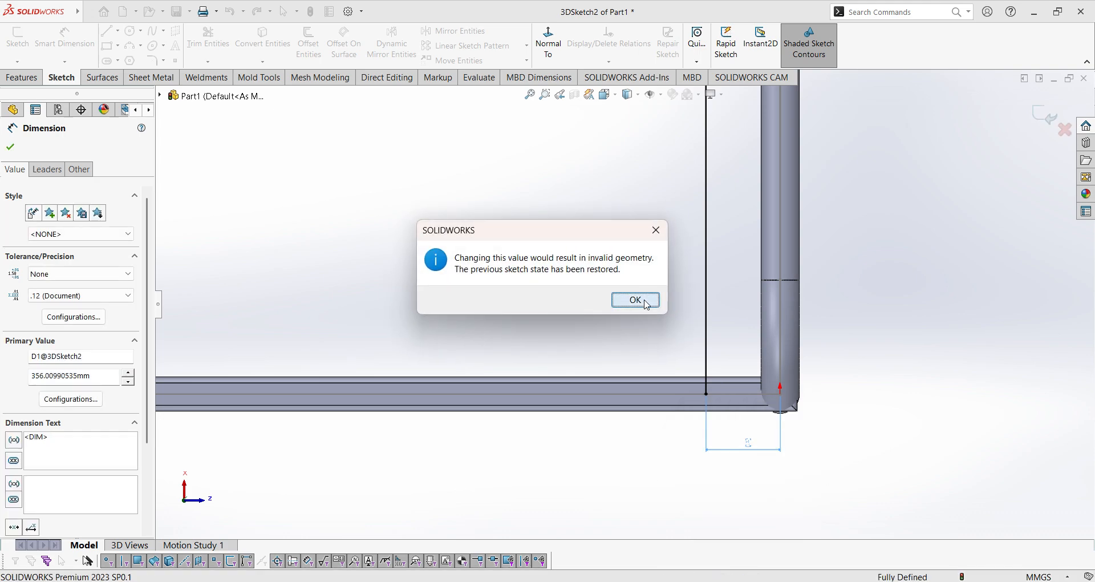
click(635, 300)
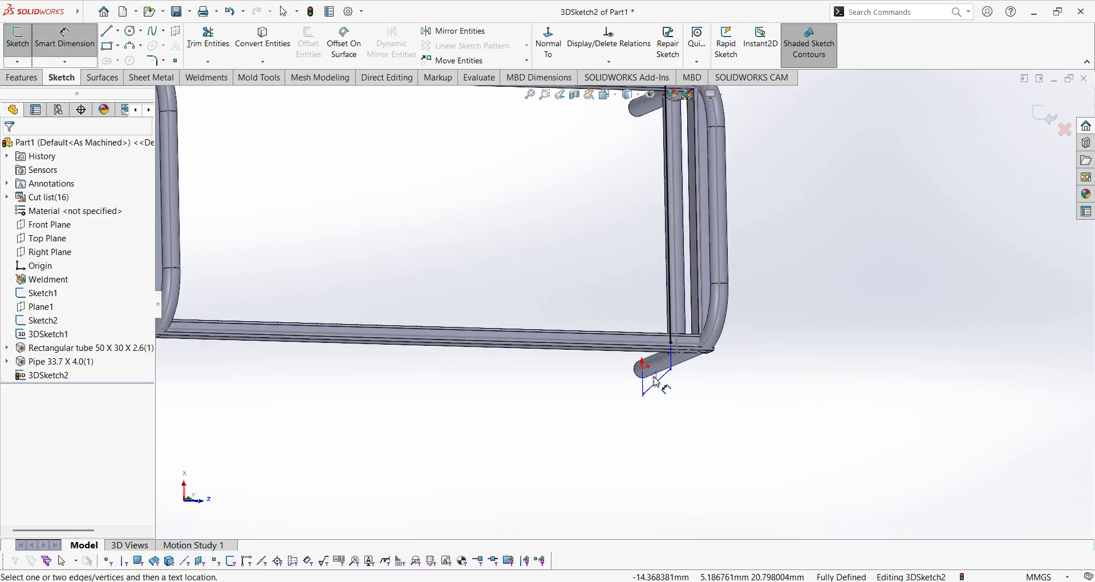
Delete the dimension between the origin and the cross line's endpoint
middle_drag(655, 386, 739, 323)
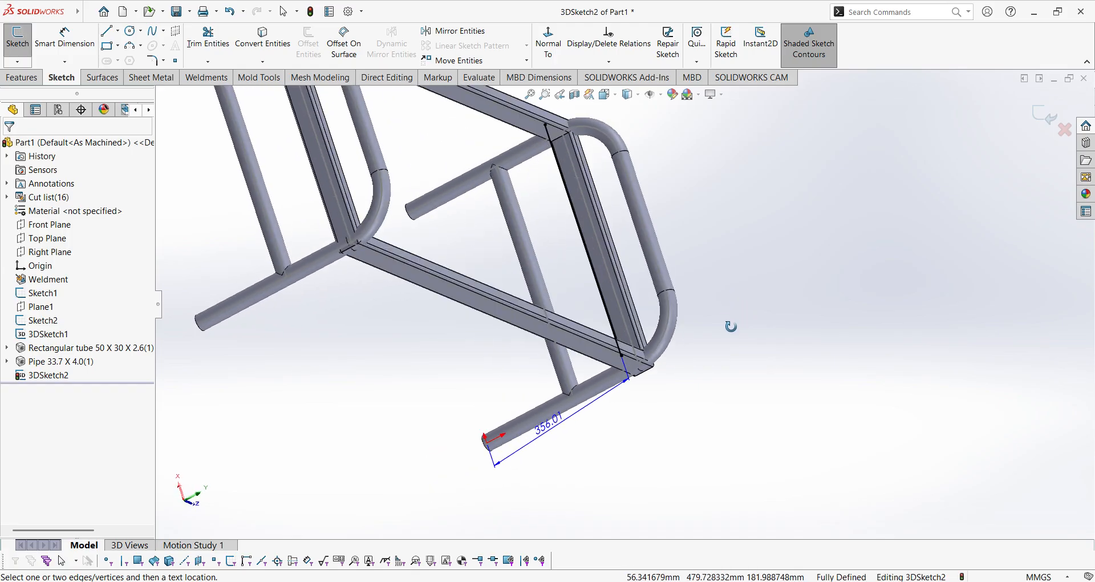
click(532, 443)
key(Delete)
scroll(630, 362, up, 10)
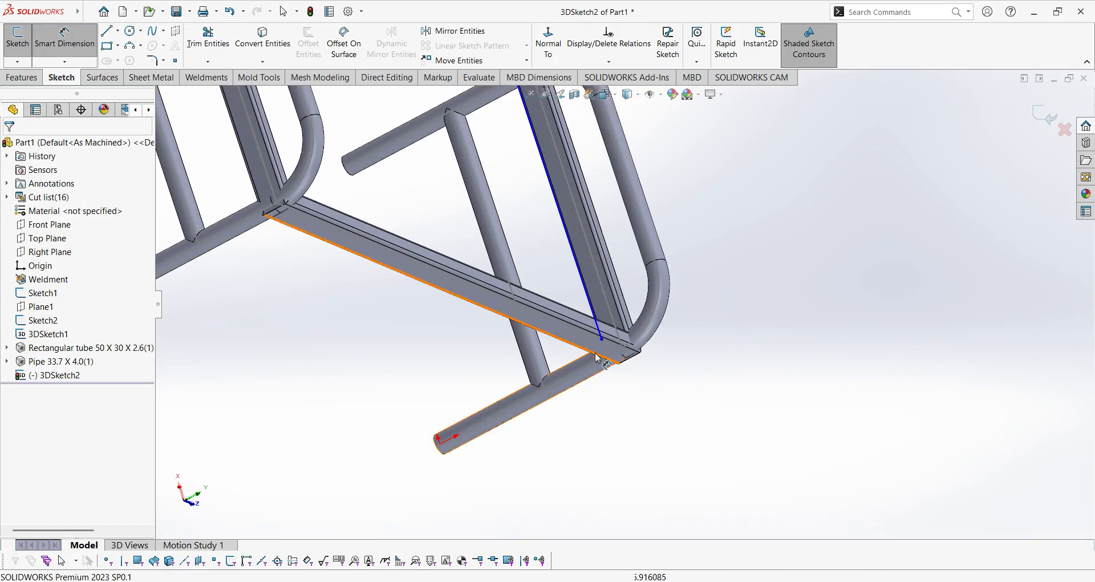
Dimension the distance between the cross line and the end frame's parallel sketch line as 83 mm
key(Escape)
middle_drag(602, 336, 626, 312)
key(d)
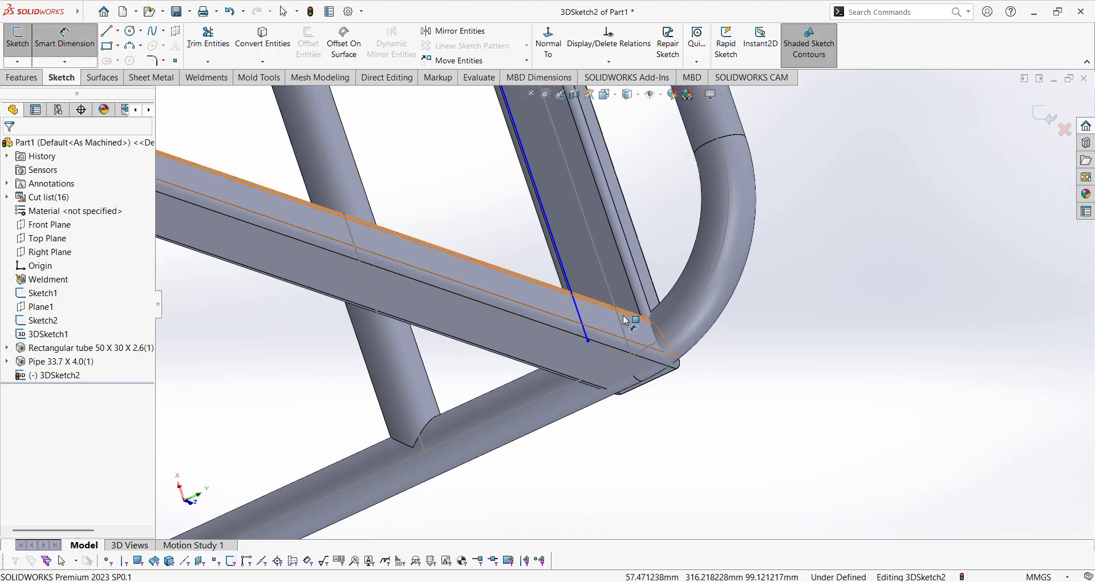
click(572, 291)
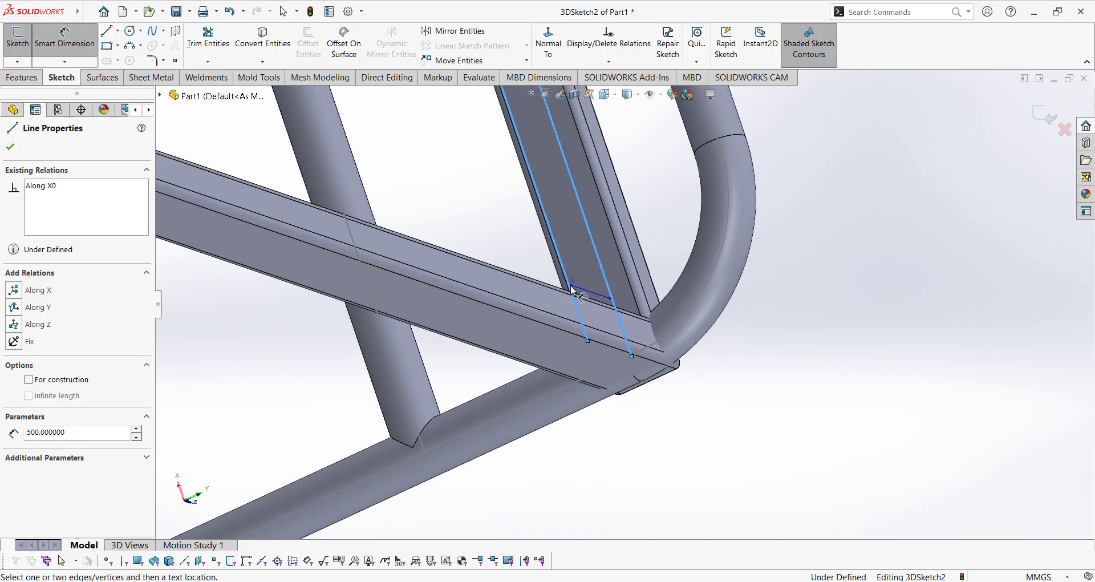
click(632, 356)
click(642, 431)
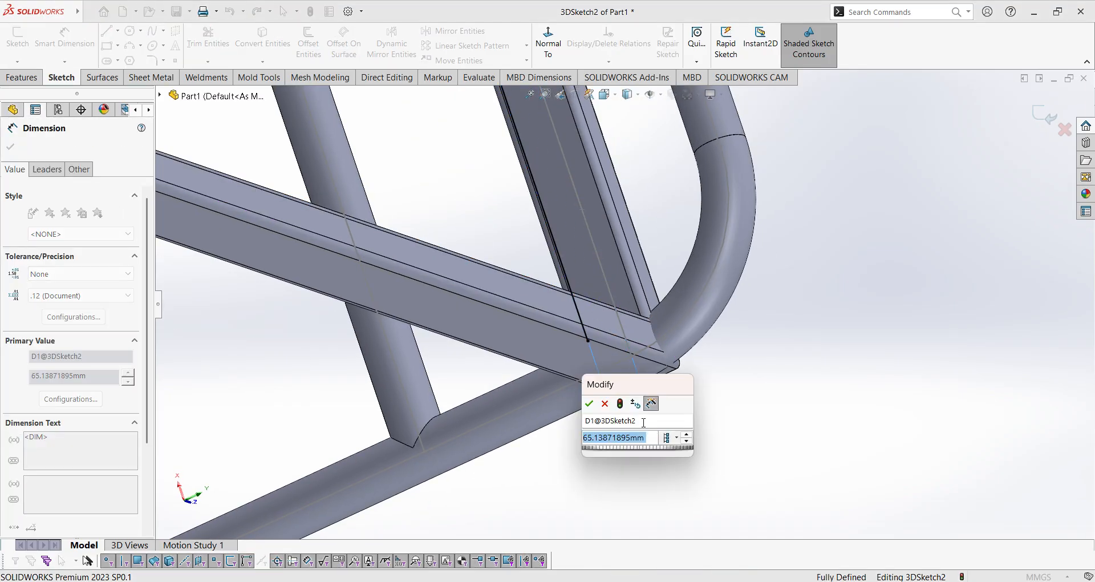
text(83)
key(Return)
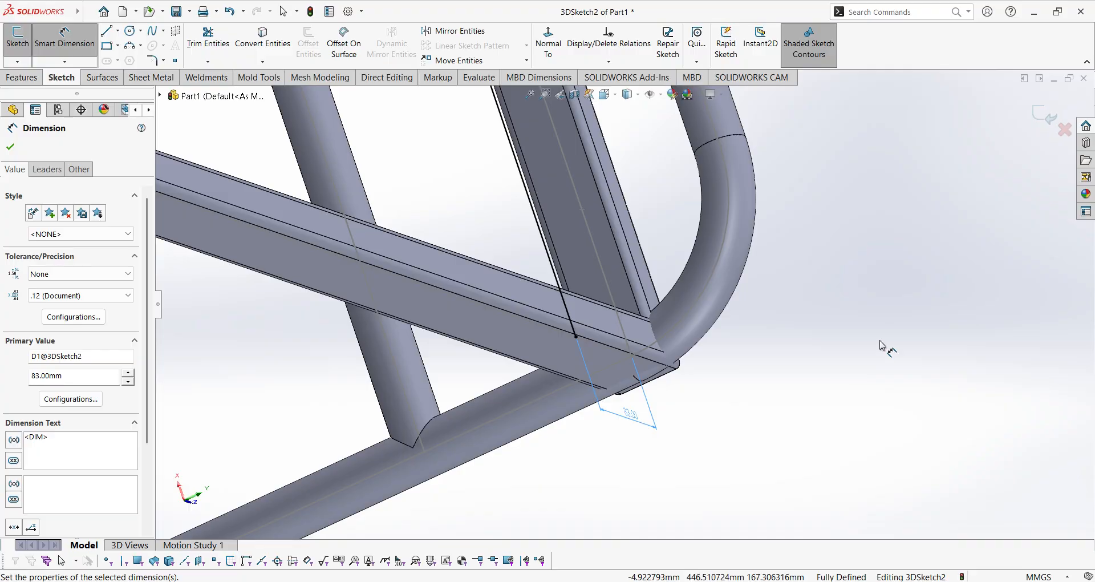
middle_drag(879, 343, 648, 256)
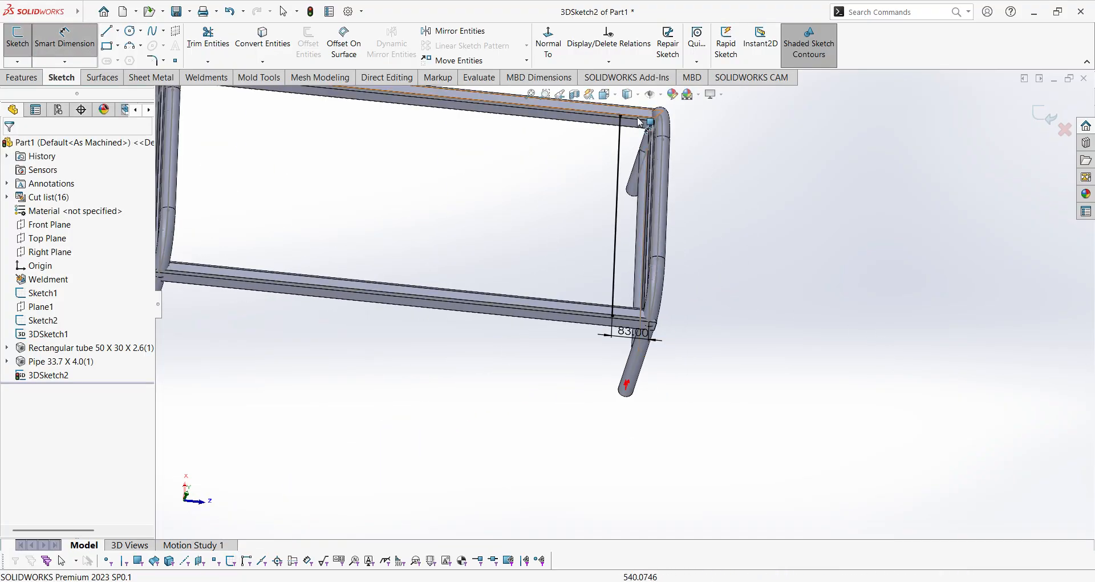
click(65, 43)
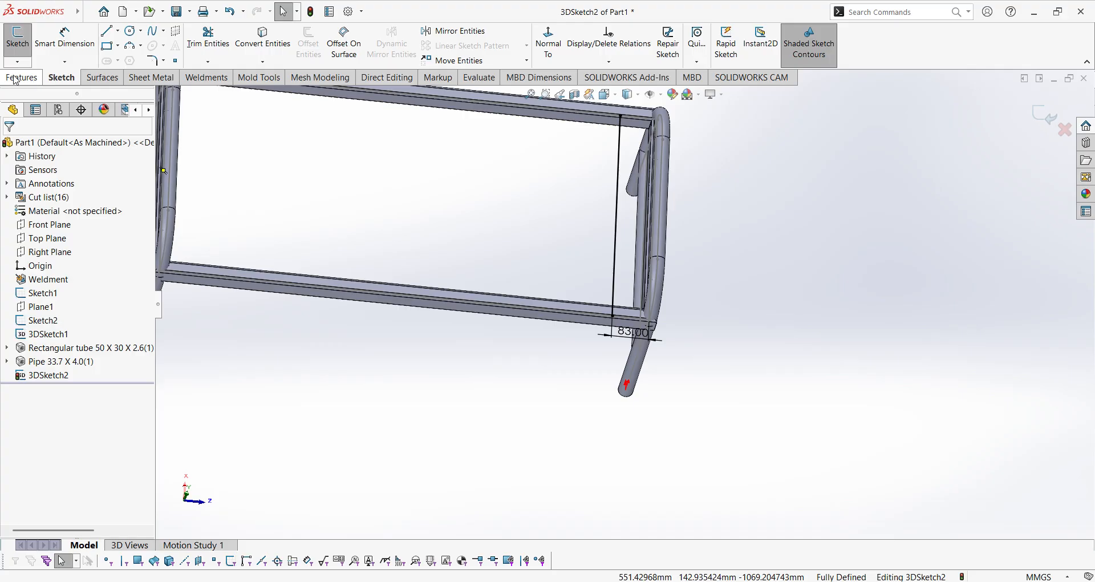
Examine the cross line's placement between the two long tubes from several angles
scroll(565, 215, up, 3)
scroll(570, 222, down, 3)
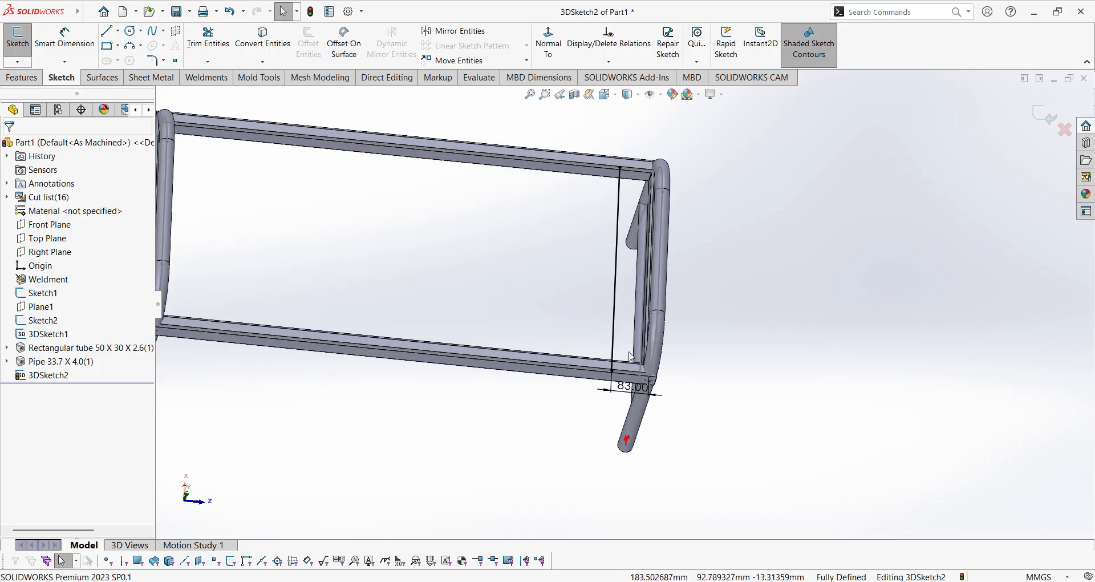
scroll(582, 395, down, 2)
scroll(607, 348, up, 5)
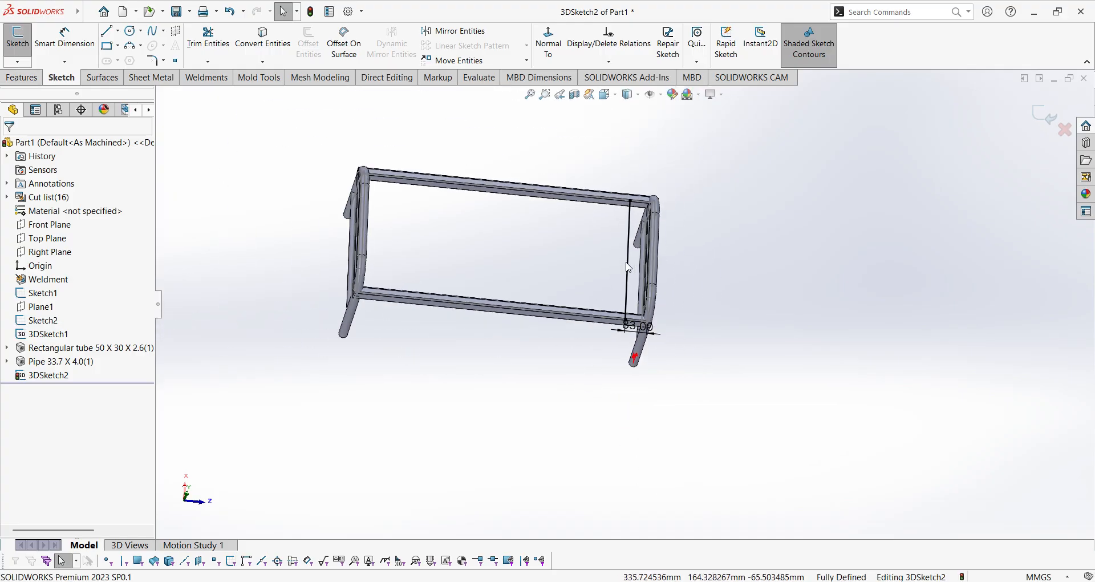
scroll(627, 267, down, 1)
middle_drag(627, 267, 627, 193)
scroll(639, 220, down, 3)
scroll(597, 286, up, 2)
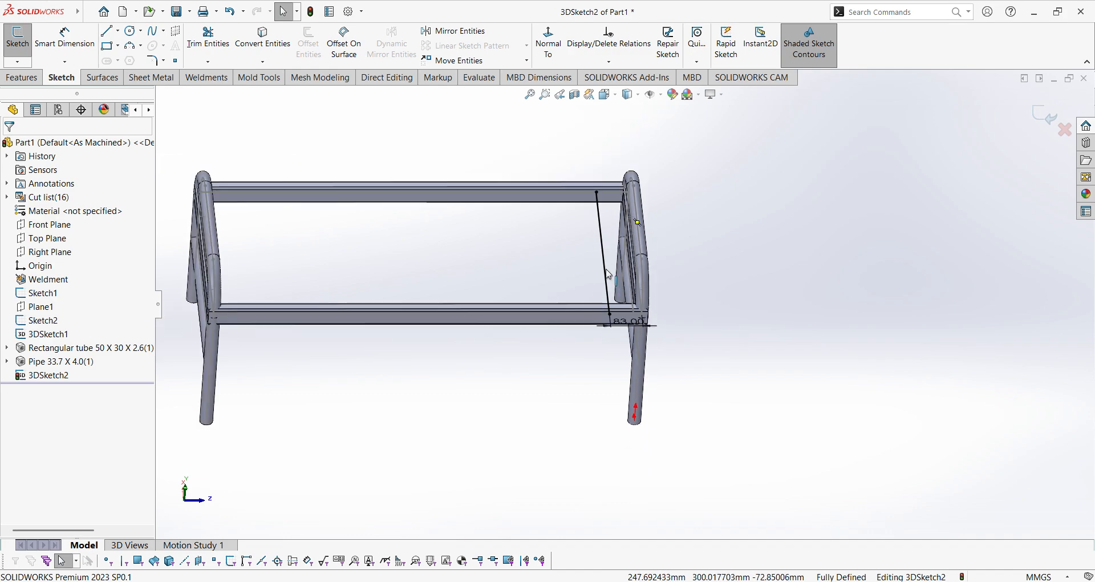
scroll(609, 275, down, 2)
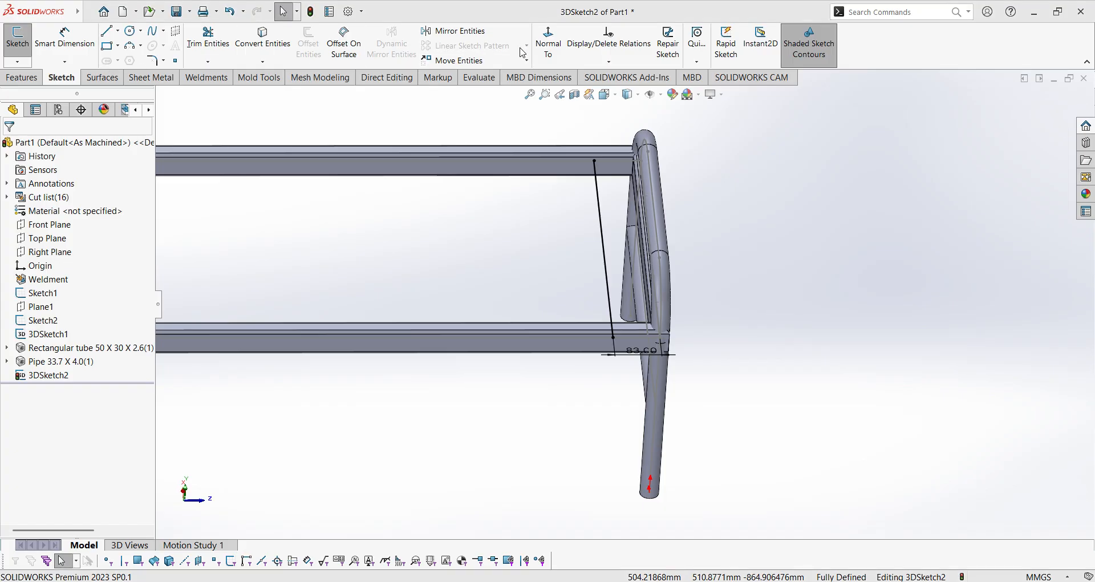
key(z)
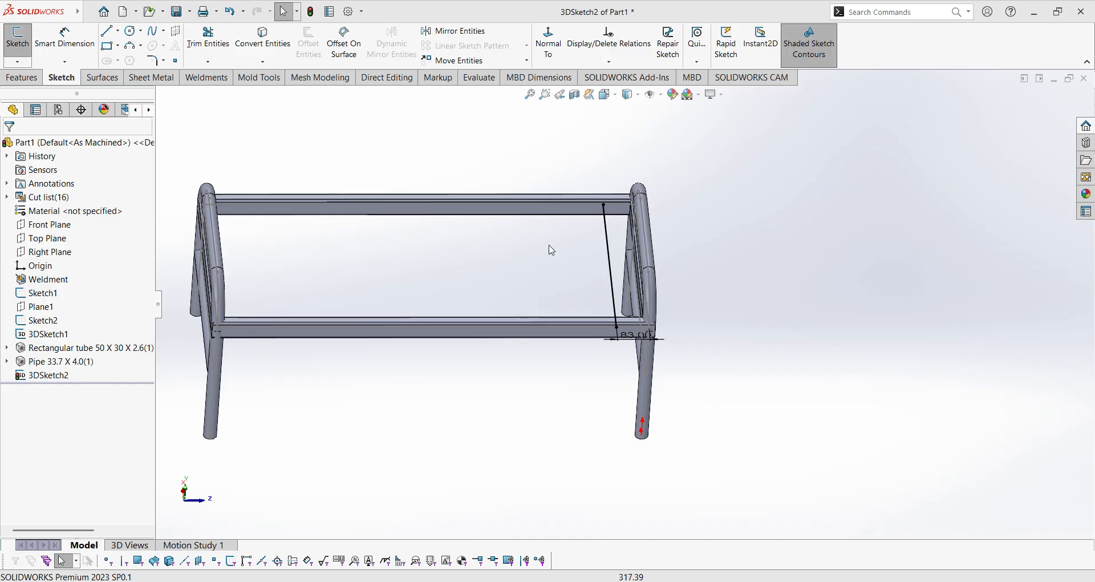
scroll(550, 249, up, 2)
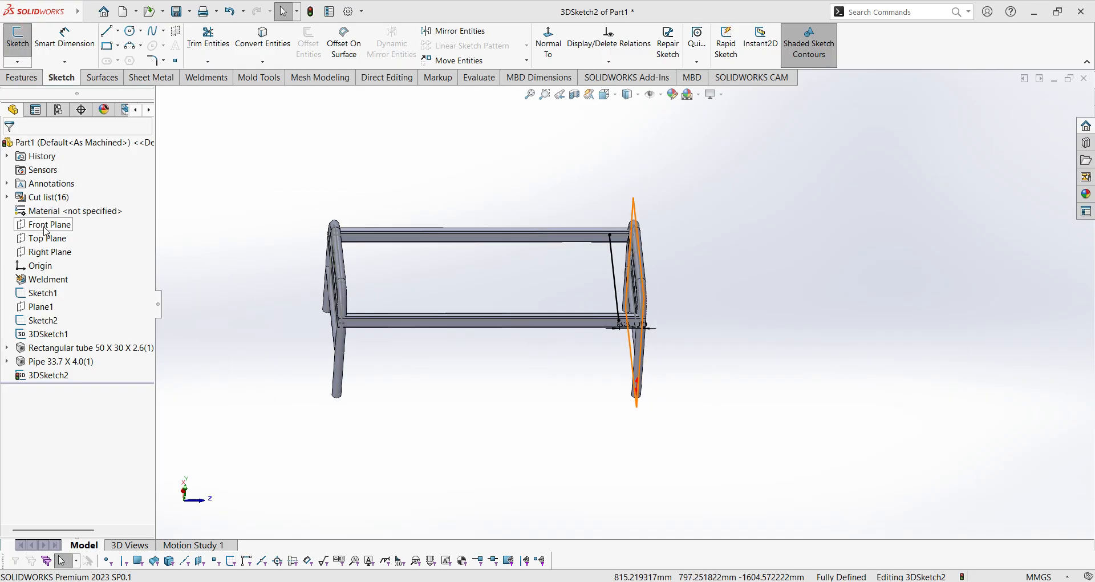
Finish the 3D sketch containing the cross line and clear the selection
click(48, 379)
click(244, 377)
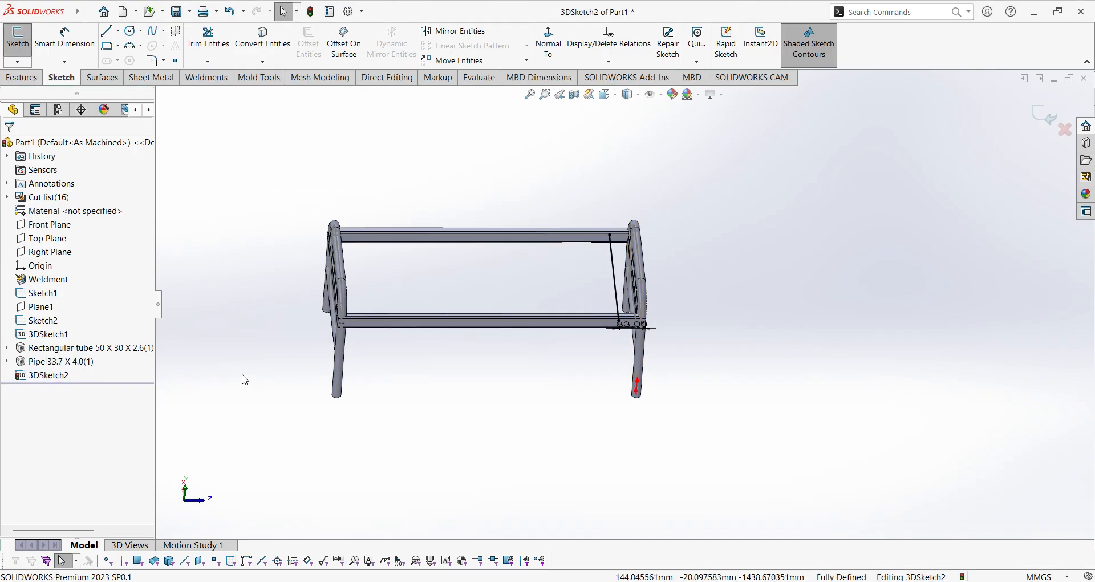
scroll(288, 302, up, 1)
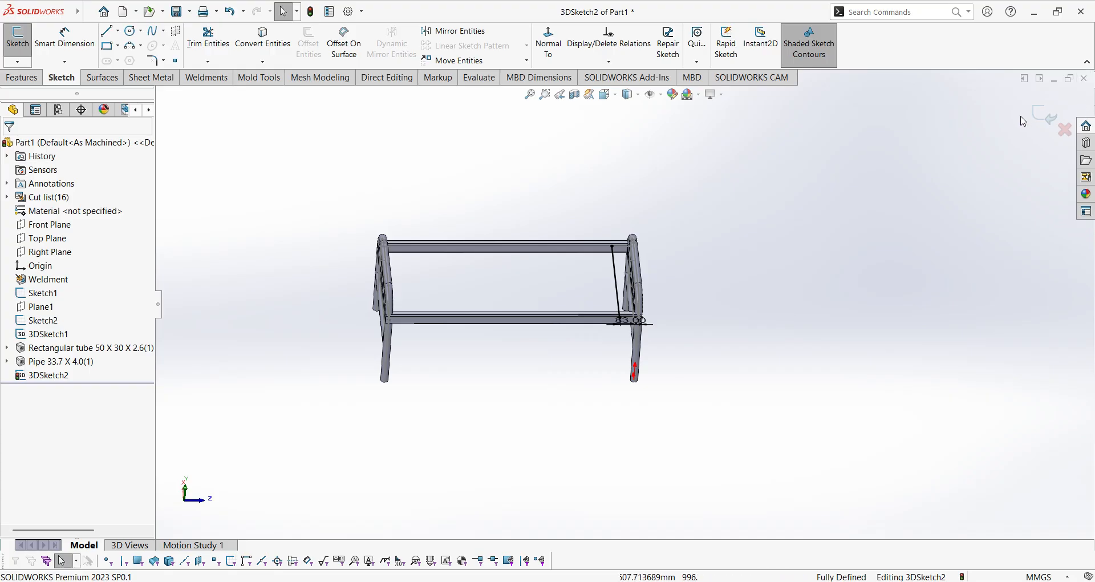
click(1049, 117)
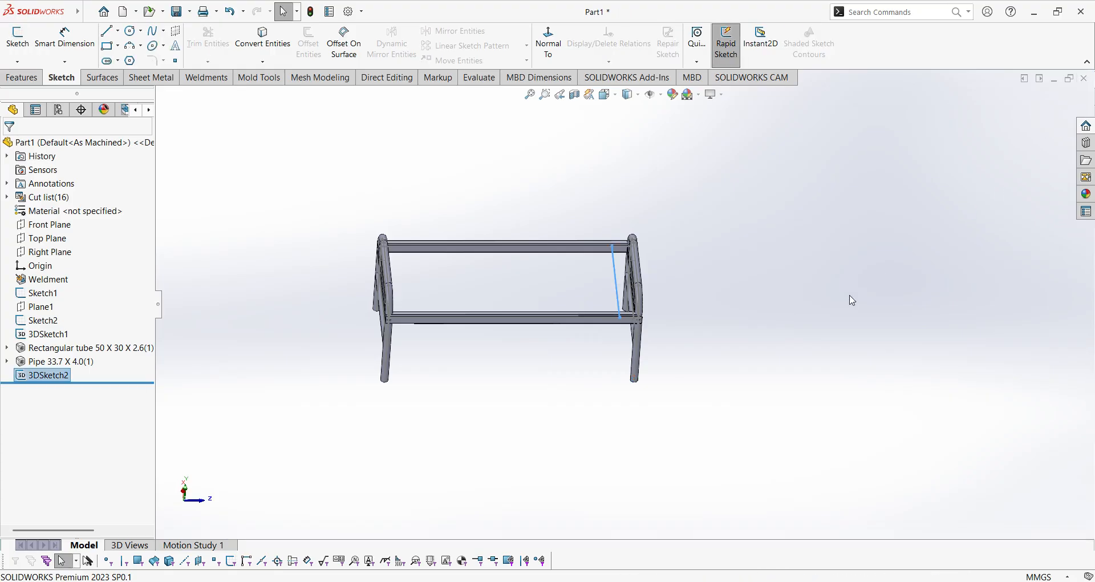
click(399, 186)
Start a structural member using the iso rectangular tube profile in size 50 x 30 x 2.6
scroll(523, 284, down, 3)
middle_drag(663, 293, 675, 279)
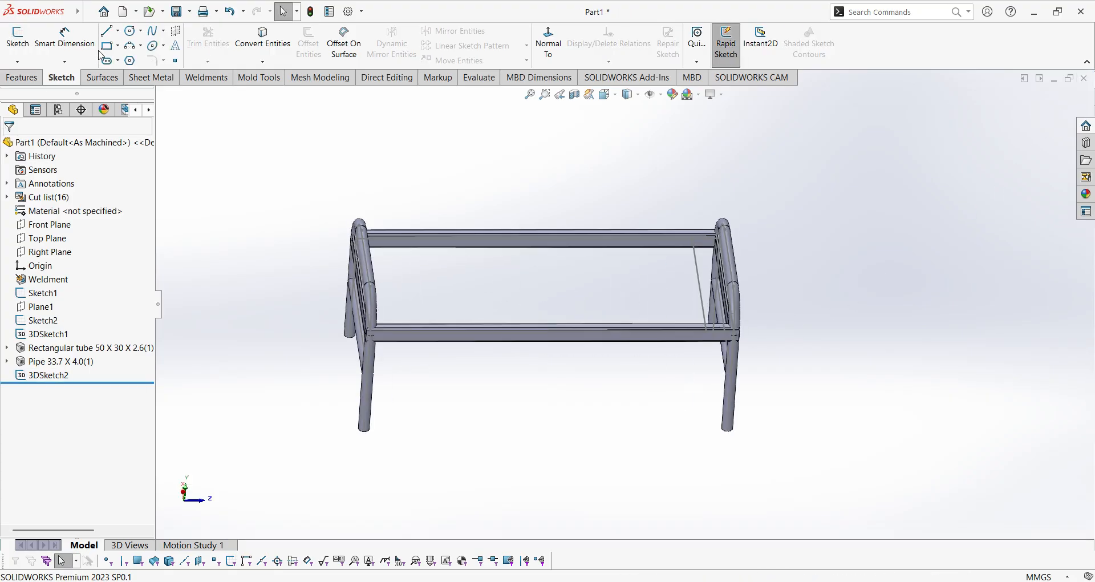
click(207, 78)
click(95, 41)
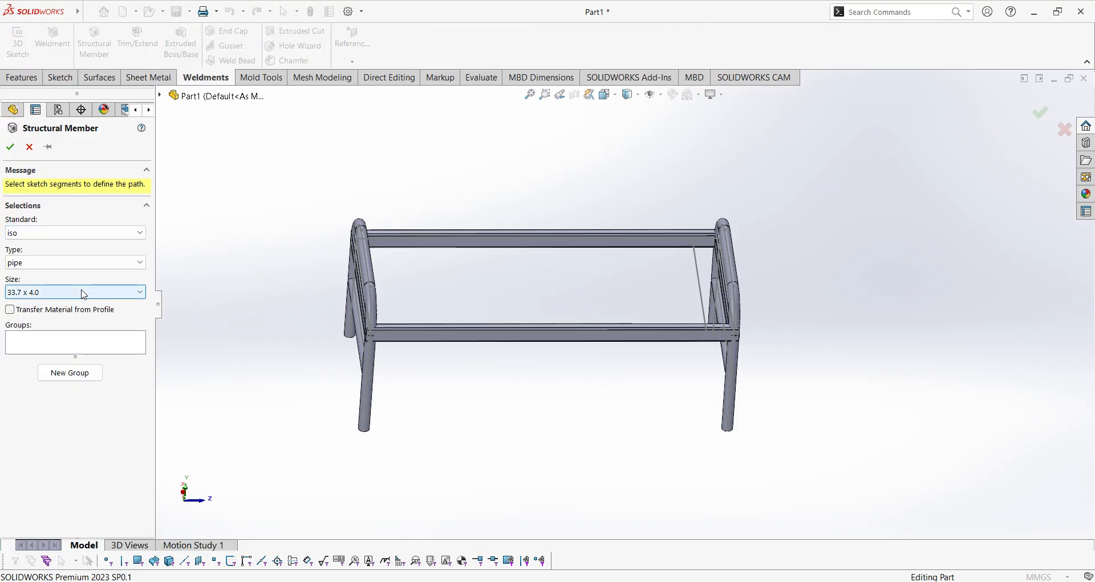
click(96, 264)
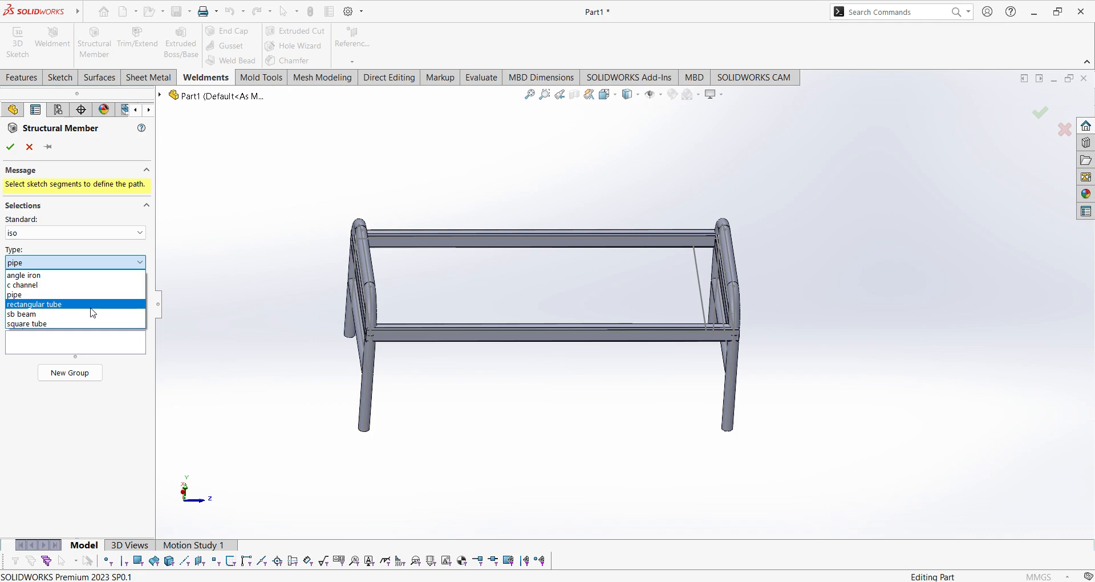
click(93, 304)
click(94, 294)
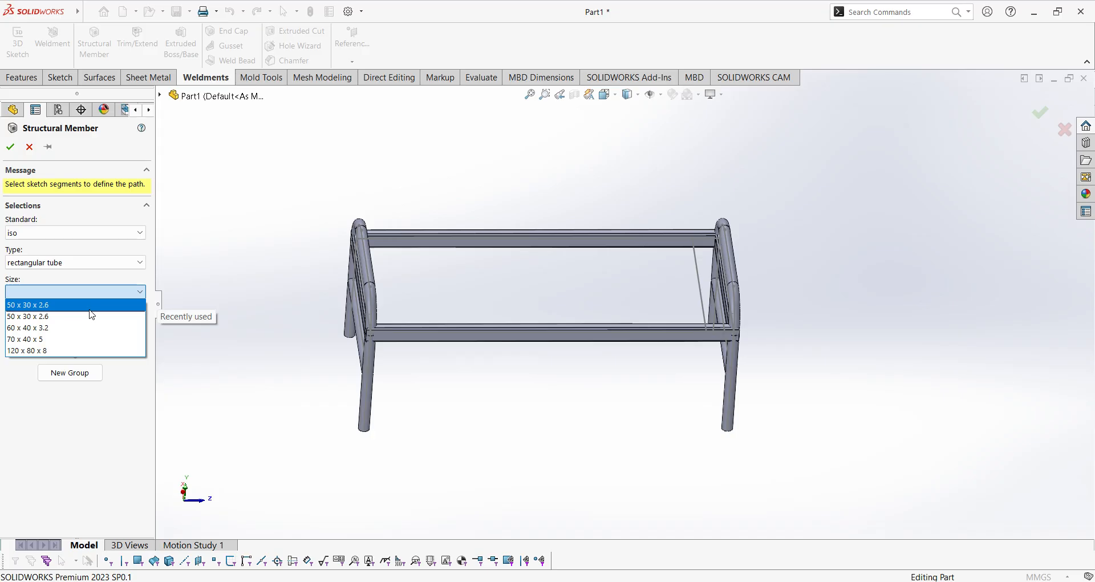
click(91, 315)
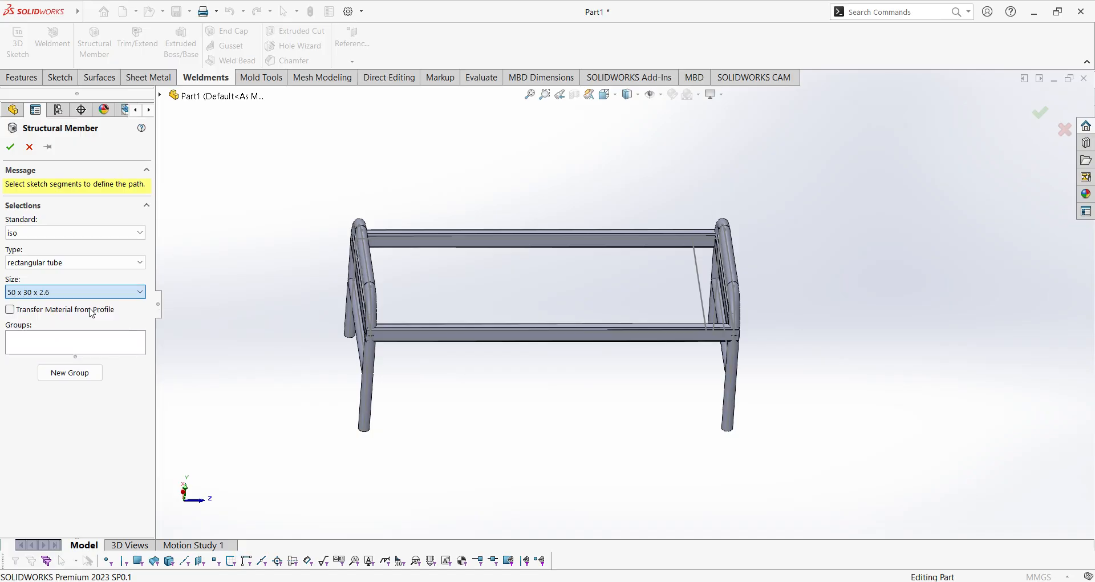
Assign the sketched cross line between the long tubes as the structural member's path
scroll(549, 349, down, 4)
scroll(742, 237, down, 2)
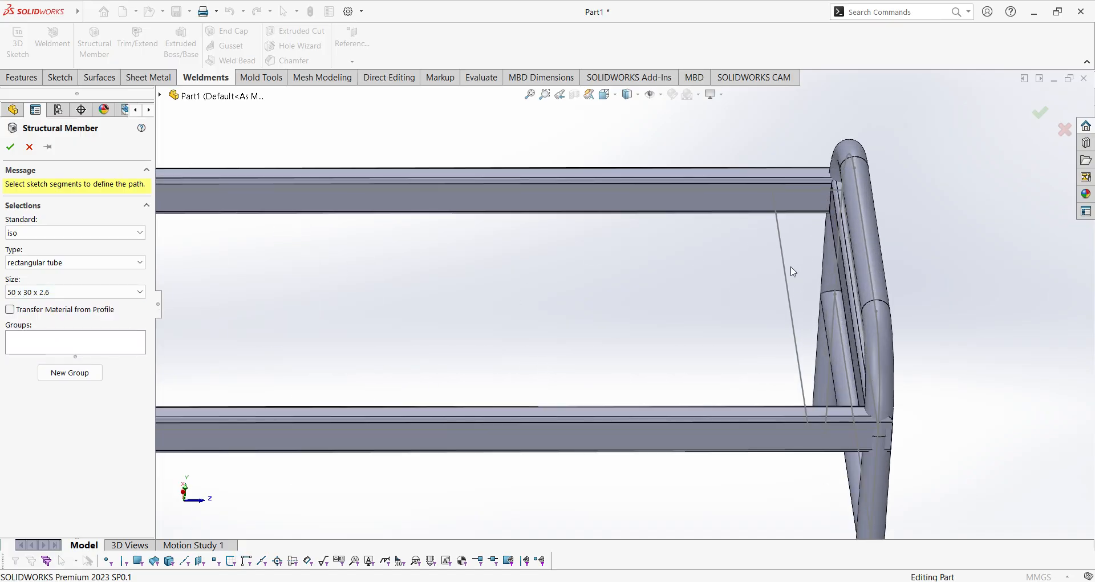
click(785, 282)
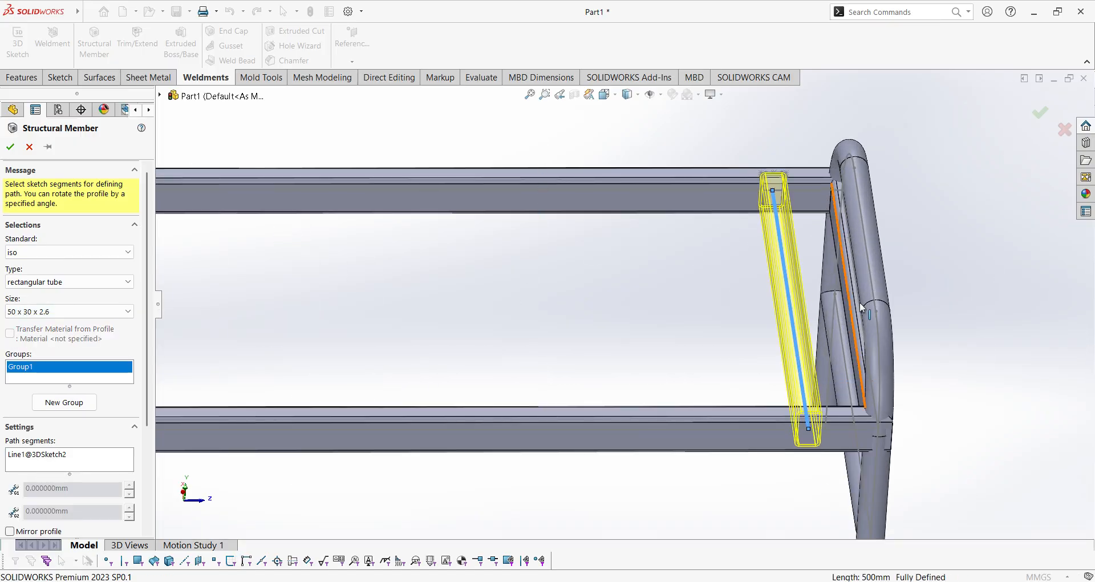
Mirror the cross member's tube profile about its vertical axis
scroll(913, 317, up, 2)
middle_drag(934, 325, 916, 294)
scroll(834, 361, down, 4)
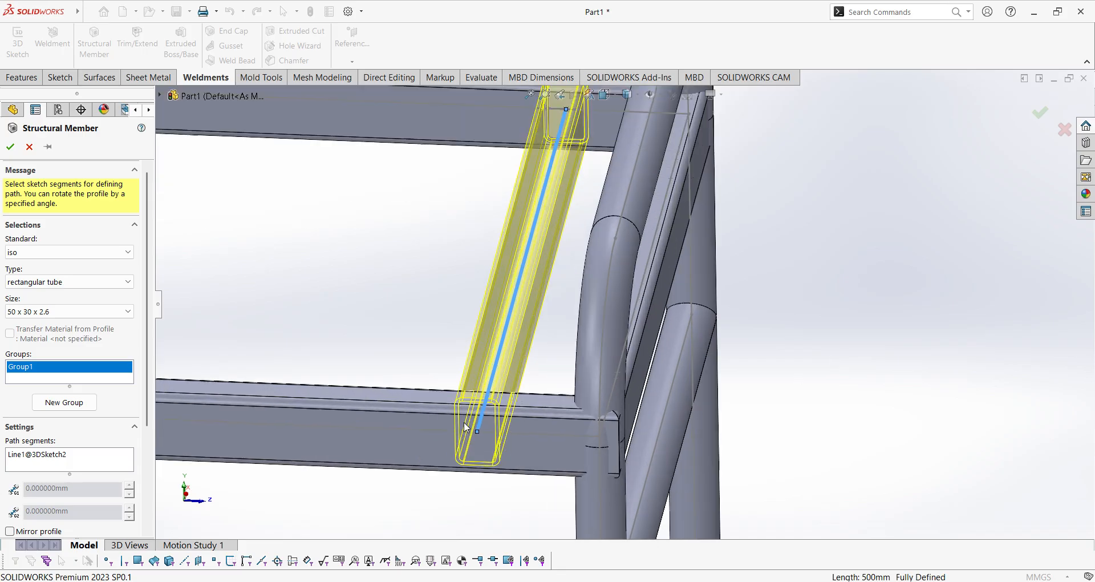
middle_drag(541, 426, 501, 408)
scroll(525, 391, up, 3)
scroll(895, 272, up, 3)
scroll(707, 294, down, 4)
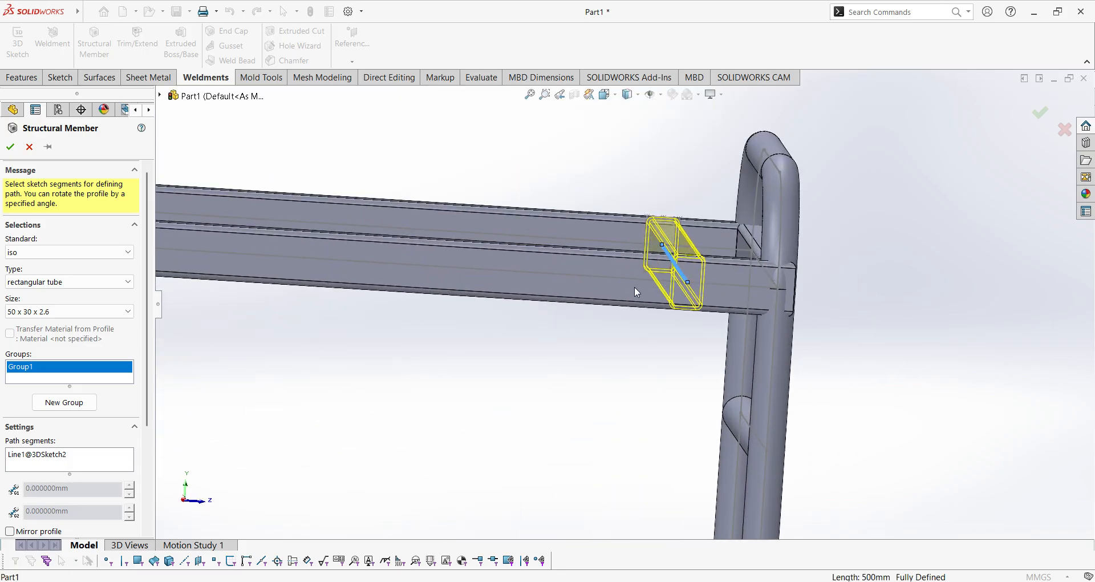
scroll(695, 295, down, 3)
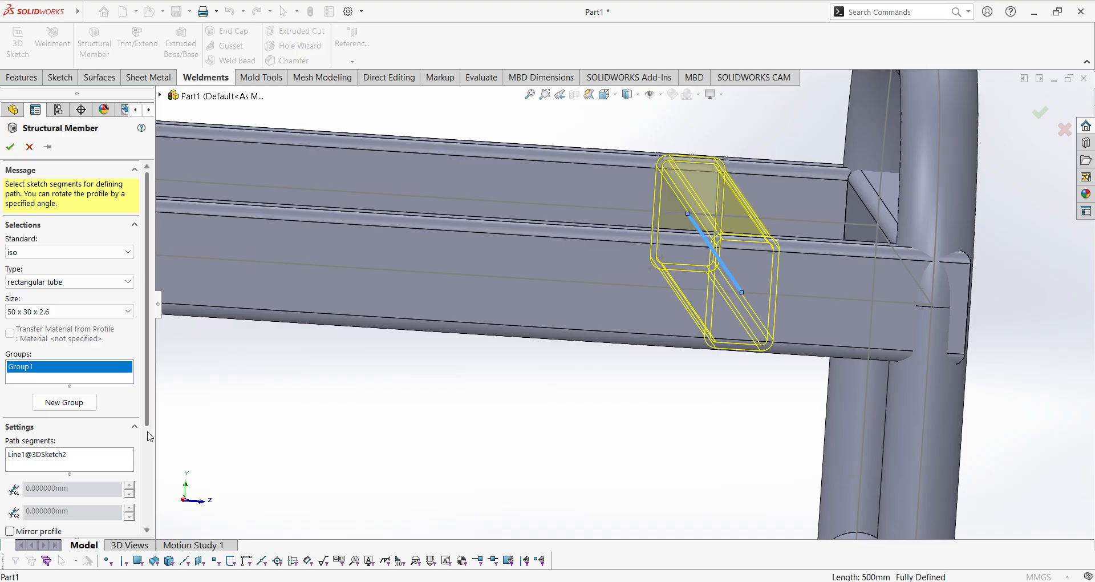
scroll(153, 536, down, 4)
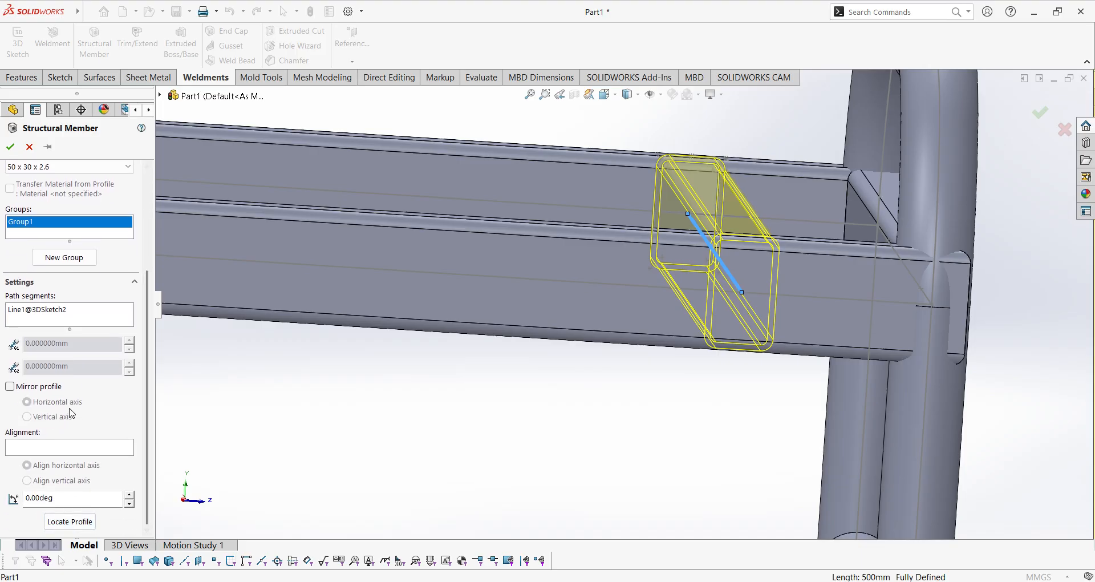
click(17, 387)
click(26, 417)
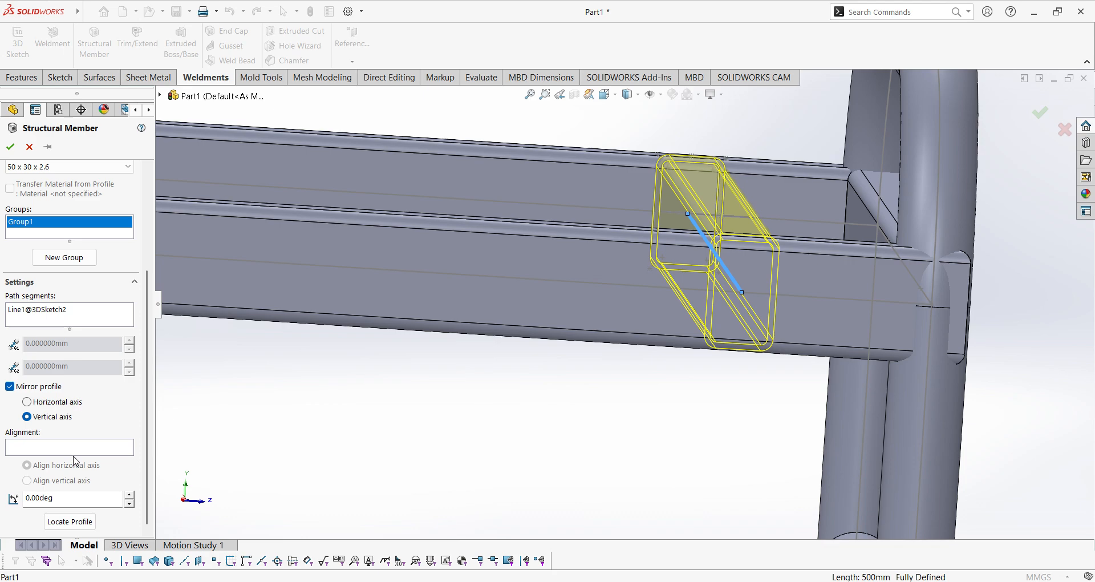
Try to align the profile's horizontal axis to the long tube's upper edge, and clear that alignment reference
click(85, 450)
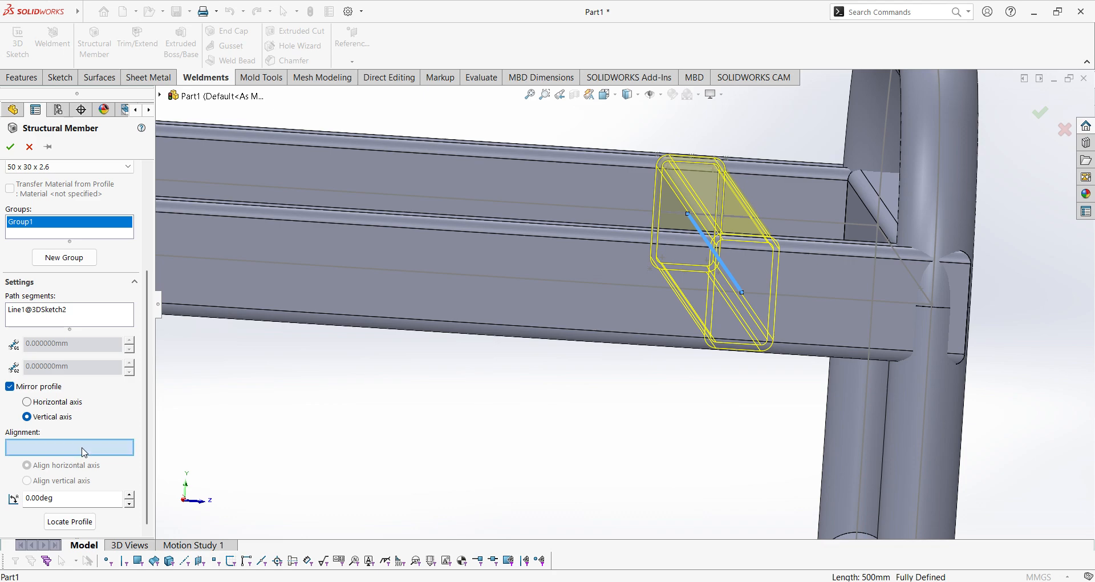
click(803, 295)
click(804, 296)
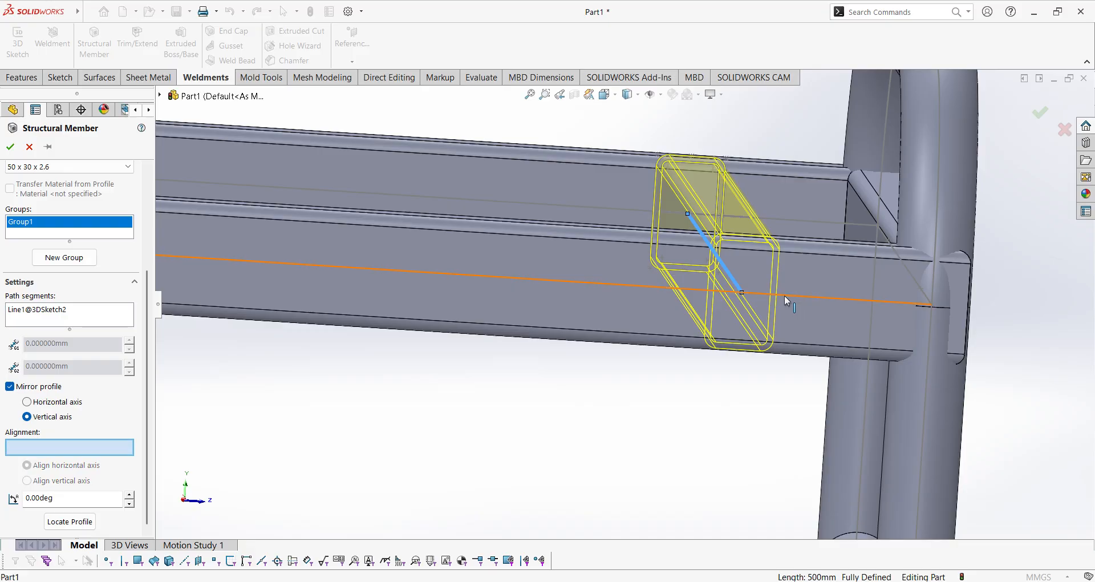
middle_drag(725, 294, 418, 385)
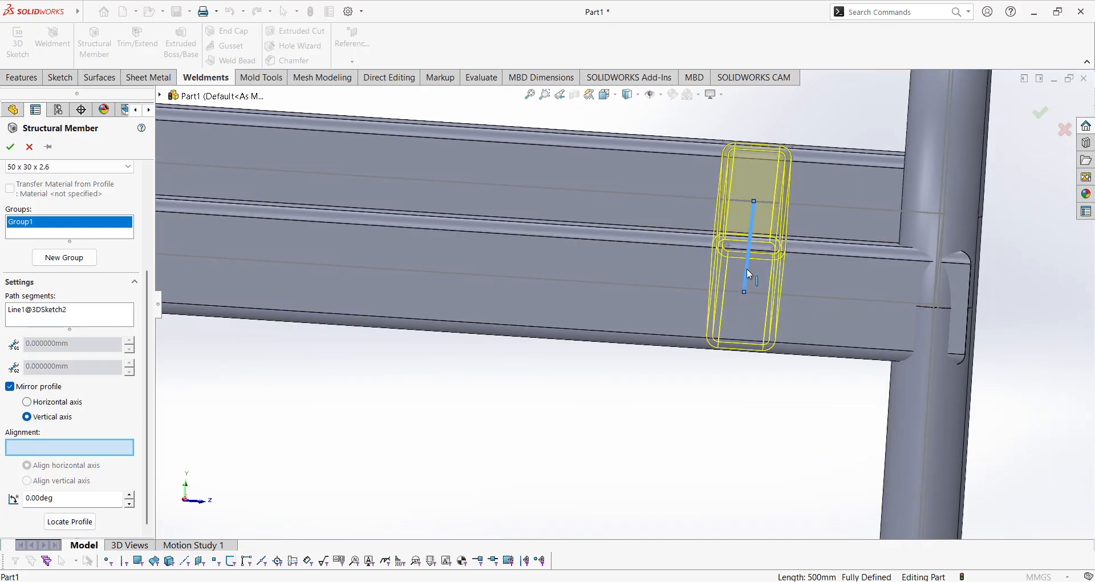
middle_drag(800, 294, 854, 290)
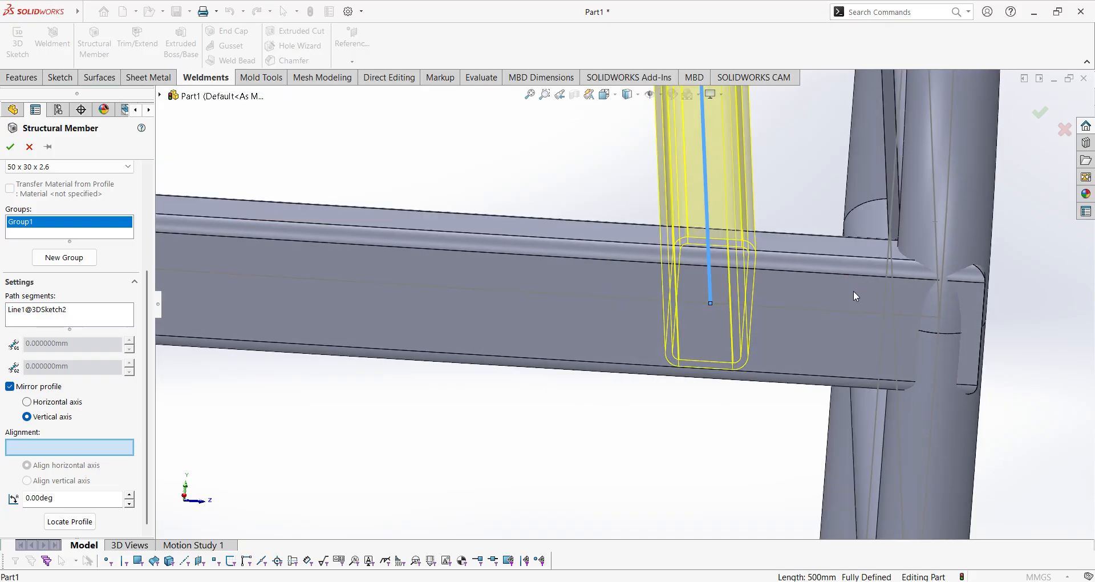
click(835, 260)
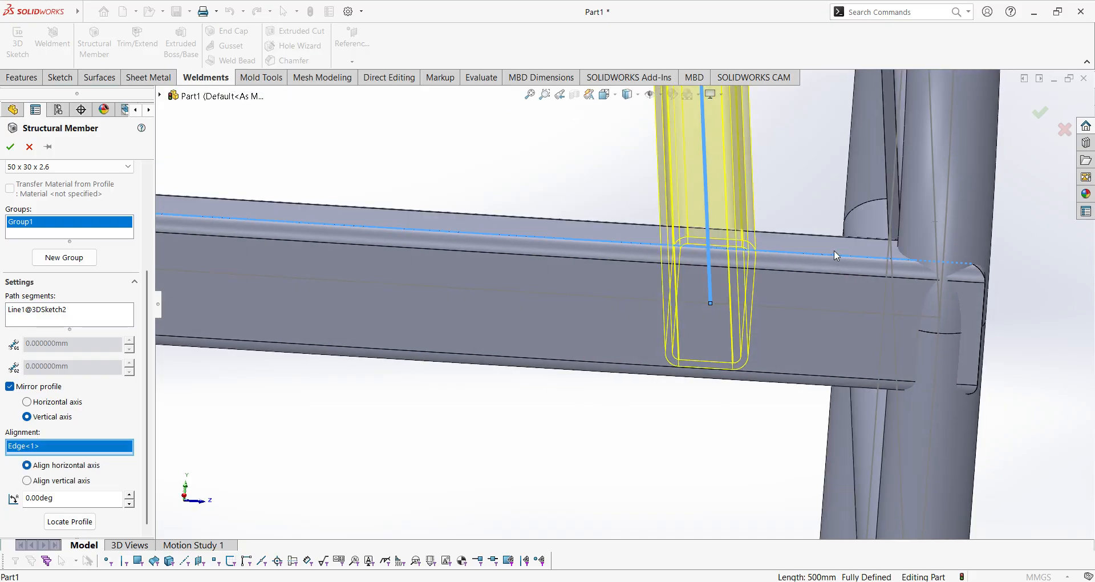
right_click(74, 451)
click(103, 455)
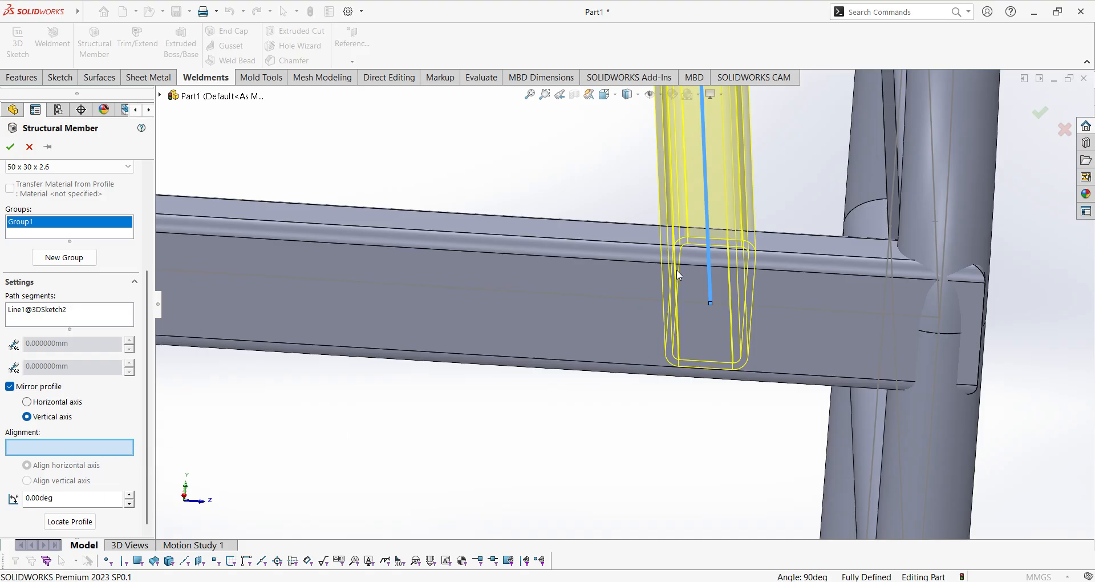
scroll(819, 251, down, 2)
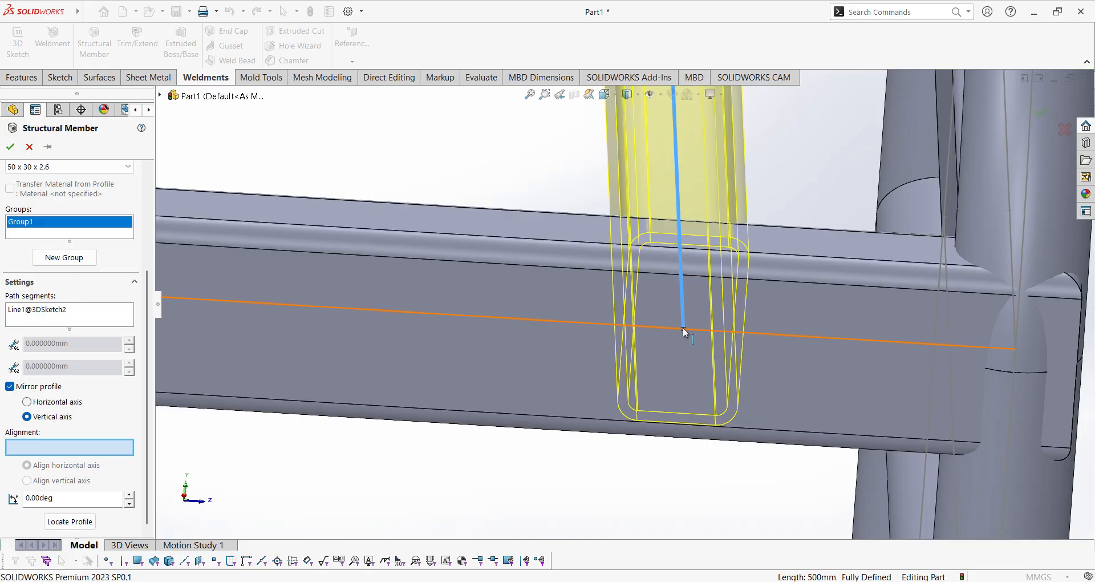
key(z)
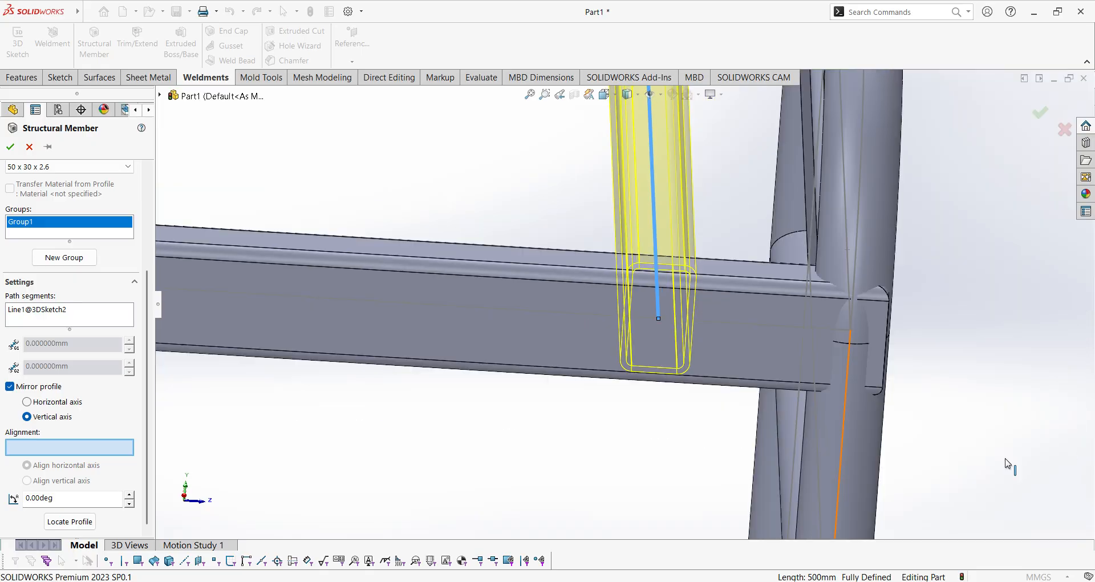
Align the cross member profile's horizontal axis to the pipe leg's sketch line and accept the structural member
click(846, 484)
mouse_move(846, 483)
middle_down()
mouse_move(588, 230)
mouse_move(557, 225)
mouse_move(506, 250)
mouse_move(626, 303)
mouse_move(589, 411)
middle_up()
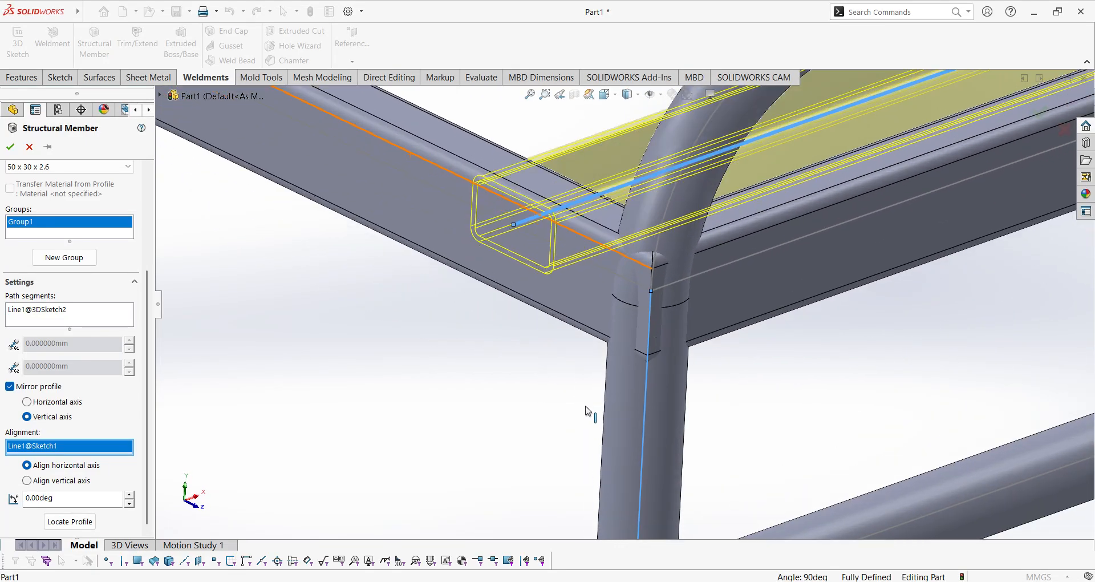
middle_drag(659, 365, 621, 308)
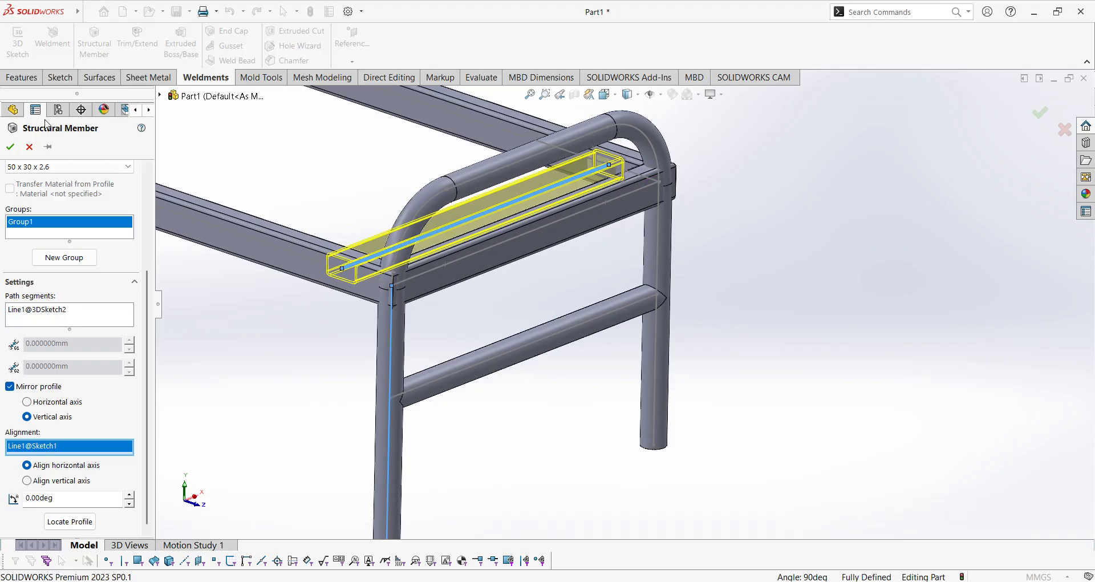
click(12, 147)
Examine how the new cross member sits between the long tubes from several sides of the frame
scroll(252, 269, up, 2)
middle_drag(262, 274, 292, 296)
scroll(294, 296, up, 2)
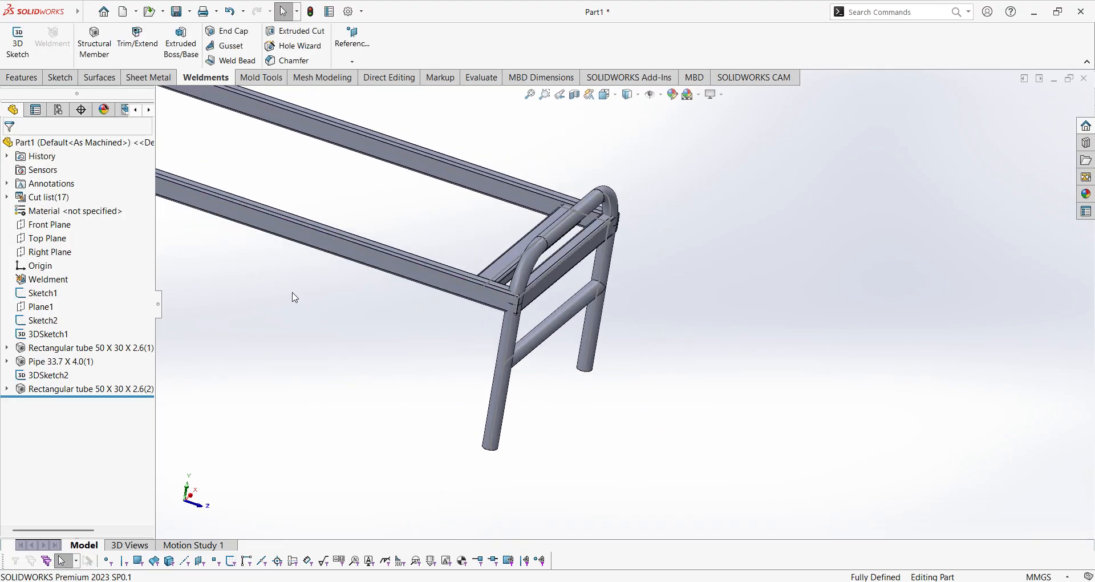
middle_drag(452, 265, 314, 310)
scroll(319, 310, up, 1)
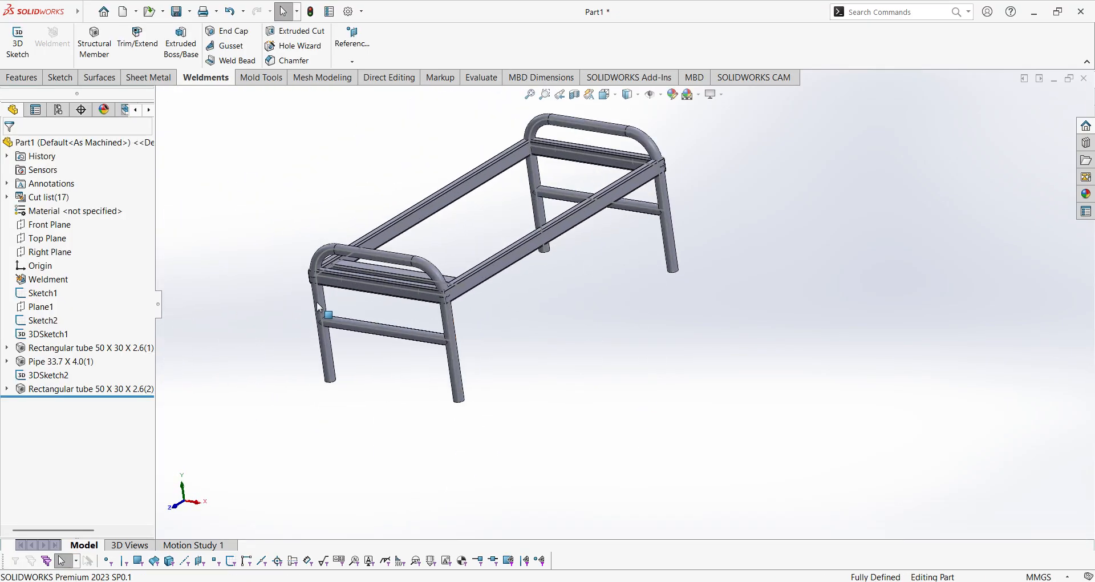
scroll(321, 311, down, 2)
scroll(547, 349, down, 1)
middle_drag(477, 342, 662, 275)
scroll(662, 275, up, 2)
scroll(662, 275, down, 2)
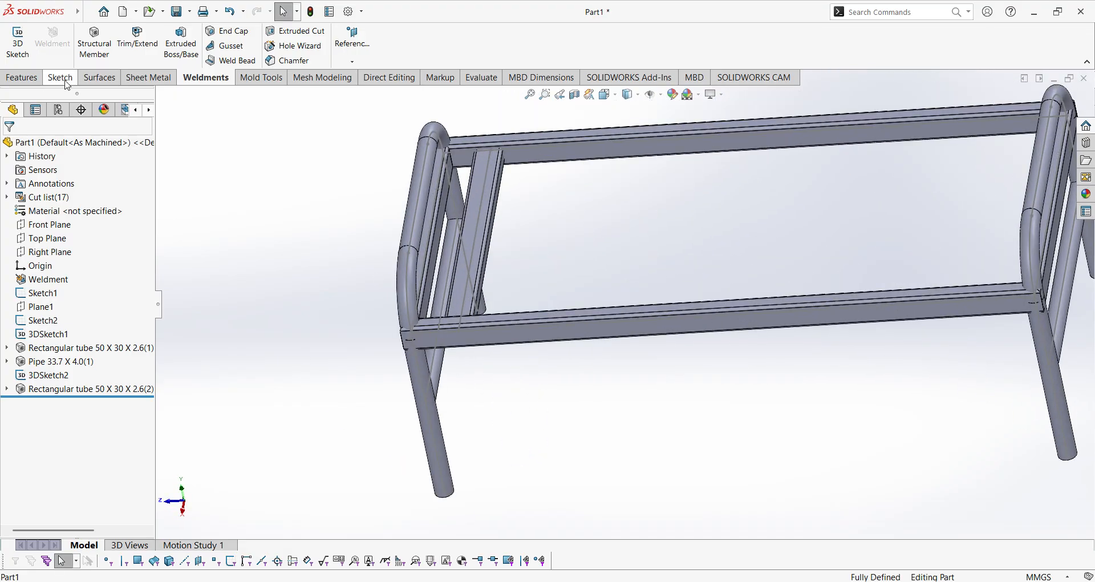
Start a linear pattern using the far long tube's upper inner edge as the first direction
click(23, 77)
click(421, 38)
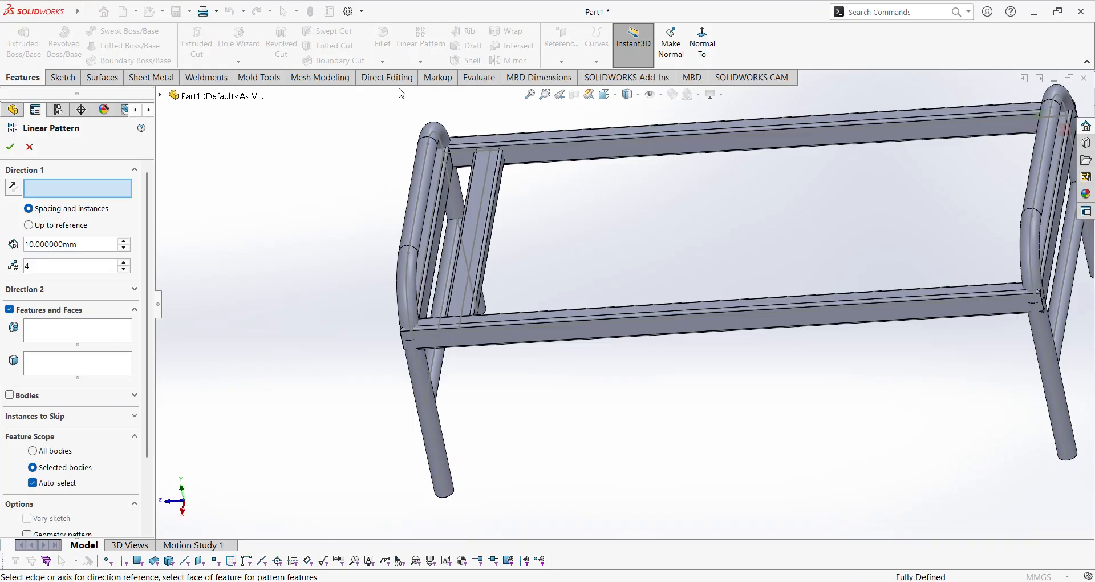
scroll(594, 134, down, 4)
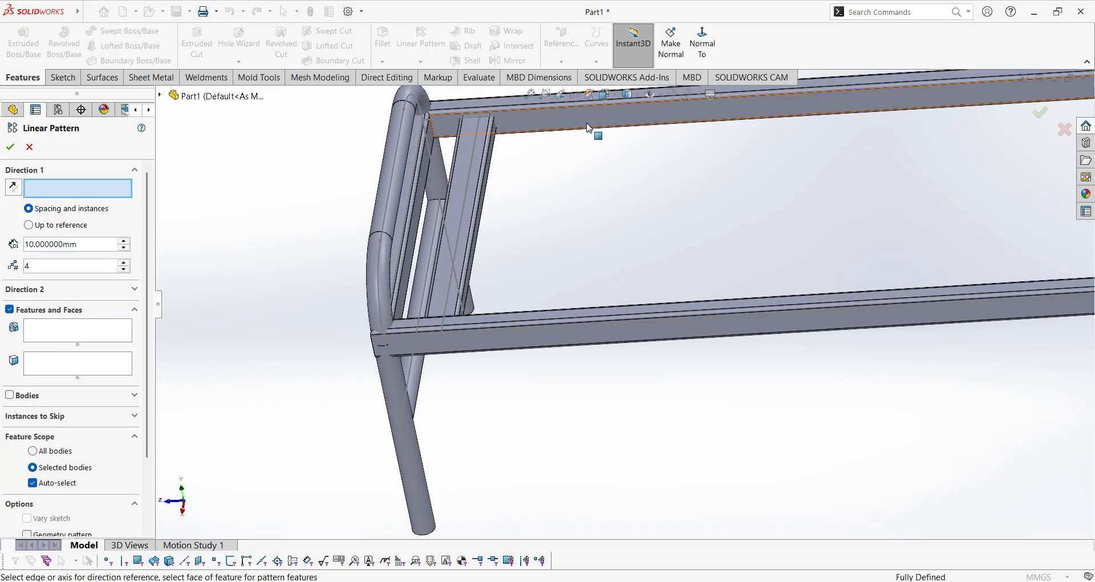
scroll(680, 222, down, 1)
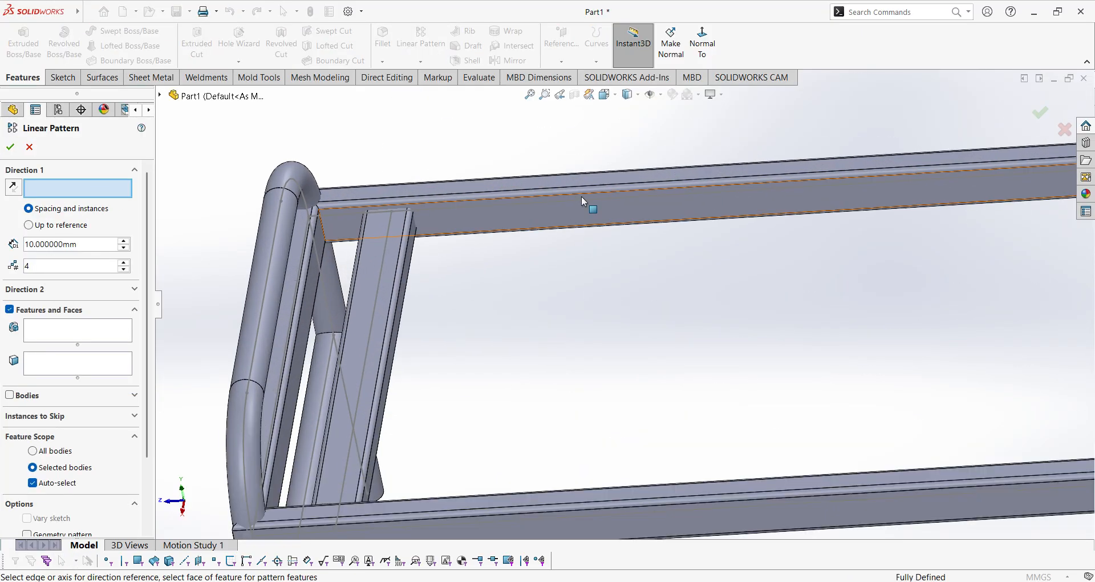
click(582, 199)
scroll(508, 320, up, 3)
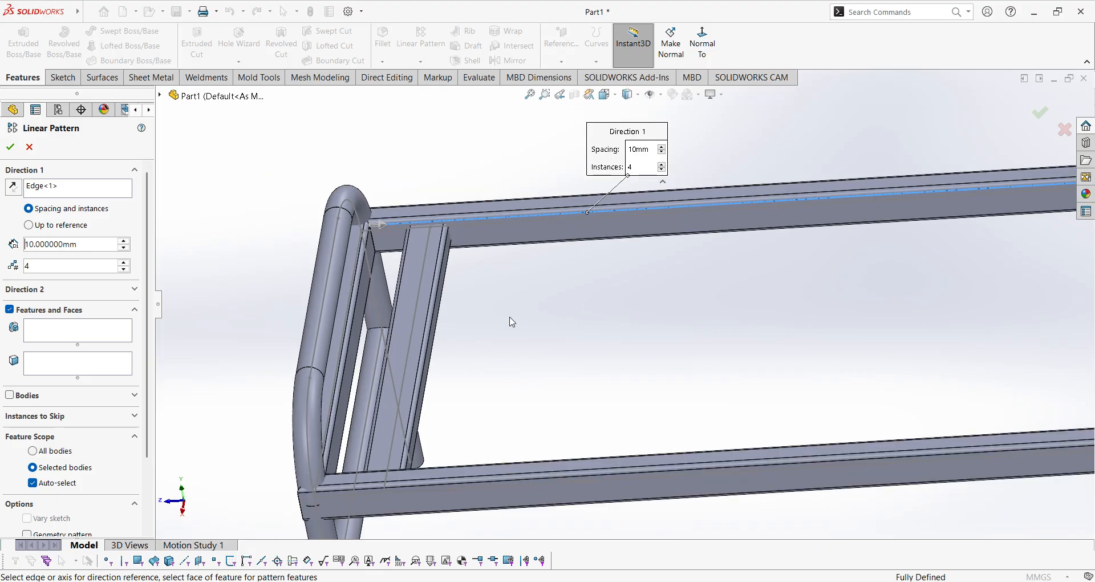
Try to select the cross member's structural member as the feature to pattern, and cancel the linear pattern
click(75, 341)
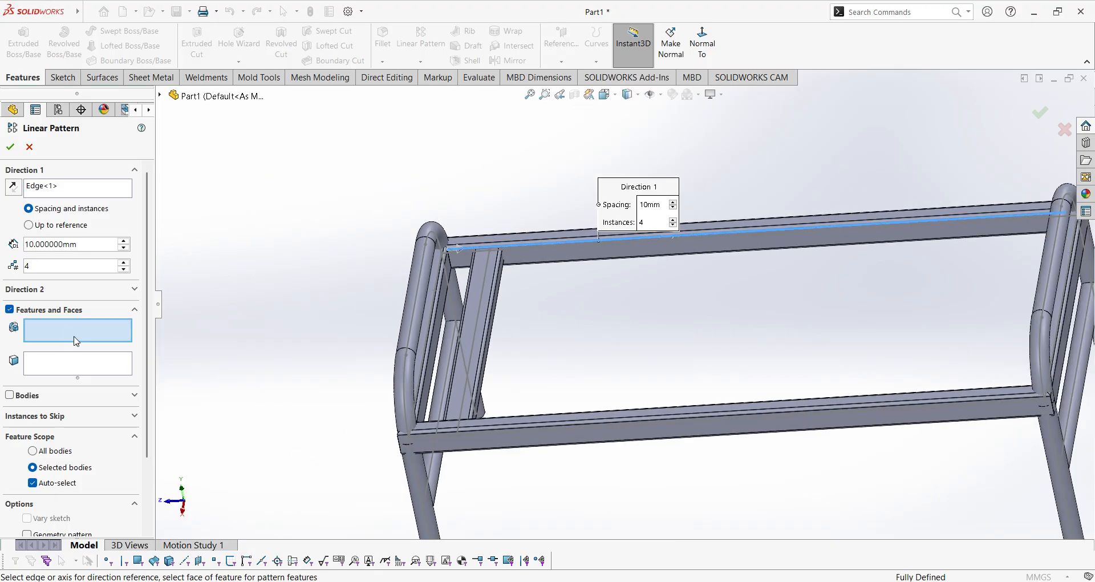
click(160, 95)
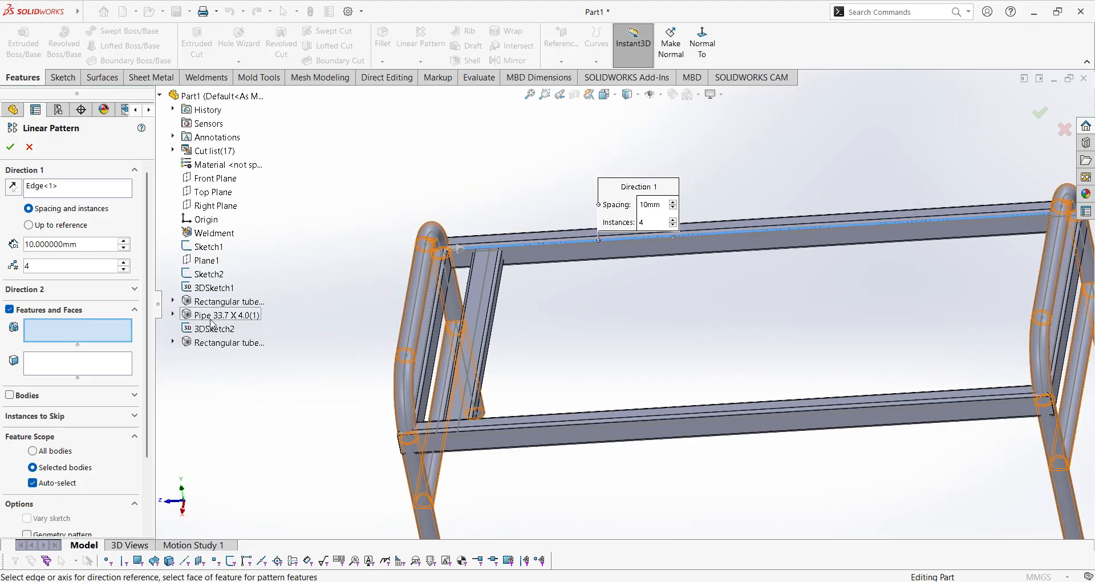
click(217, 341)
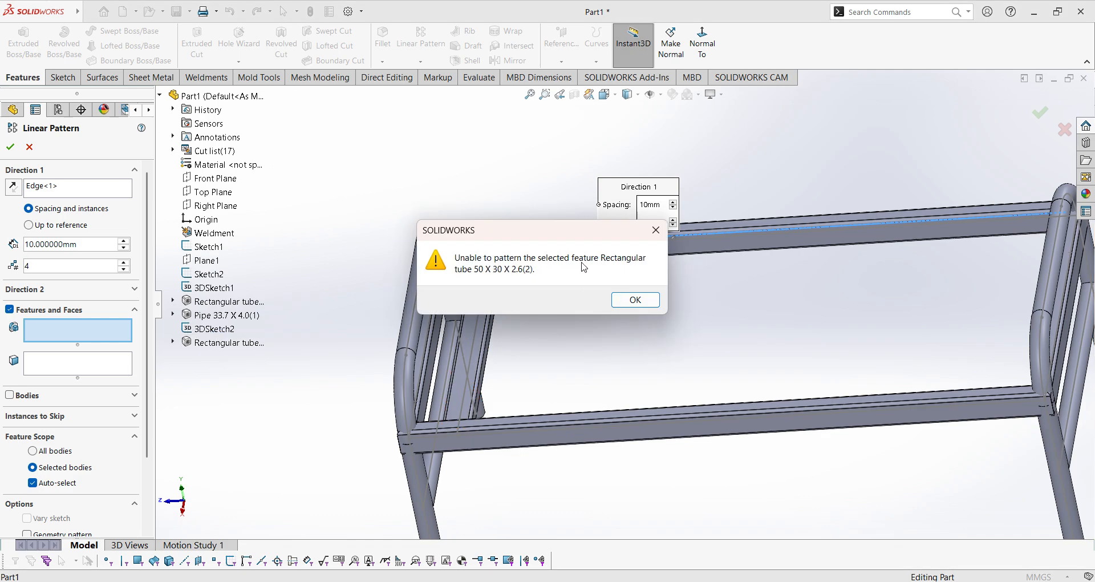
click(656, 230)
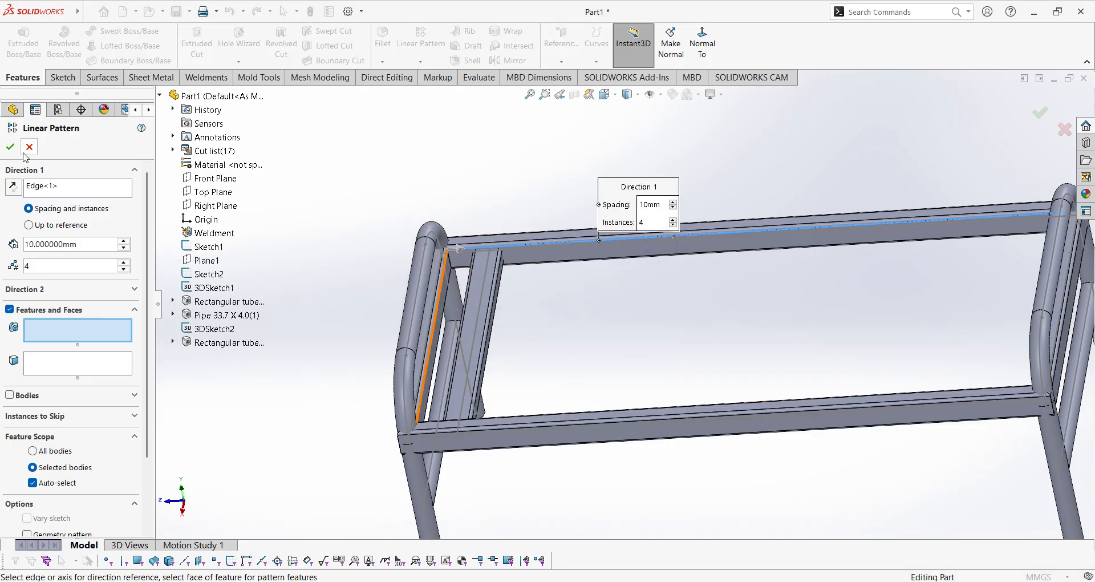
click(29, 146)
Reopen the cross member's structural member definition, check its 50 x 30 x 2.6 profile size and accept it
right_click(40, 388)
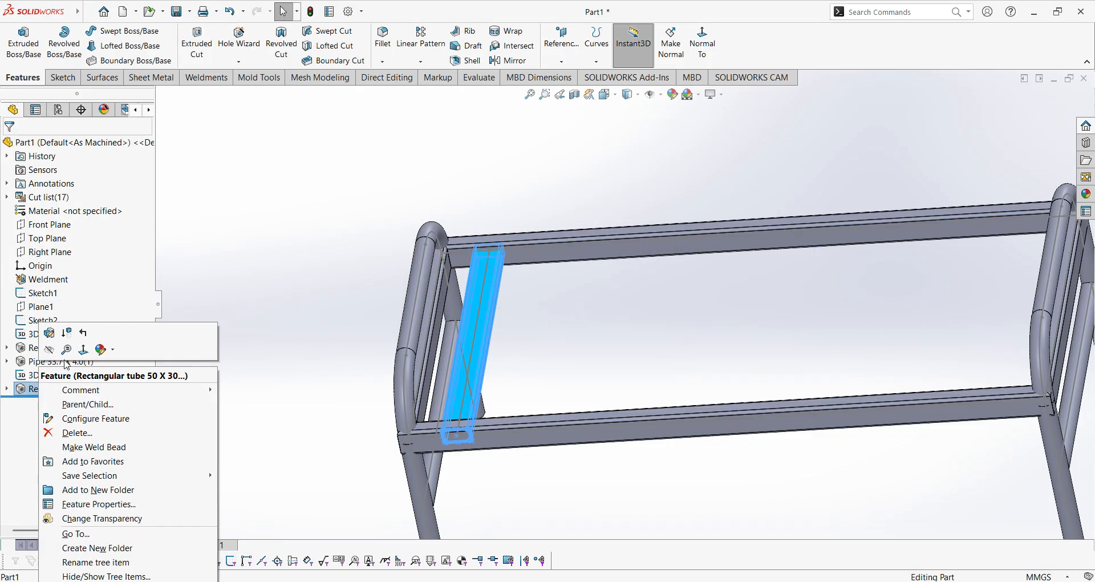
click(56, 333)
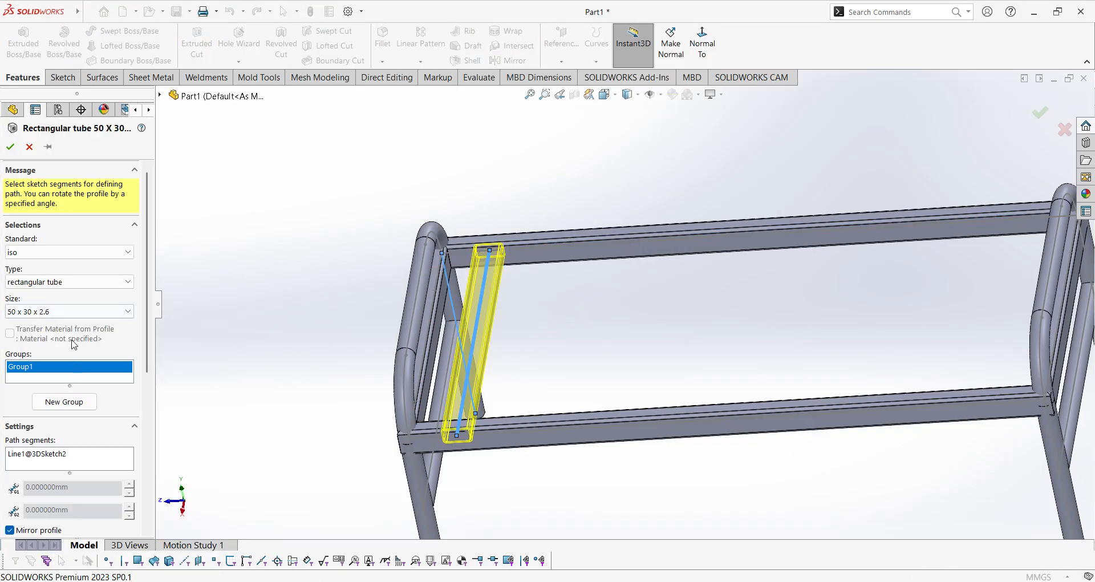
click(81, 312)
click(75, 344)
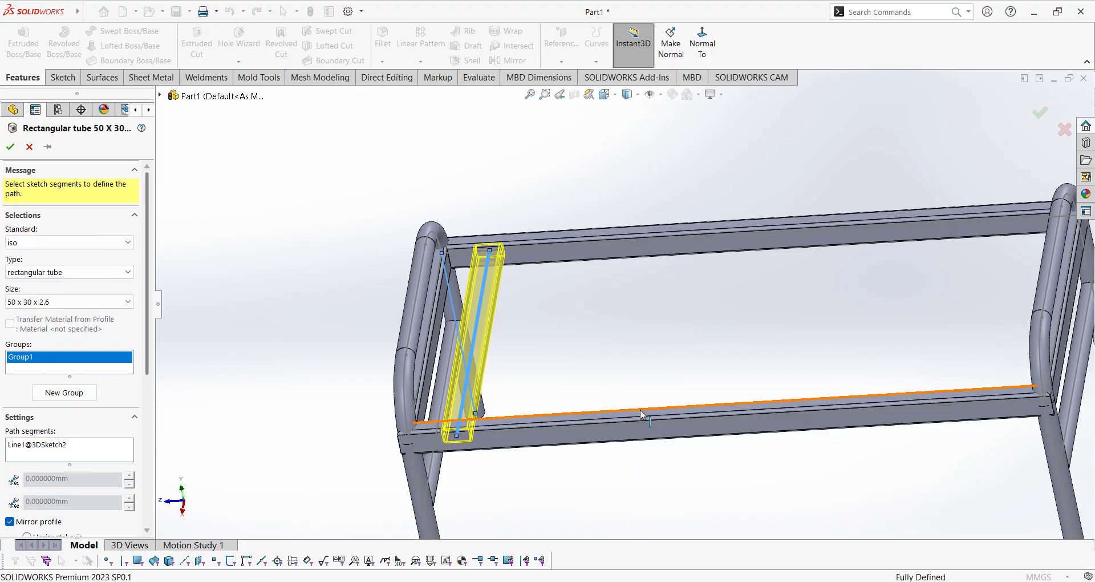
scroll(553, 442, down, 5)
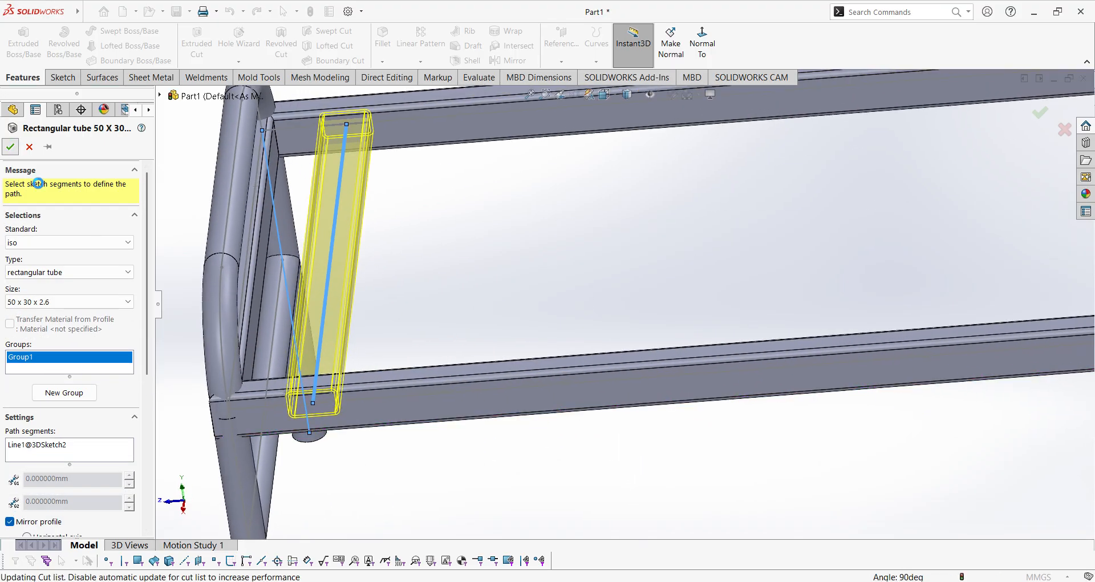
click(10, 146)
scroll(274, 297, up, 5)
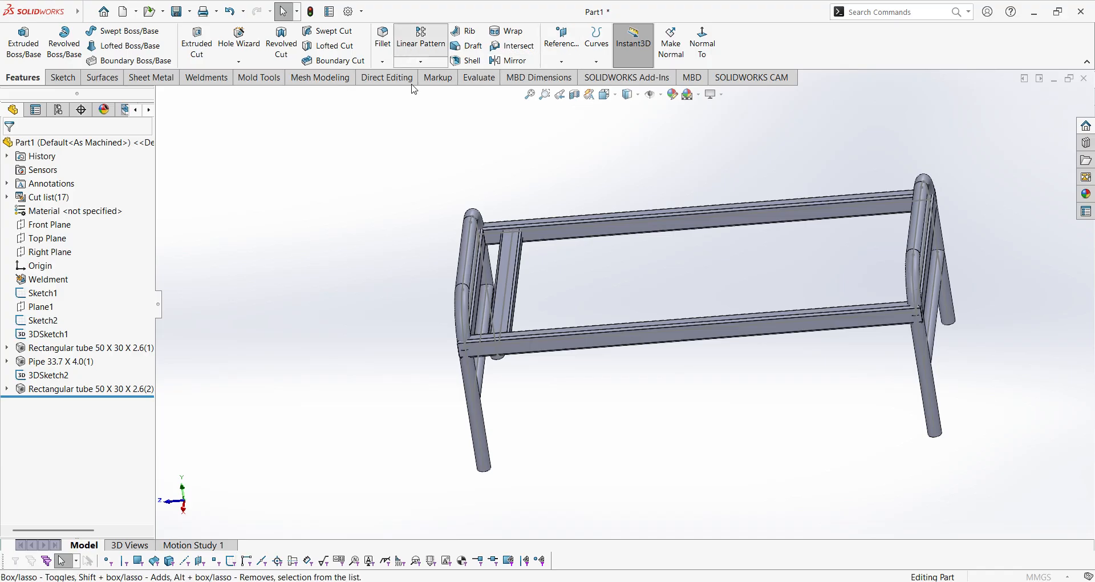
Start a new linear pattern and assign the far long tube's upper inner edge as Direction 1
click(421, 39)
scroll(350, 354, down, 4)
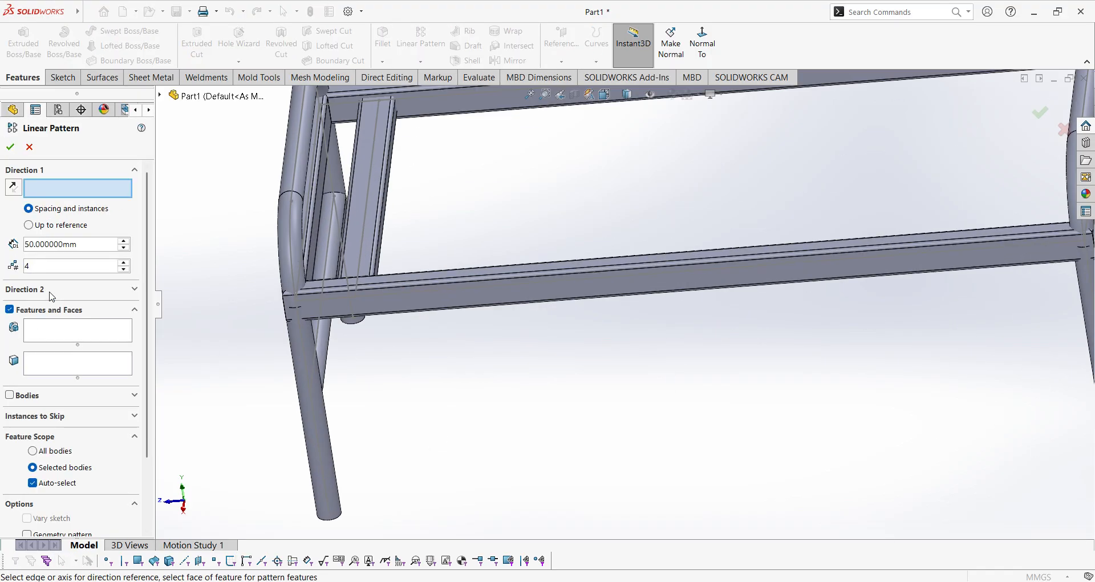
click(49, 333)
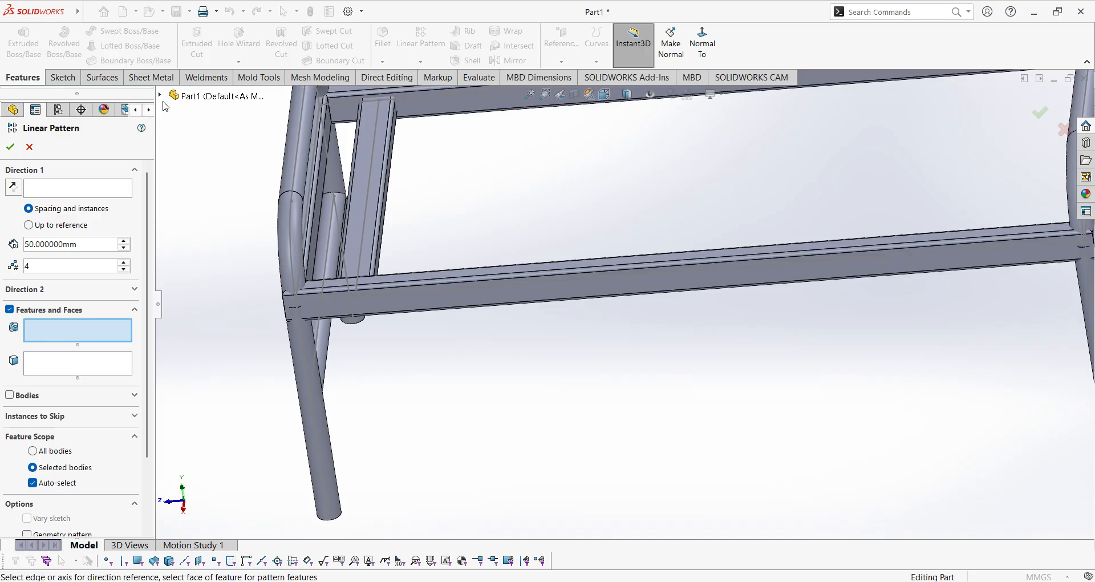
click(69, 371)
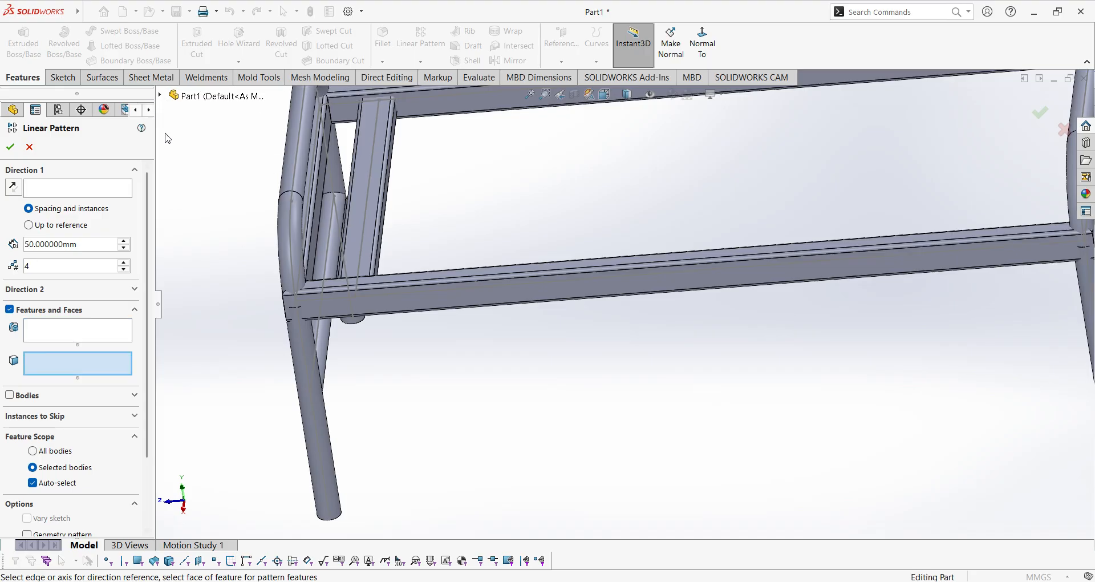
click(160, 96)
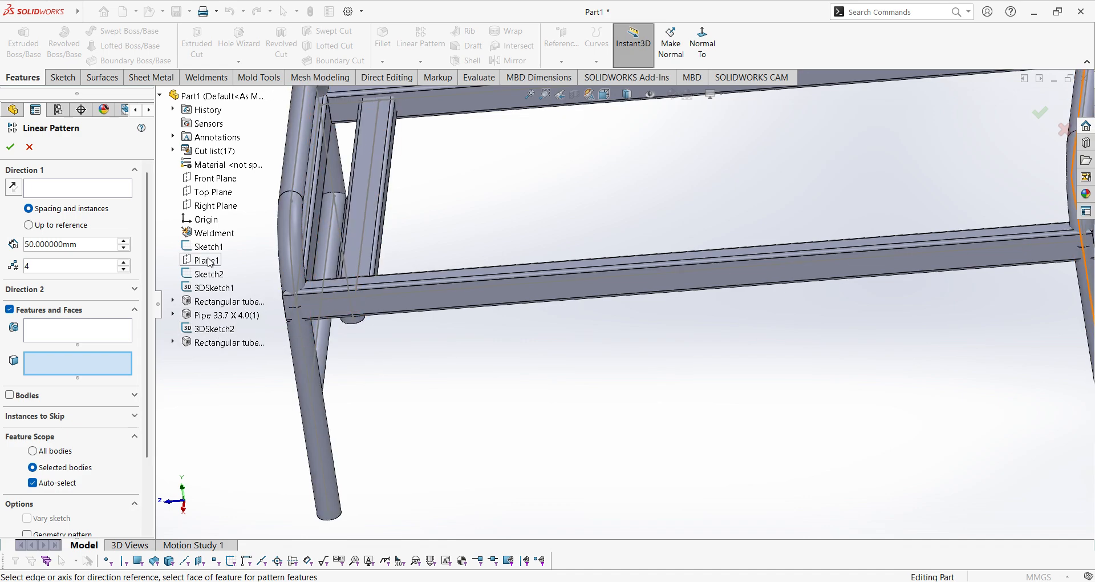
click(97, 188)
scroll(484, 140, up, 3)
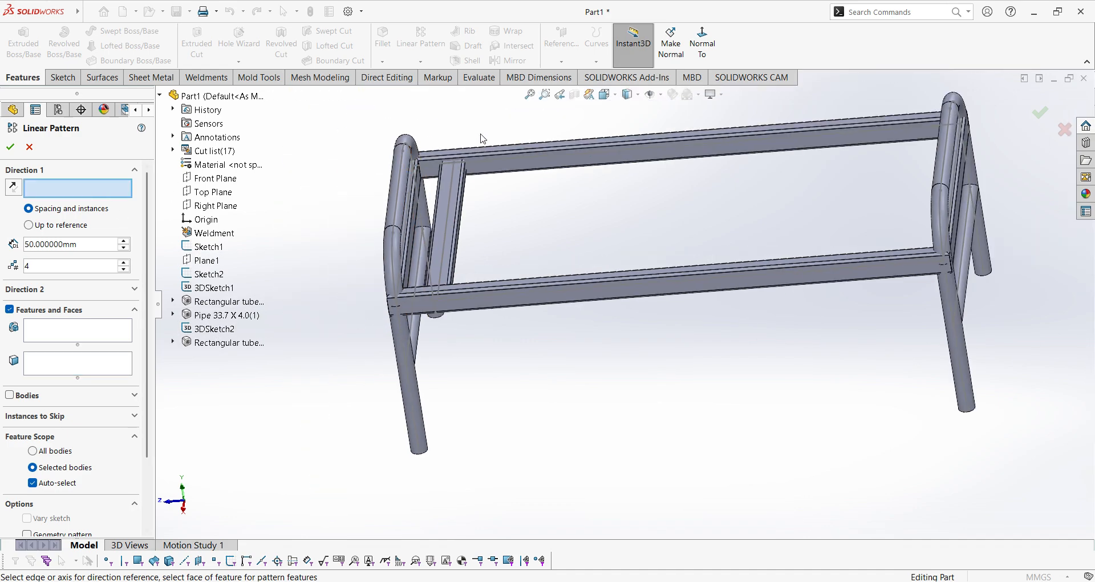
scroll(511, 182, down, 5)
click(506, 192)
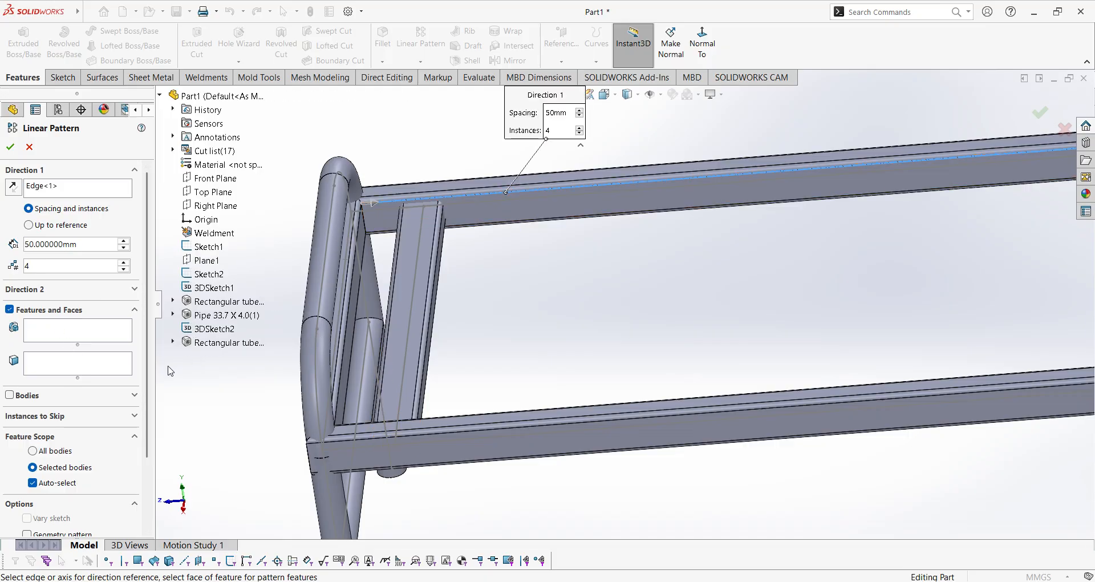
Try to add the second rectangular tube structural member to the features to pattern
click(98, 364)
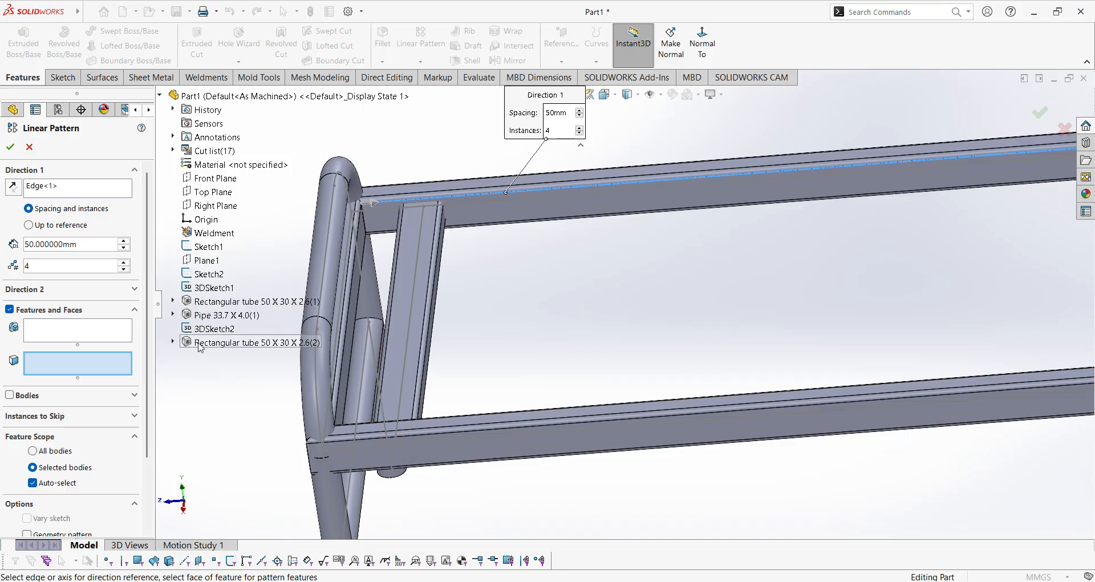
click(67, 334)
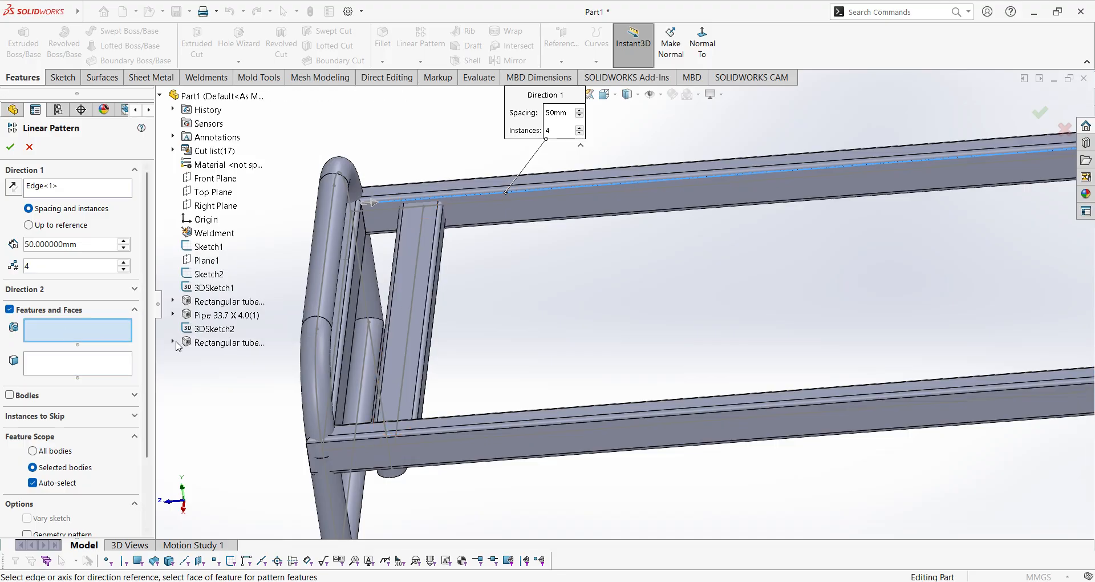
click(227, 344)
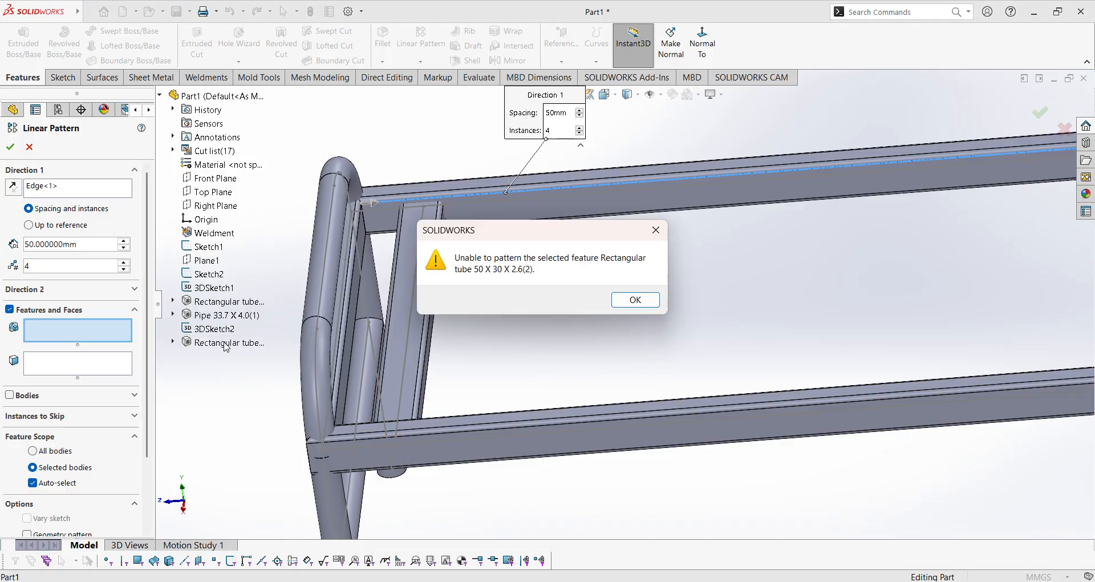
click(608, 299)
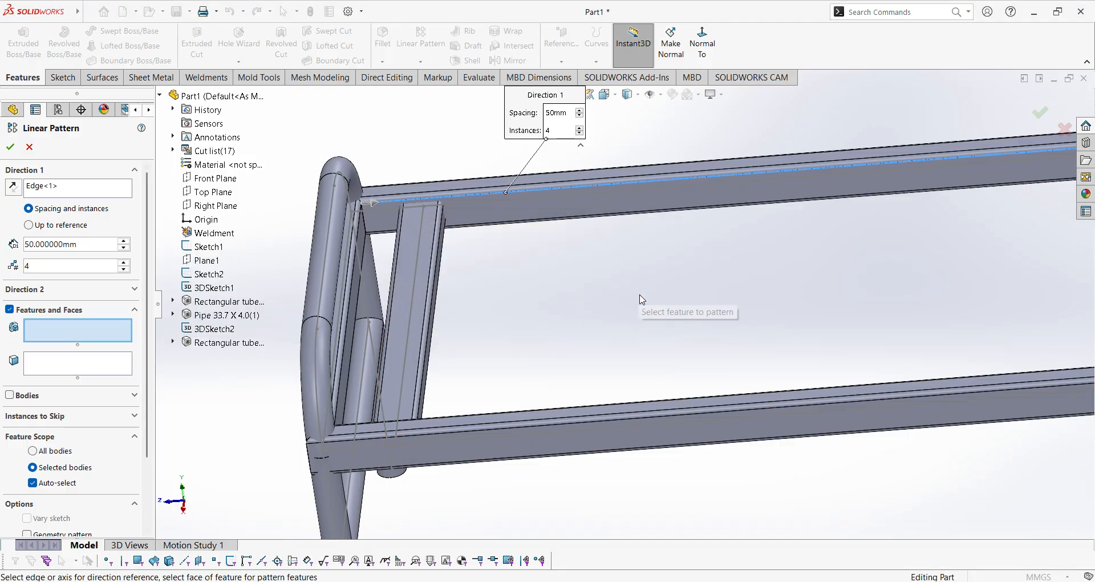
Clear the edge from Direction 1 and switch the pattern's extent to Up to reference
right_click(74, 193)
click(97, 198)
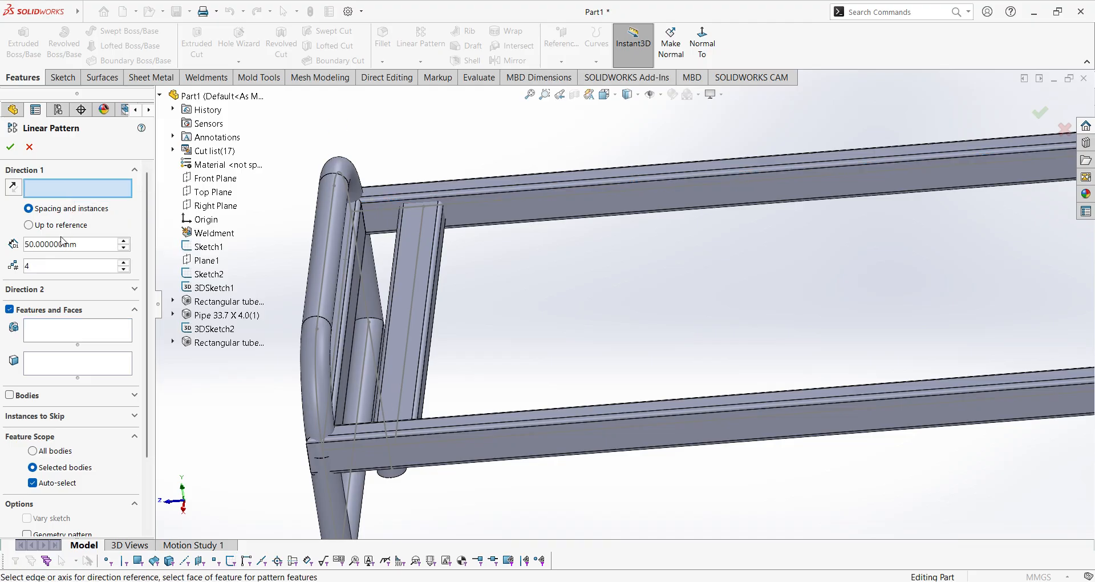
click(27, 226)
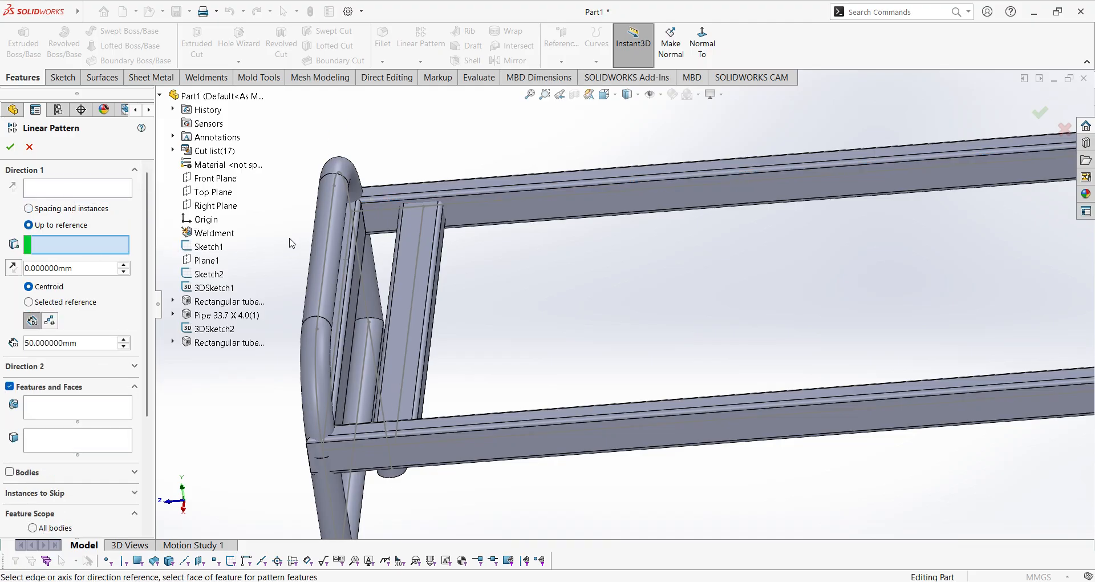
Set the inner face of the rectangular end tube opposite the cross member as the pattern's end reference
scroll(585, 228, up, 1)
scroll(586, 228, down, 1)
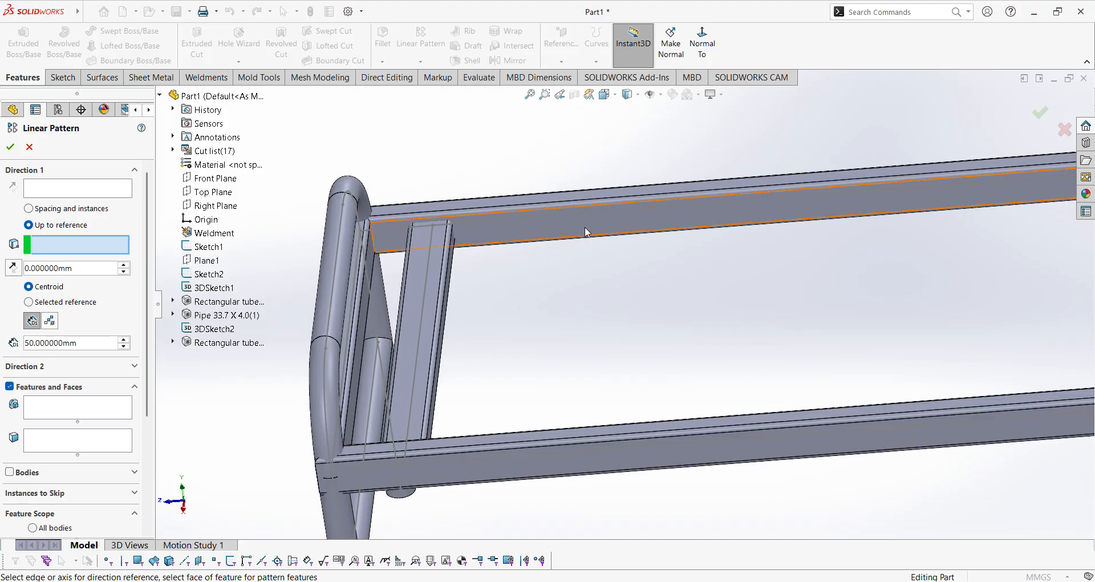
scroll(587, 224, up, 5)
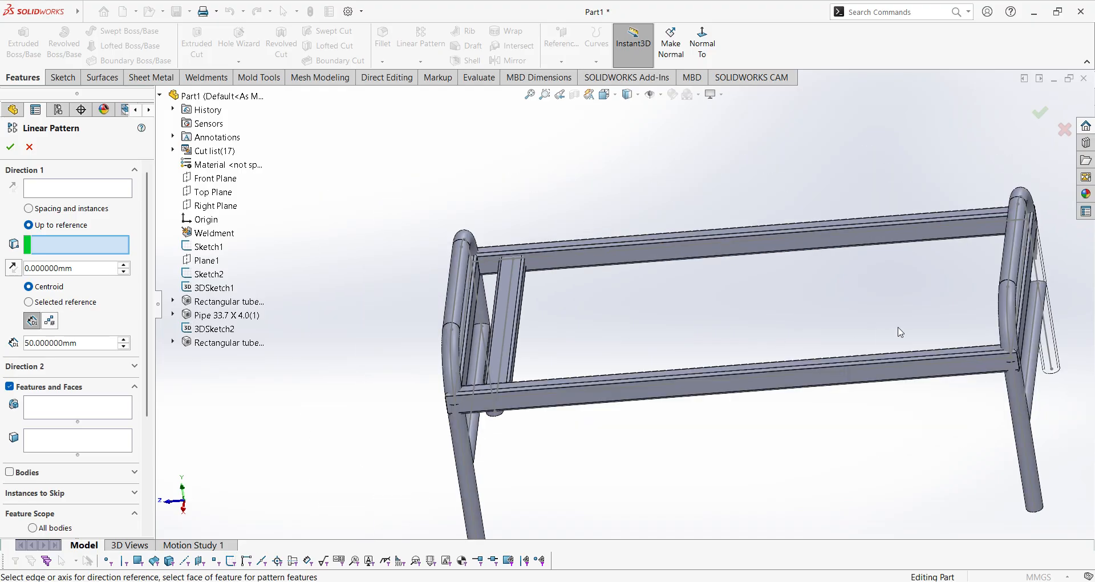
scroll(992, 324, down, 2)
middle_drag(992, 323, 1039, 276)
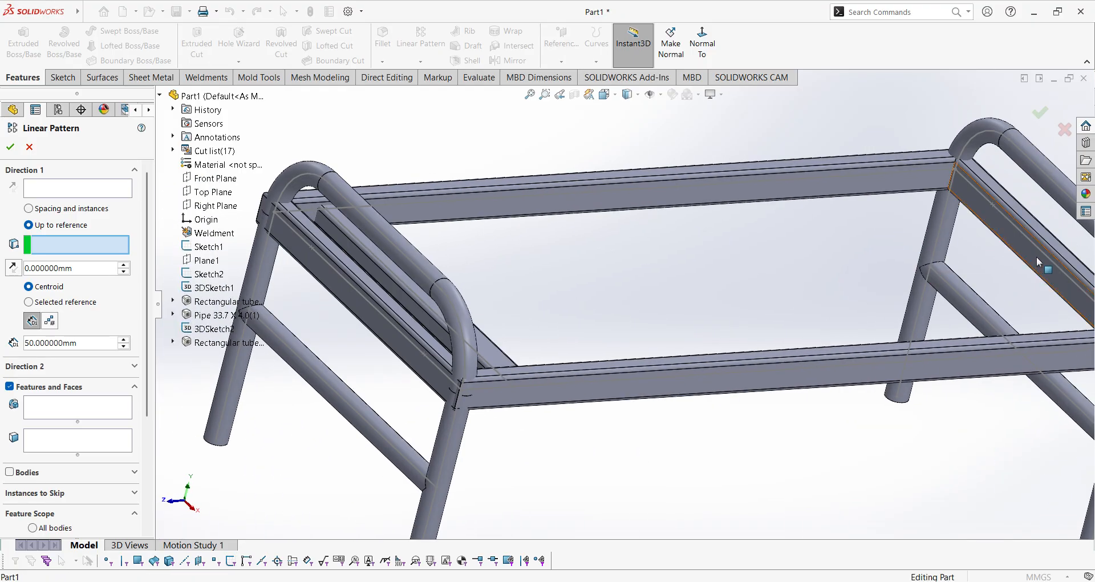
click(1036, 255)
Assign the upper lengthwise edge of the far long rectangular tube as the pattern's Direction 1
scroll(936, 295, up, 4)
middle_drag(853, 283, 713, 274)
click(21, 190)
scroll(730, 252, down, 2)
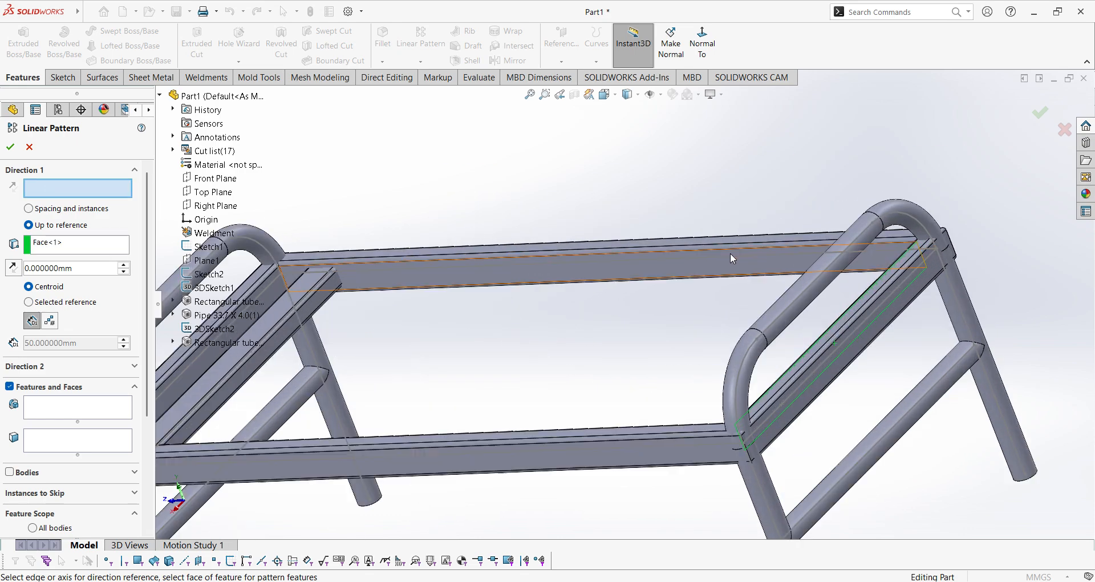
scroll(546, 253, down, 1)
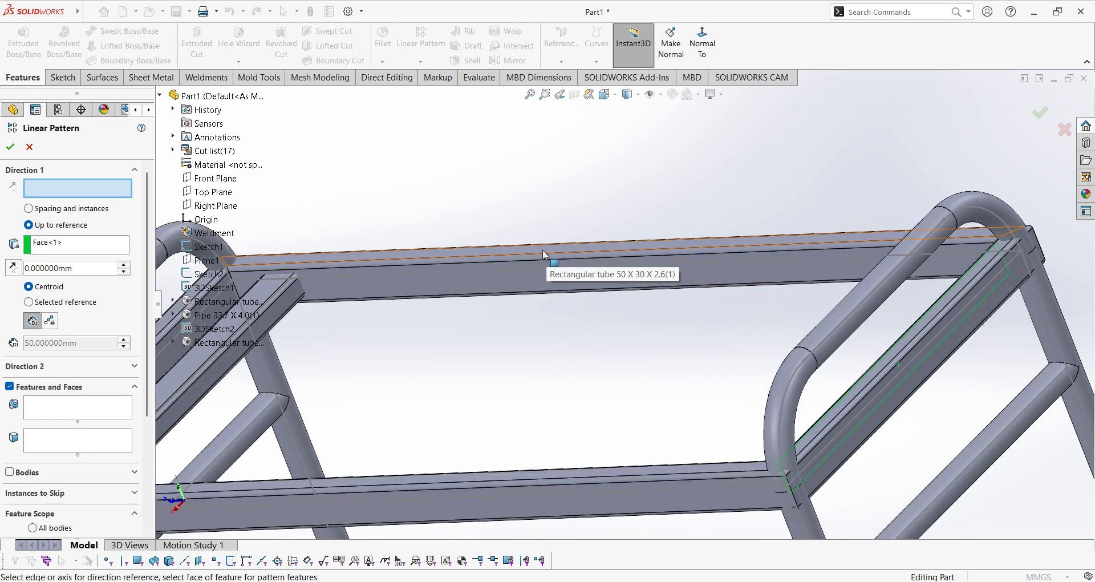
click(532, 254)
scroll(532, 255, up, 3)
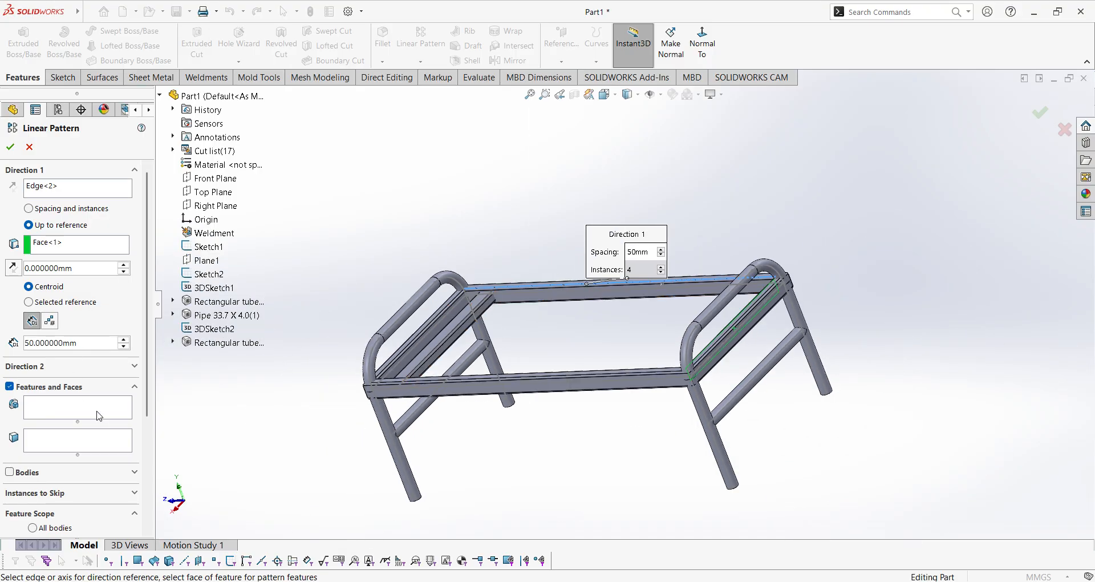
Try to add the second rectangular tube structural member to the pattern's features and faces
click(99, 416)
click(201, 344)
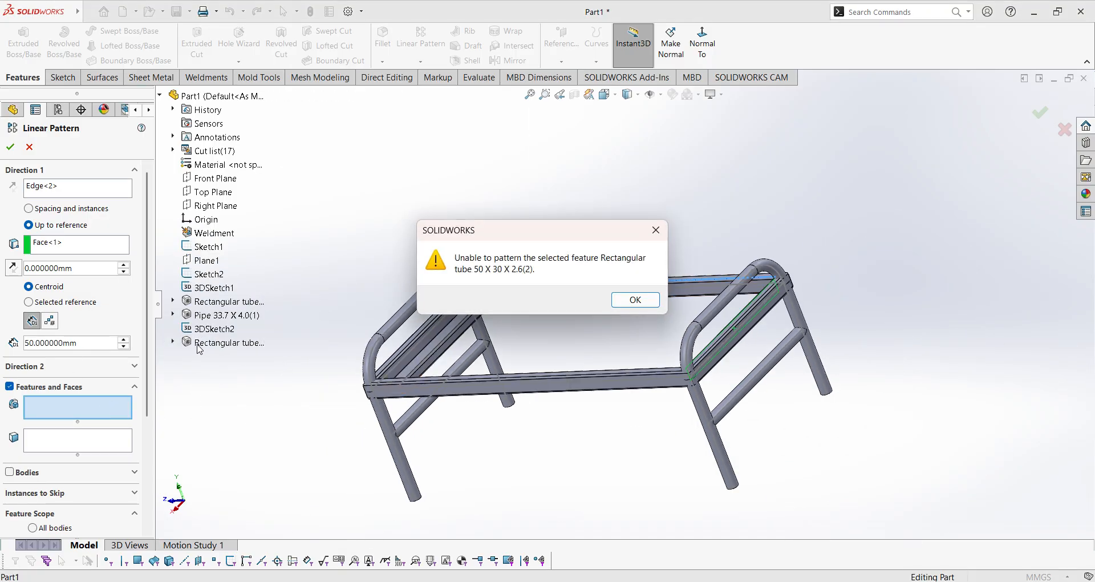
click(644, 303)
scroll(640, 326, down, 3)
middle_drag(616, 381, 627, 391)
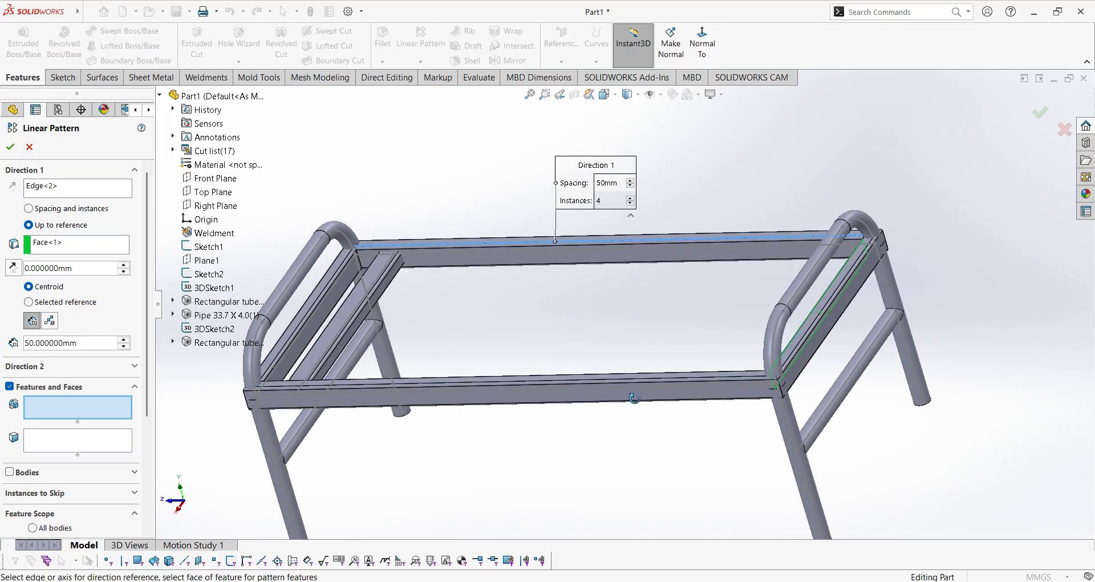
click(94, 439)
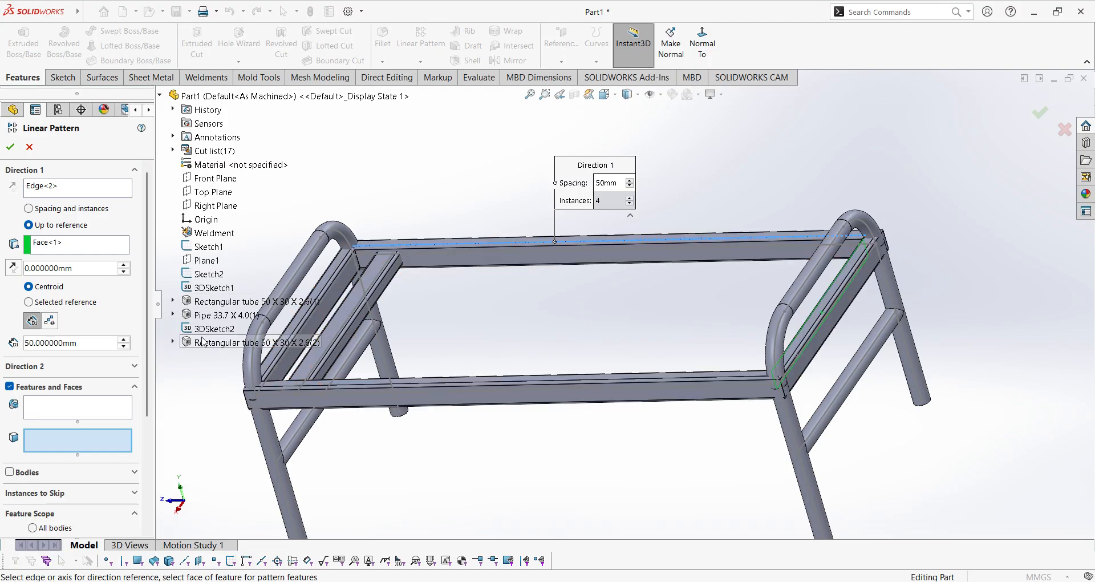
click(217, 344)
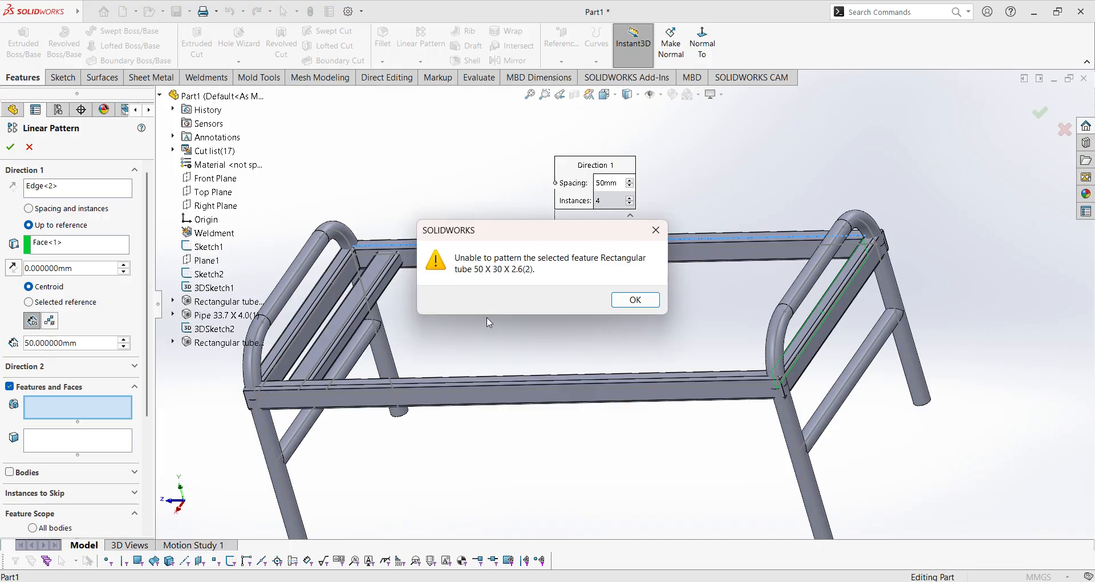
click(632, 298)
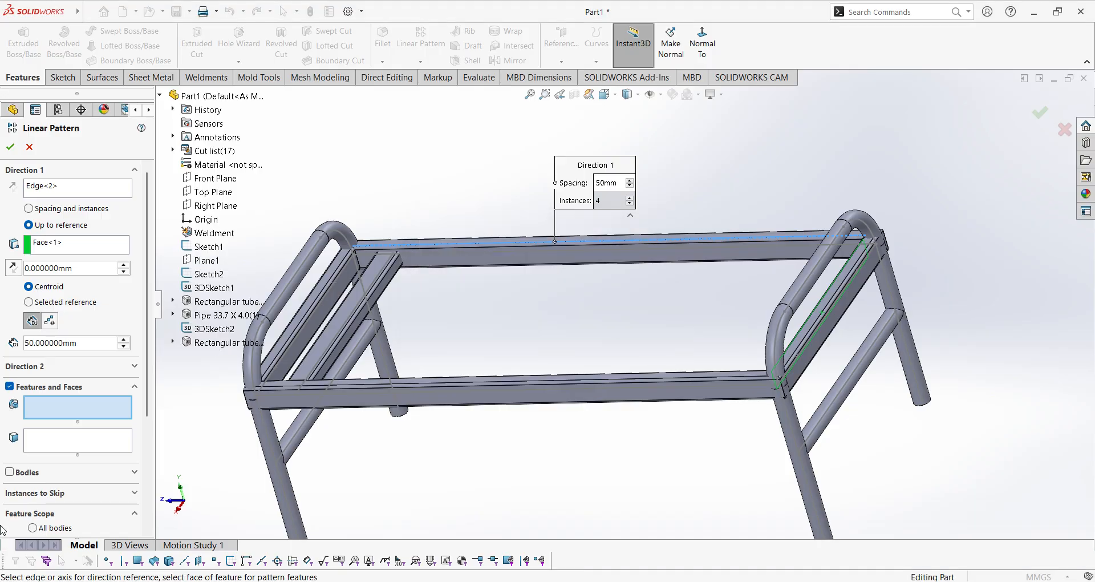
Switch the pattern from features to bodies and select the rectangular tube cross member as the body to pattern
click(35, 474)
scroll(93, 490, down, 2)
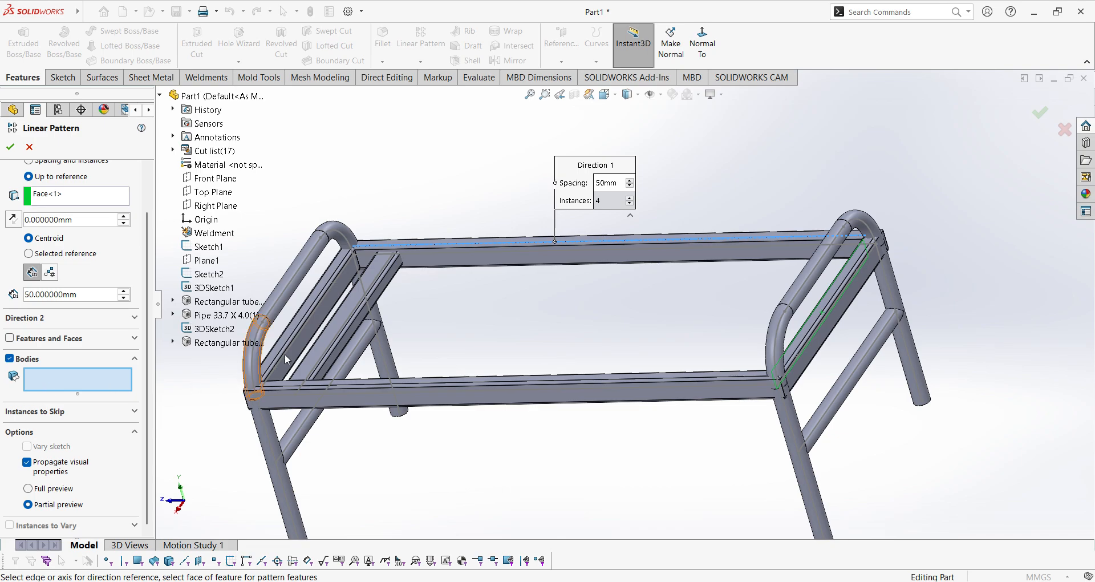
click(320, 361)
middle_drag(320, 361, 189, 483)
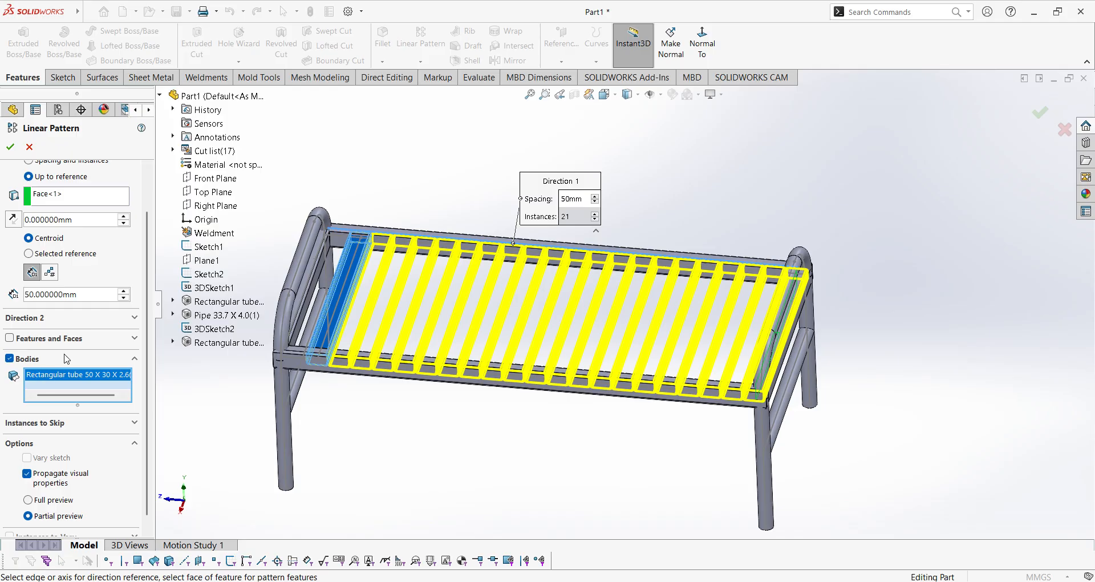
scroll(688, 356, down, 1)
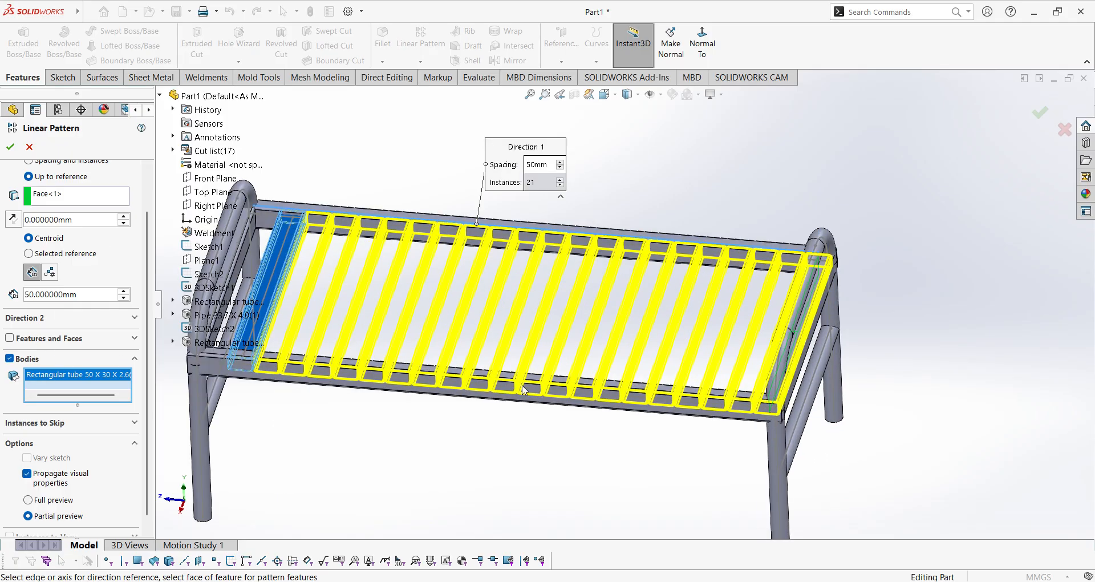
middle_drag(483, 426, 488, 435)
scroll(121, 253, up, 2)
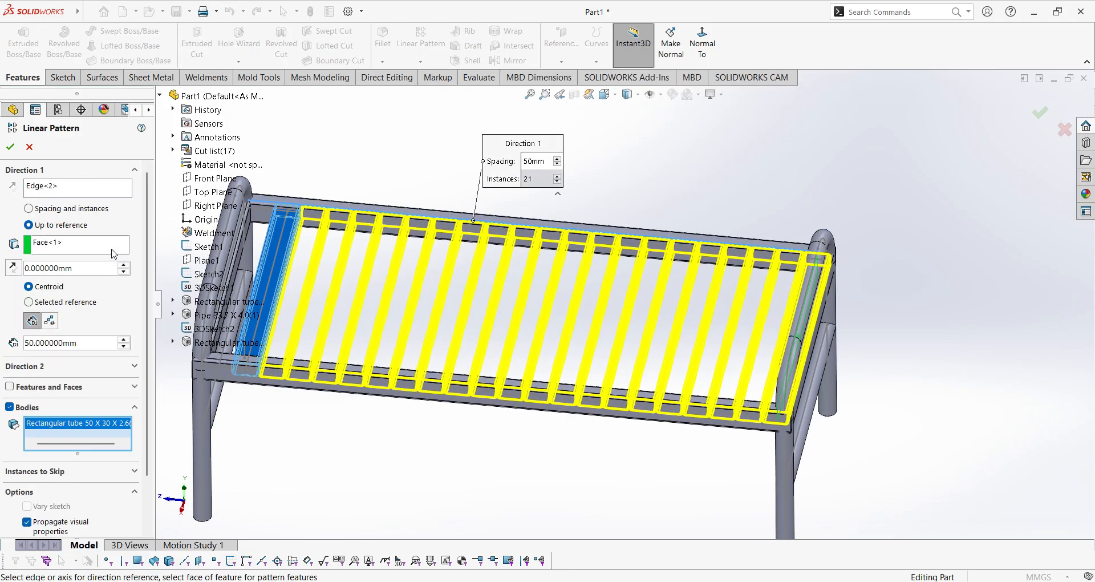
Set the pattern's offset from the end reference to 10 mm and its spacing to 100 mm
click(124, 272)
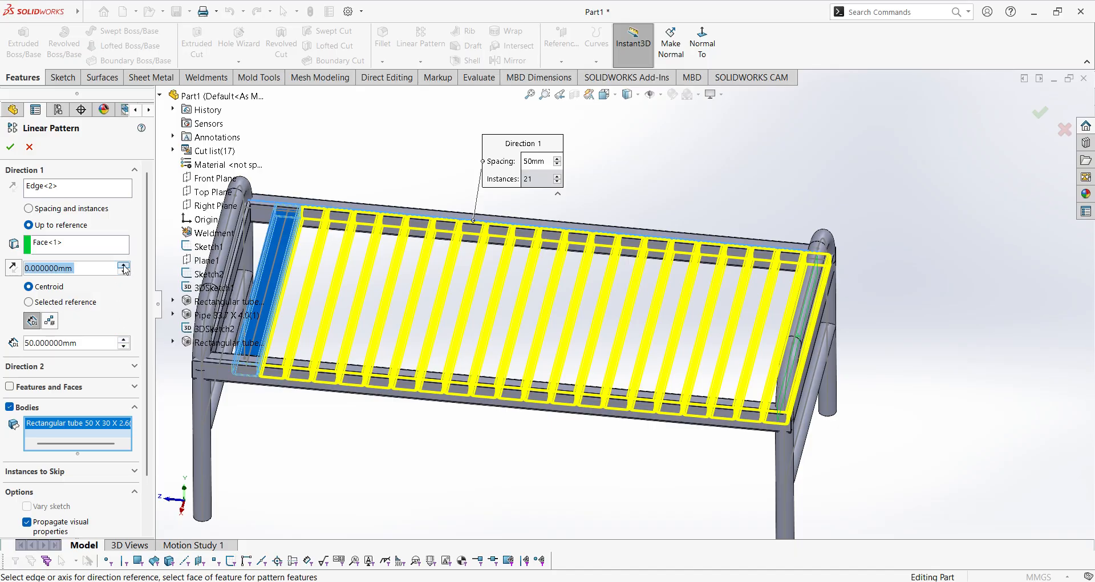
click(124, 265)
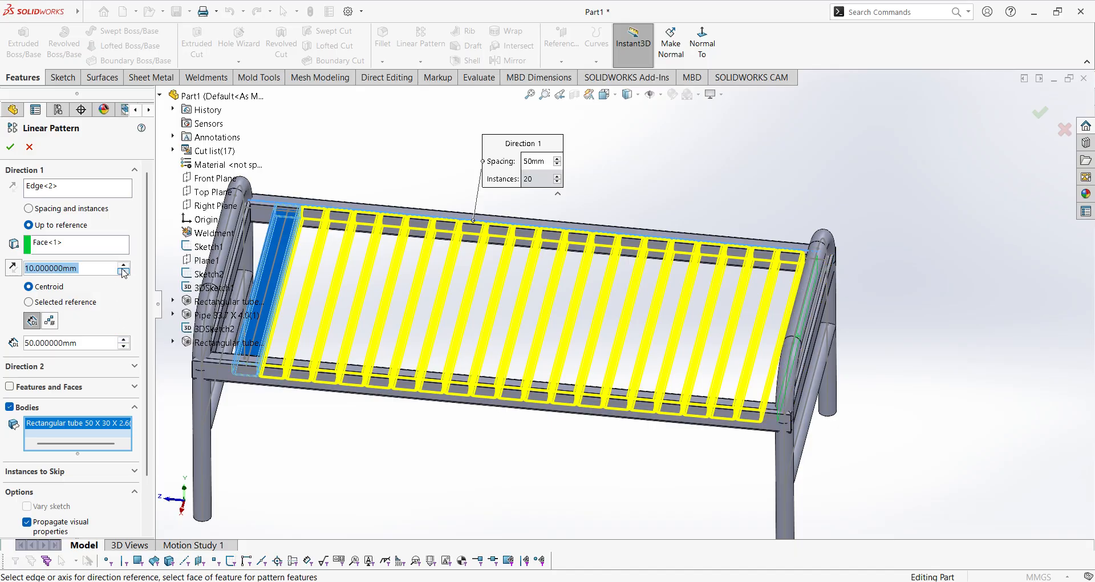
click(125, 339)
click(124, 339)
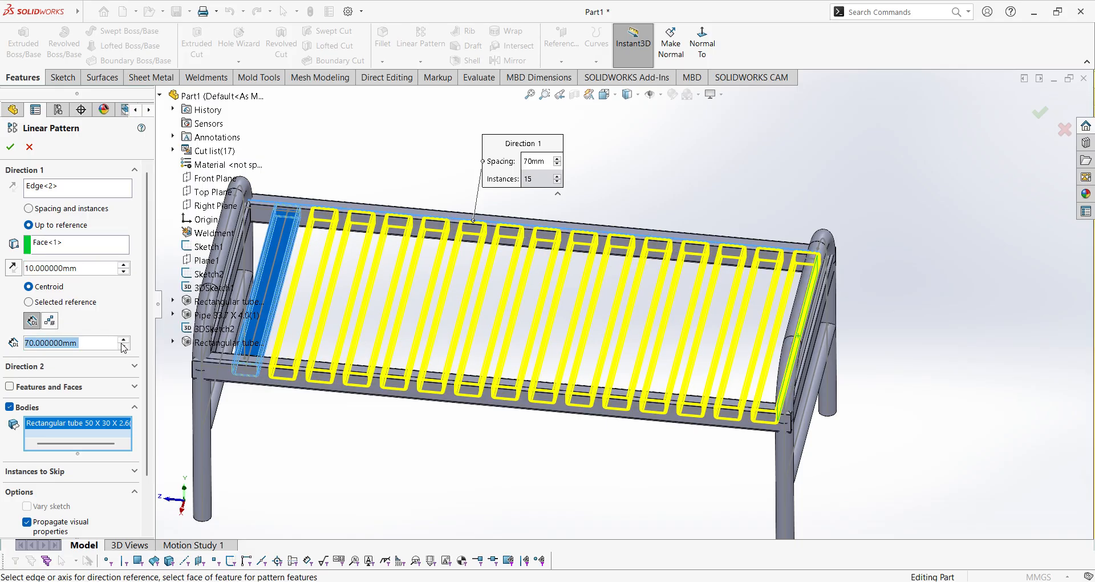
click(122, 344)
click(122, 344)
click(123, 338)
click(123, 338)
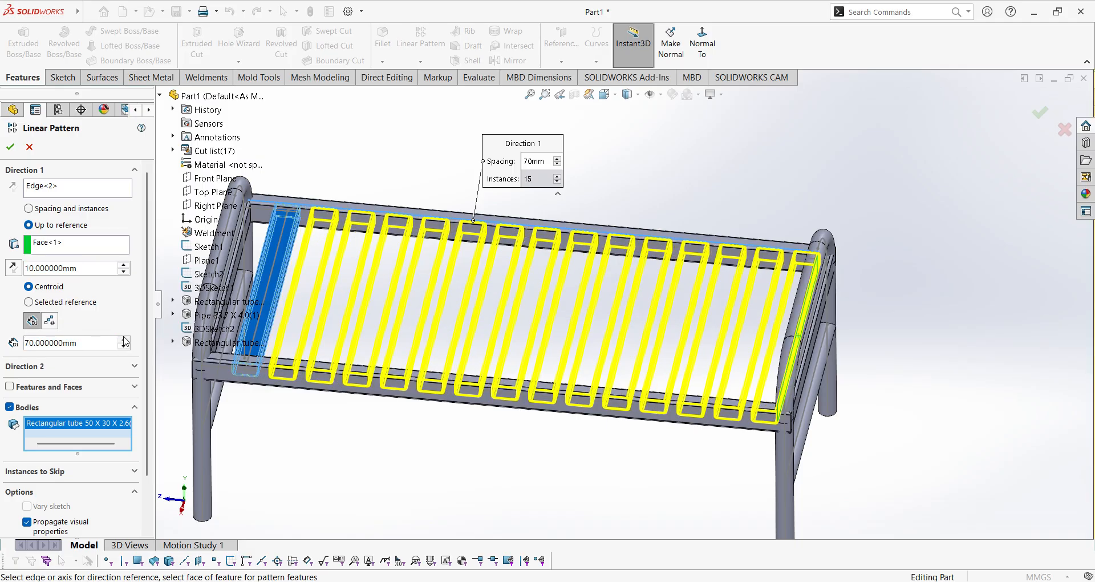
click(123, 339)
click(124, 339)
click(124, 339)
click(124, 339)
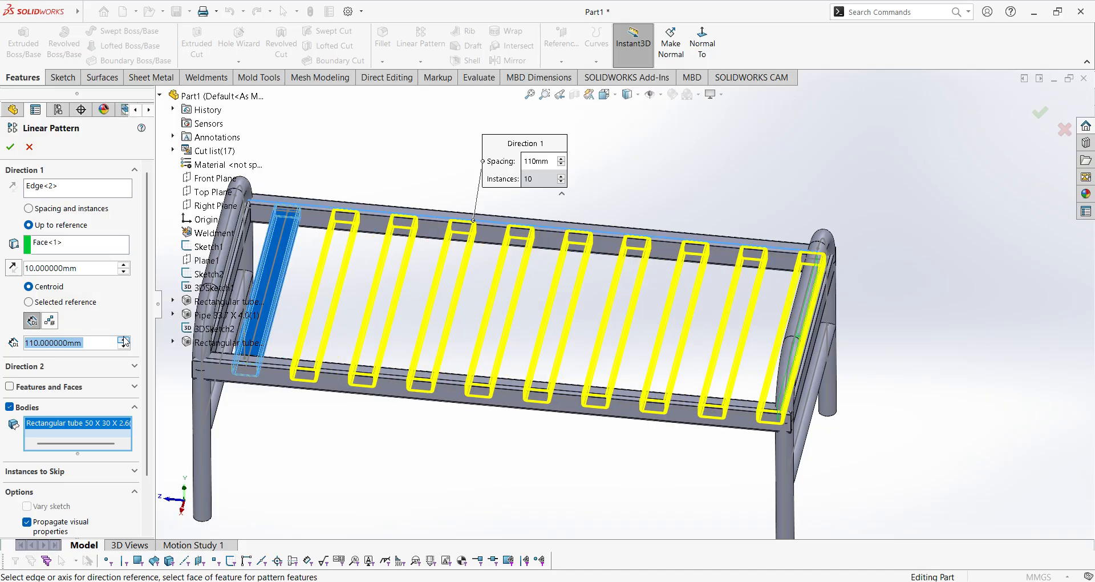
click(124, 346)
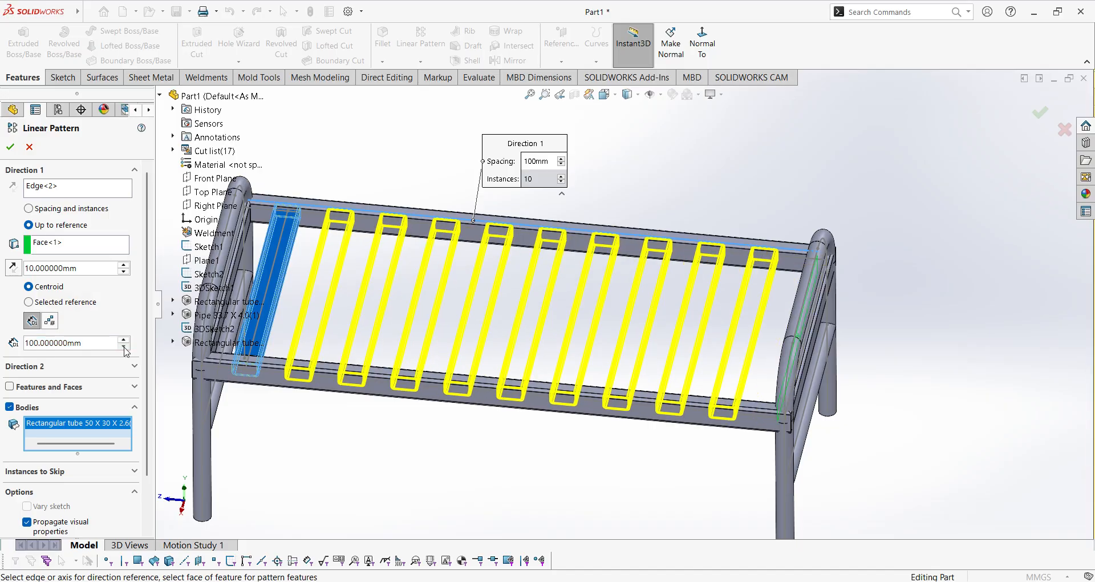
click(124, 345)
click(124, 339)
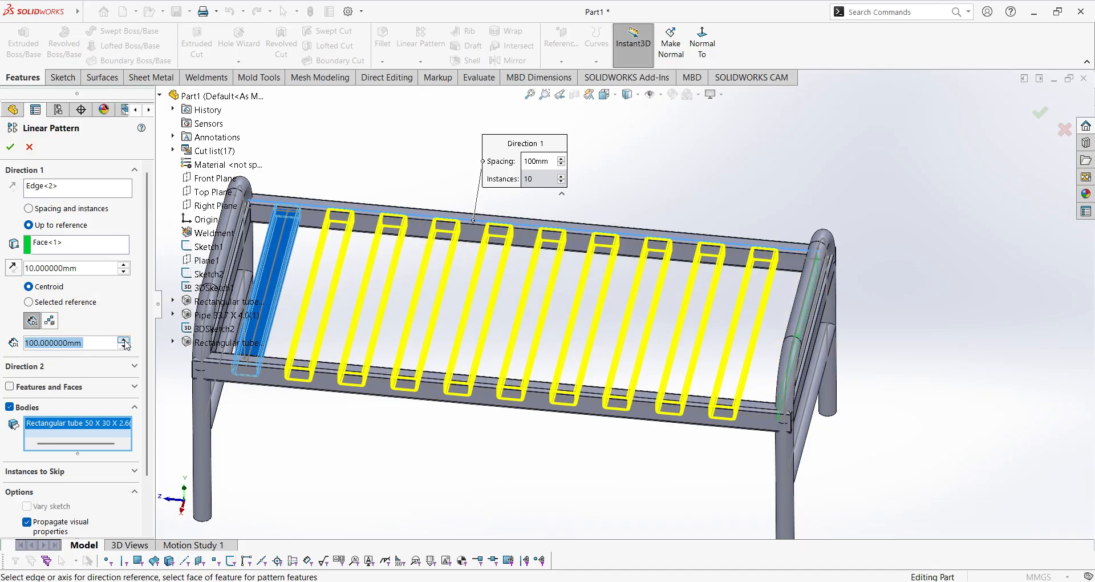
Clear the end reference face from Direction 1 and switch the pattern's extent to Spacing and instances
middle_drag(604, 432, 630, 349)
scroll(634, 359, down, 2)
scroll(457, 352, up, 1)
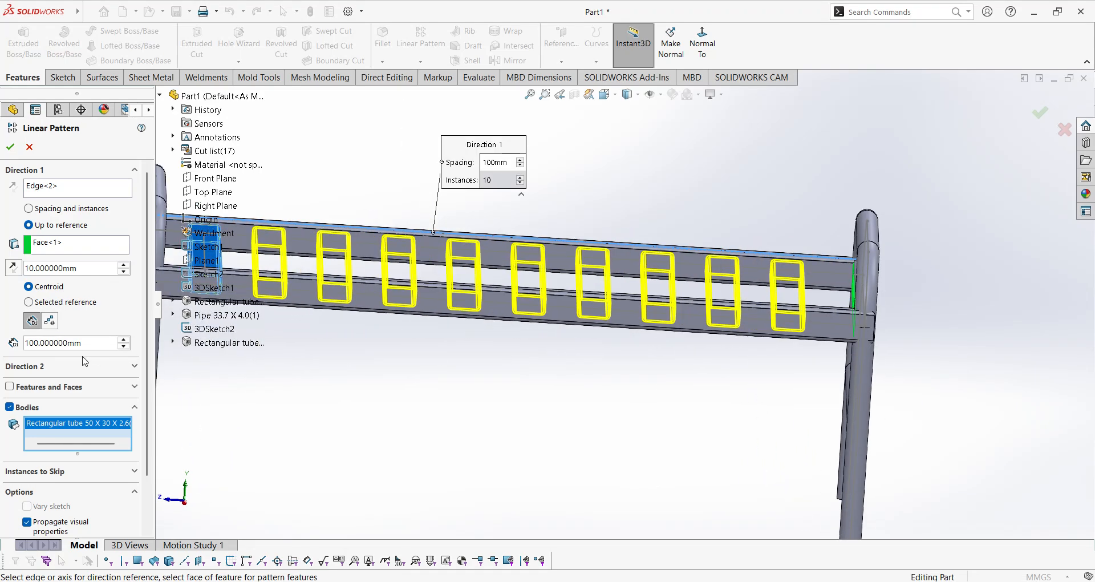
scroll(85, 361, down, 1)
scroll(544, 392, up, 1)
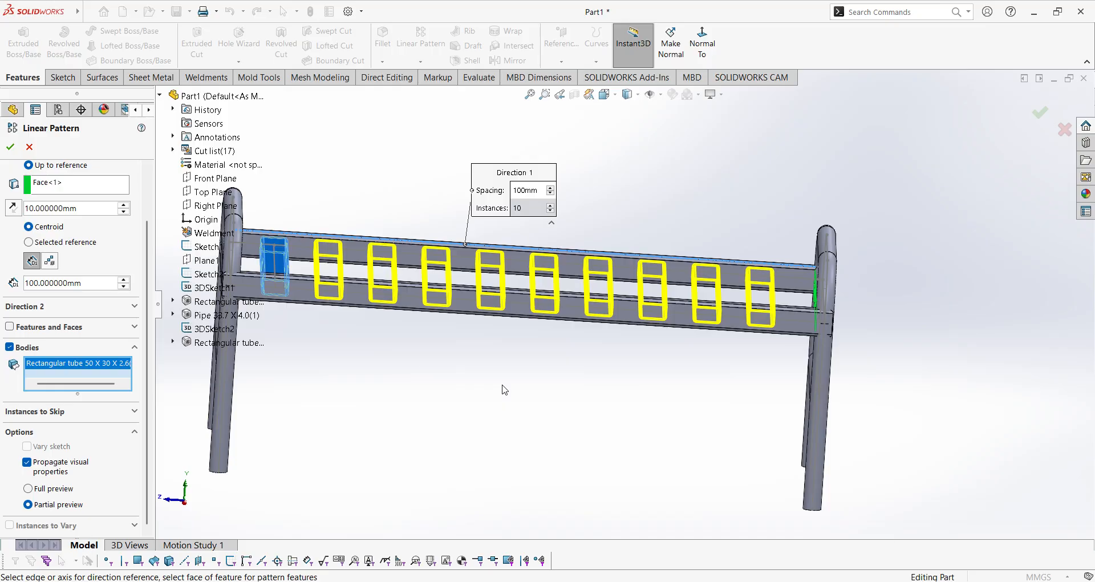
scroll(305, 330, down, 2)
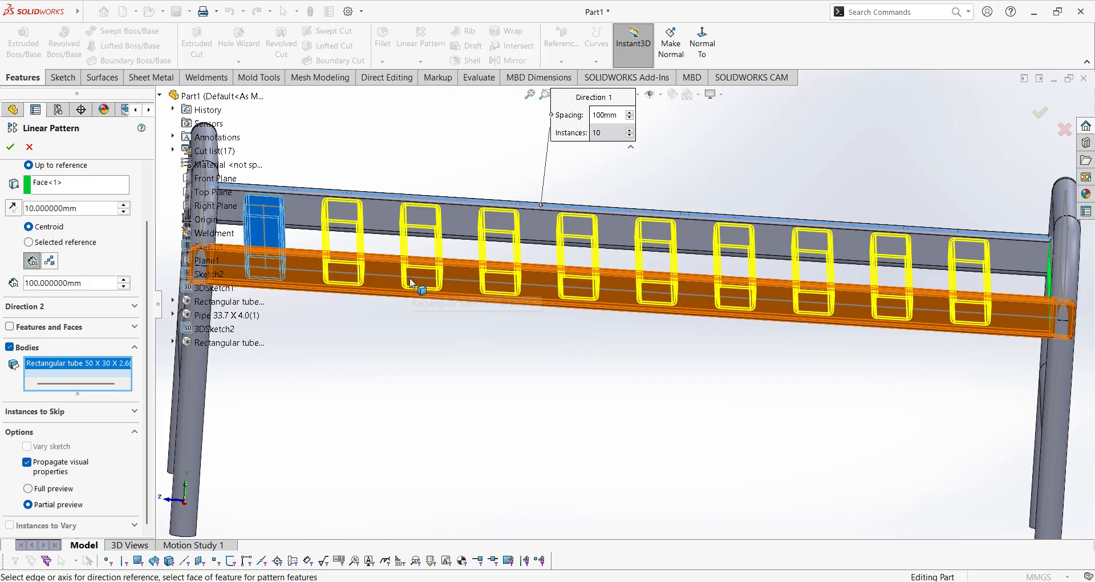
scroll(116, 297, up, 2)
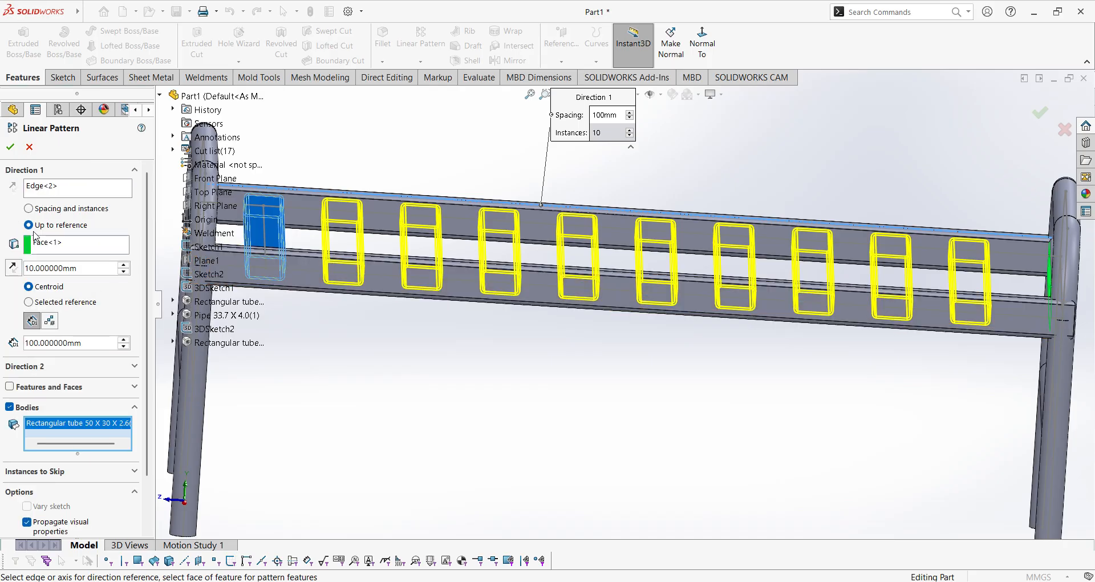
right_click(64, 246)
click(112, 253)
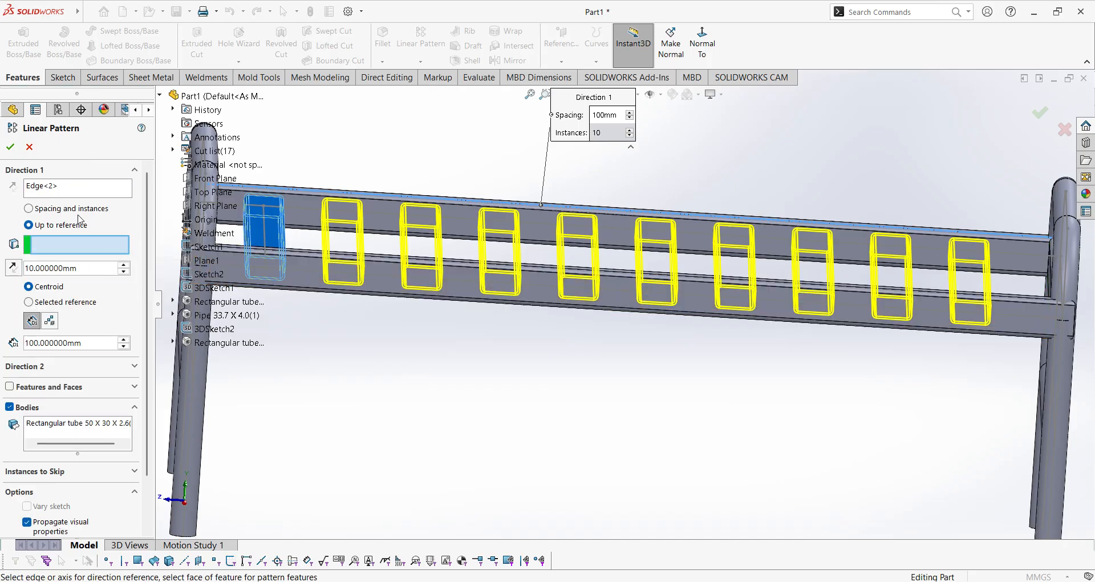
scroll(526, 368, up, 2)
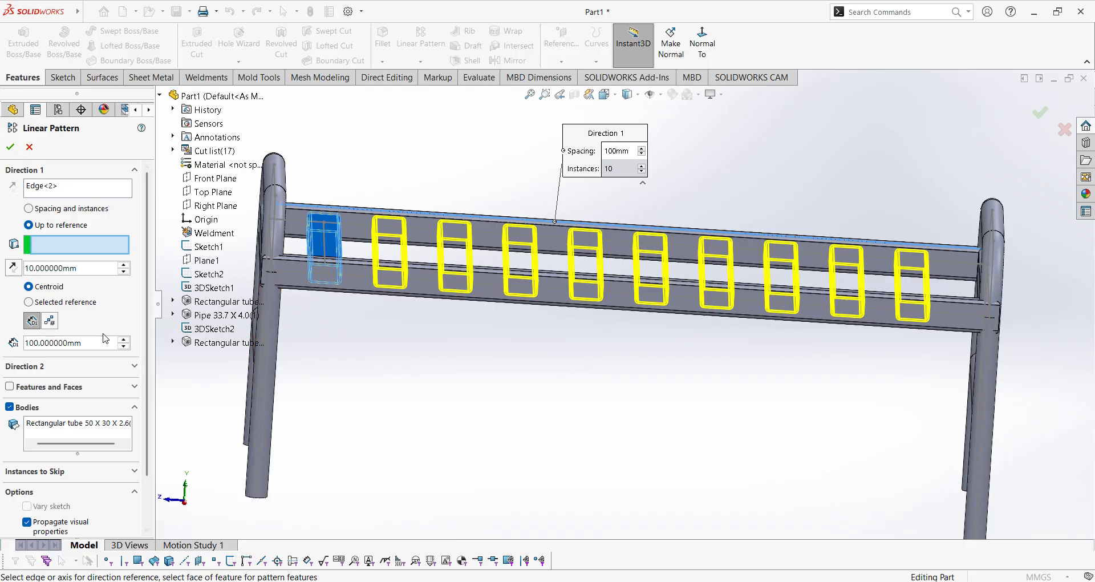
click(28, 209)
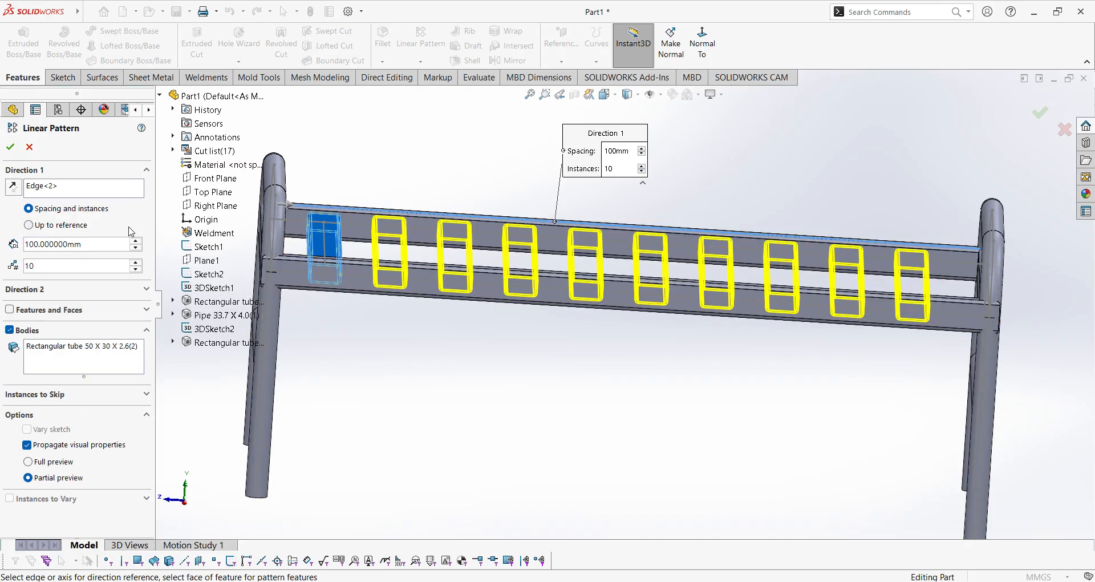
Set the Direction 1 spacing between the cross members to 80 mm
scroll(741, 296, down, 2)
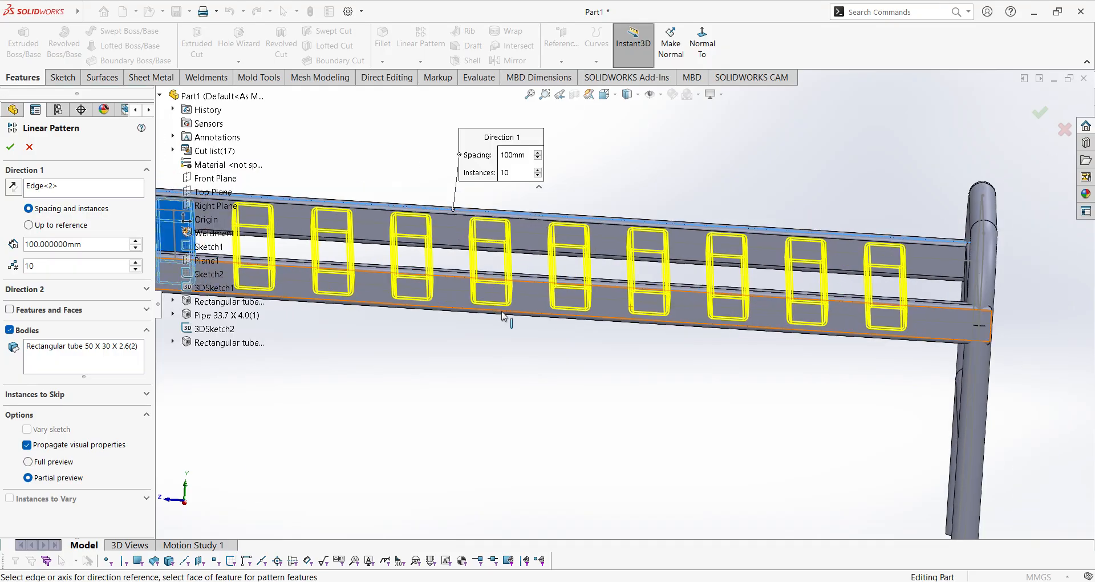
scroll(621, 299, up, 2)
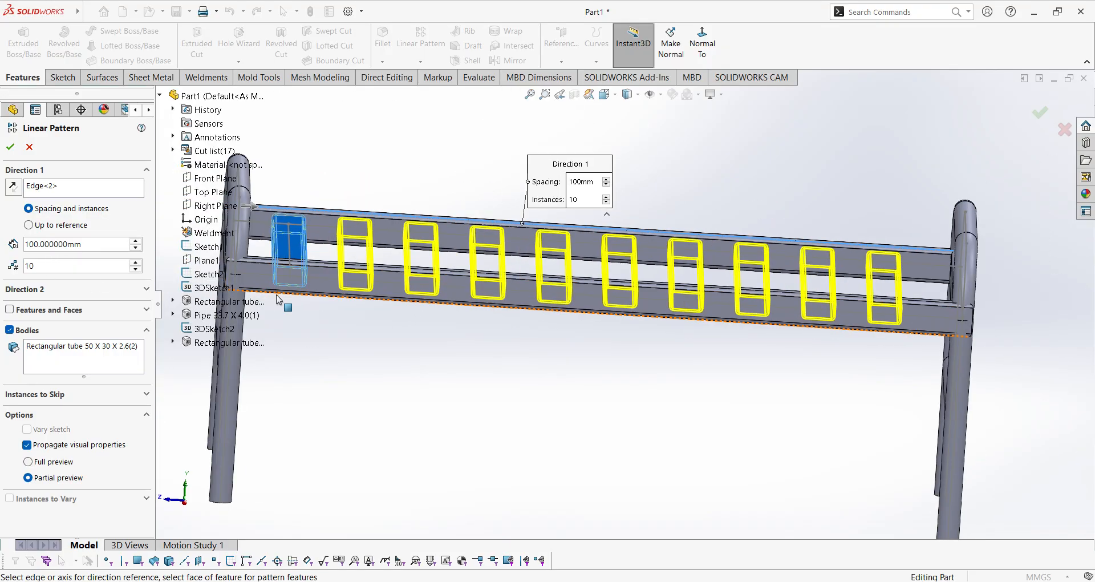
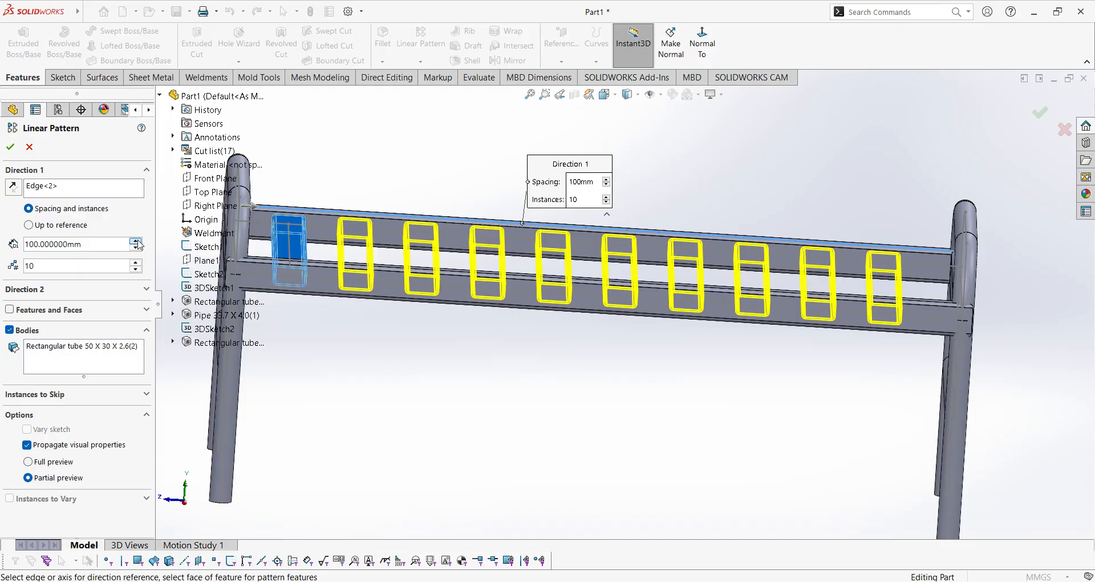
drag(62, 244, 1, 249)
drag(83, 245, 8, 244)
text(80)
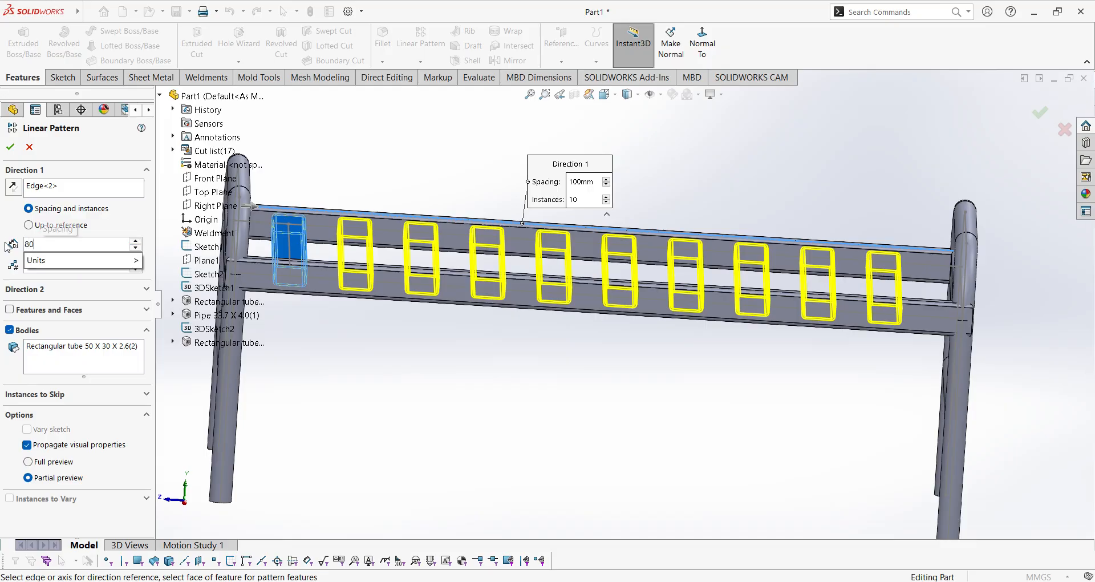
key(Return)
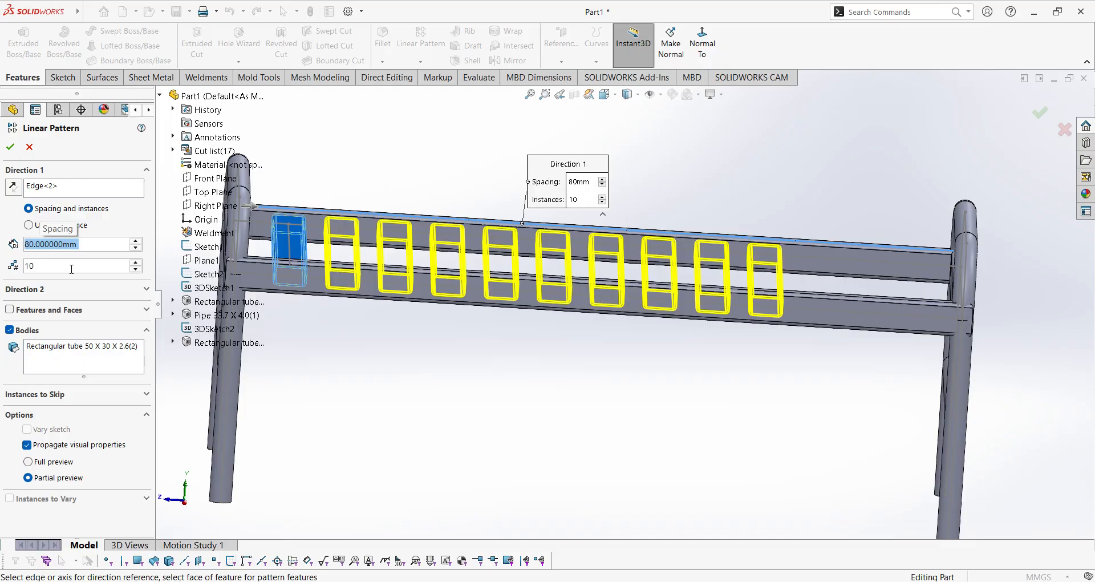
Set the number of cross member instances to 13 and accept the linear pattern
click(136, 264)
click(136, 264)
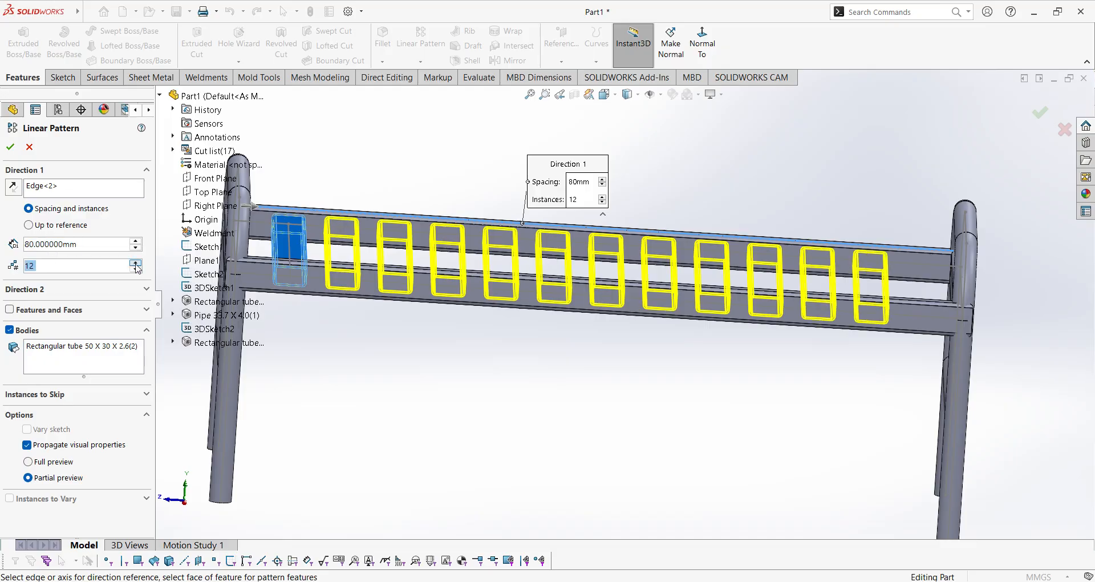
click(135, 264)
scroll(951, 335, down, 3)
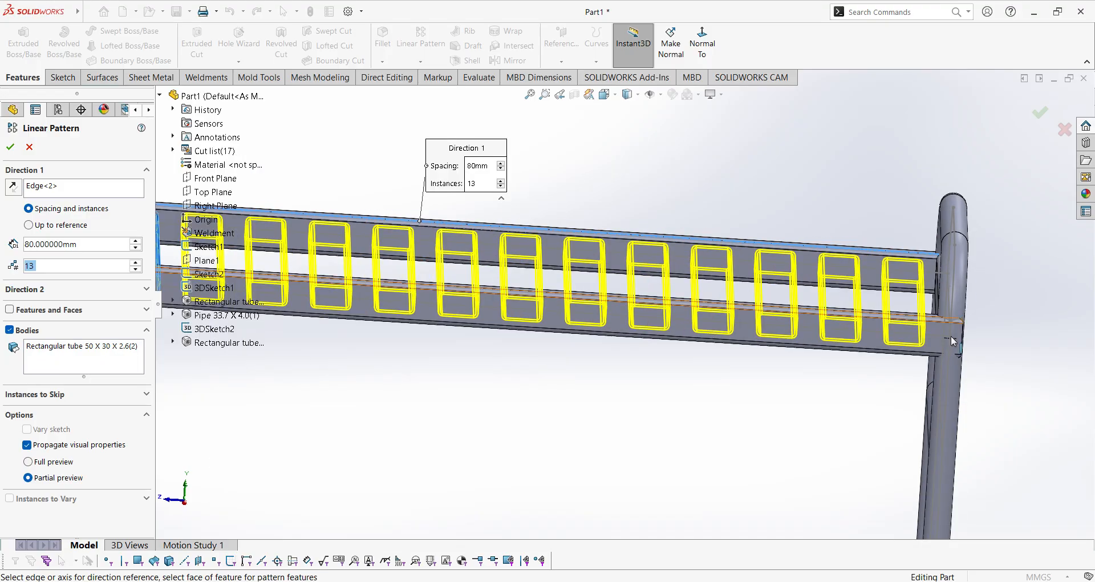
scroll(842, 370, up, 8)
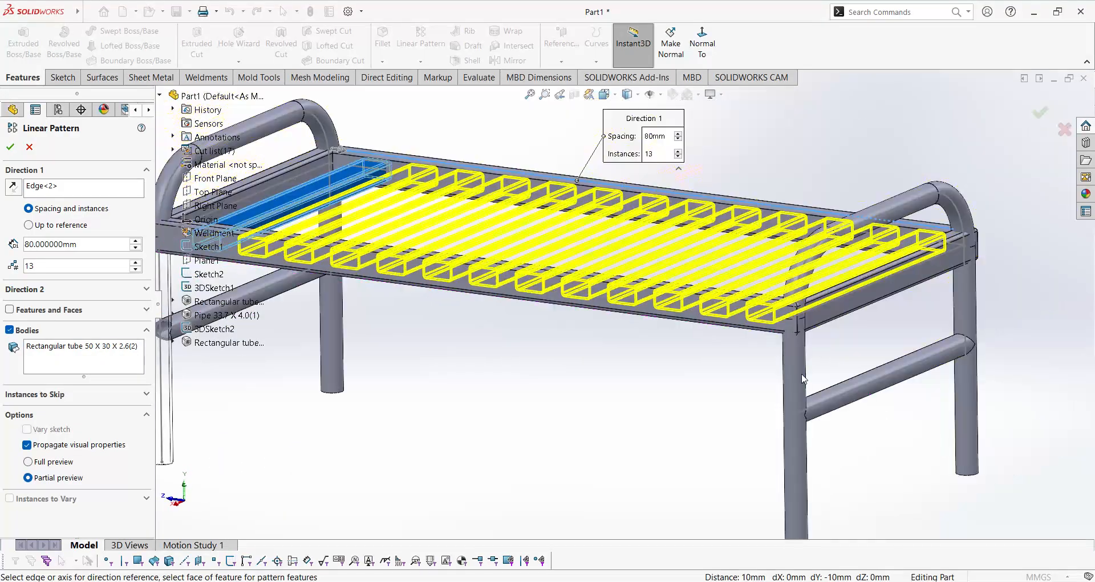
middle_drag(810, 367, 593, 388)
click(10, 147)
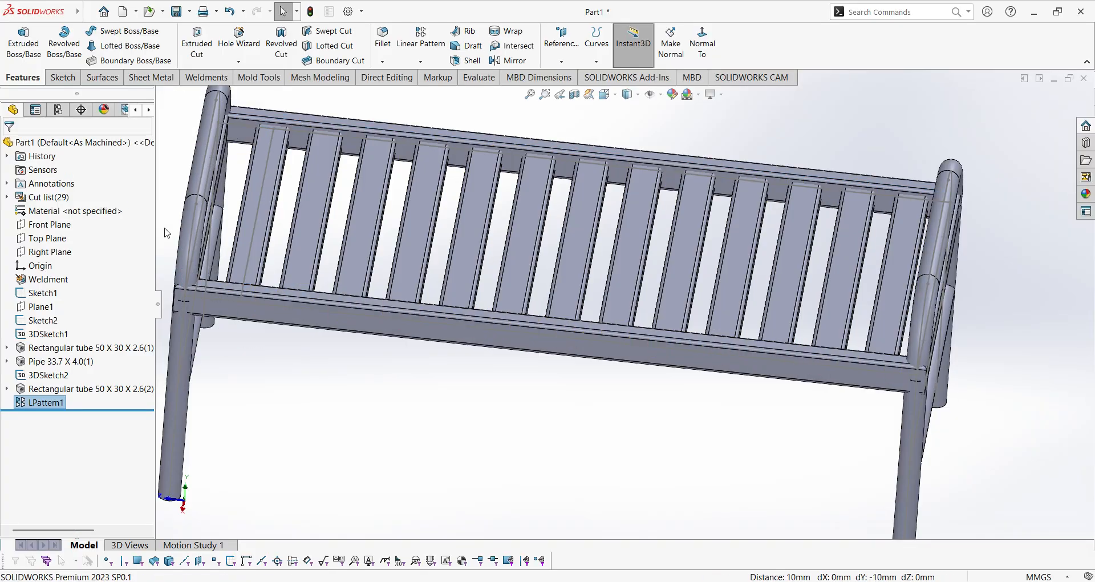
Examine the patterned cross members and the complete bed frame from several sides
scroll(588, 302, up, 4)
click(335, 255)
middle_drag(335, 254, 873, 328)
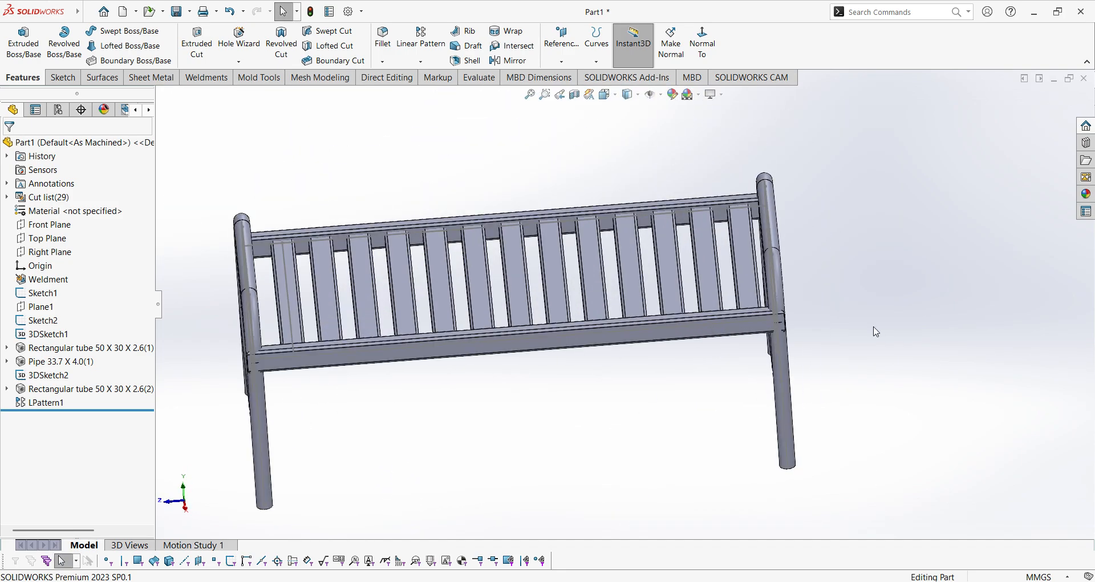
scroll(627, 320, down, 5)
scroll(628, 321, up, 5)
middle_drag(628, 321, 434, 229)
scroll(423, 316, down, 2)
scroll(423, 315, up, 1)
middle_drag(423, 315, 365, 308)
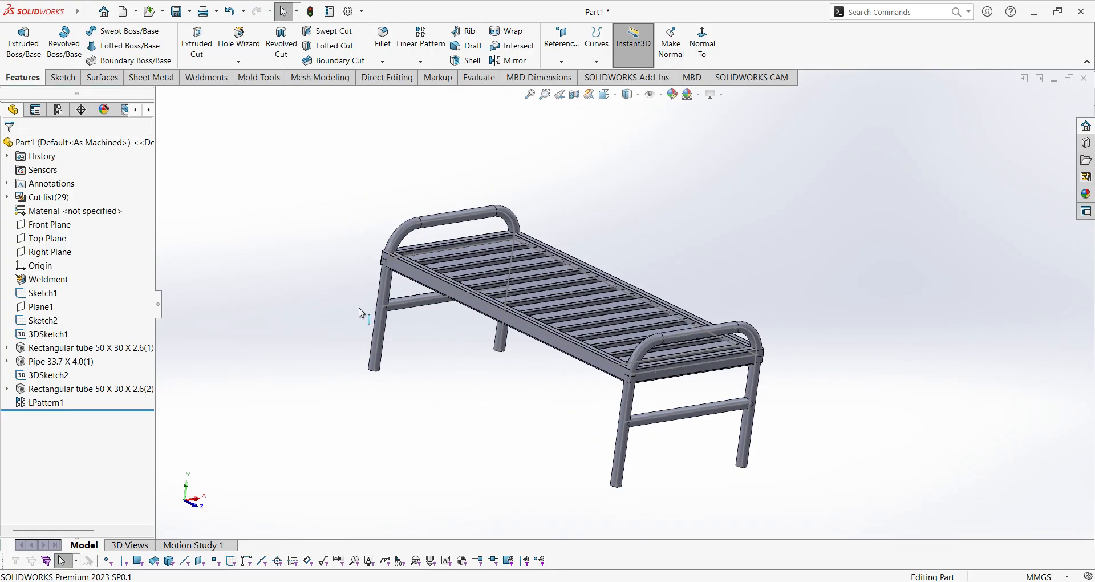
right_click(81, 211)
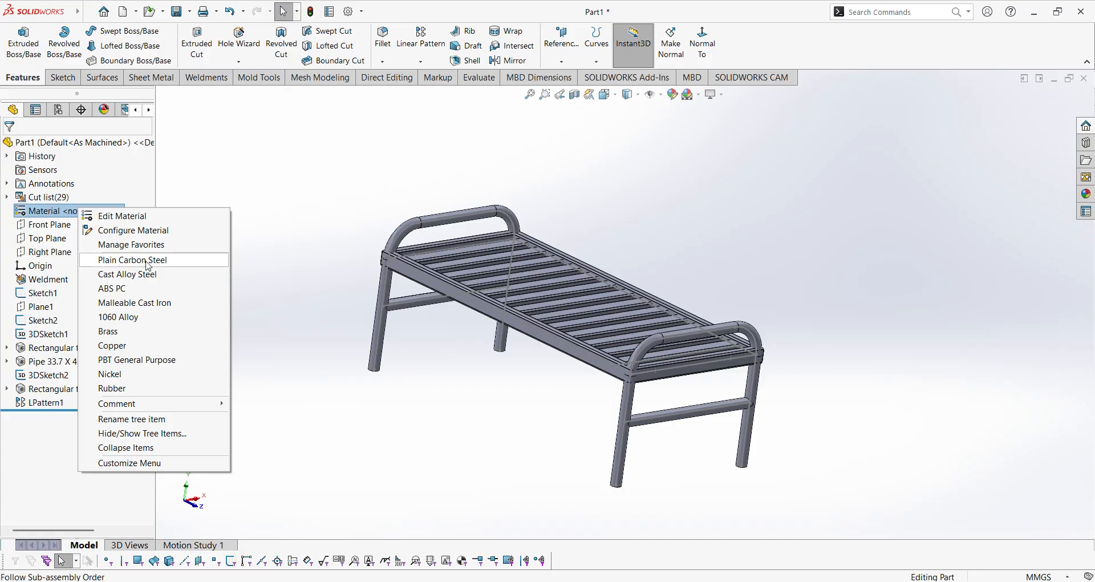
click(250, 242)
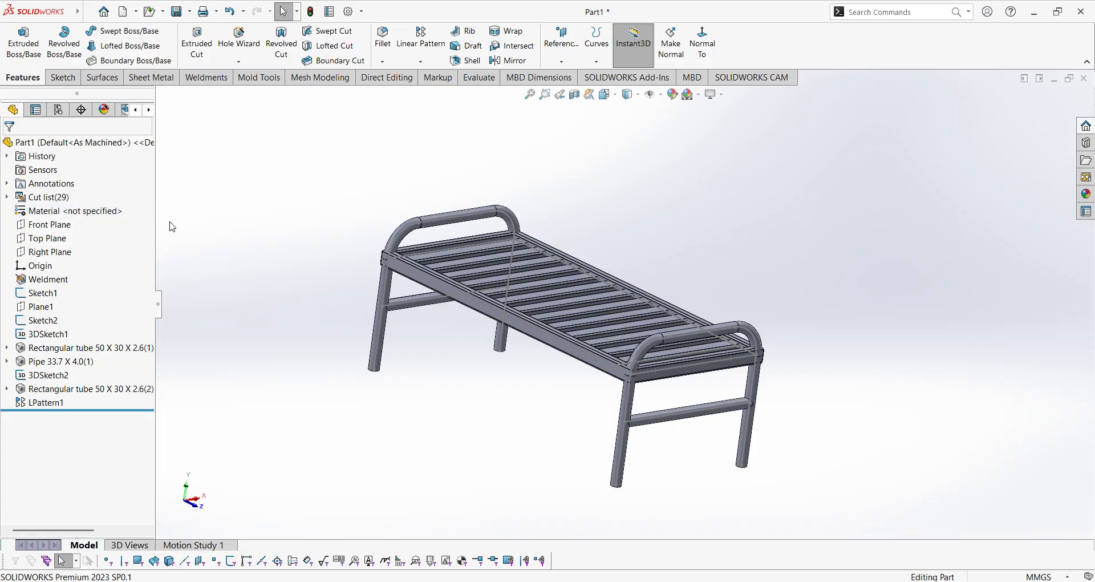
right_click(96, 210)
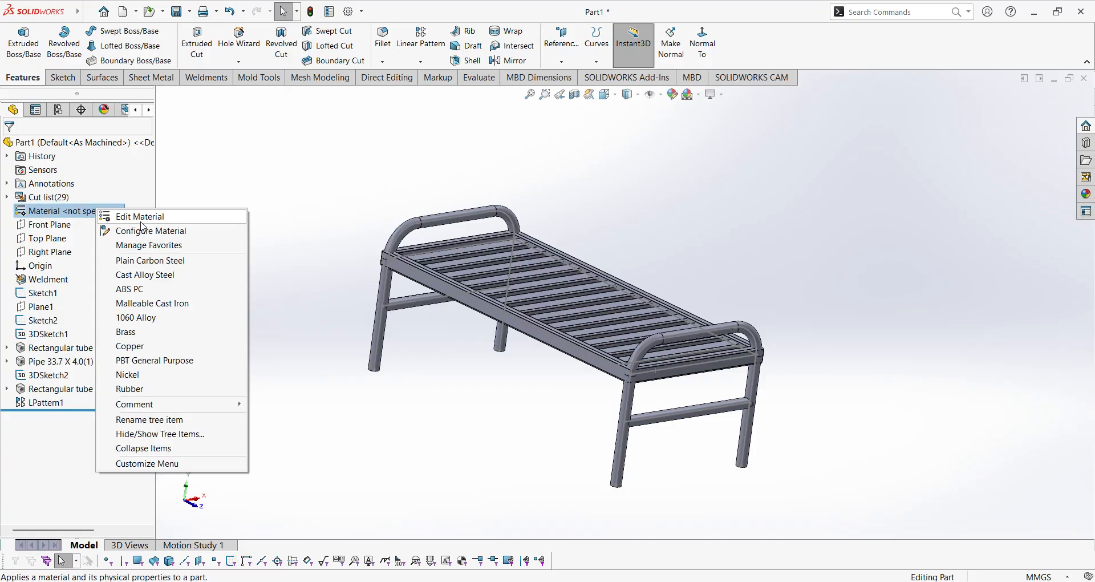
click(162, 219)
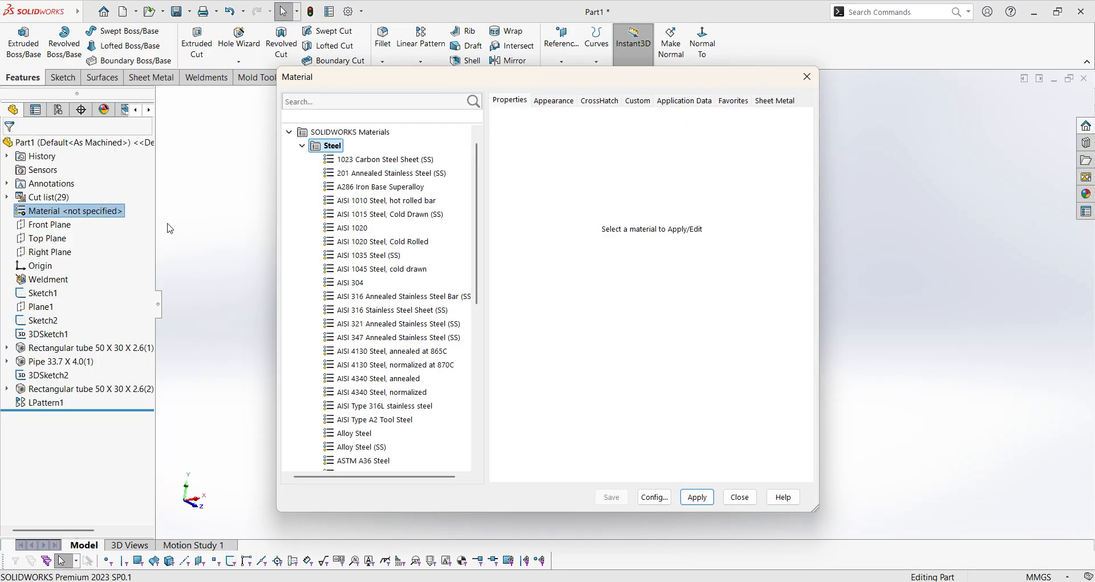
click(809, 78)
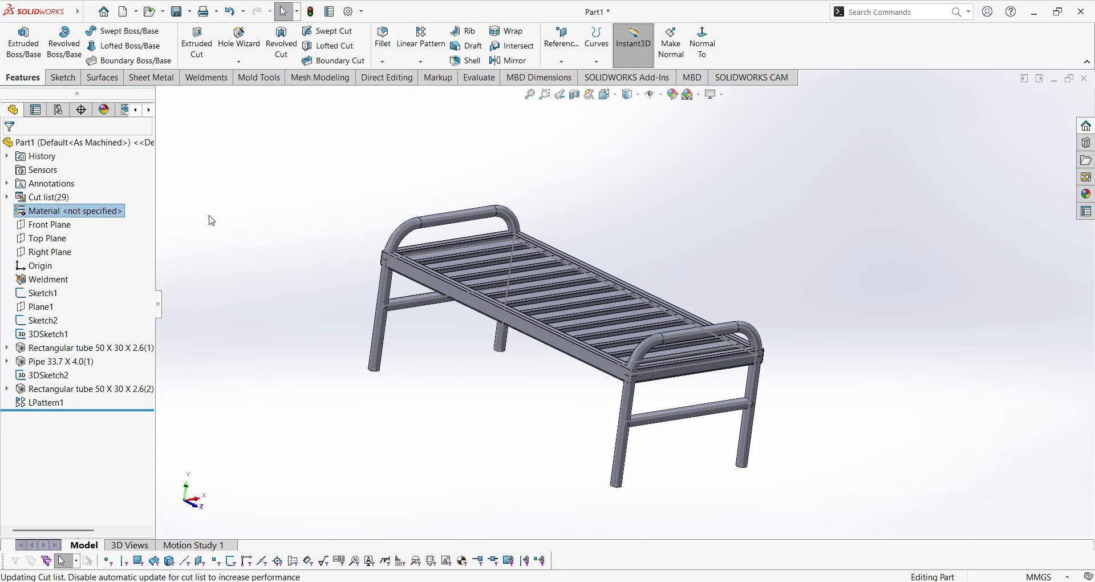
click(246, 240)
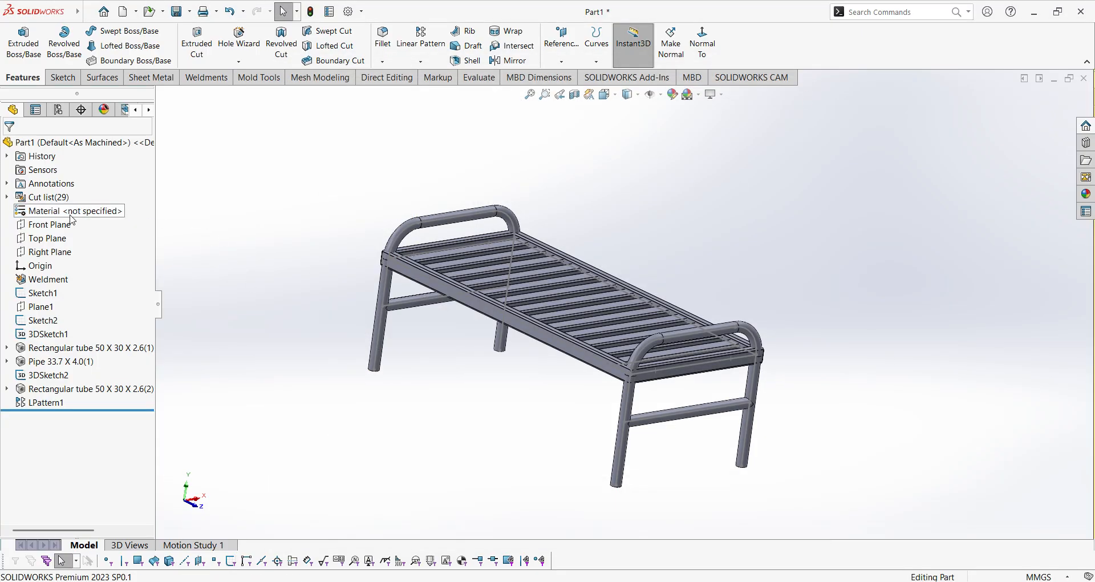
Assign the AISI 1020 material from the Steel category to the part
right_click(72, 219)
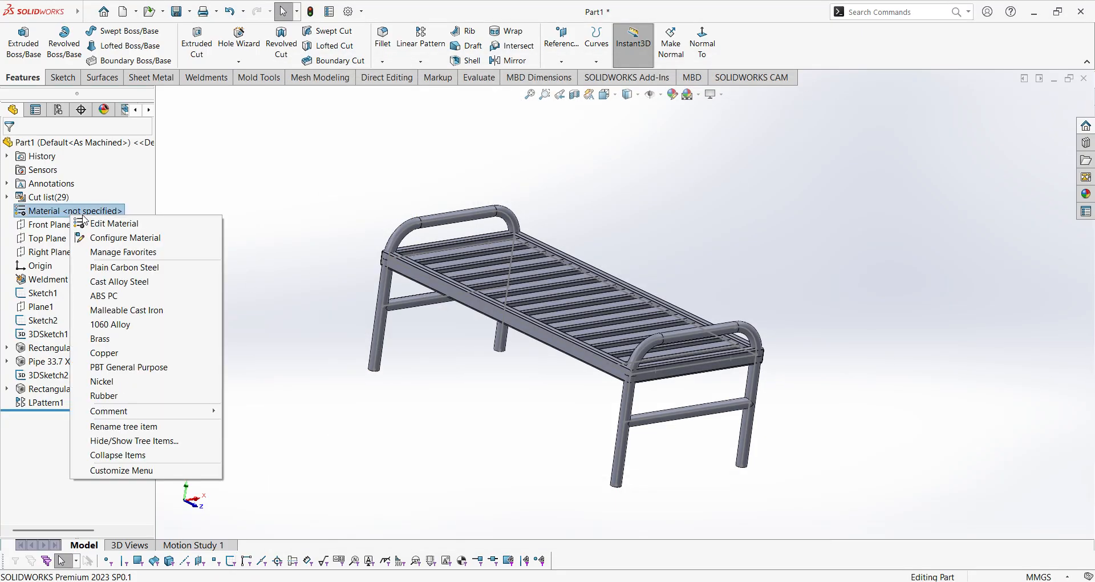
click(111, 226)
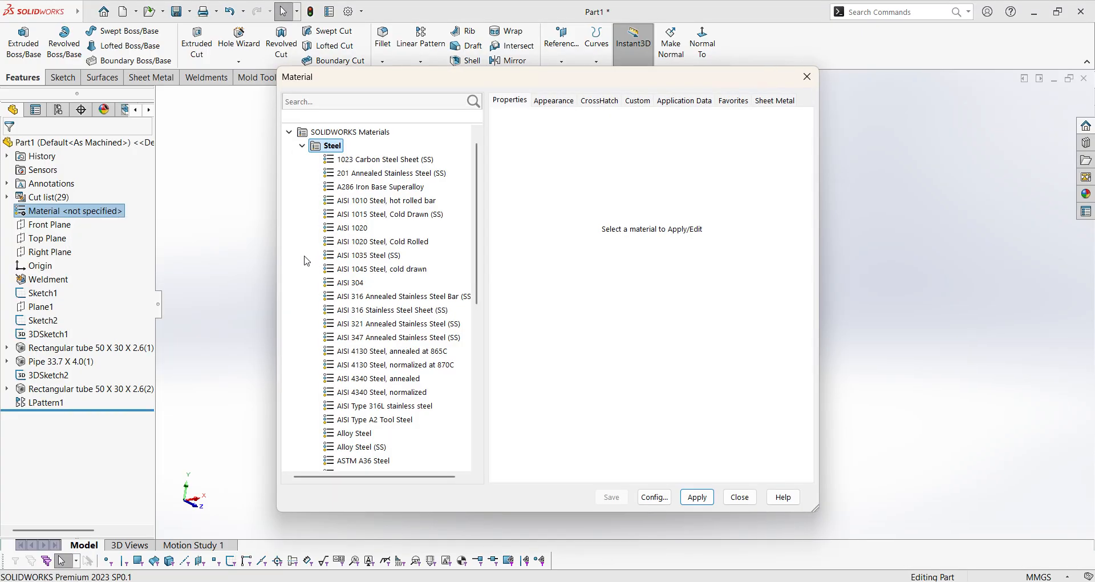
click(304, 147)
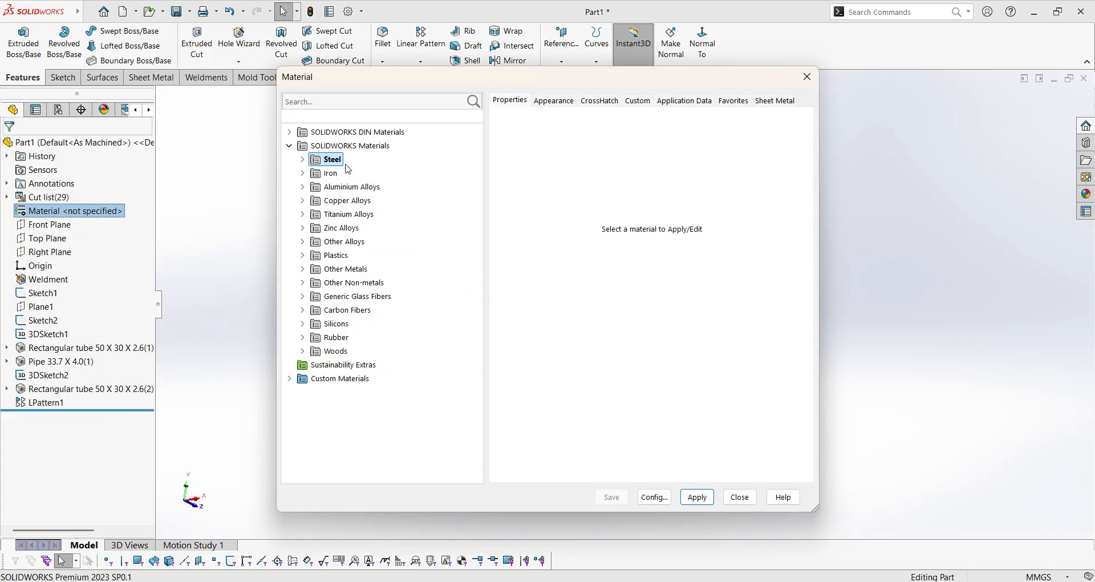
click(307, 164)
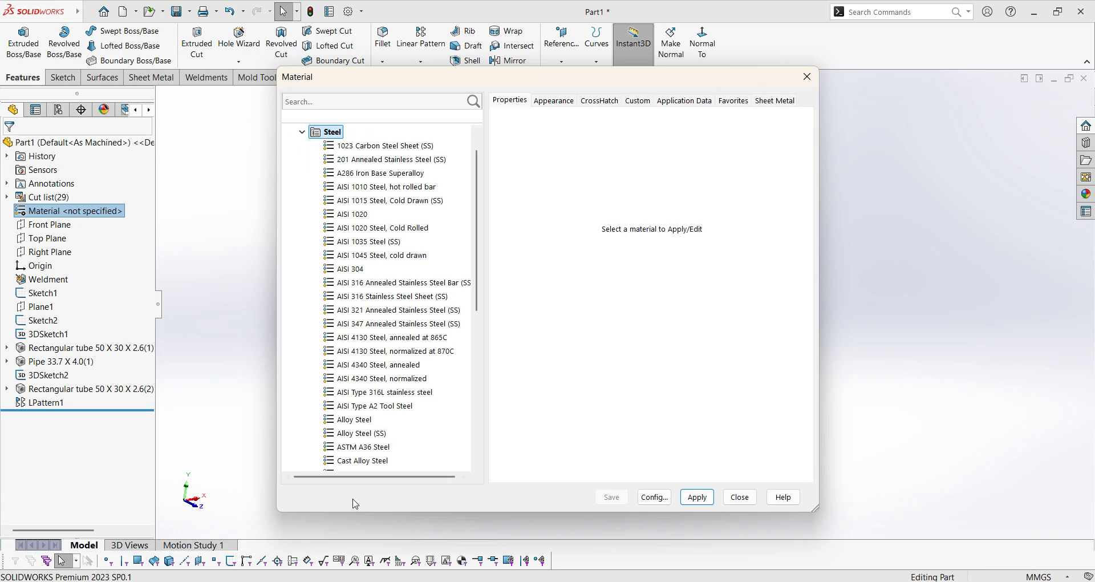
click(354, 214)
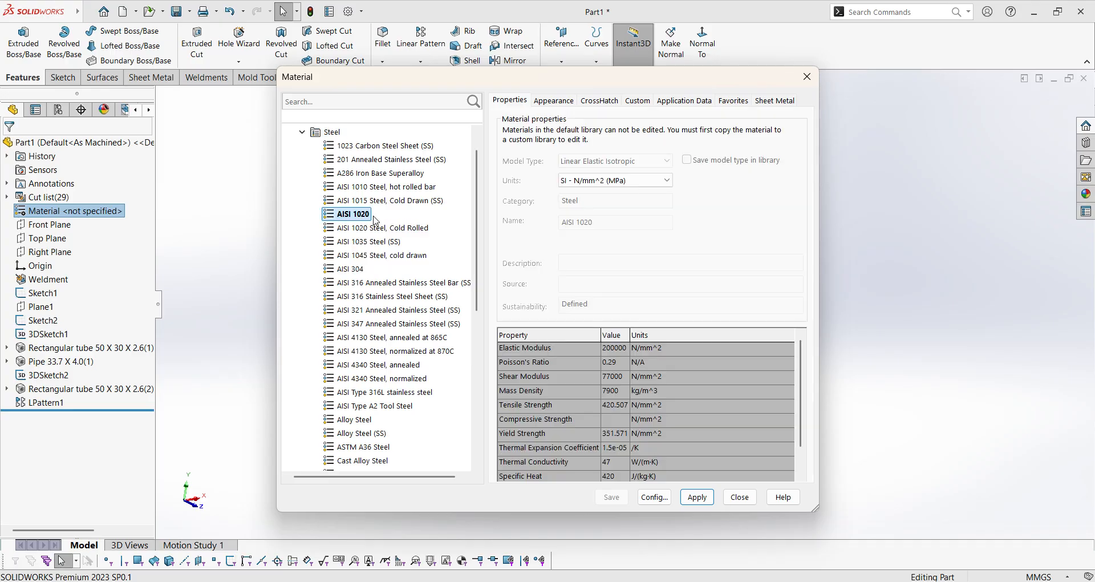
click(697, 497)
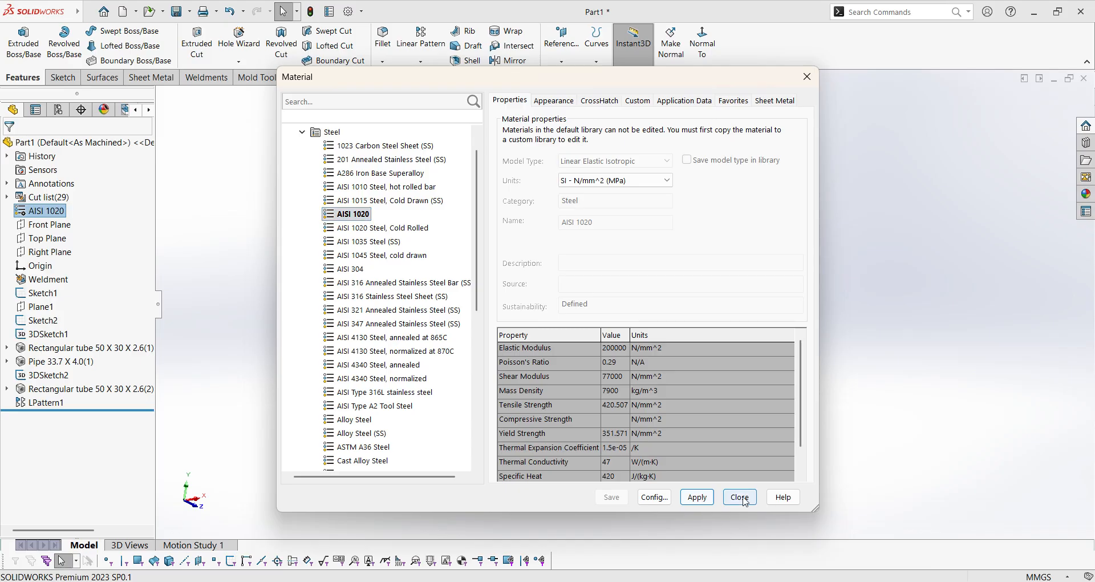
click(740, 497)
Examine the bed frame and the corner where the rectangular rails overlap the pipe leg
scroll(683, 425, down, 5)
middle_drag(570, 376, 489, 378)
scroll(564, 308, up, 2)
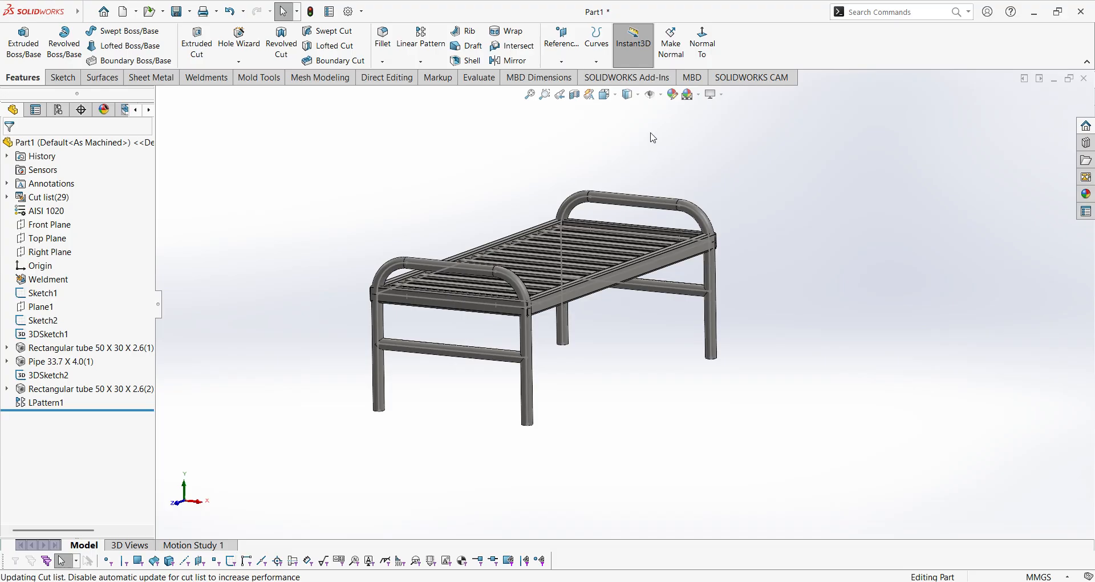
middle_drag(651, 105, 435, 411)
scroll(622, 382, up, 1)
scroll(970, 251, down, 1)
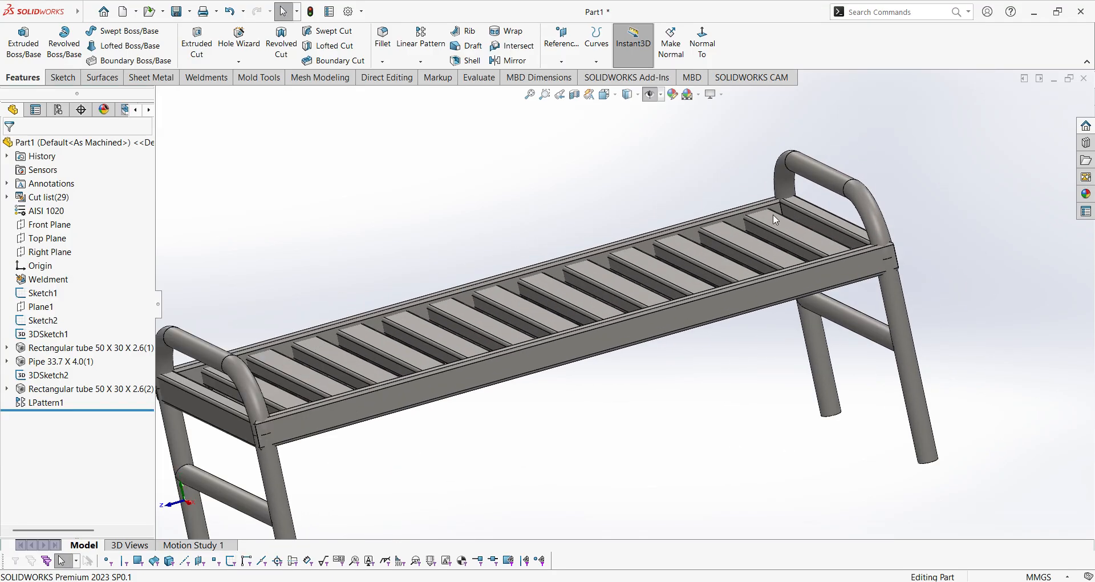
scroll(833, 240, down, 2)
scroll(850, 269, down, 3)
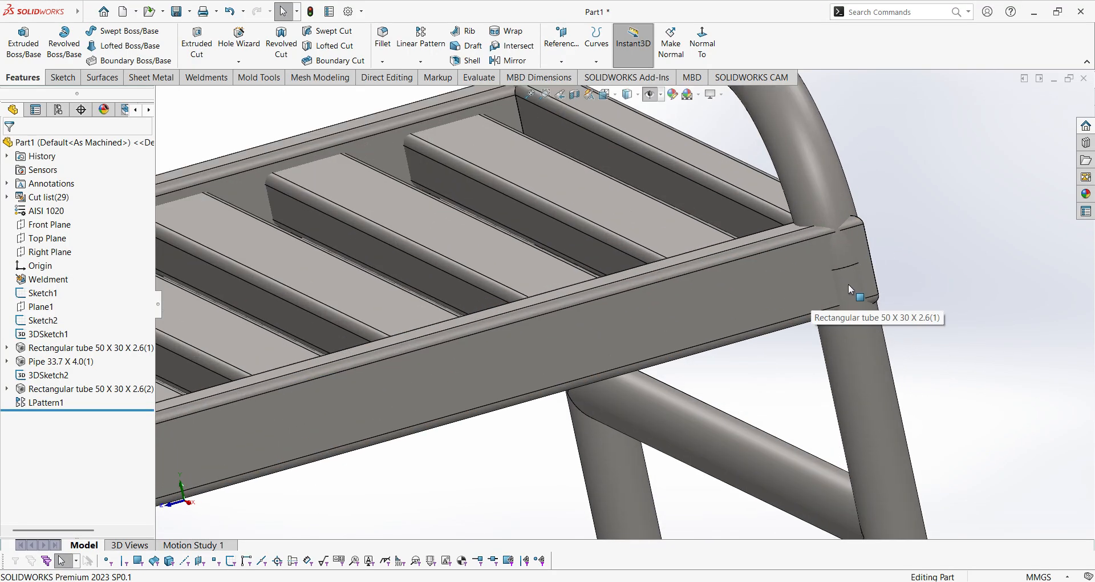
middle_drag(863, 264, 803, 289)
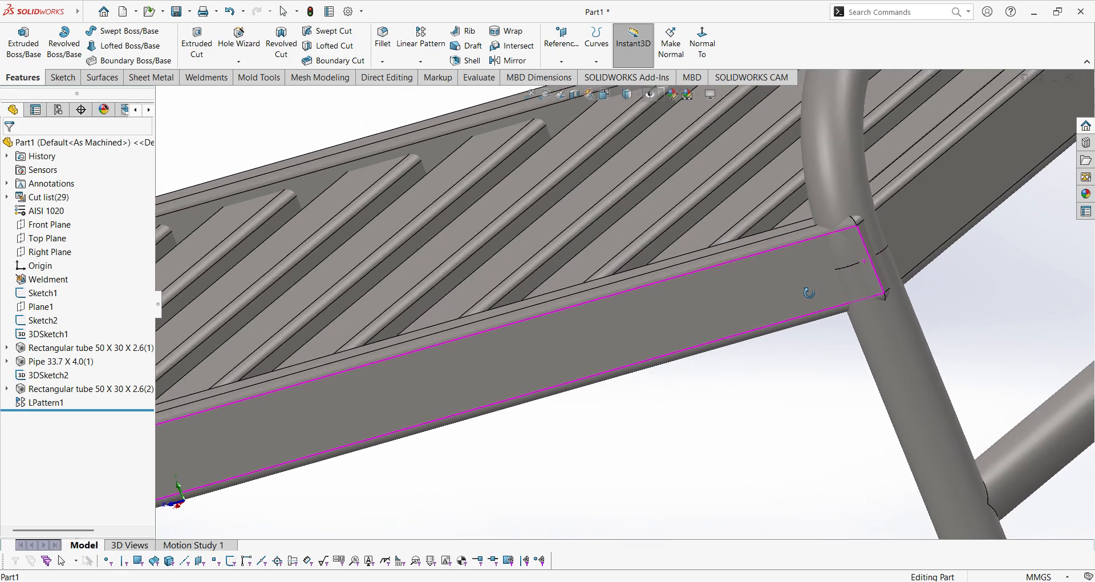
scroll(912, 273, down, 2)
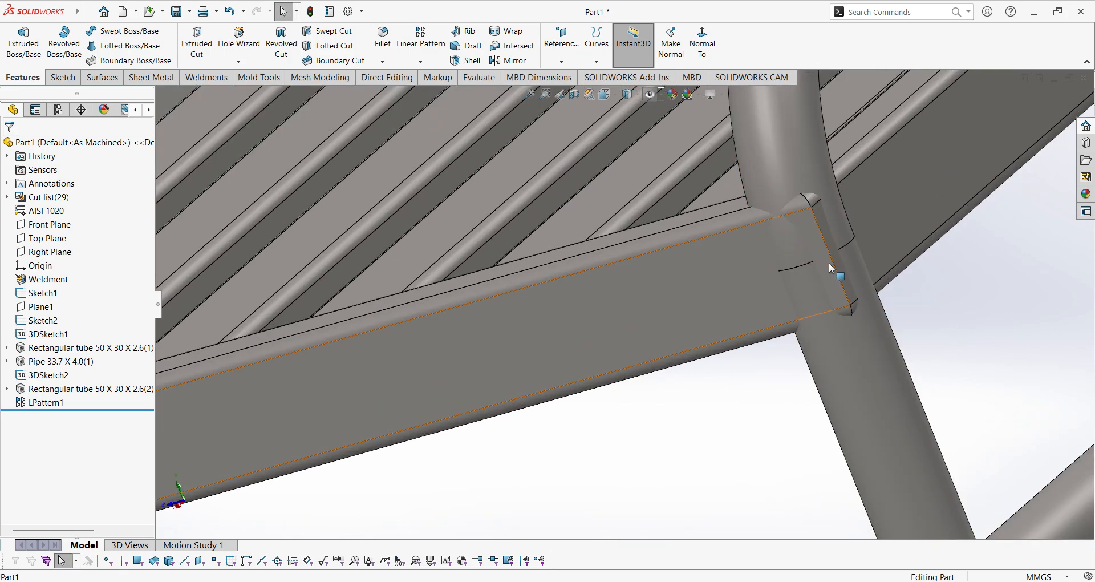
middle_drag(864, 330, 391, 177)
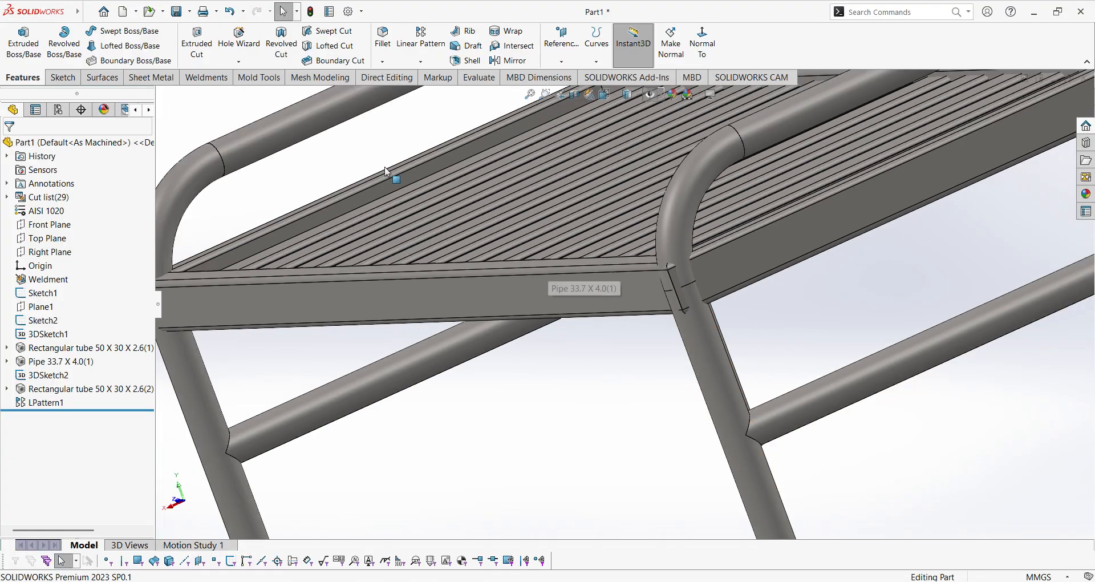
Start a Trim/Extend and choose the short end rail's rectangular tube as the body to trim
click(207, 77)
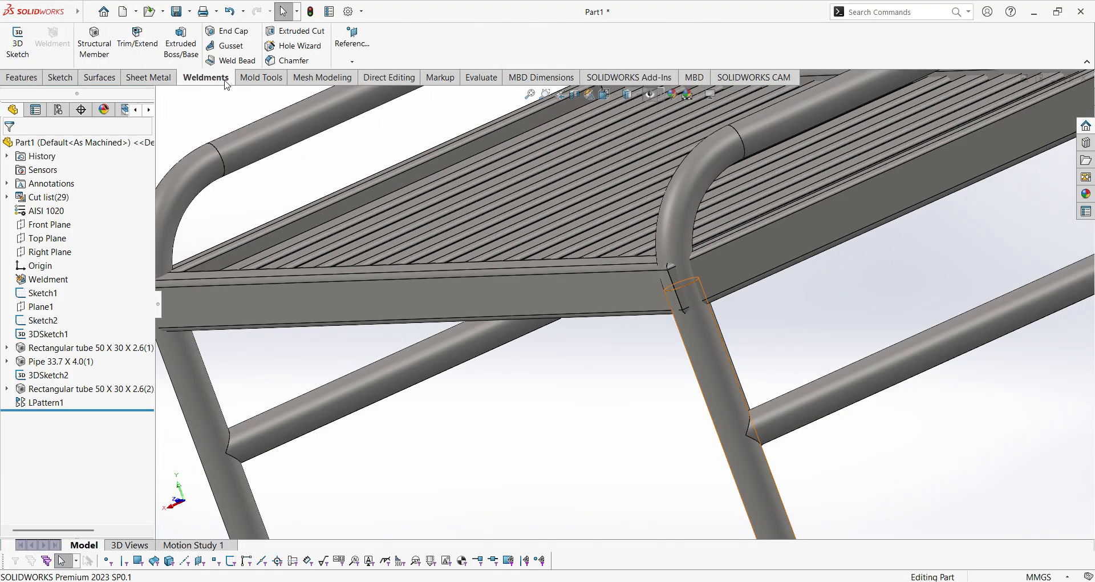
click(130, 47)
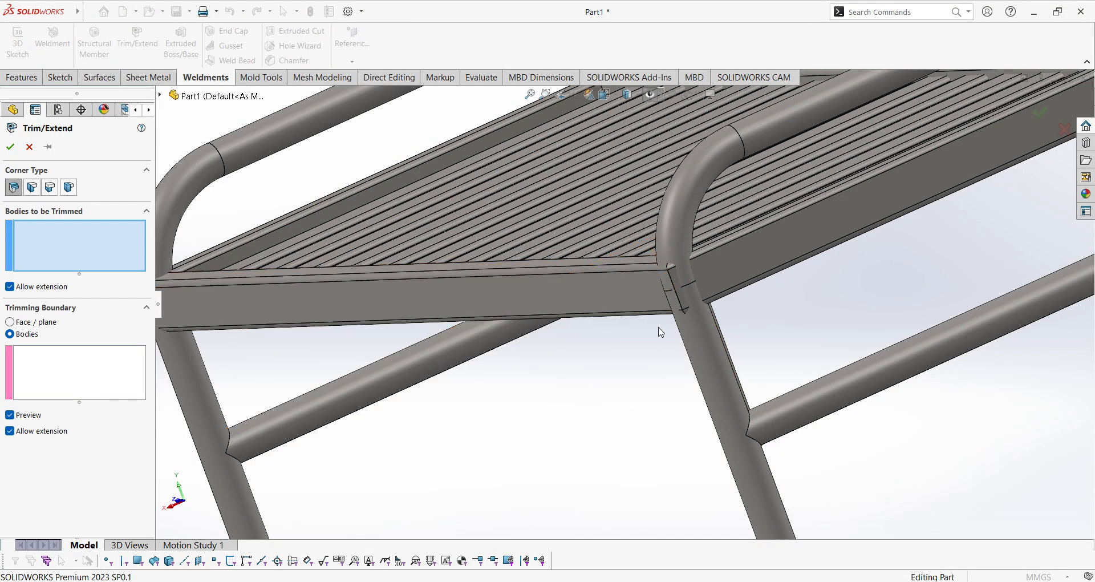
scroll(658, 331, down, 2)
scroll(608, 363, up, 3)
middle_drag(590, 343, 560, 387)
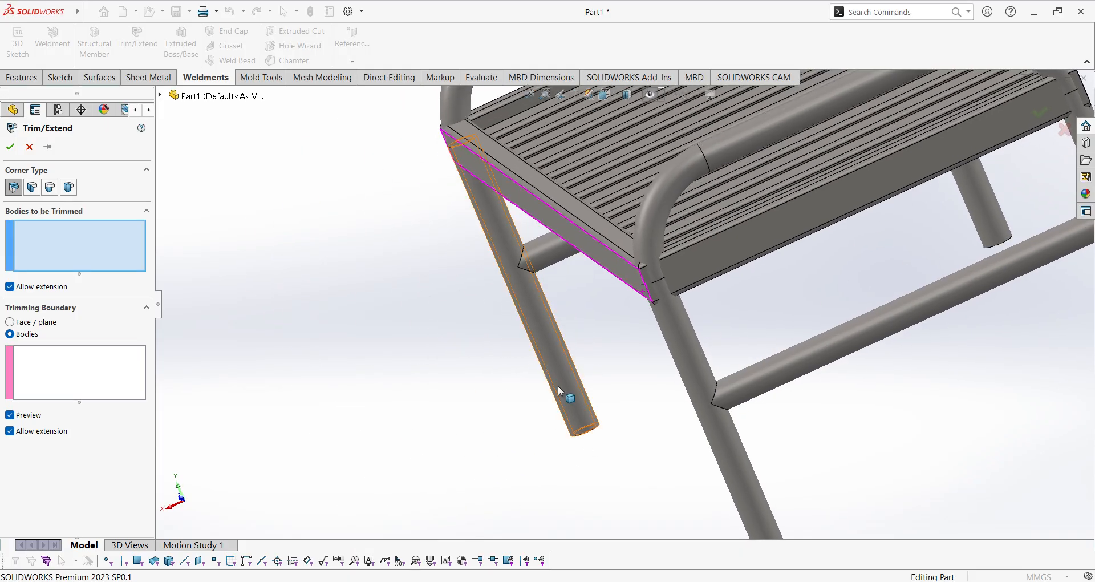
scroll(752, 281, down, 4)
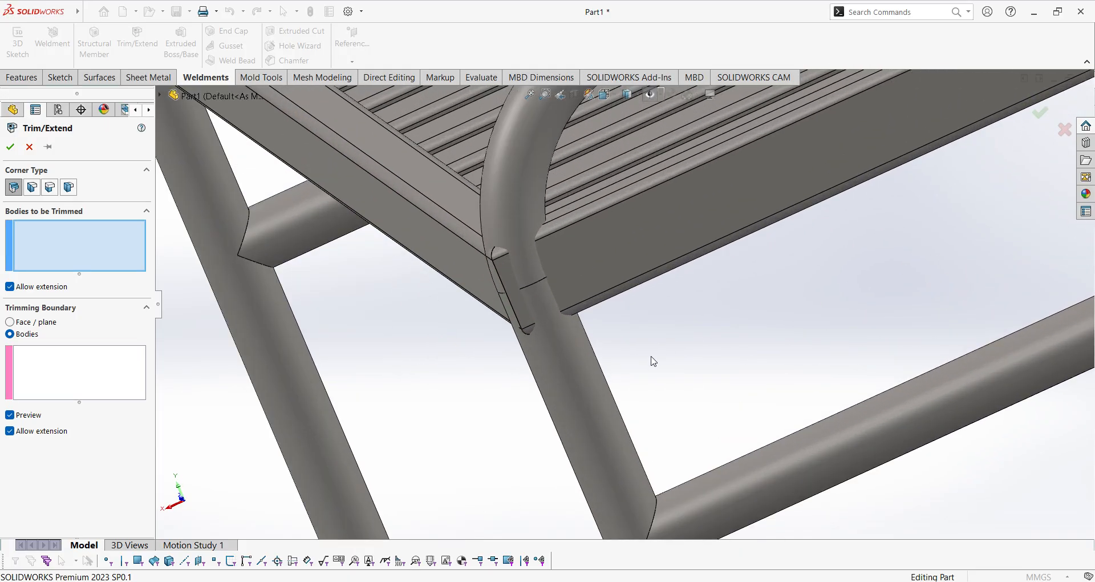
scroll(653, 362, up, 3)
middle_drag(648, 345, 635, 354)
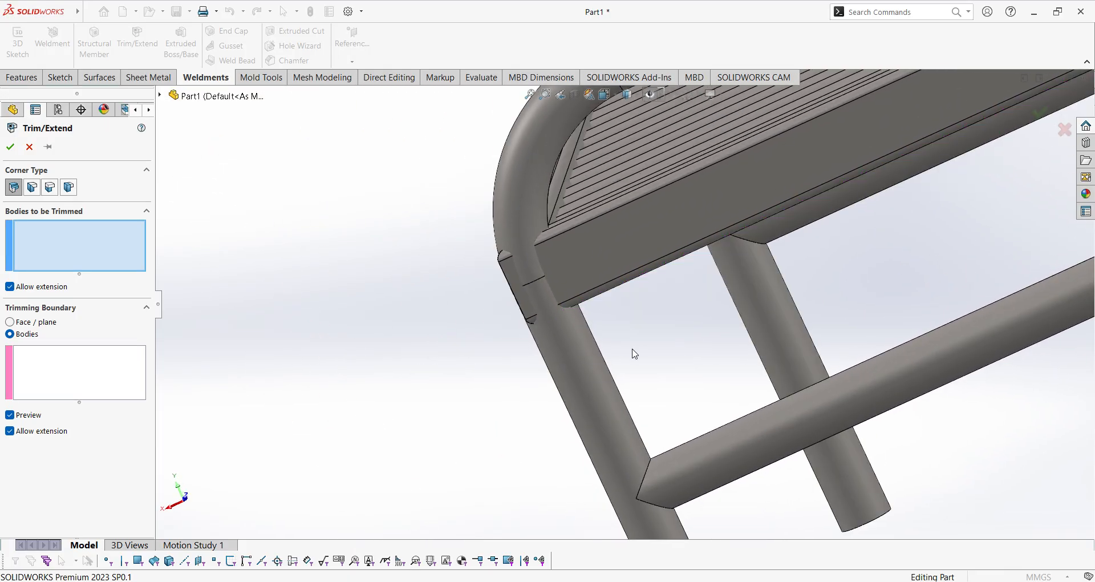
click(599, 266)
middle_drag(602, 267, 687, 371)
Set the pipe leg and the pipe bend at one end of the short rail as trimming boundary bodies
click(69, 375)
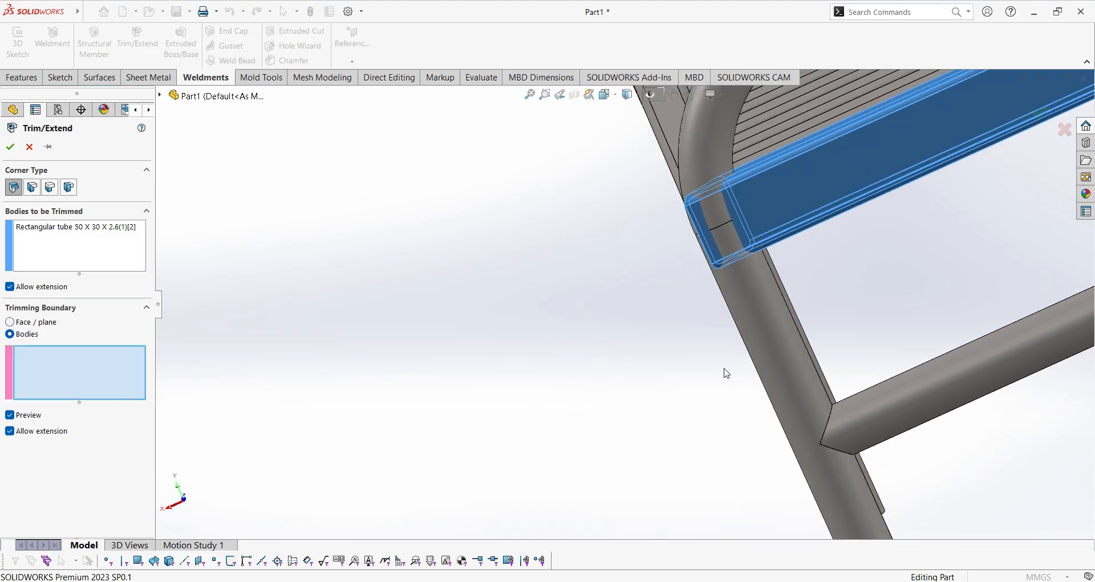
click(780, 361)
middle_drag(570, 359, 533, 340)
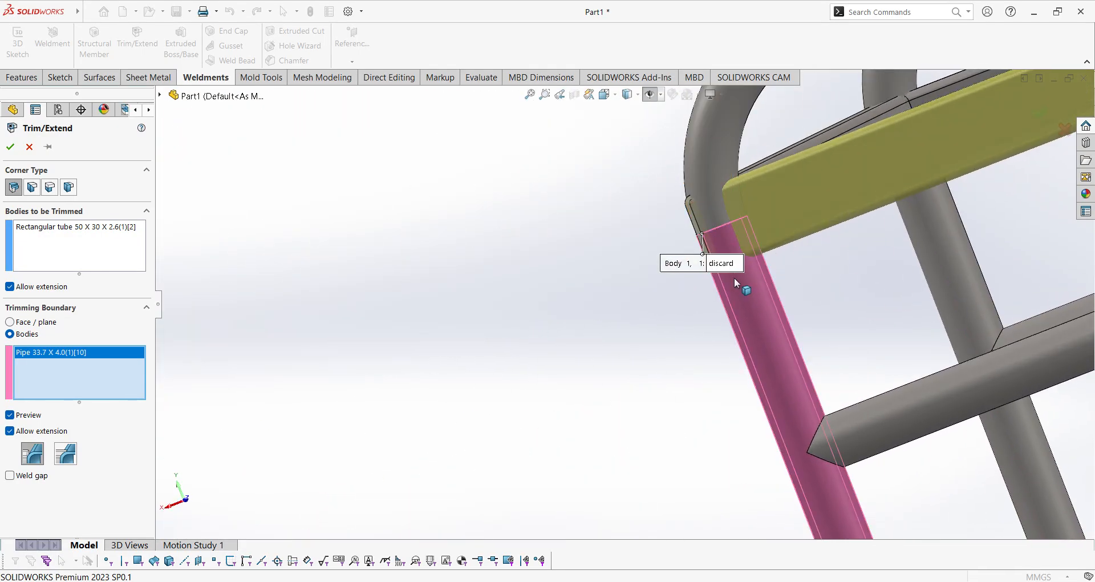
scroll(748, 288, up, 8)
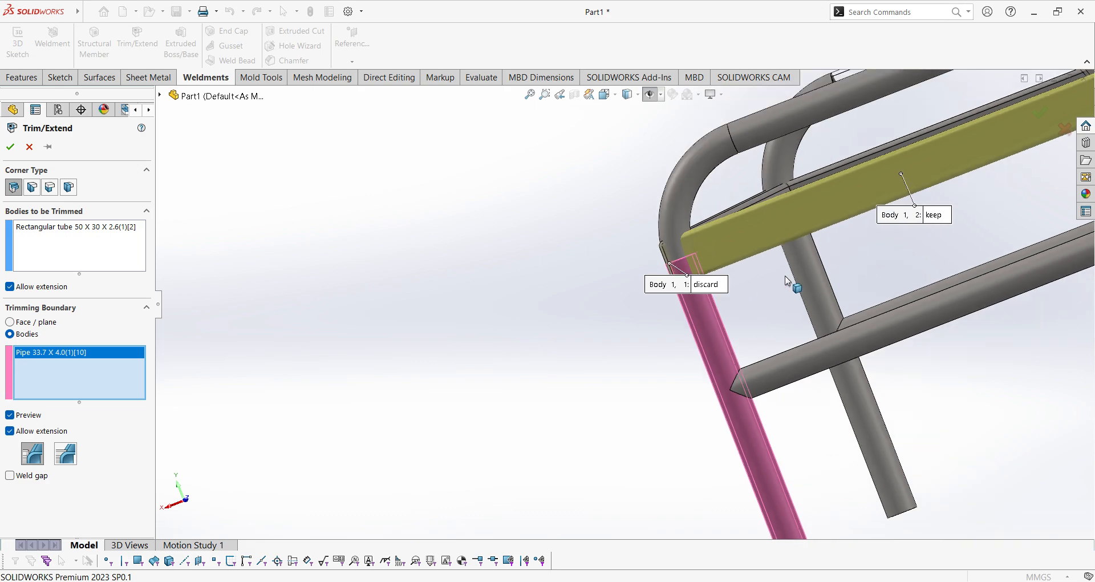
click(650, 242)
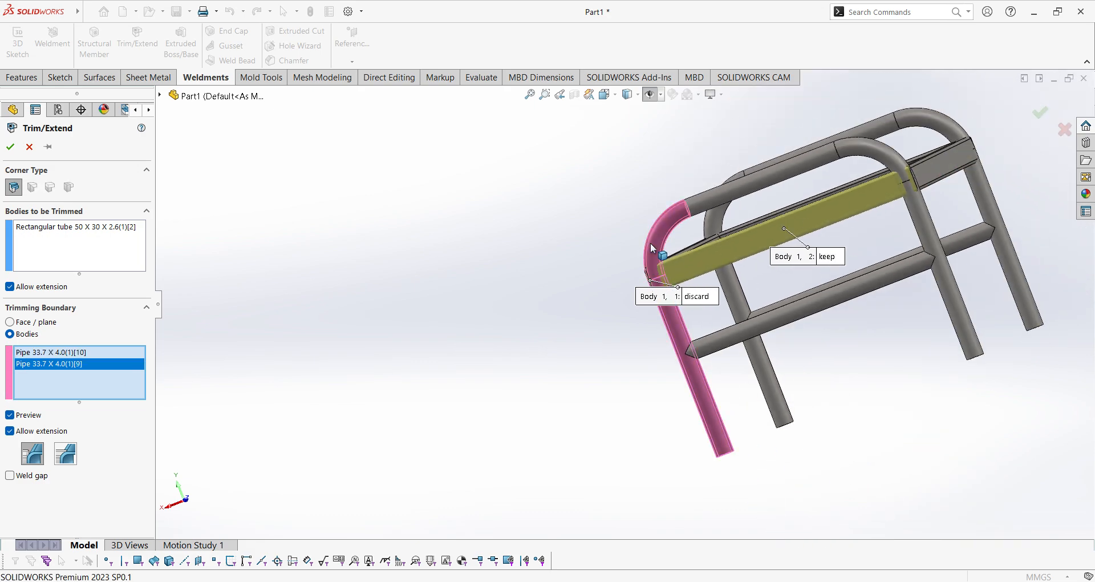
scroll(661, 306, down, 2)
middle_drag(606, 313, 630, 305)
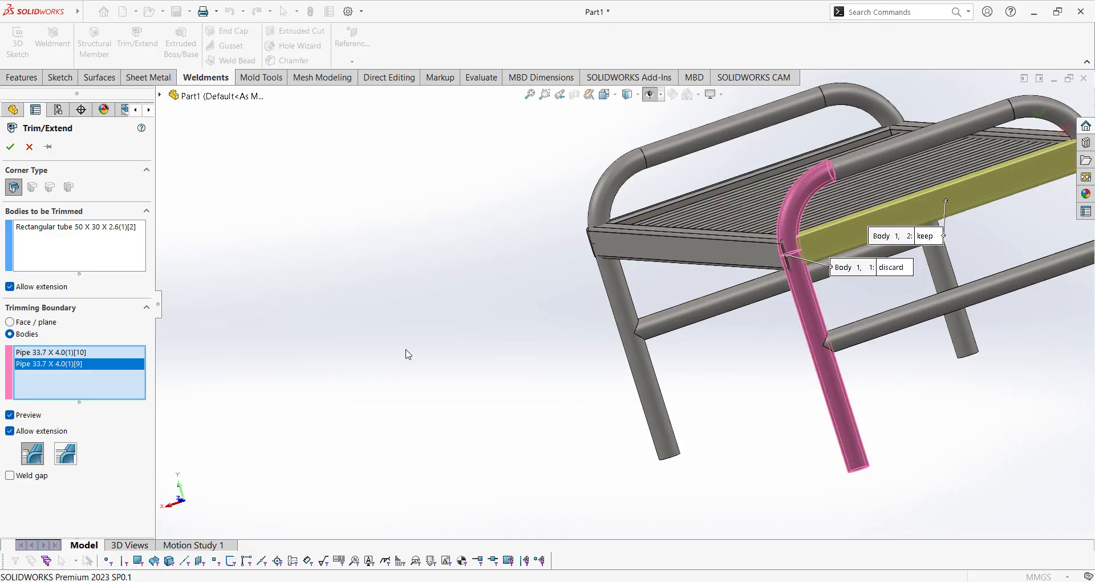
Add the long side rail's rectangular tube meeting the same corner to the bodies to be trimmed
scroll(394, 340, up, 2)
click(49, 246)
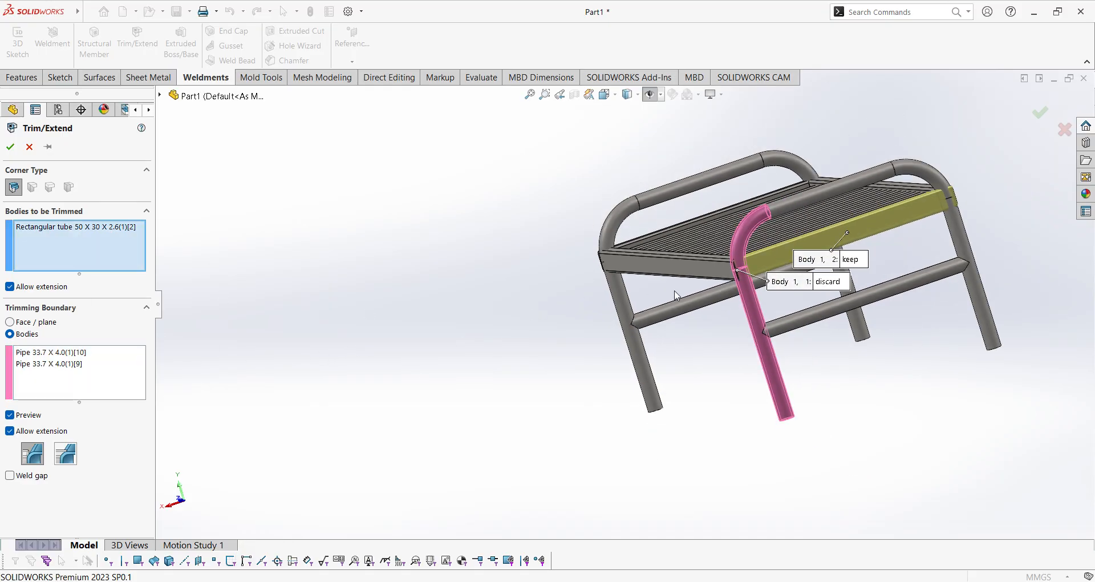
scroll(850, 278, down, 10)
click(850, 278)
scroll(850, 278, up, 10)
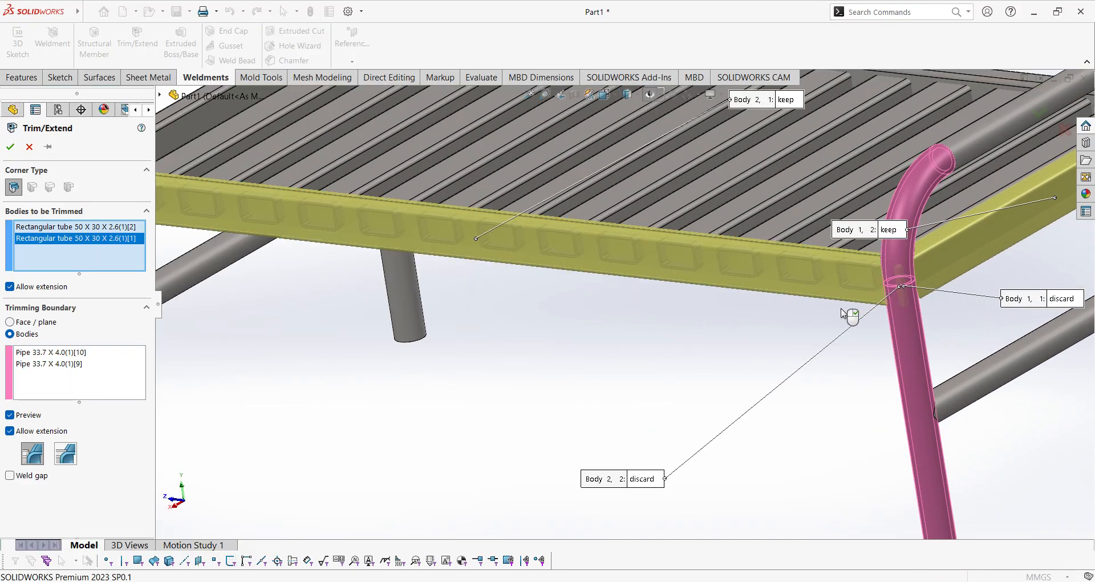
Add the pipe leg and pipe bend at the short rail's other end to the trimming boundary bodies
middle_drag(860, 318, 258, 379)
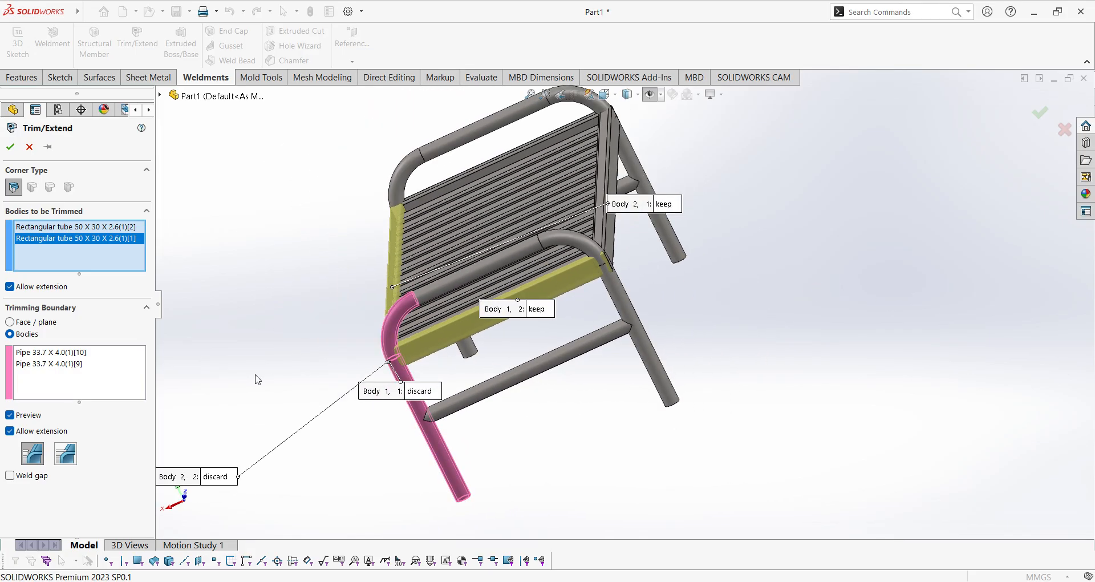
click(97, 395)
scroll(644, 342, down, 2)
click(624, 303)
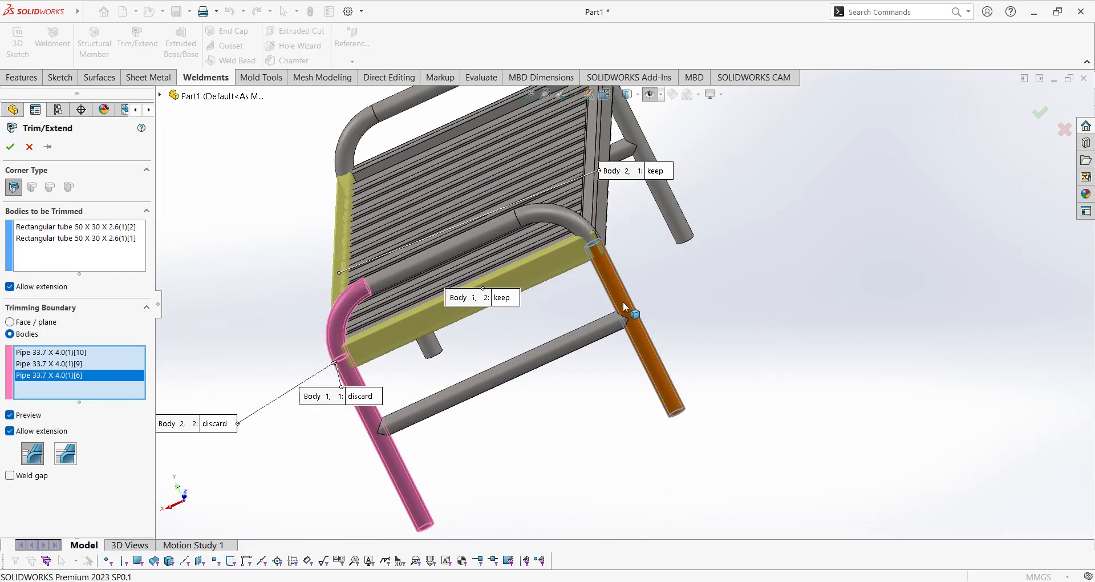
scroll(570, 237, down, 2)
click(568, 229)
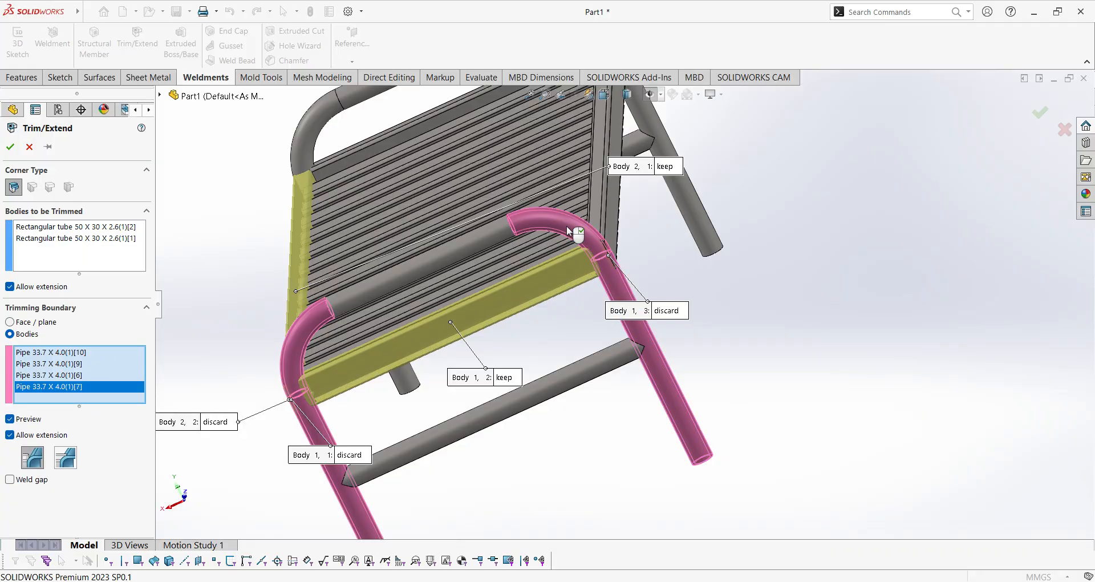
Add the opposite long side rail's rectangular tube to the bodies to be trimmed
middle_drag(567, 228, 156, 445)
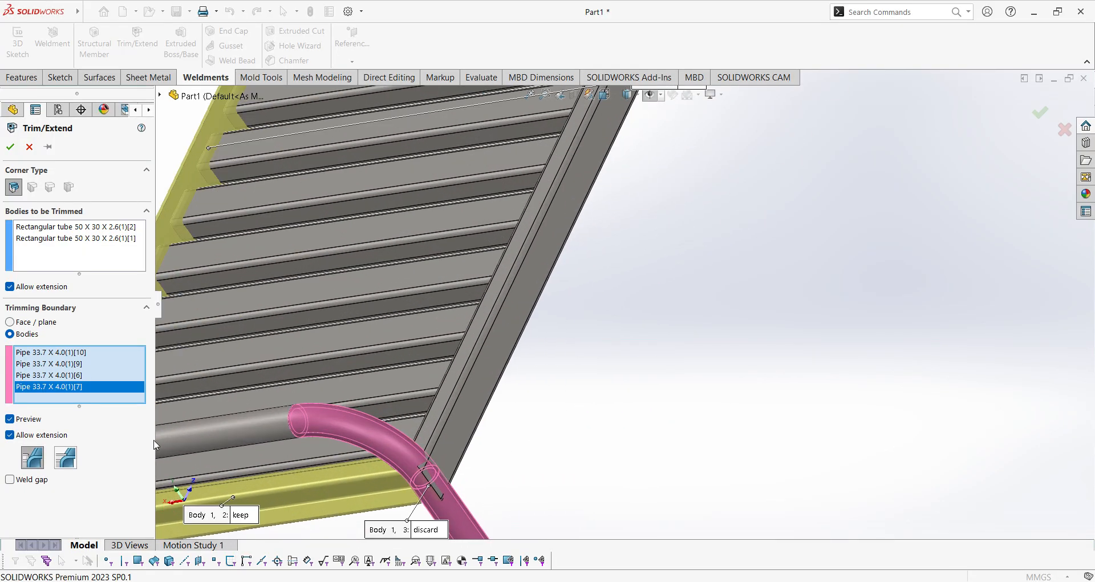
click(80, 268)
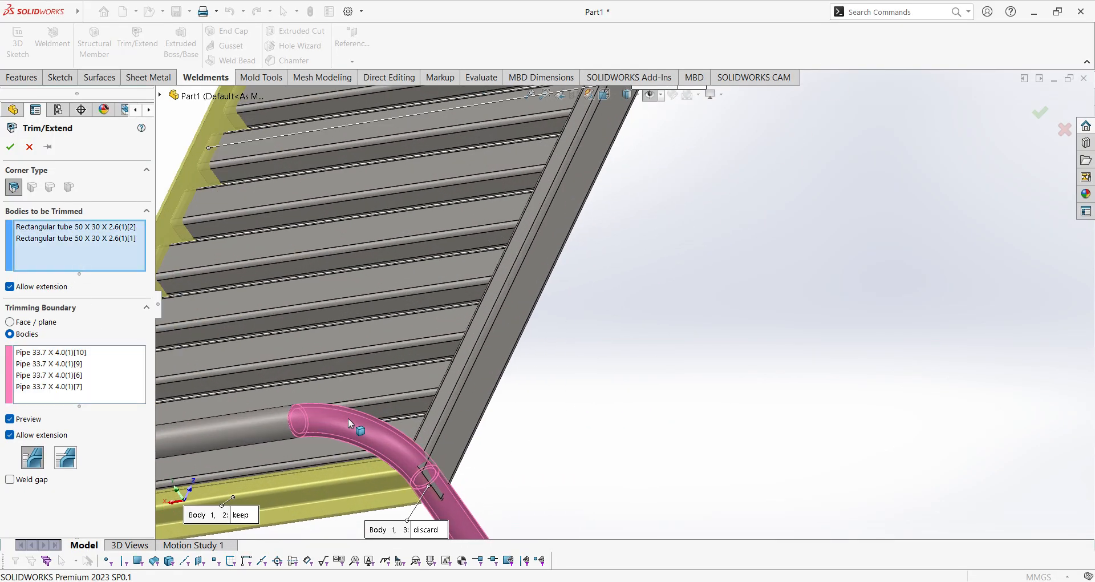
click(440, 433)
Add the pipe leg and pipe bend at the far end of that second long rail to the trimming boundary bodies
scroll(518, 429, up, 5)
scroll(518, 429, up, 2)
scroll(495, 193, down, 4)
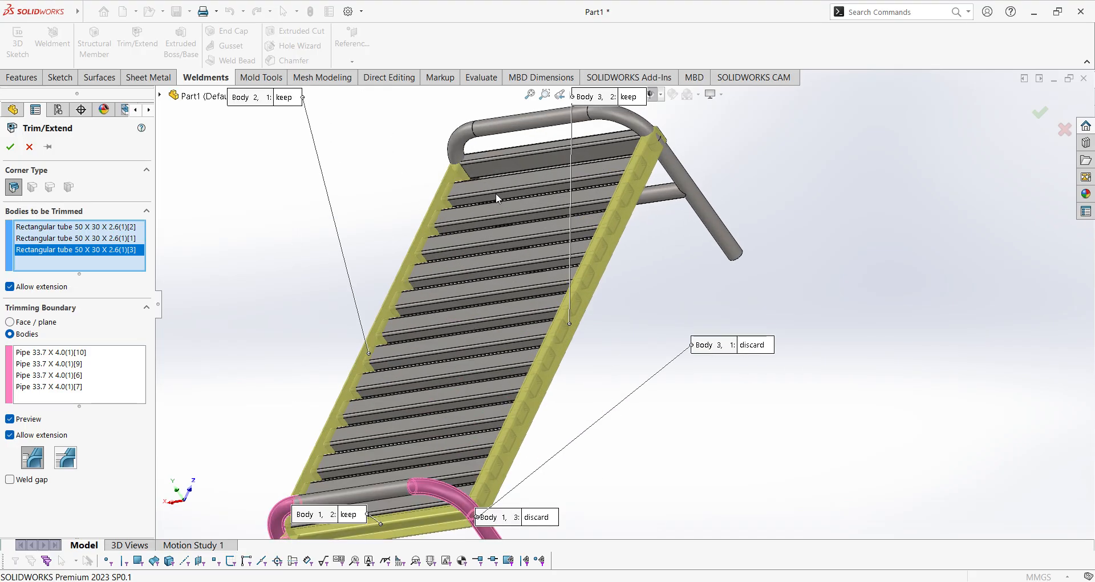
scroll(496, 193, down, 2)
middle_drag(684, 134, 826, 172)
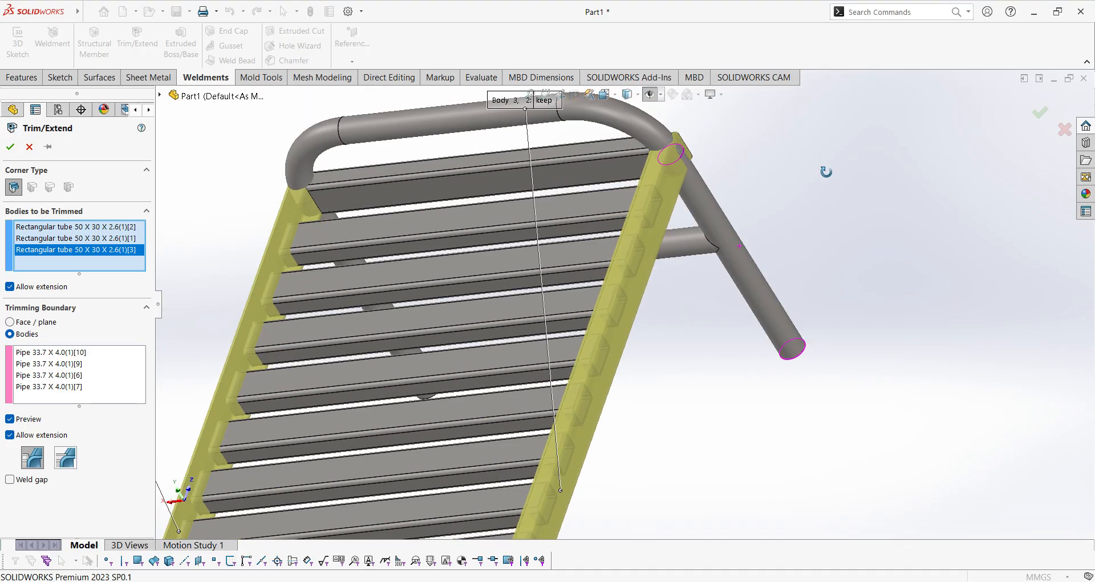
click(102, 397)
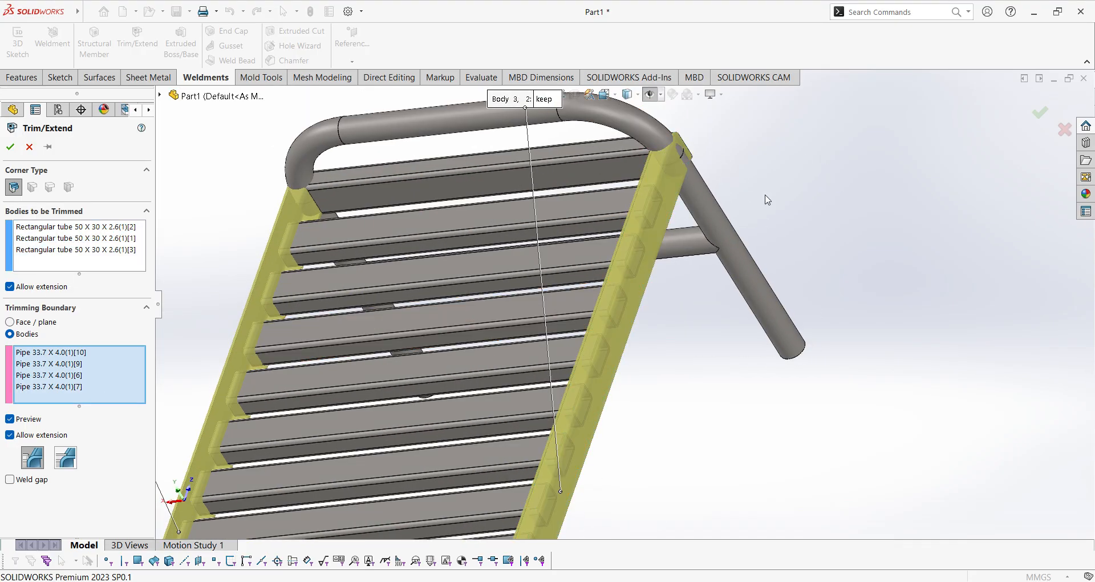
scroll(753, 215, down, 3)
click(649, 251)
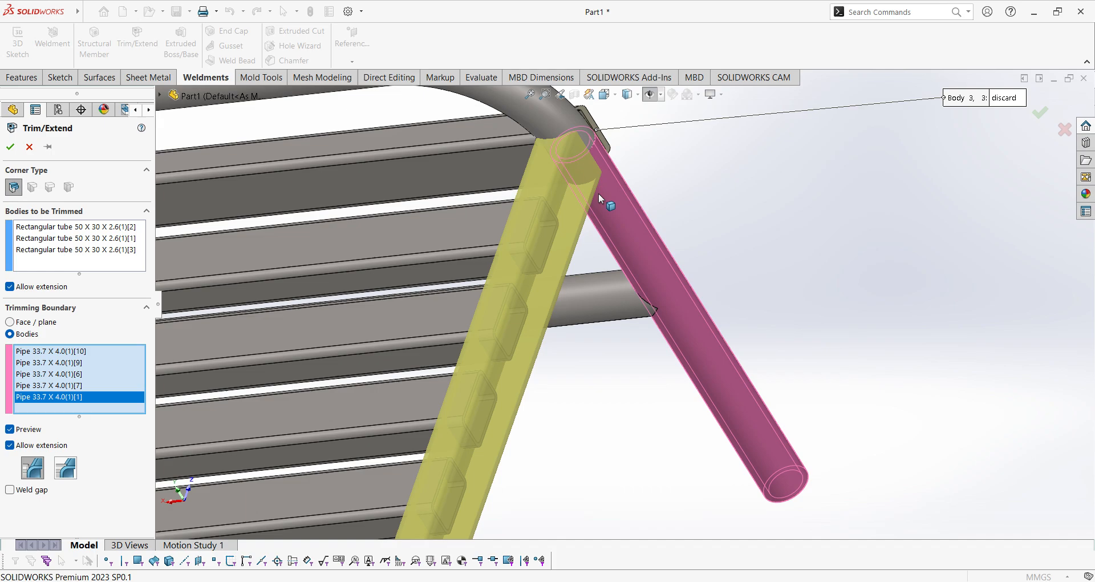
click(519, 100)
scroll(520, 171, up, 3)
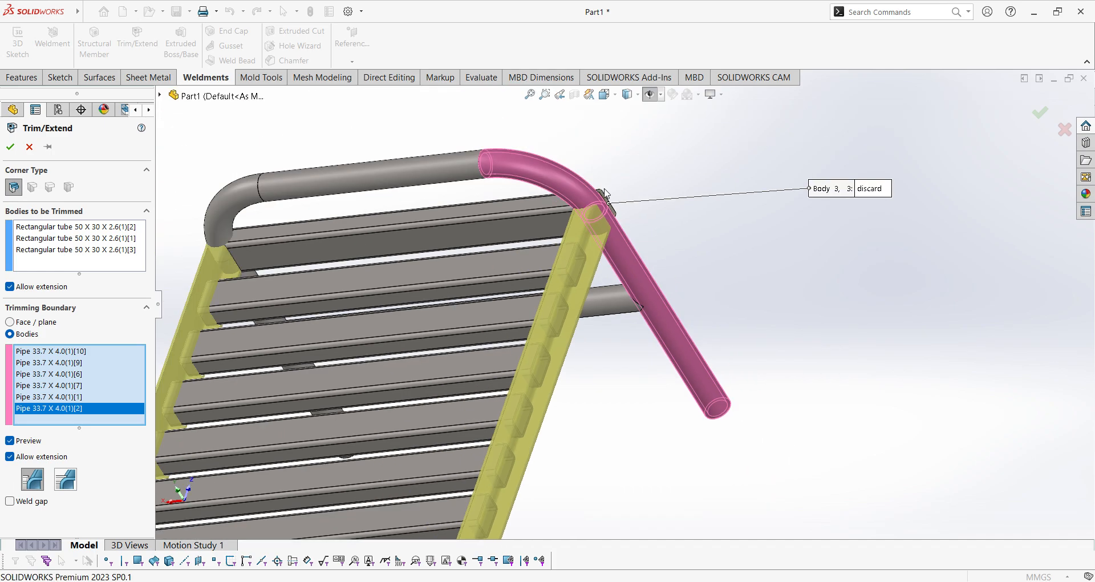
Add the far short end rail's rectangular tube as the fourth body to be trimmed
middle_drag(490, 245, 518, 362)
scroll(518, 362, up, 2)
scroll(632, 136, down, 3)
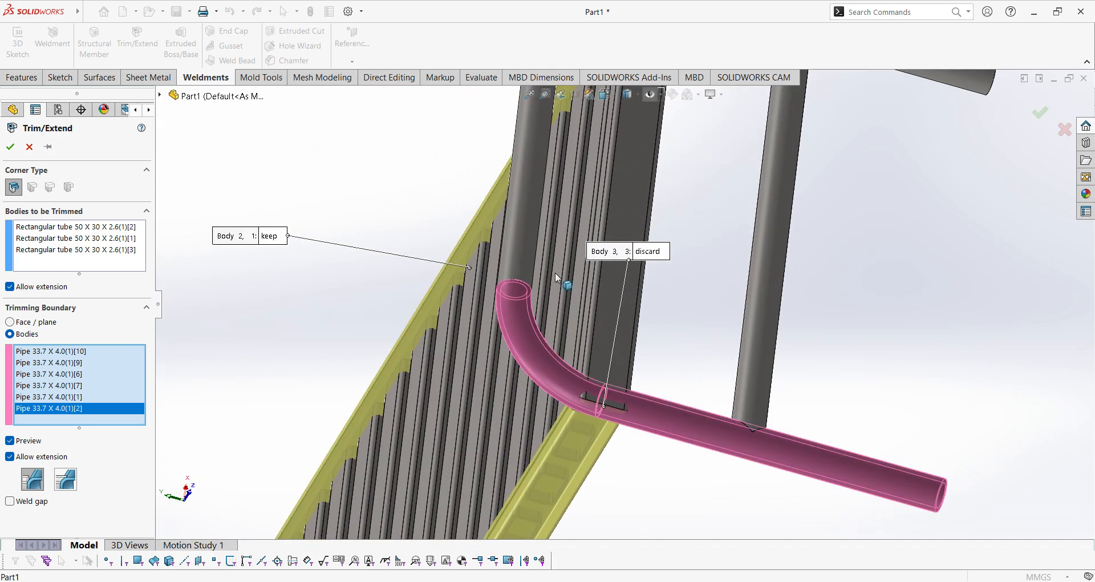
click(97, 265)
scroll(648, 331, down, 2)
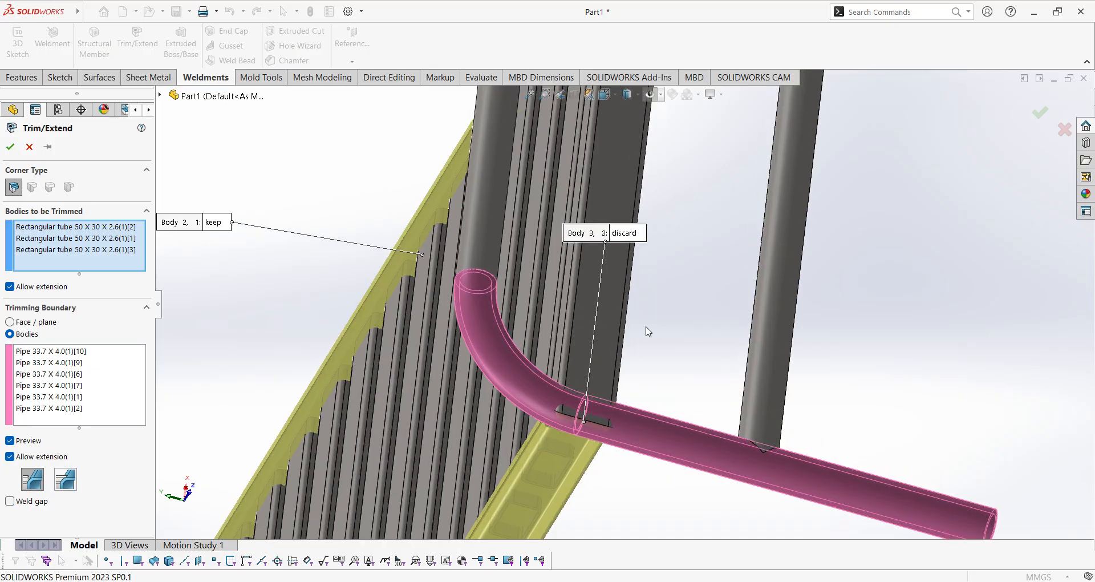
click(584, 347)
scroll(583, 351, up, 3)
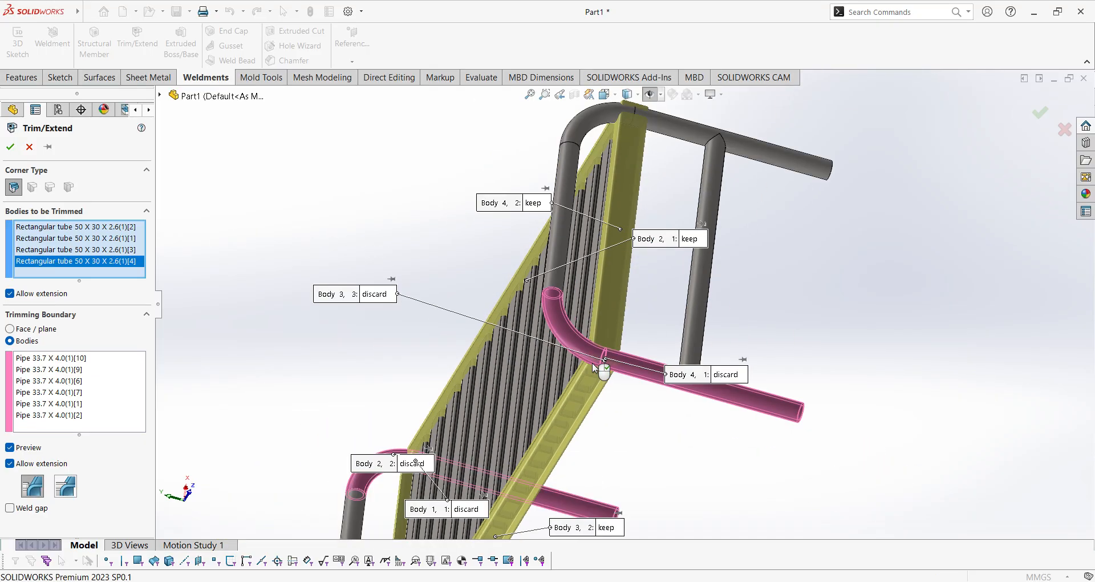
Add the pipe leg and pipe bend at the frame's last remaining corner to the trimming boundary bodies
scroll(605, 93, down, 1)
middle_drag(642, 160, 590, 251)
scroll(589, 252, down, 2)
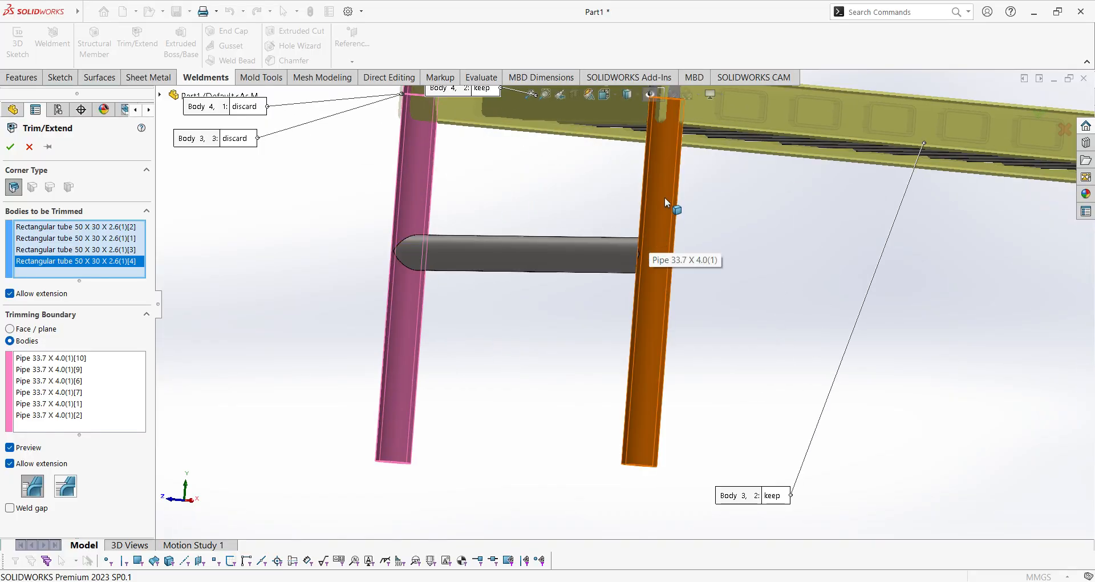
scroll(459, 286, up, 3)
scroll(651, 215, down, 3)
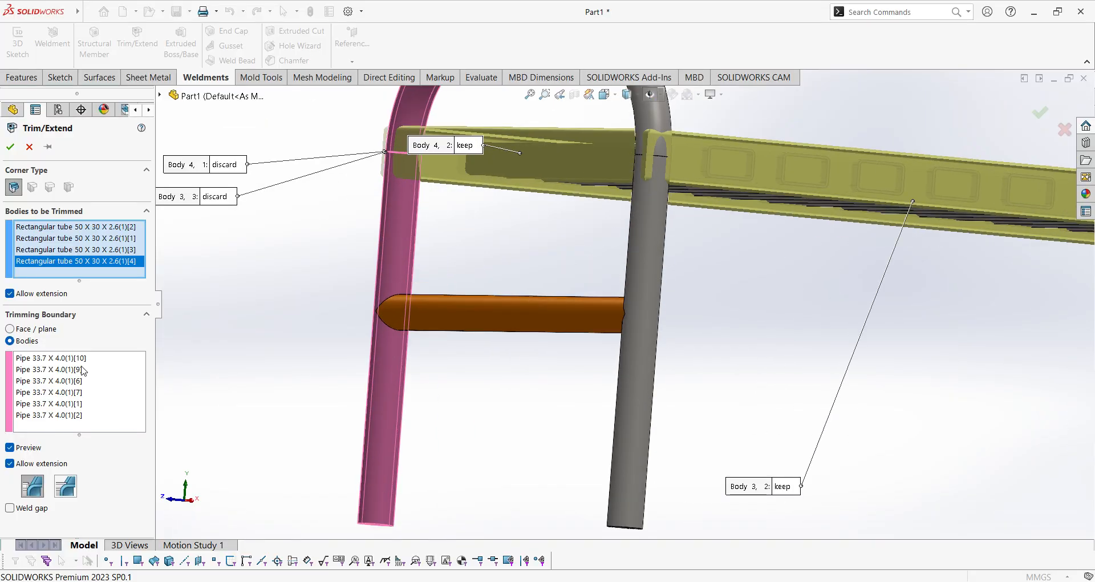
click(103, 403)
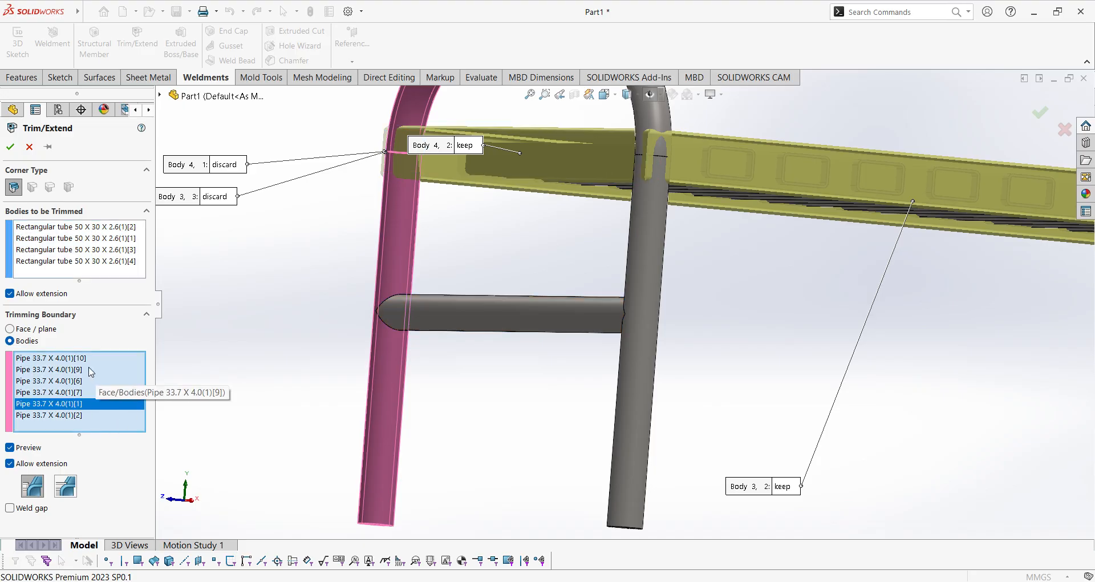
click(119, 276)
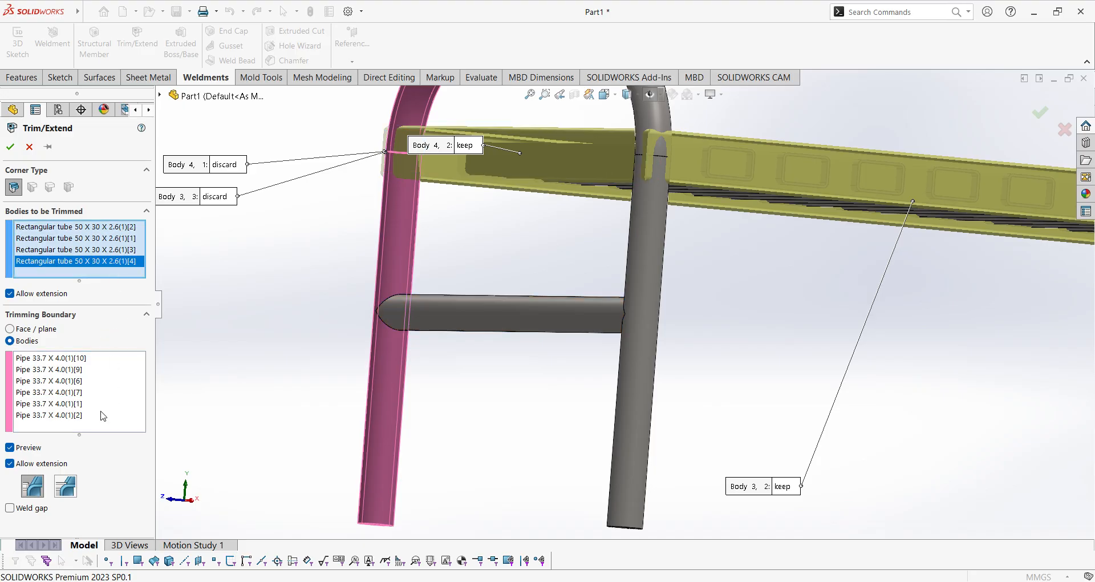
click(96, 430)
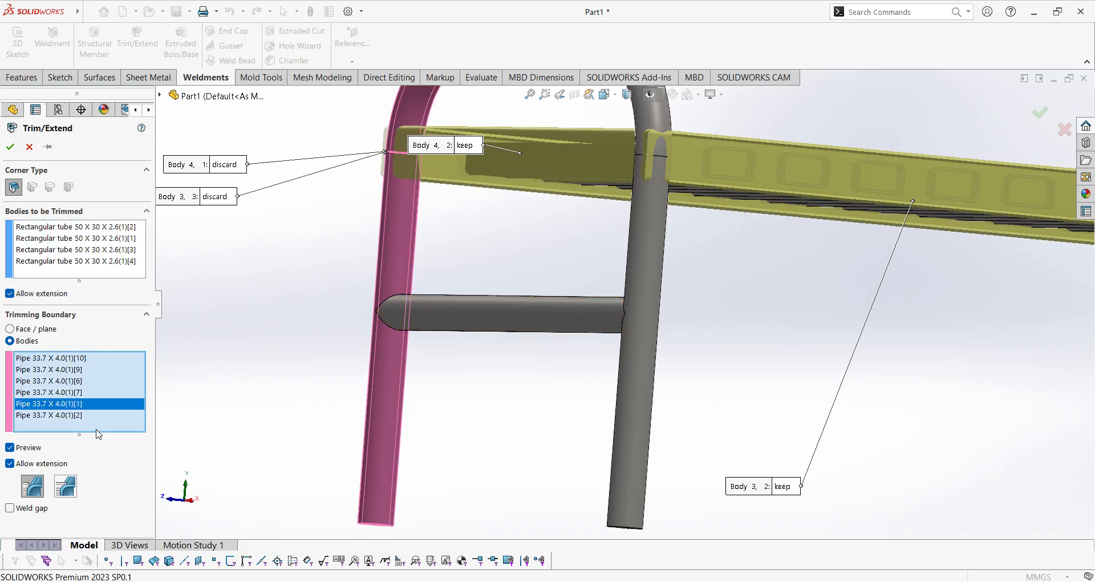
click(640, 239)
scroll(699, 232, up, 1)
middle_drag(698, 232, 694, 301)
scroll(635, 151, down, 2)
click(634, 151)
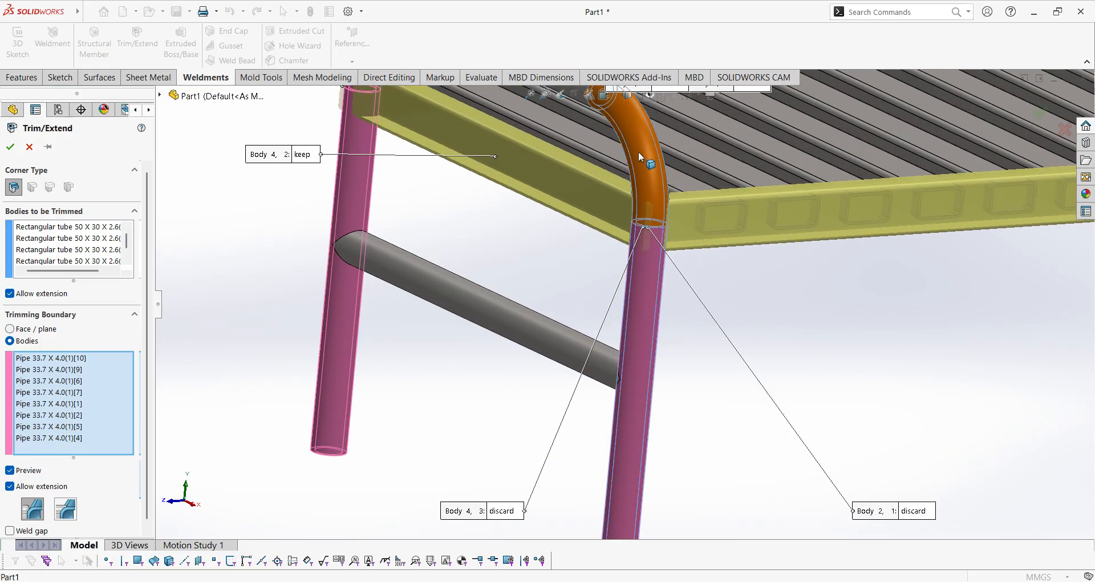
Compare the two cut options at a trimmed corner, keep the original one, and apply the Trim/Extend to all four rails
middle_drag(638, 151, 624, 233)
scroll(497, 268, down, 5)
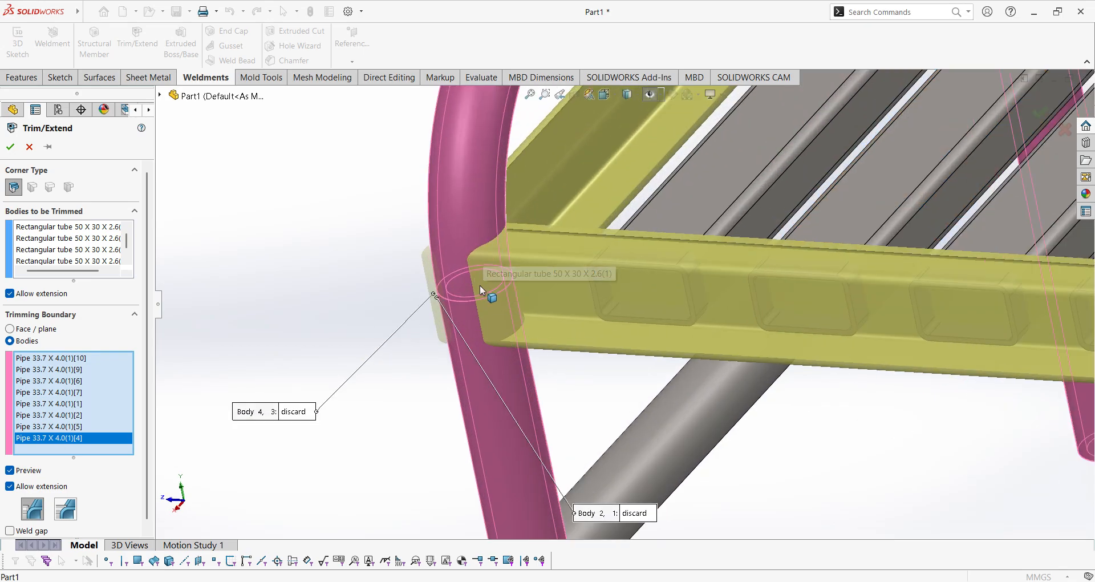
scroll(480, 285, up, 5)
scroll(1010, 384, up, 2)
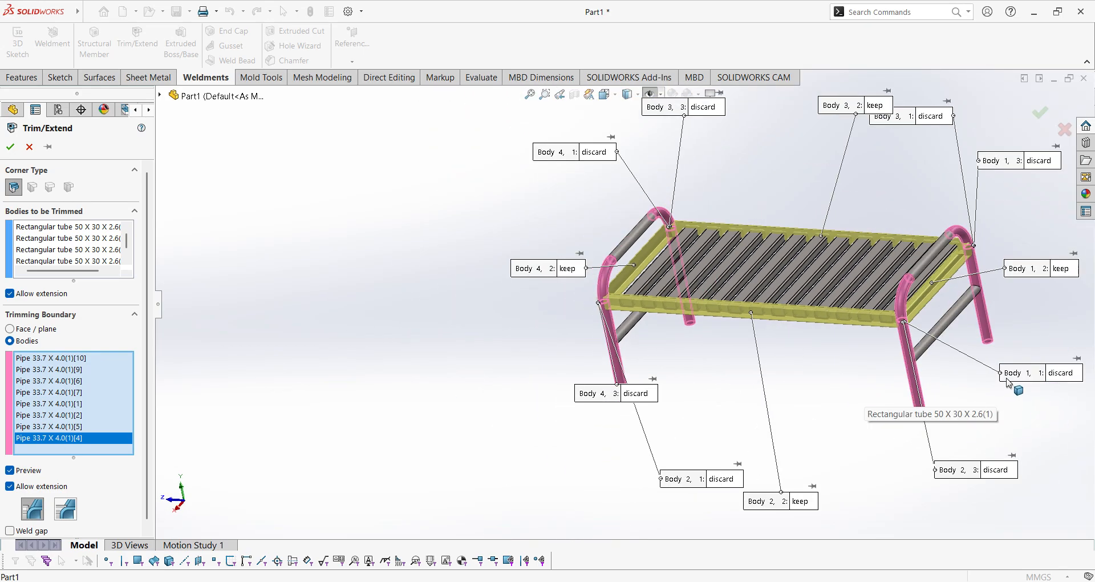
scroll(1011, 384, down, 1)
click(64, 510)
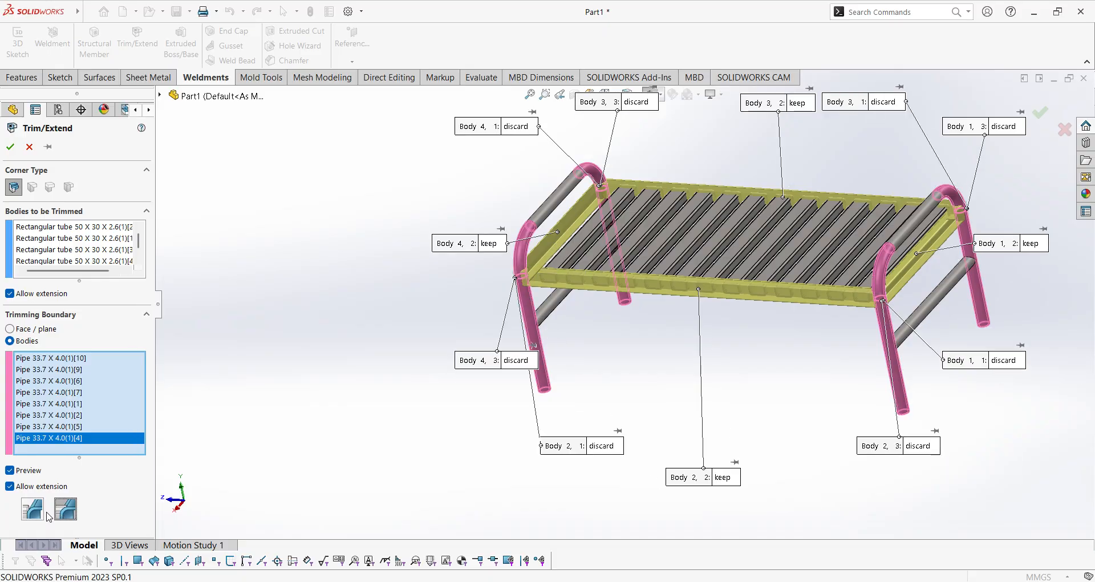
scroll(553, 320, down, 5)
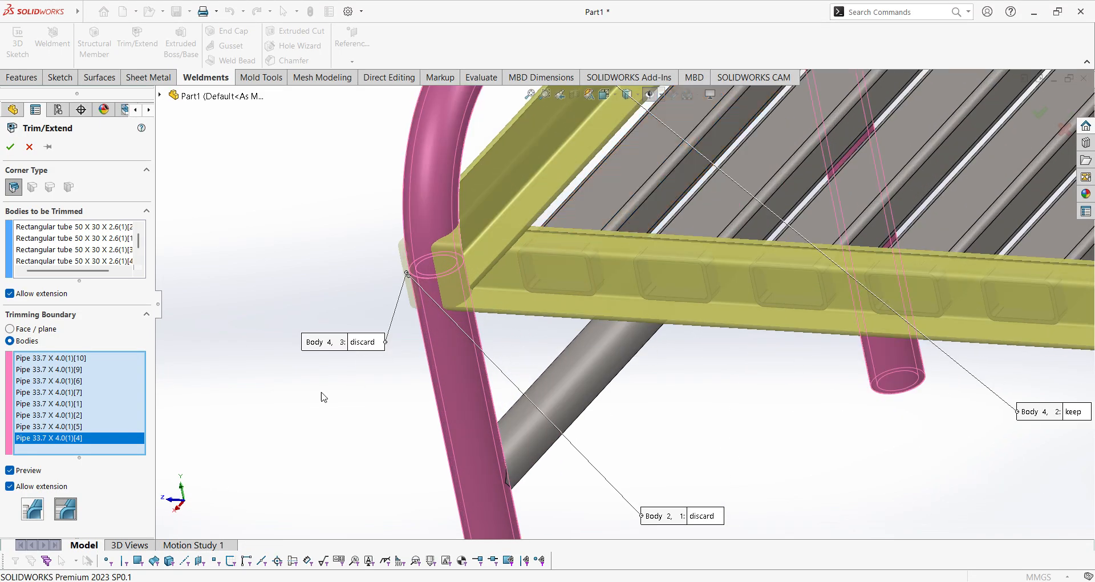
click(39, 510)
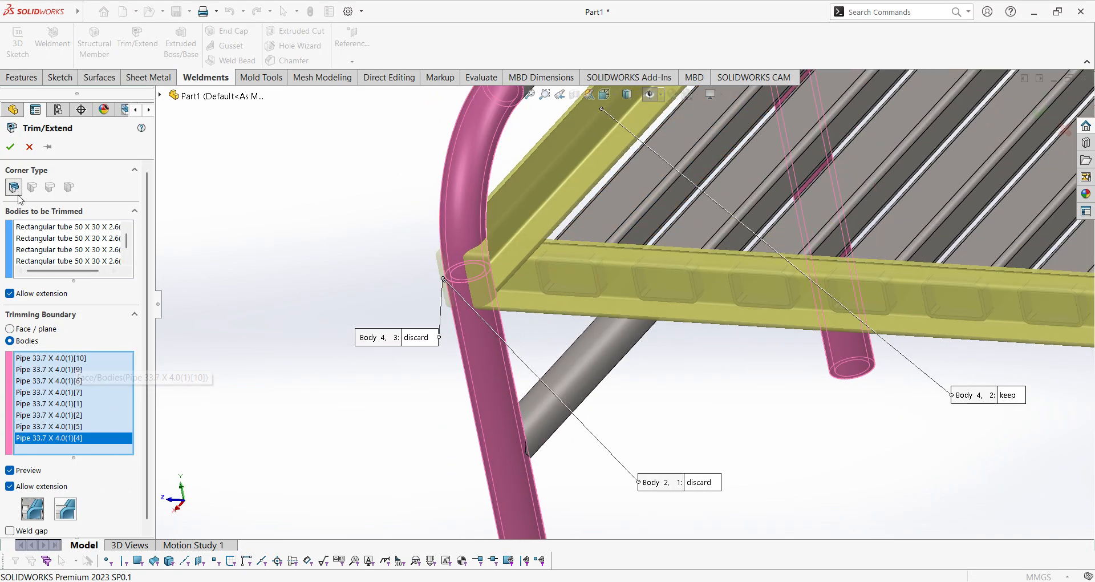
click(11, 148)
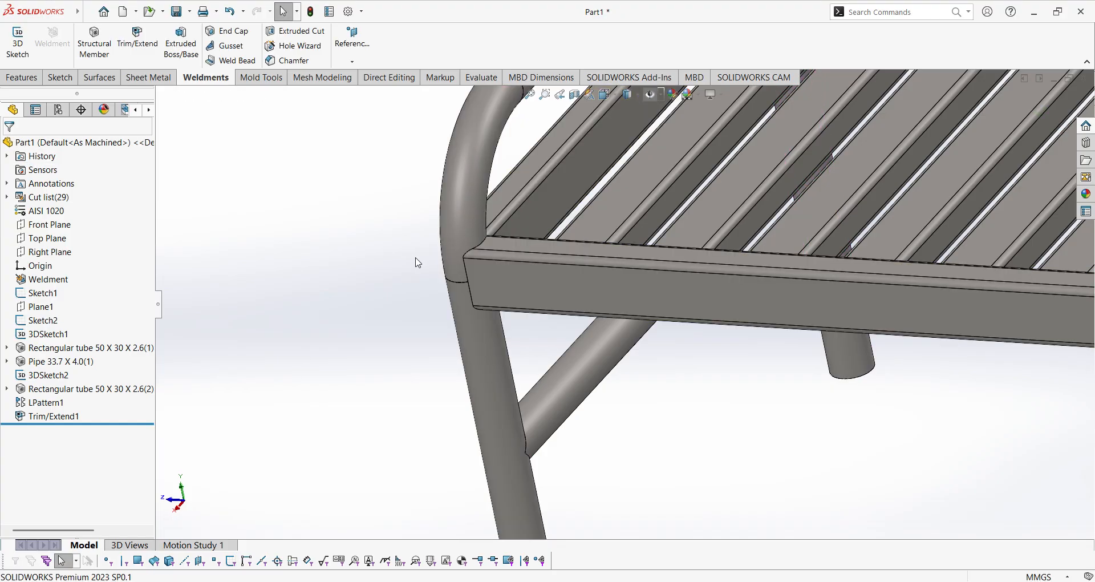
Examine the trimmed rail corners and the joints between the lower cross pipe and the legs around the frame
middle_drag(420, 258, 645, 329)
scroll(546, 278, down, 5)
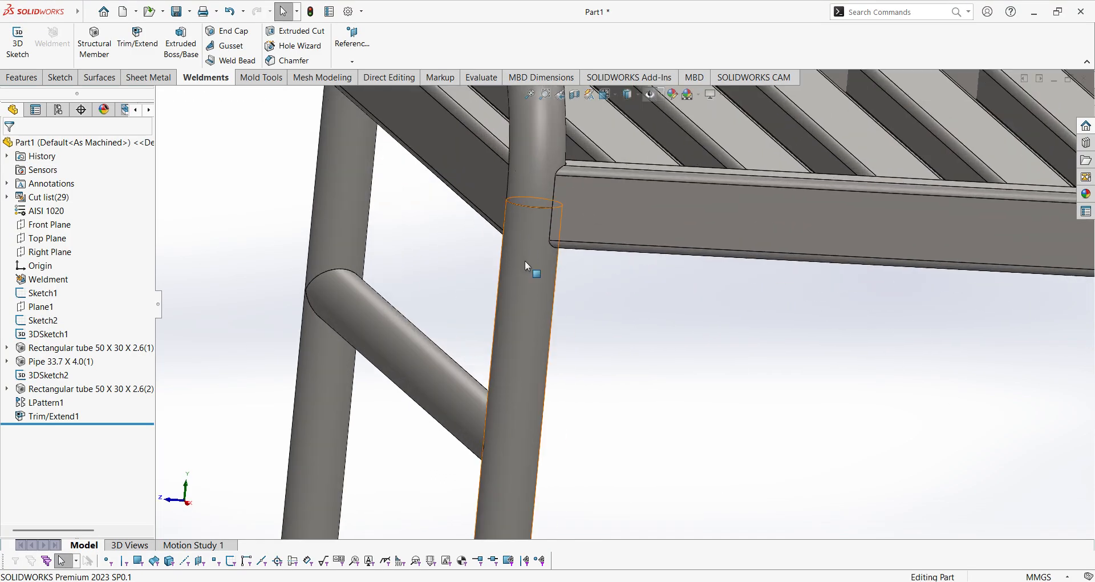
scroll(552, 208, up, 10)
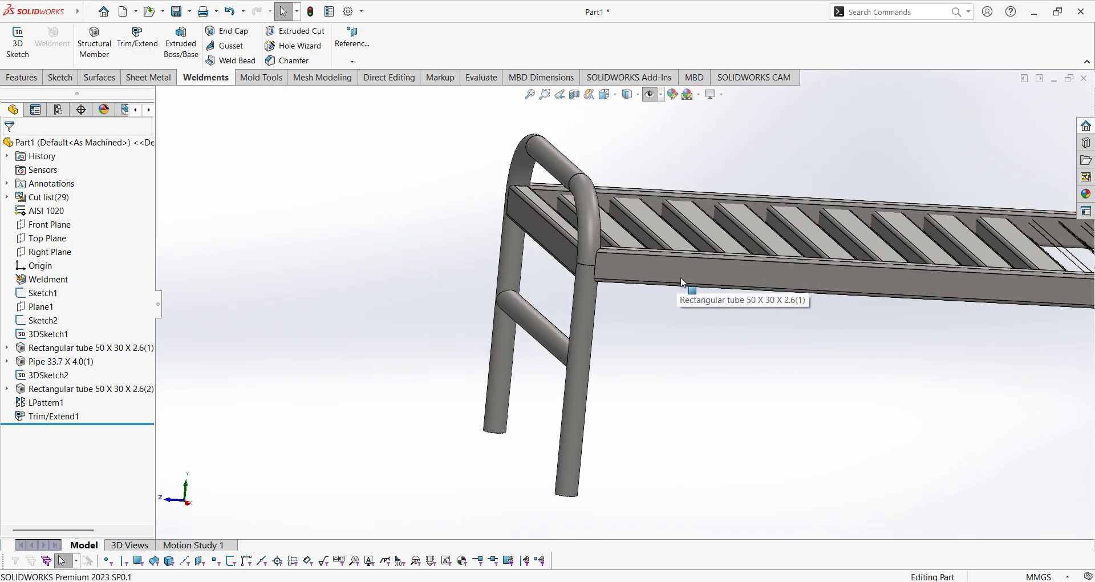
scroll(968, 318, down, 3)
middle_drag(968, 318, 724, 354)
scroll(220, 362, down, 6)
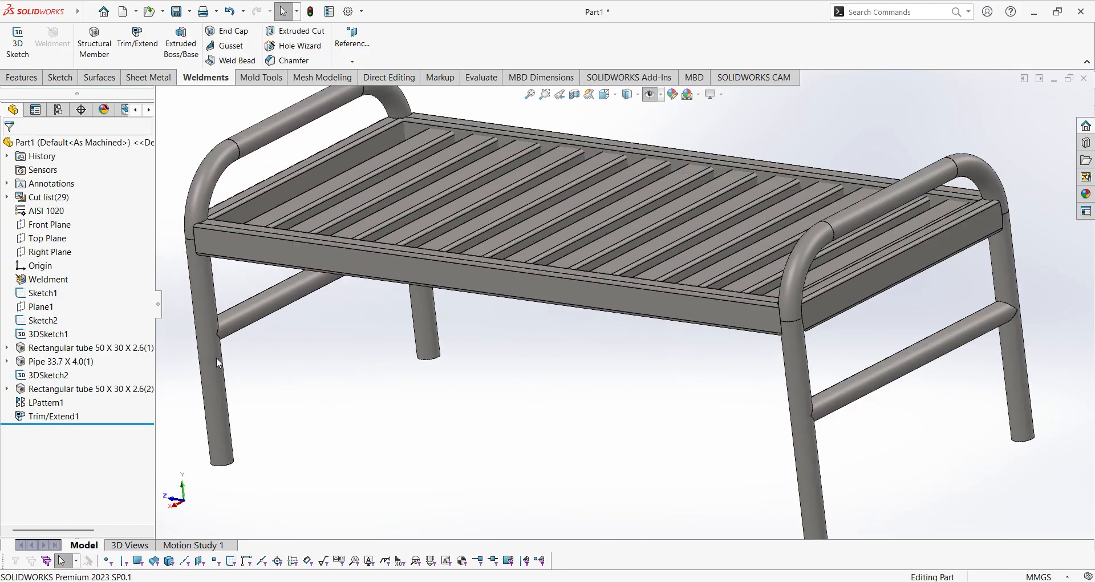
scroll(501, 301, up, 8)
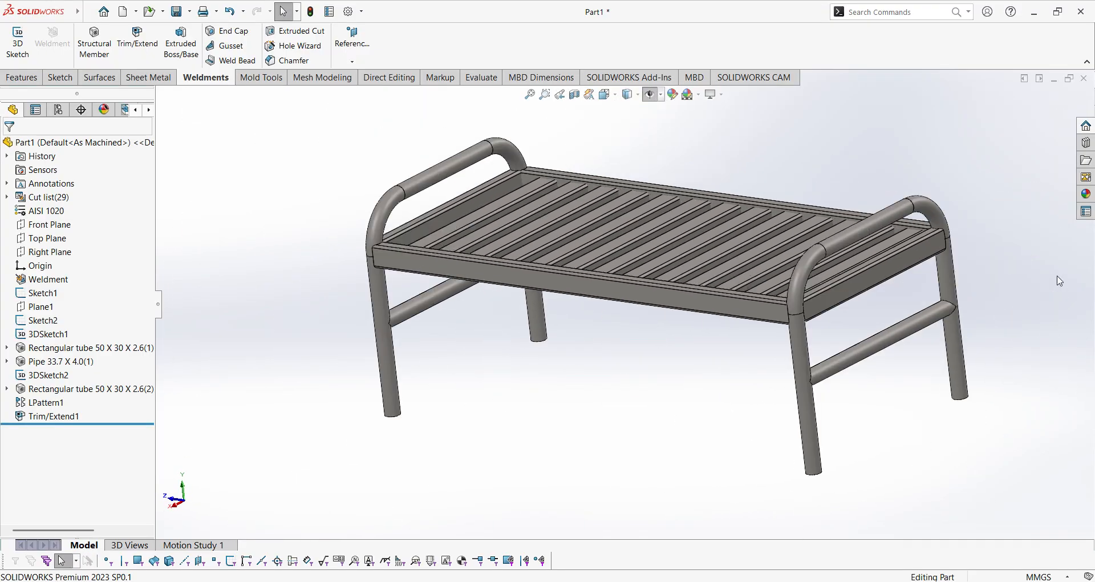
scroll(593, 349, down, 6)
scroll(868, 342, down, 4)
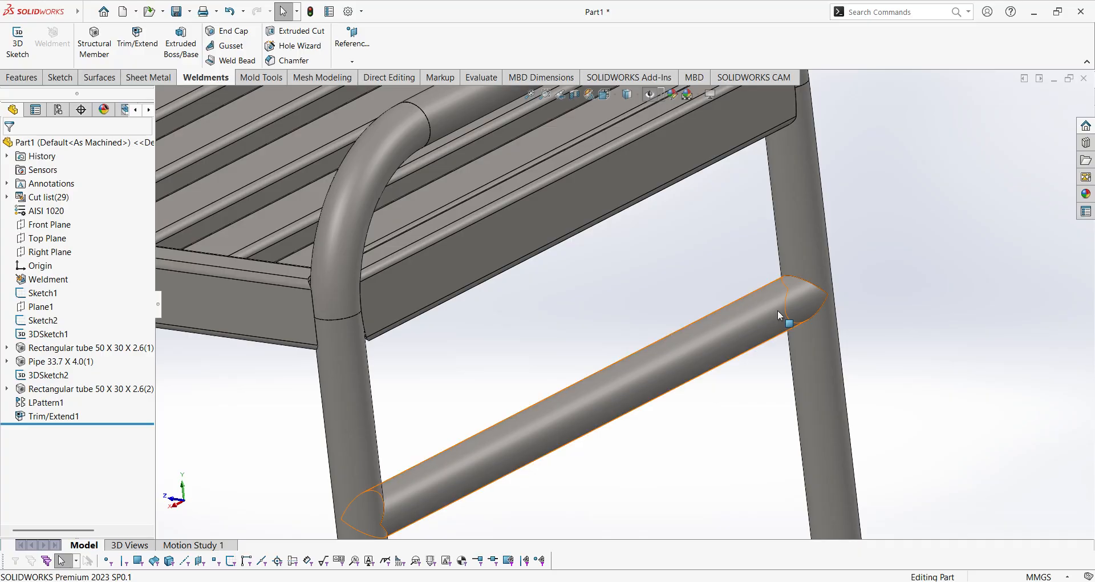
scroll(628, 280, up, 2)
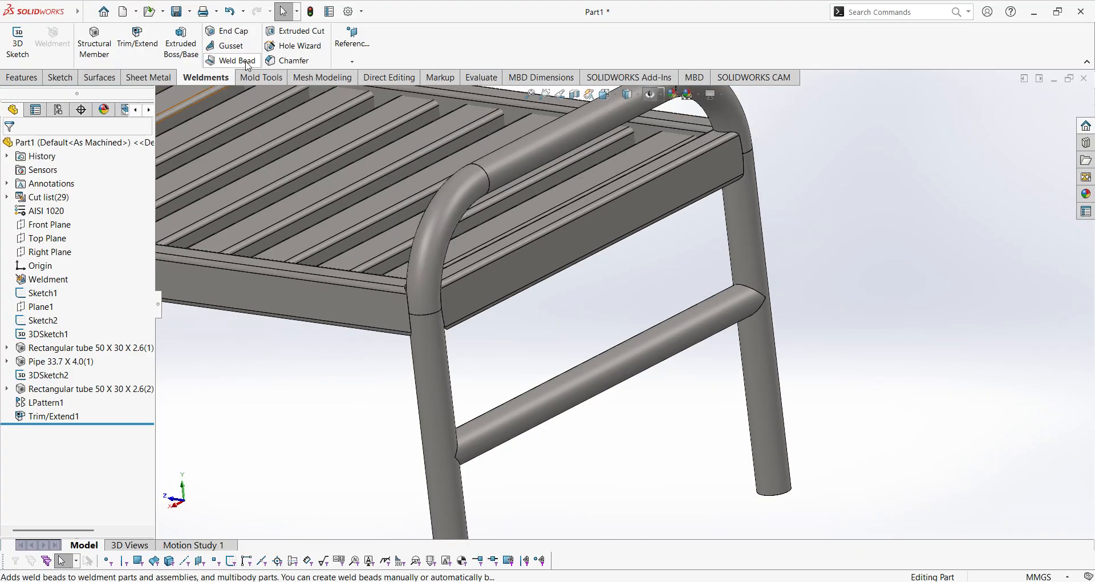
Start a weld bead defined by weld path and pick the two edges where the lower cross pipe meets the leg
click(247, 62)
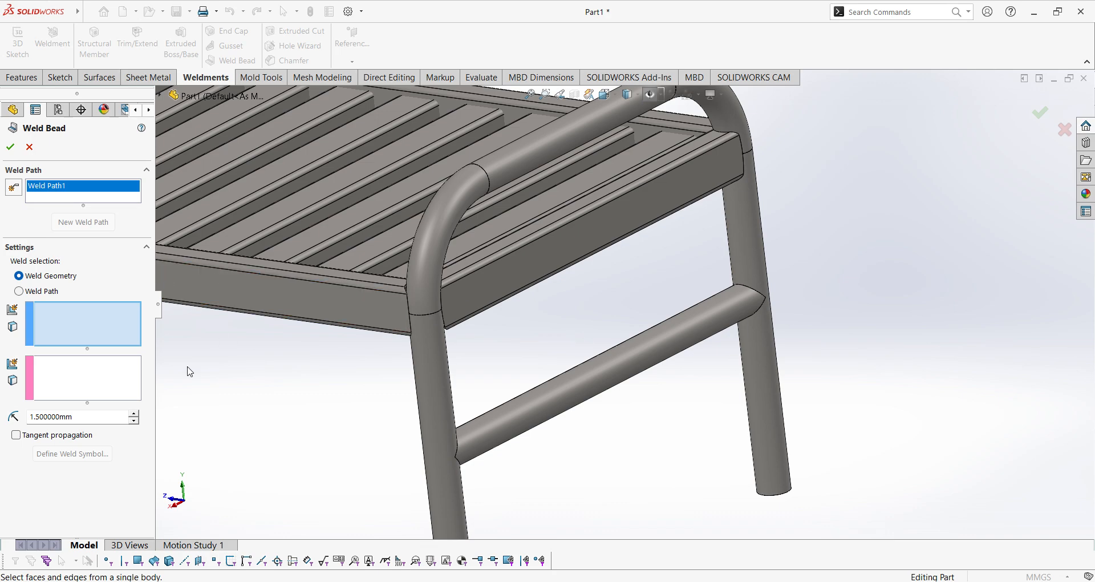
click(18, 291)
scroll(567, 423, down, 6)
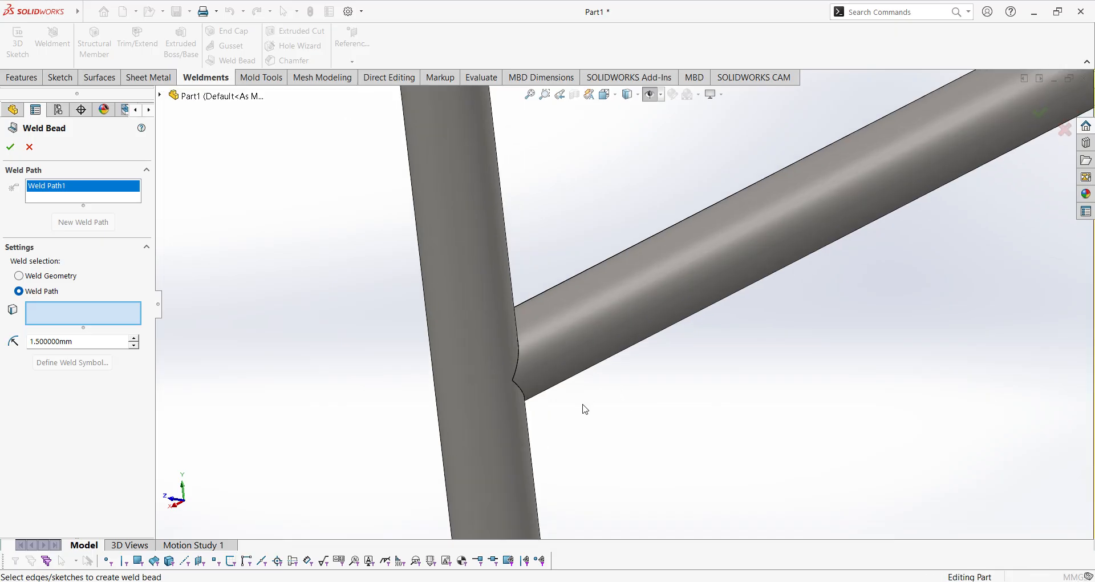
middle_drag(582, 408, 515, 411)
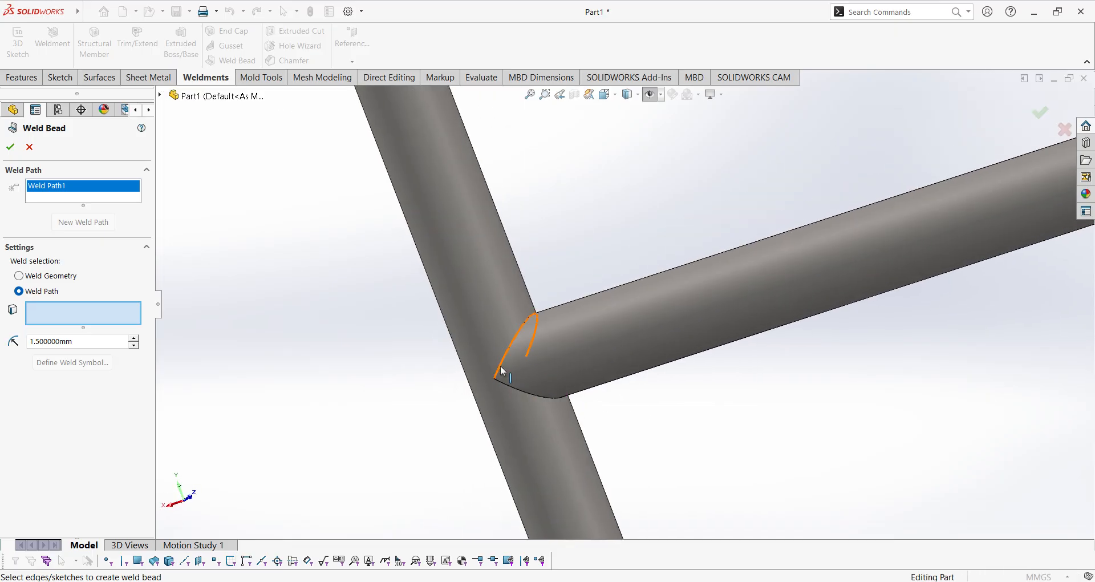
click(504, 371)
click(524, 391)
scroll(624, 406, up, 3)
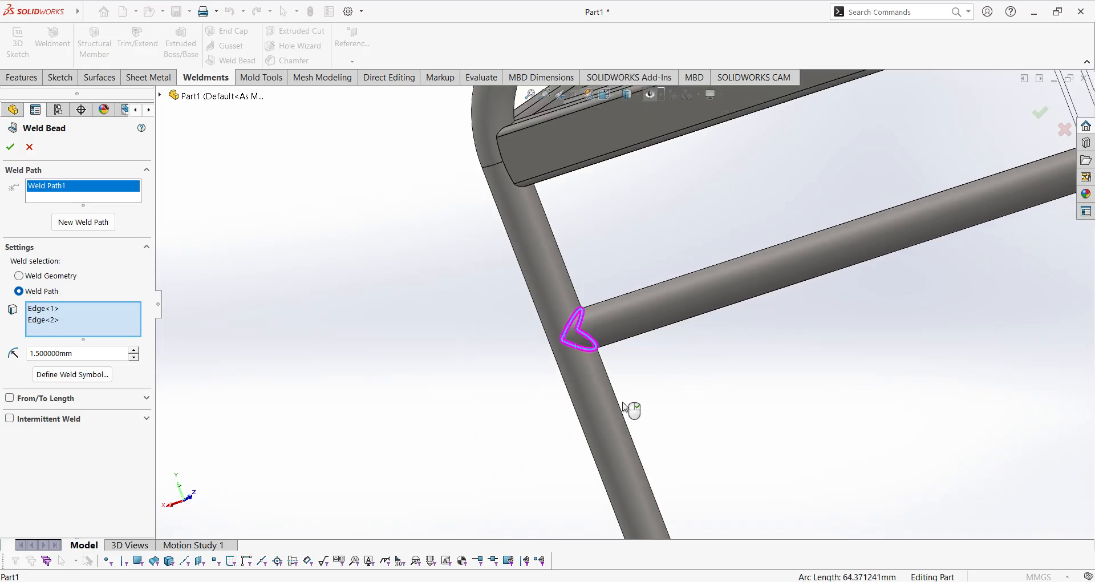
Set the weld bead size to 2 mm and create the bead at this cross pipe joint
scroll(625, 406, down, 4)
scroll(559, 340, up, 6)
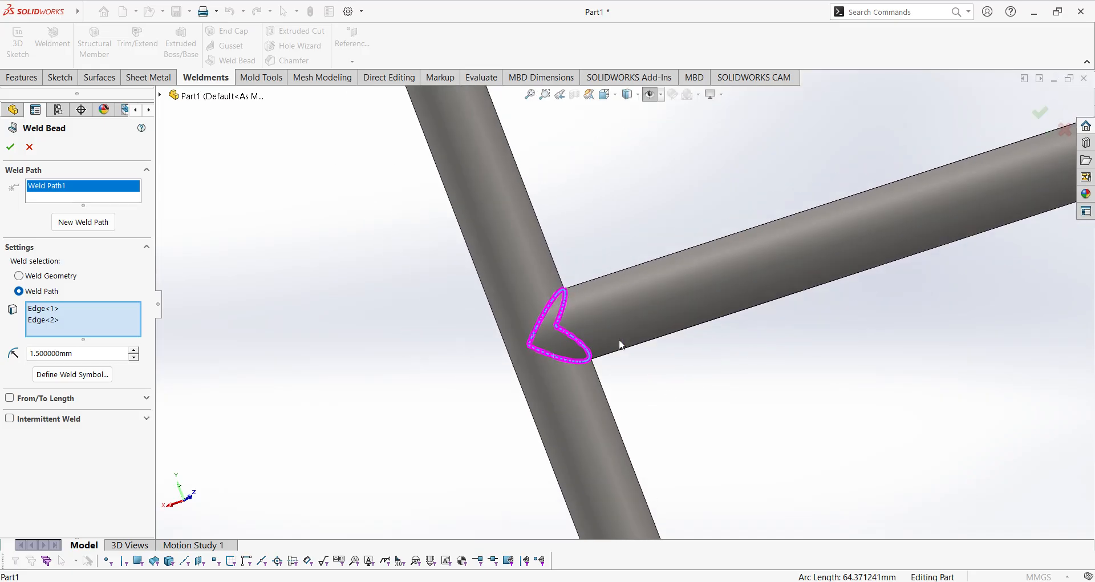
scroll(683, 226, down, 3)
scroll(684, 222, down, 2)
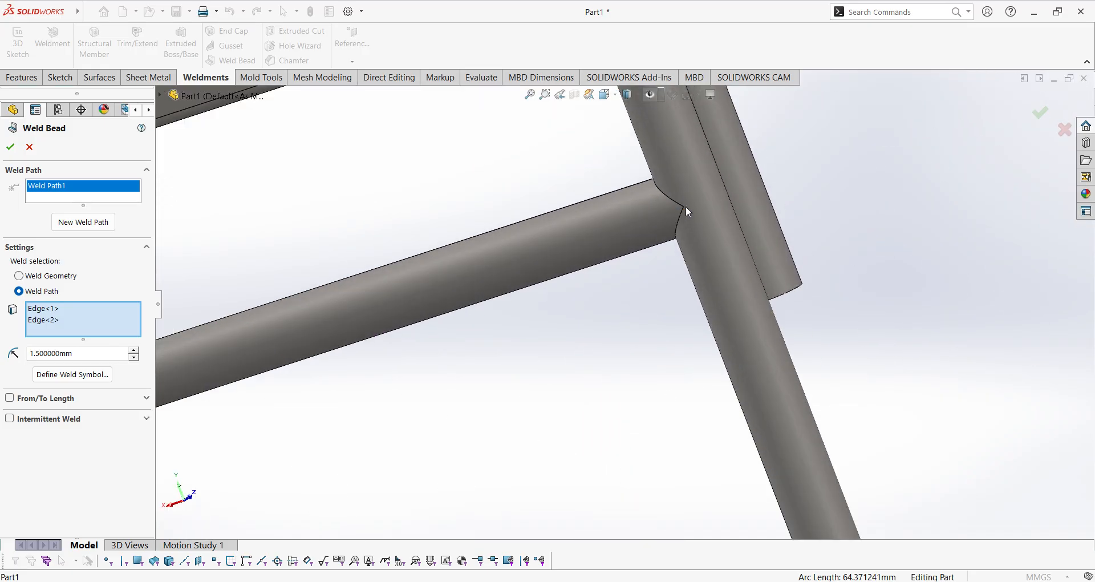
scroll(612, 240, up, 5)
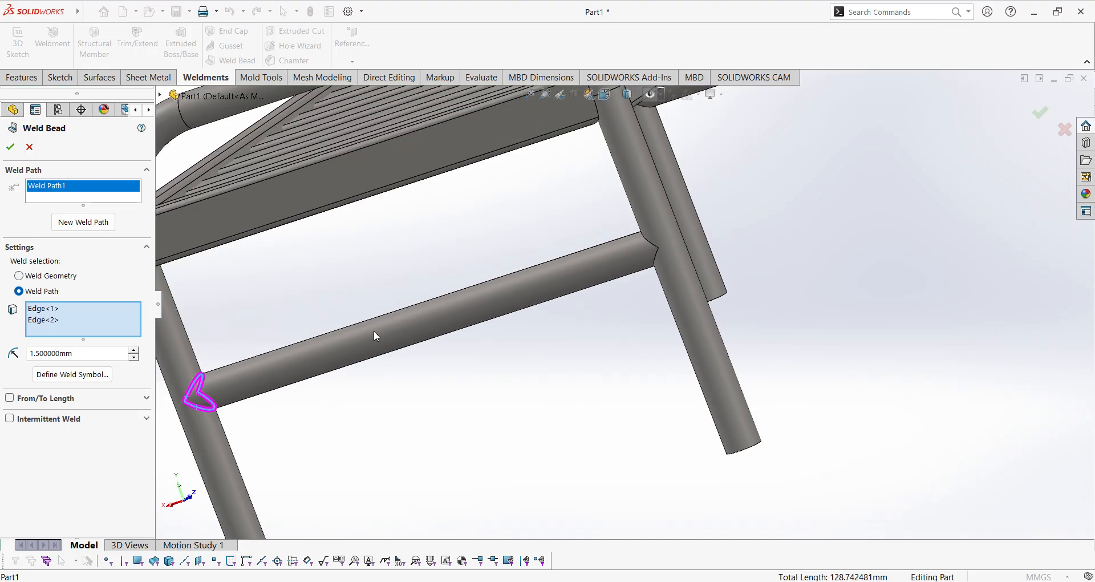
scroll(582, 320, down, 4)
scroll(573, 318, down, 5)
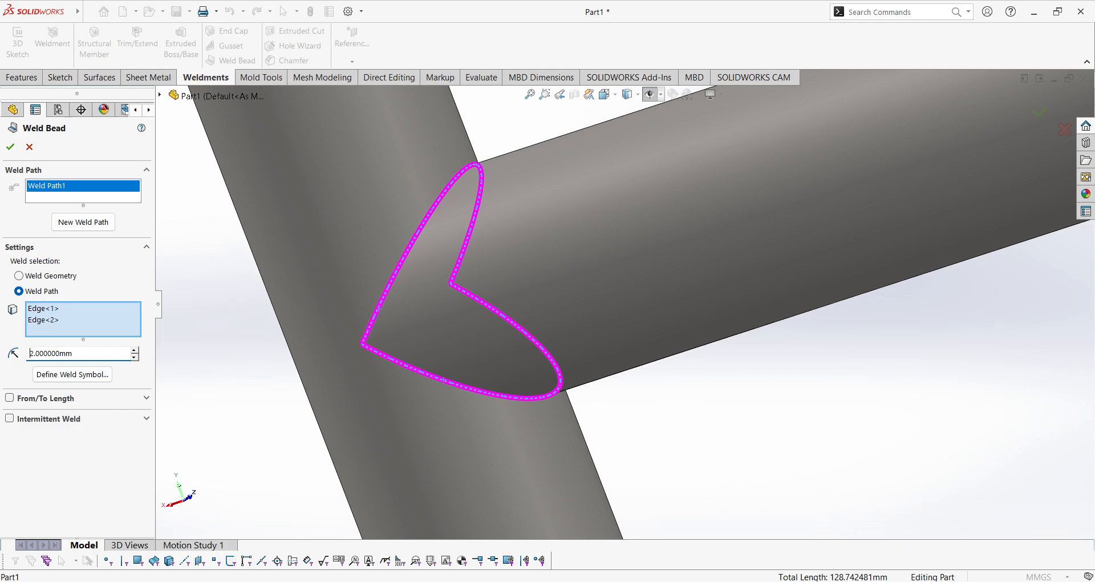
click(11, 148)
Examine the welded joint between the cross pipe and leg, and check the display options for hidden items
scroll(529, 341, up, 3)
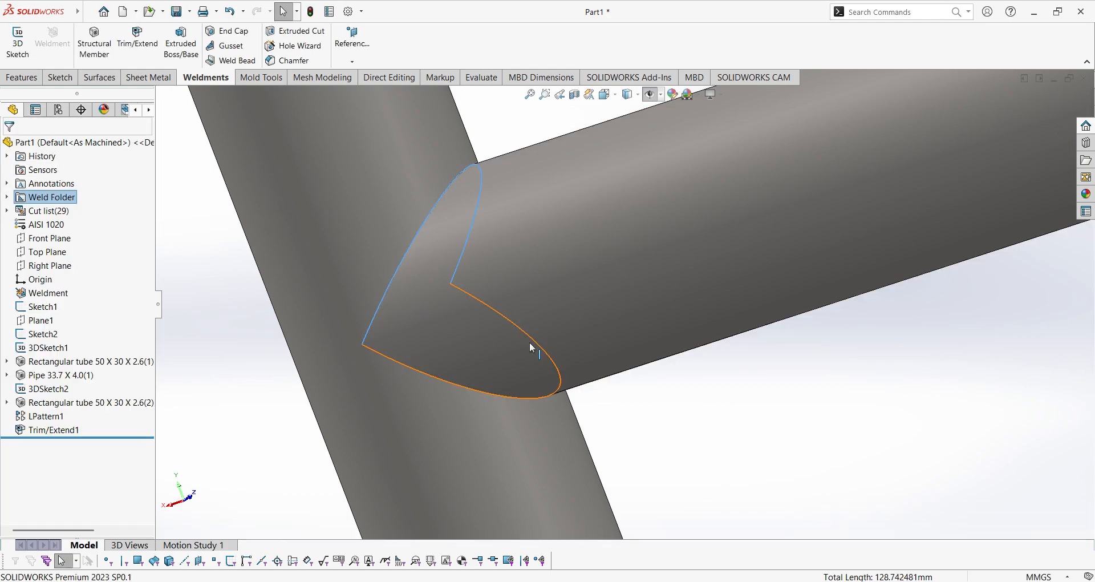
scroll(767, 380, up, 3)
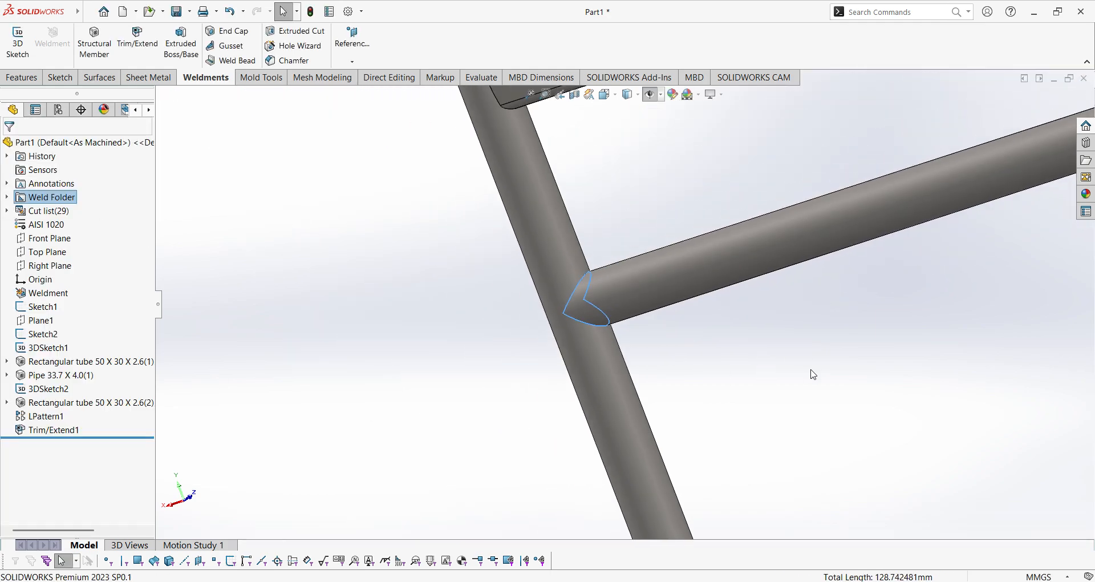
scroll(709, 265, down, 3)
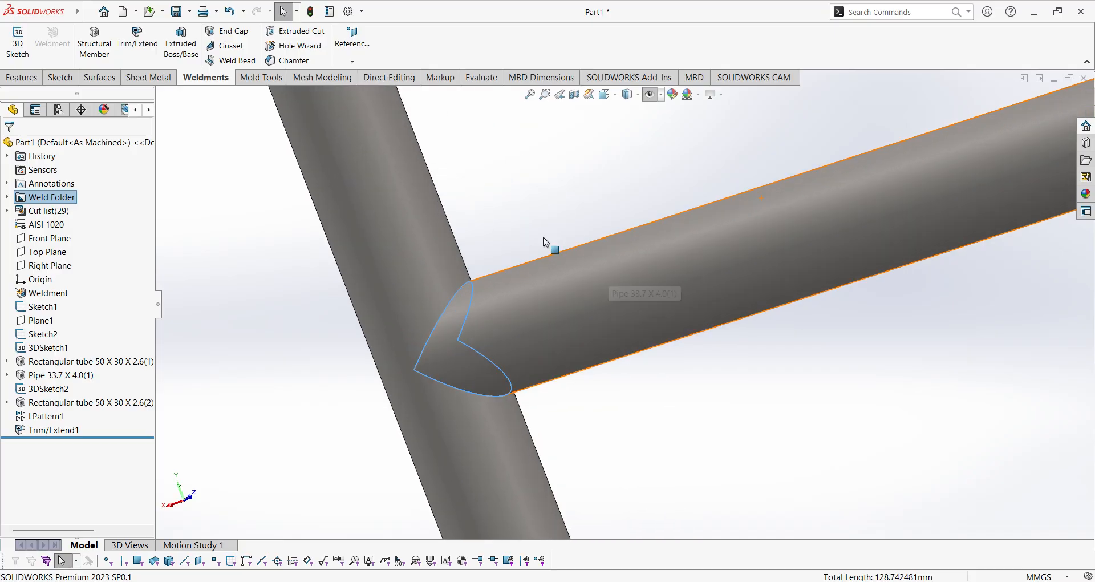
click(662, 95)
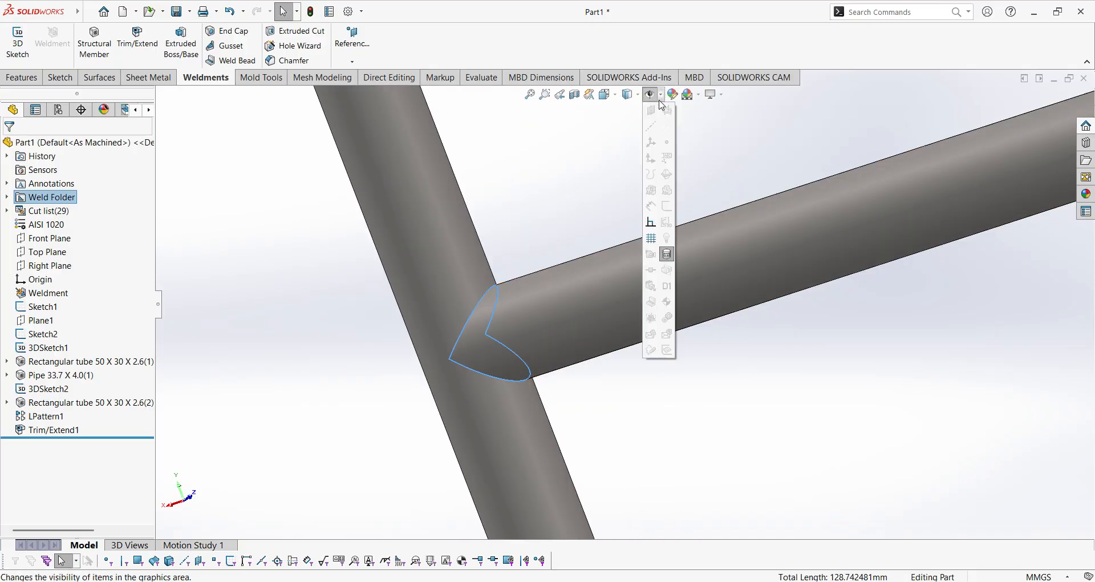
scroll(593, 264, up, 5)
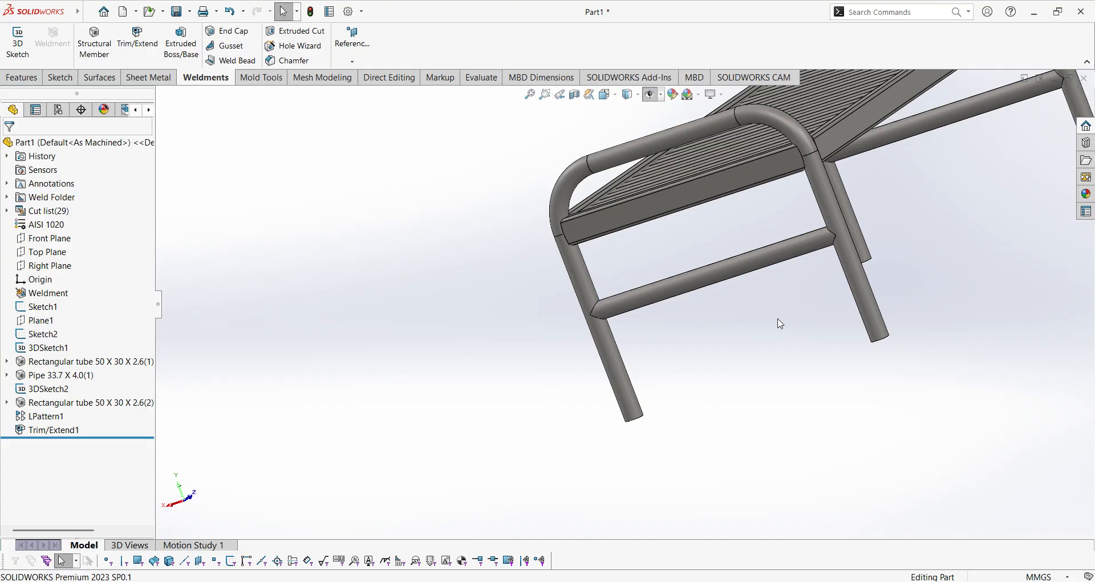
scroll(787, 328, up, 3)
scroll(826, 203, down, 1)
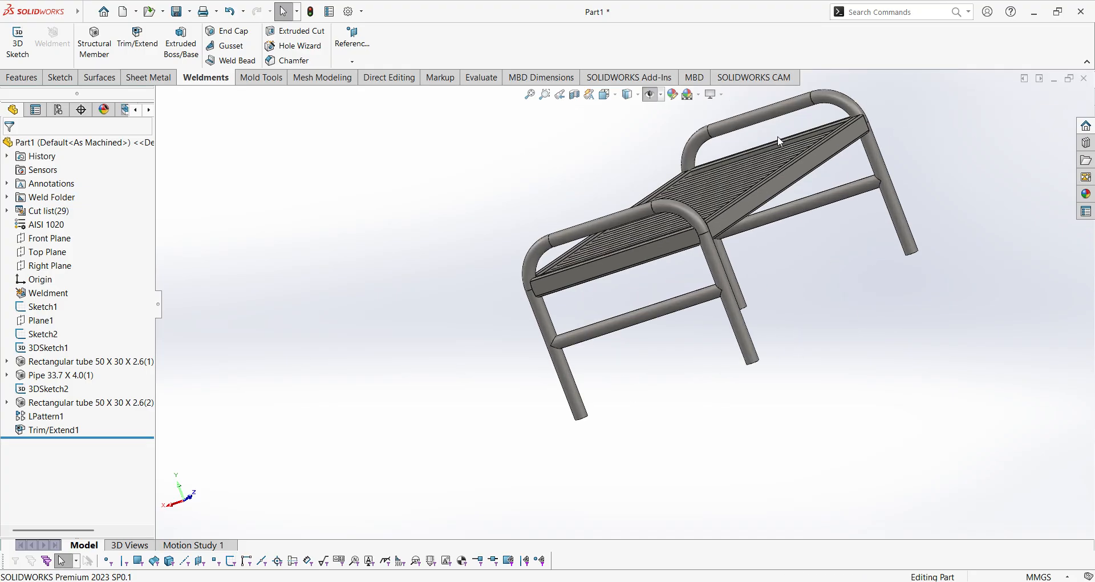
Turn off the global hiding of all item types in the graphics area
click(662, 97)
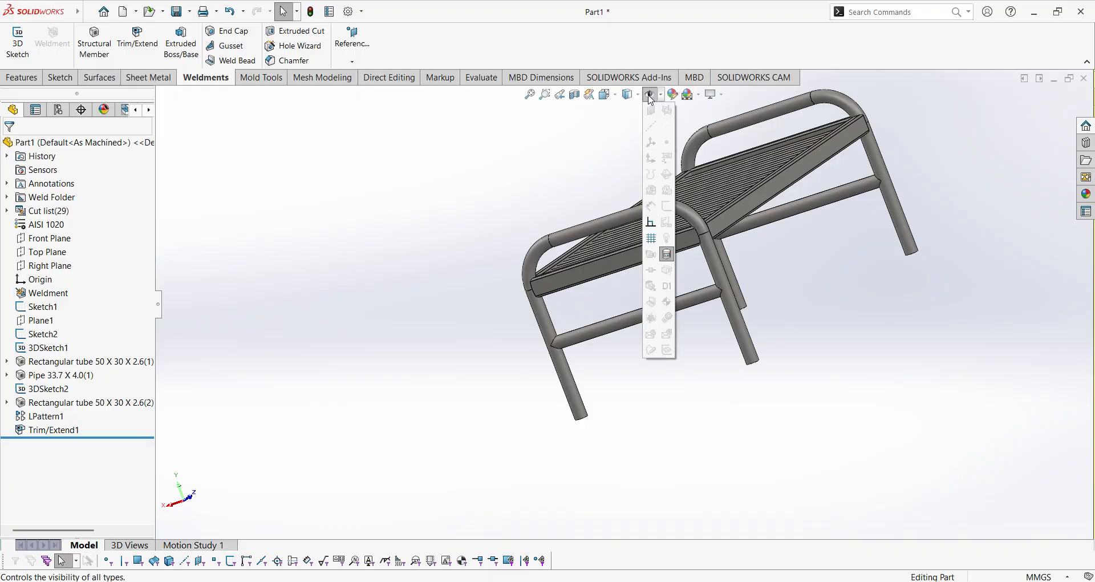
scroll(754, 180, up, 1)
scroll(707, 140, down, 3)
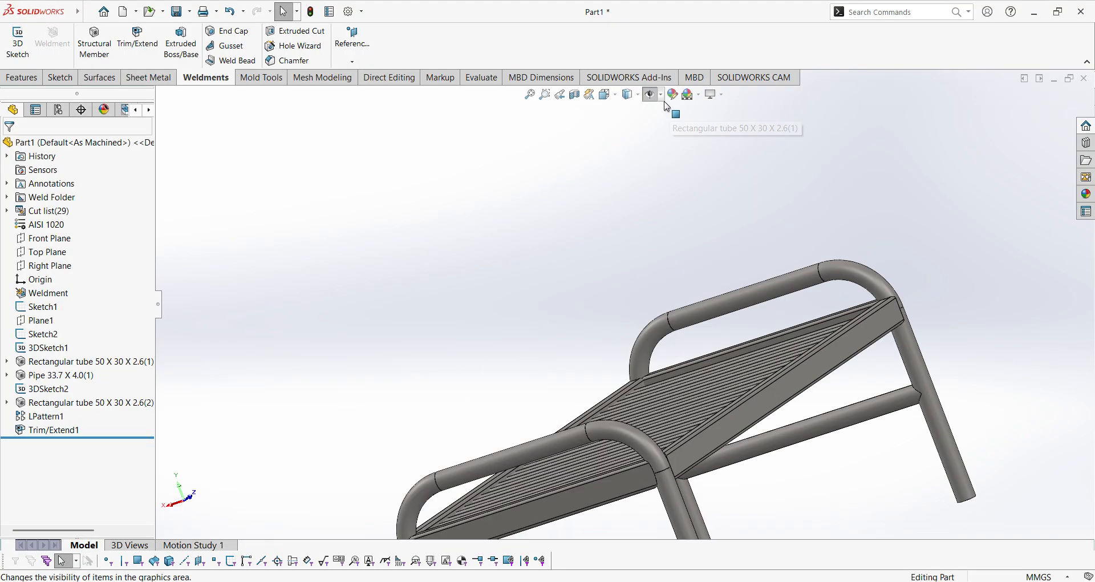
right_click(649, 94)
click(617, 165)
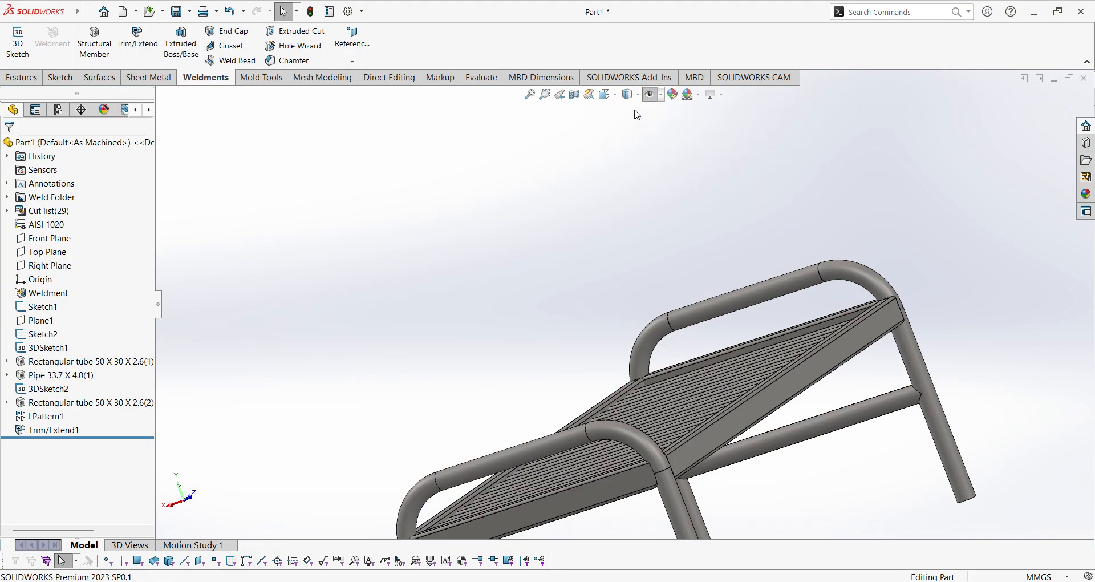
scroll(648, 103, down, 1)
scroll(646, 99, down, 2)
right_click(647, 98)
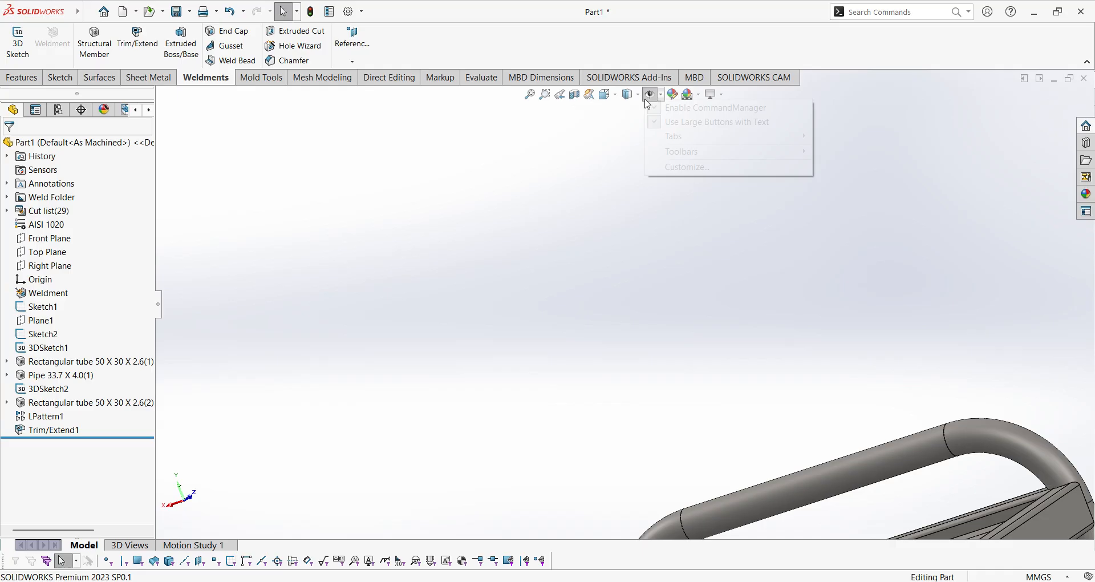
click(642, 144)
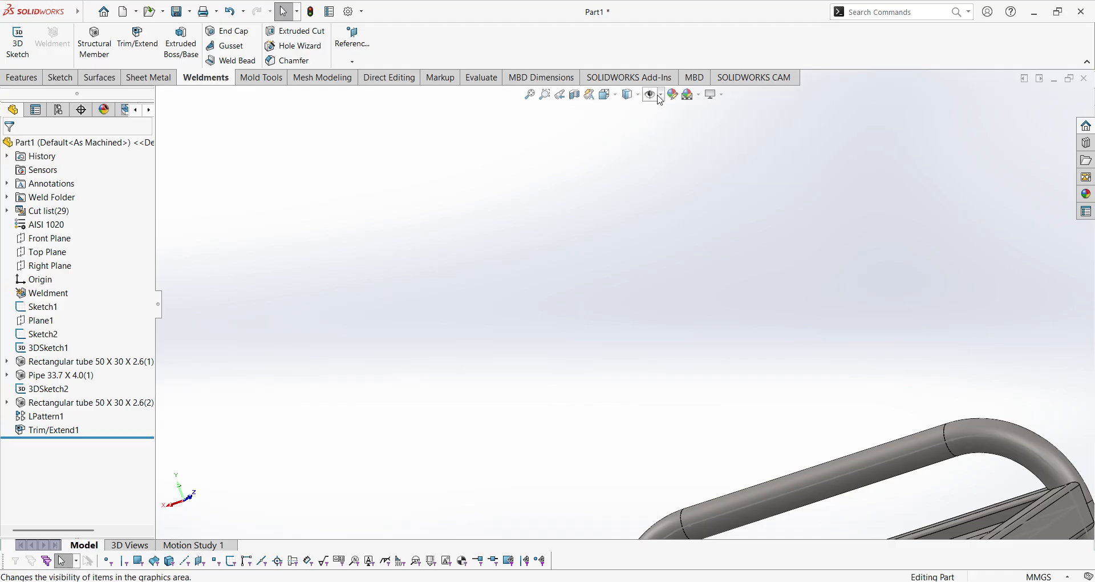
Turn on the display of weld beads in the model view
click(661, 96)
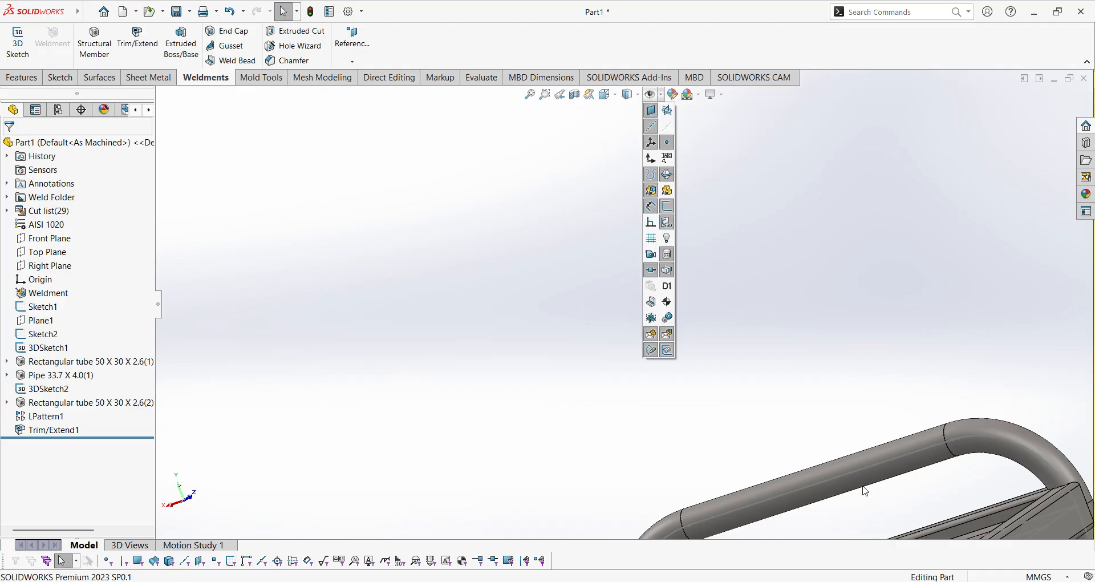
scroll(791, 361, up, 5)
middle_drag(792, 362, 584, 374)
scroll(573, 371, down, 8)
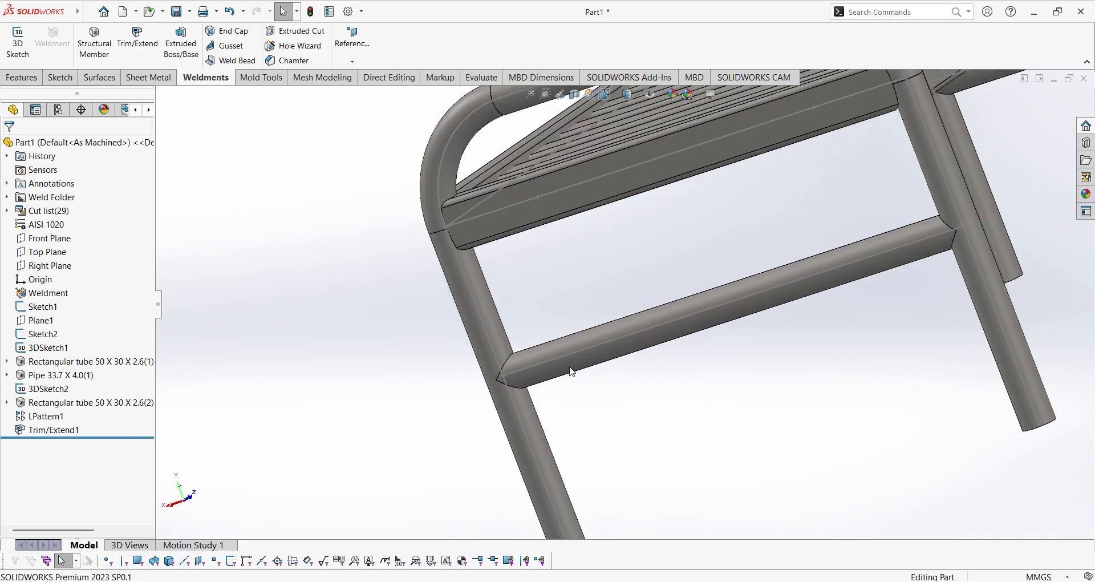
scroll(572, 371, down, 5)
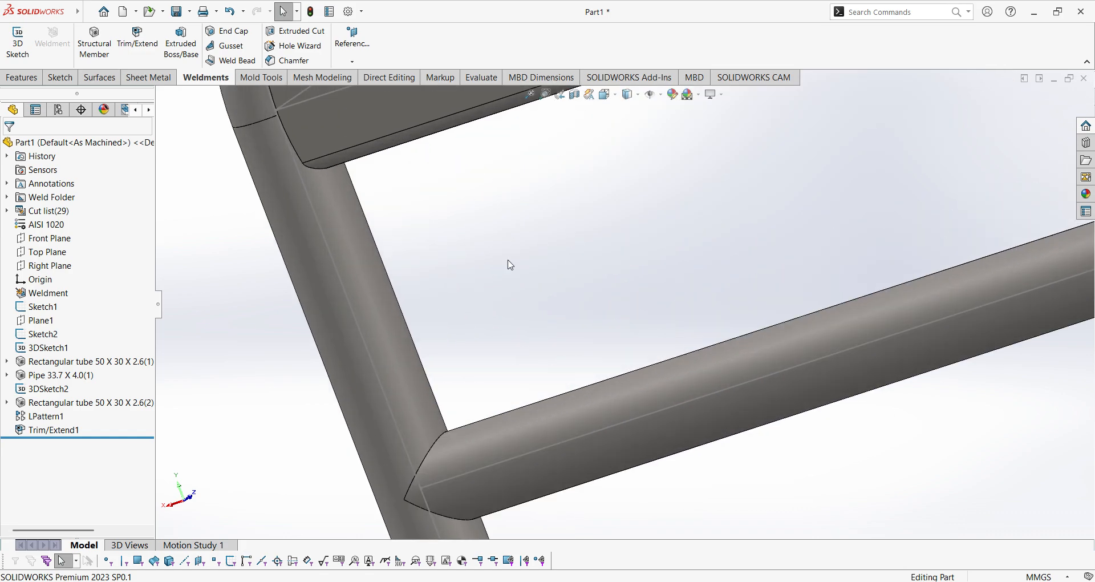
click(661, 96)
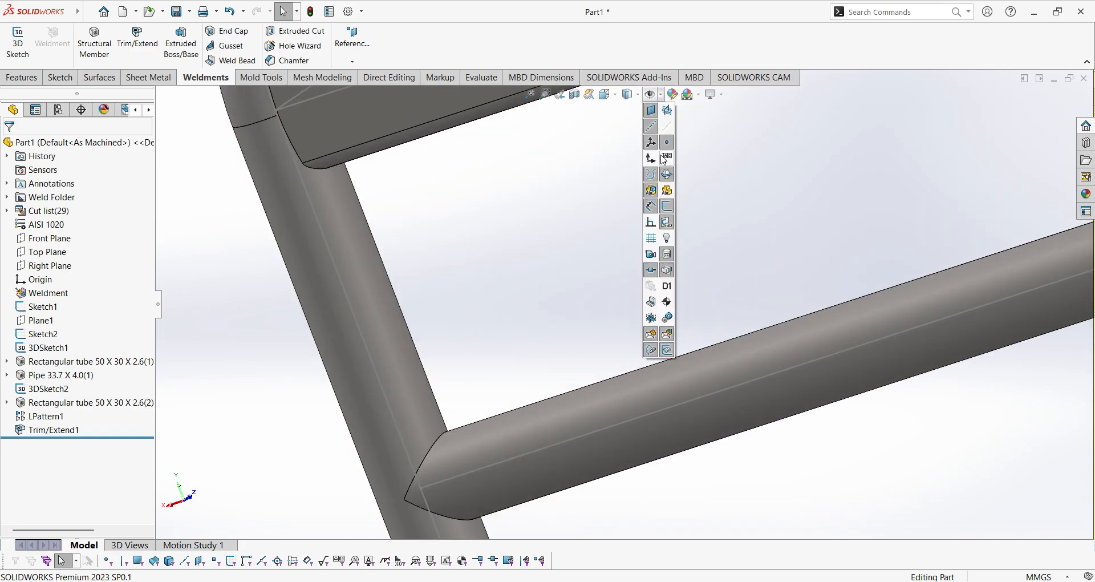
click(650, 305)
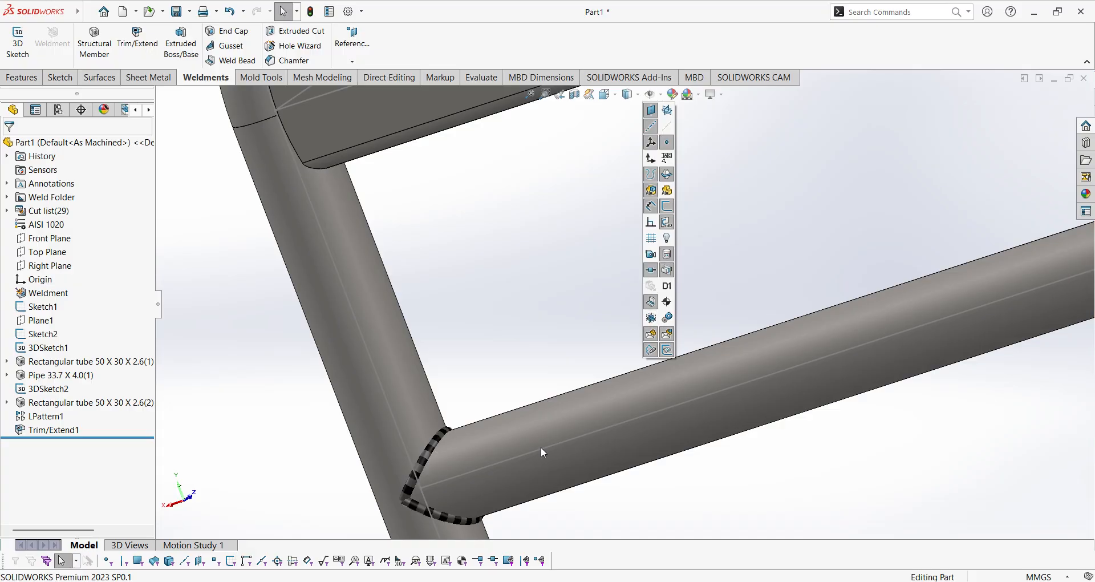
click(552, 274)
Examine the weld bead at the cross pipe joint and the bed frame as a whole
scroll(532, 382, up, 6)
scroll(565, 403, down, 2)
scroll(602, 308, down, 5)
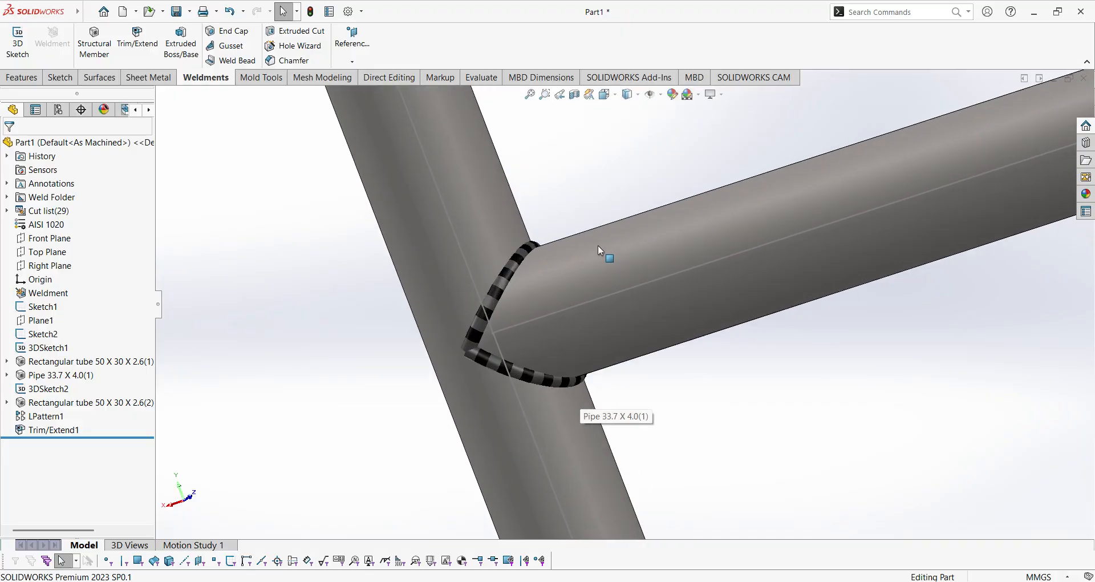
scroll(536, 394, up, 10)
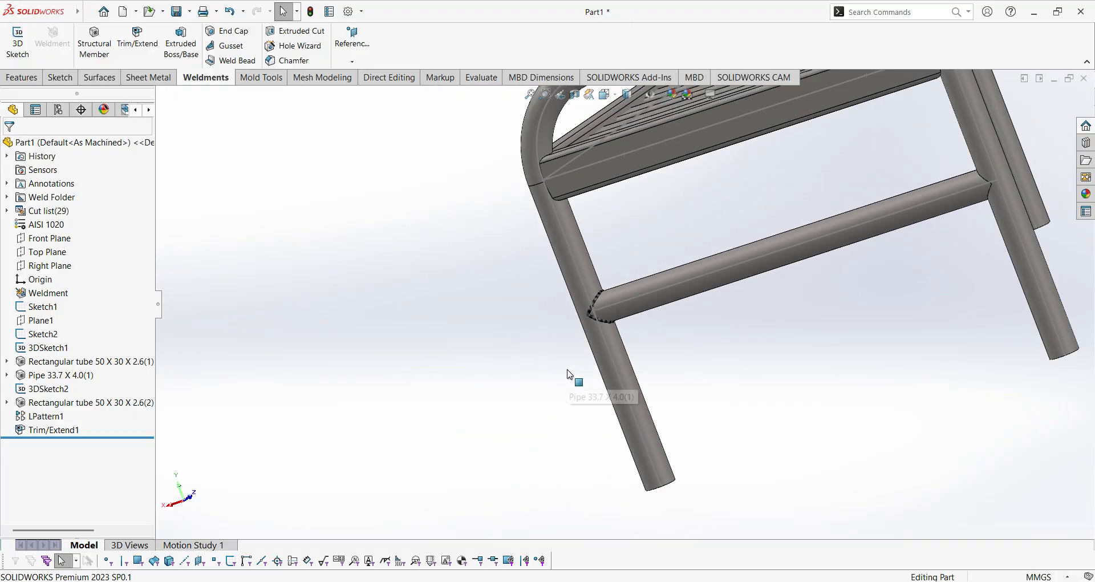
middle_drag(684, 186, 817, 165)
scroll(878, 228, down, 5)
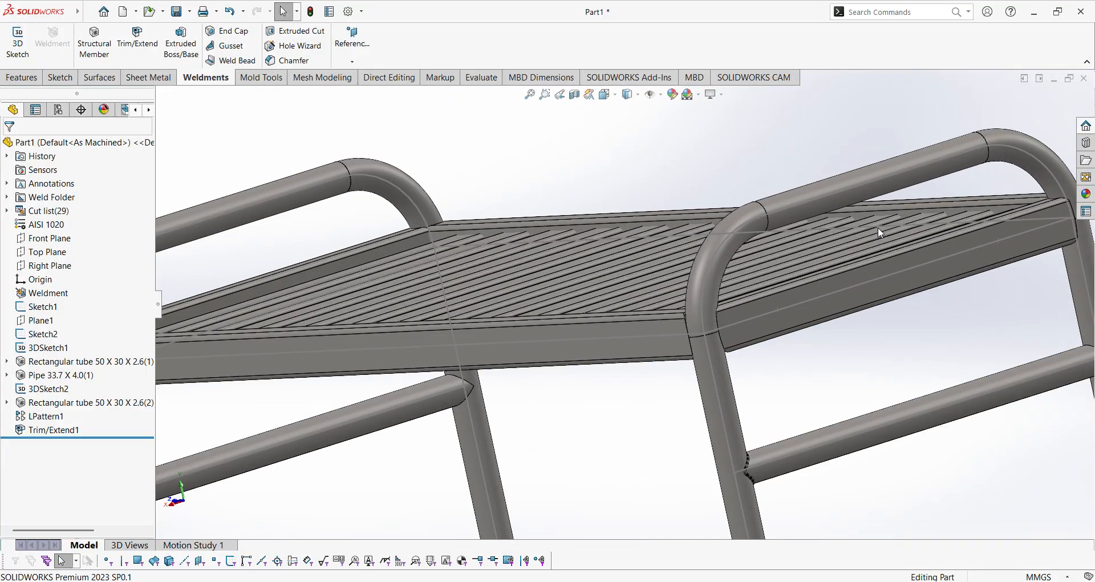
scroll(799, 234, up, 4)
middle_drag(532, 264, 574, 337)
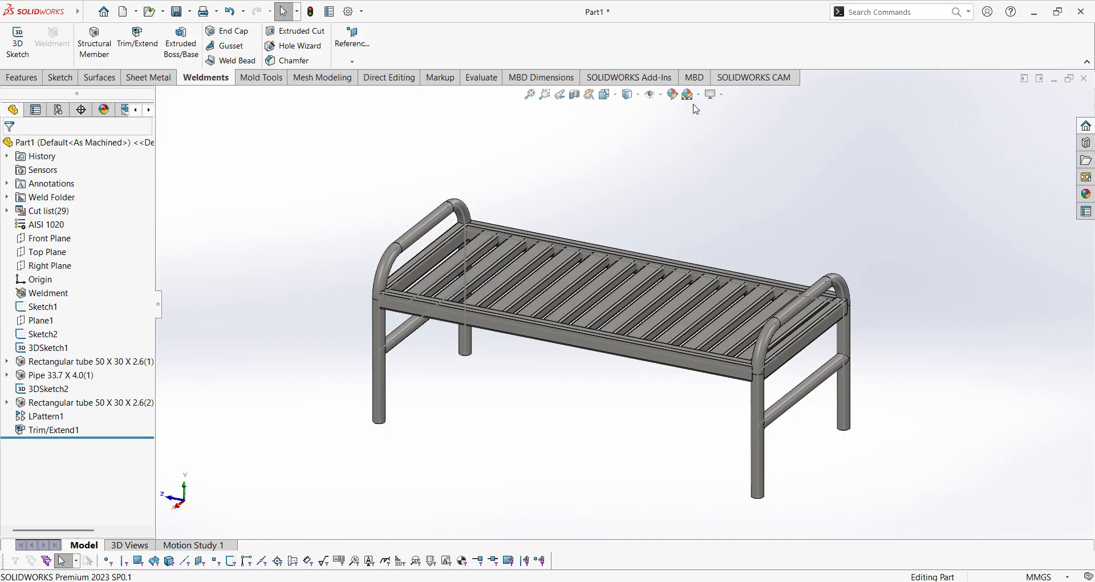
Change the appearance colour of the whole part to light green from the standard swatches
click(673, 94)
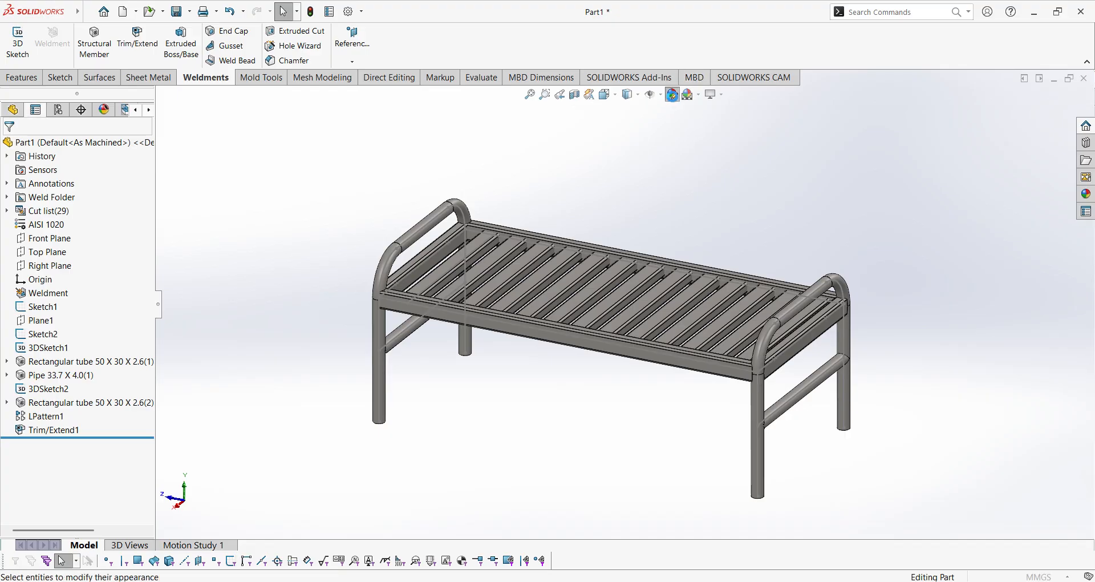
scroll(995, 421, down, 3)
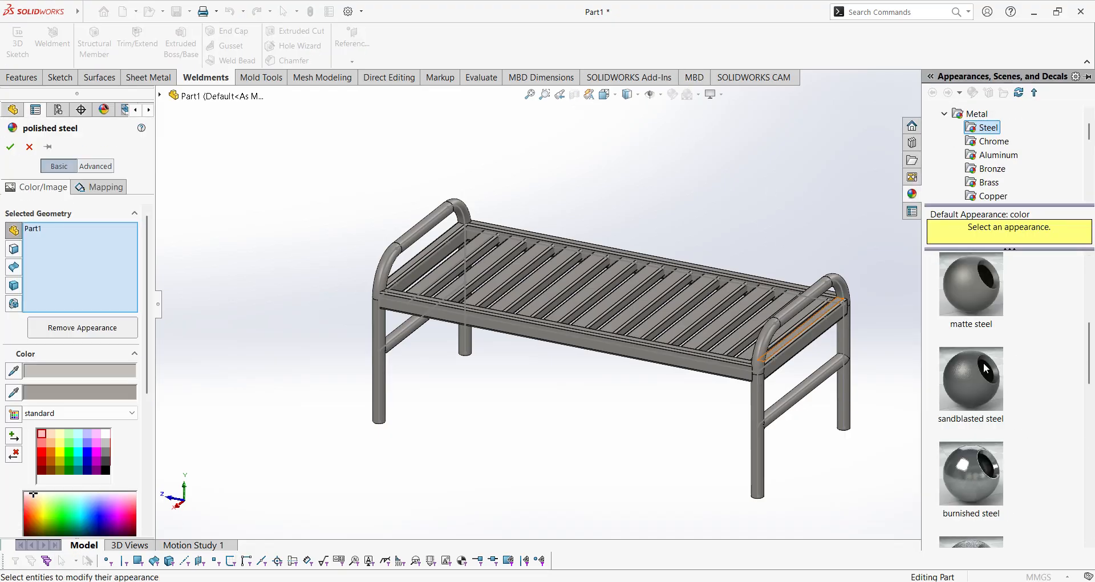
scroll(996, 420, up, 3)
click(69, 444)
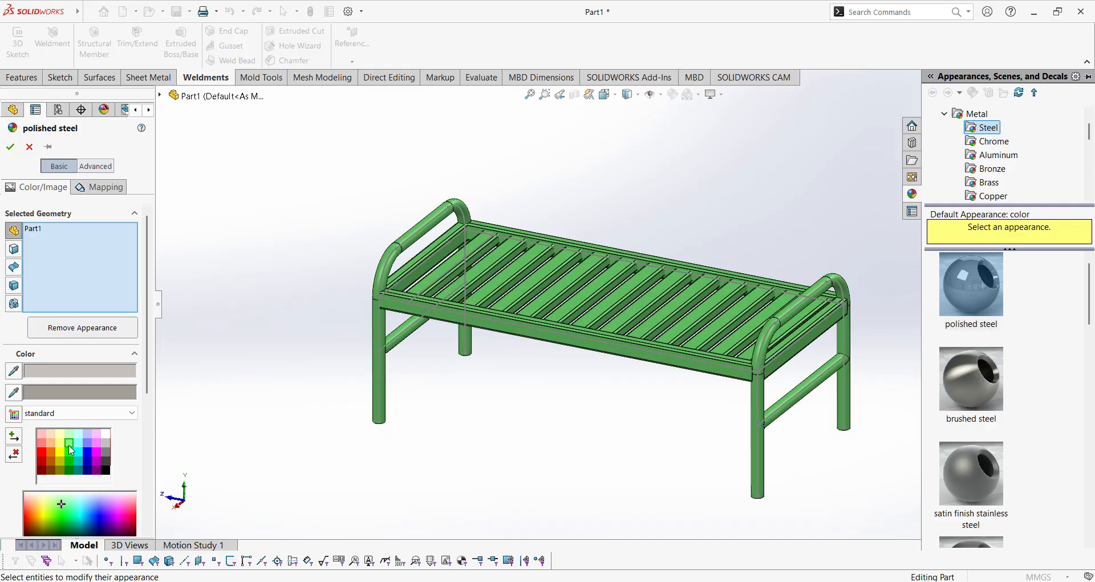
scroll(254, 455, down, 1)
scroll(606, 318, up, 2)
scroll(684, 342, down, 1)
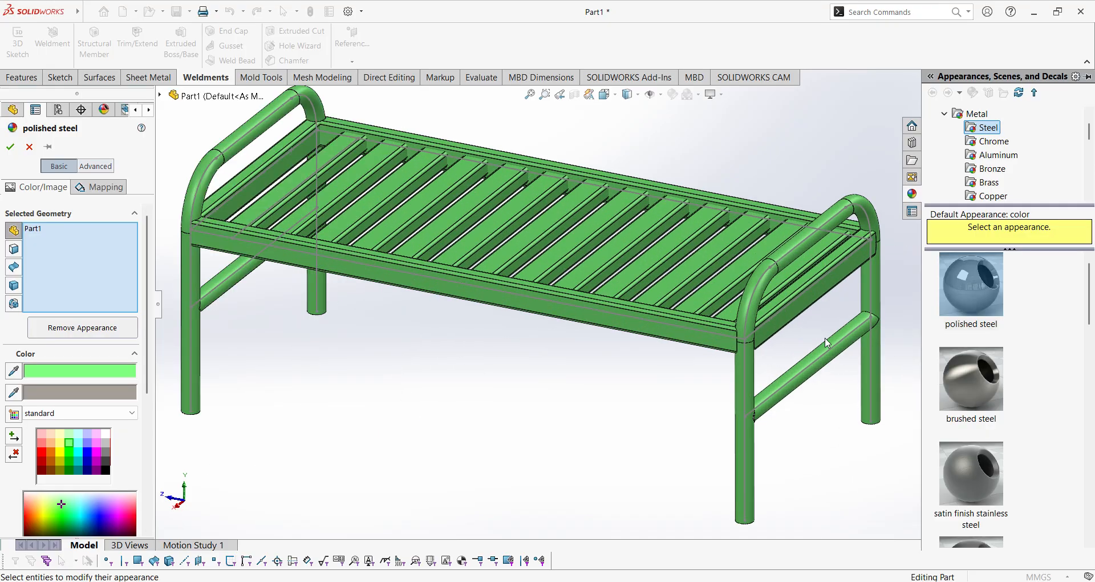
scroll(532, 330, up, 1)
scroll(491, 327, down, 2)
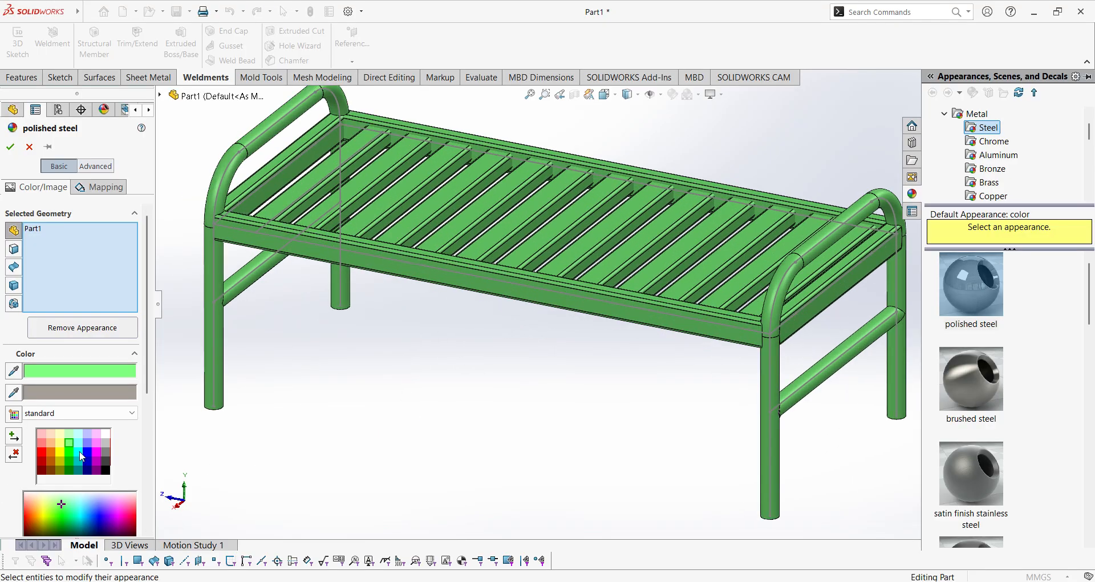
click(11, 147)
click(420, 407)
Start an End Cap on the bottom face of the near leg at one end of the bed, with a thickness of 25 mm
scroll(398, 405, up, 3)
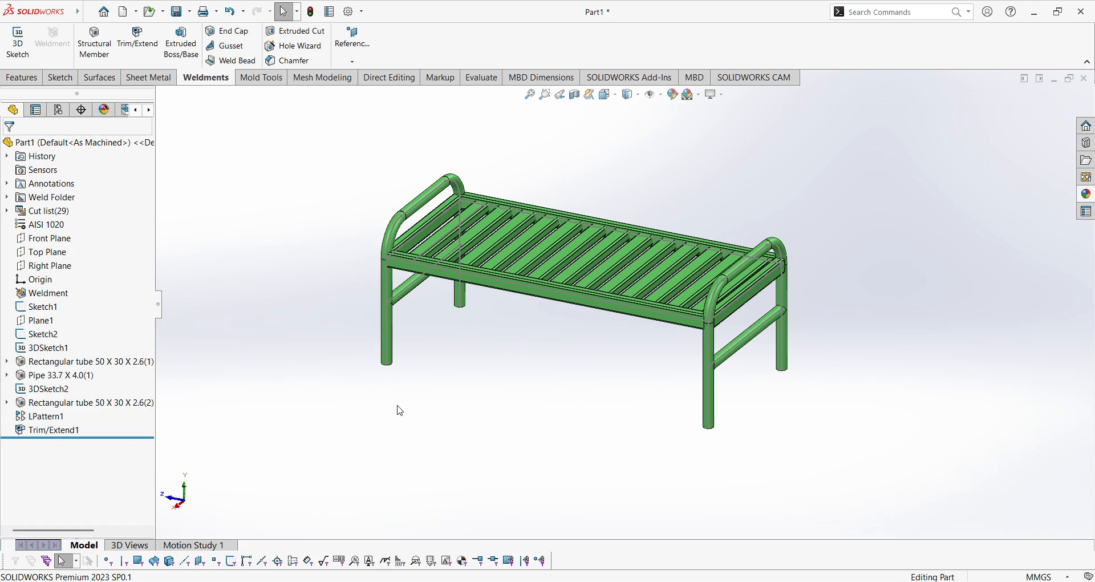
middle_drag(396, 404, 416, 360)
scroll(402, 394, down, 5)
scroll(417, 335, down, 3)
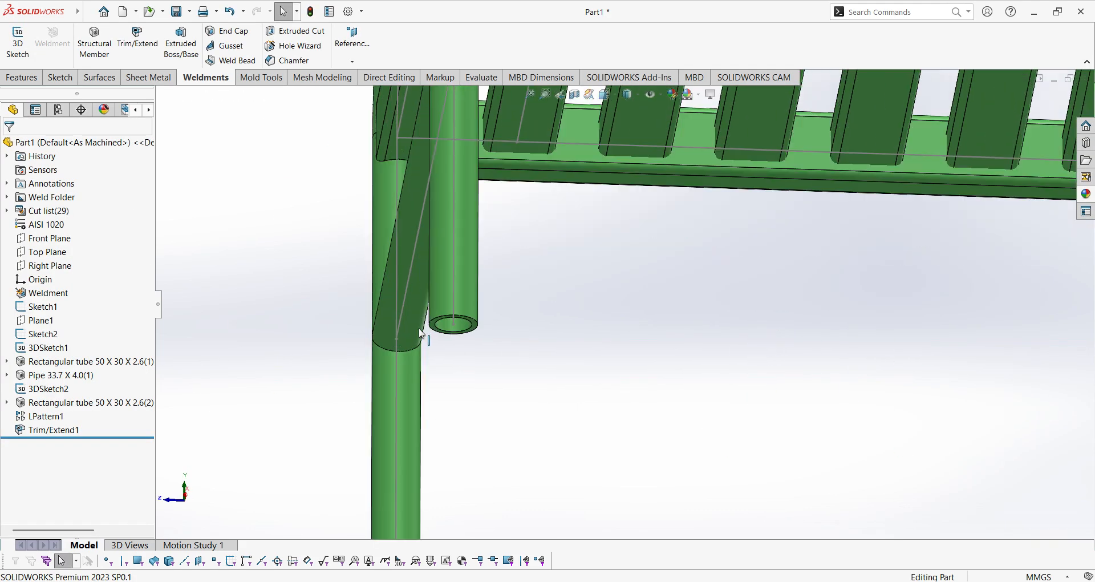
scroll(454, 337, up, 3)
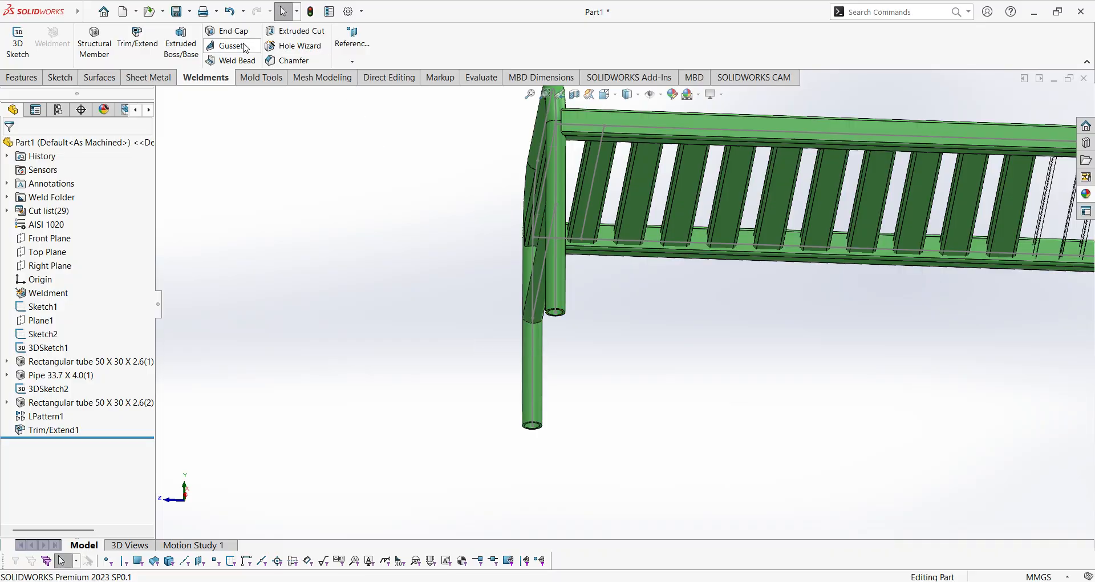
click(232, 30)
scroll(723, 360, down, 2)
scroll(371, 329, down, 3)
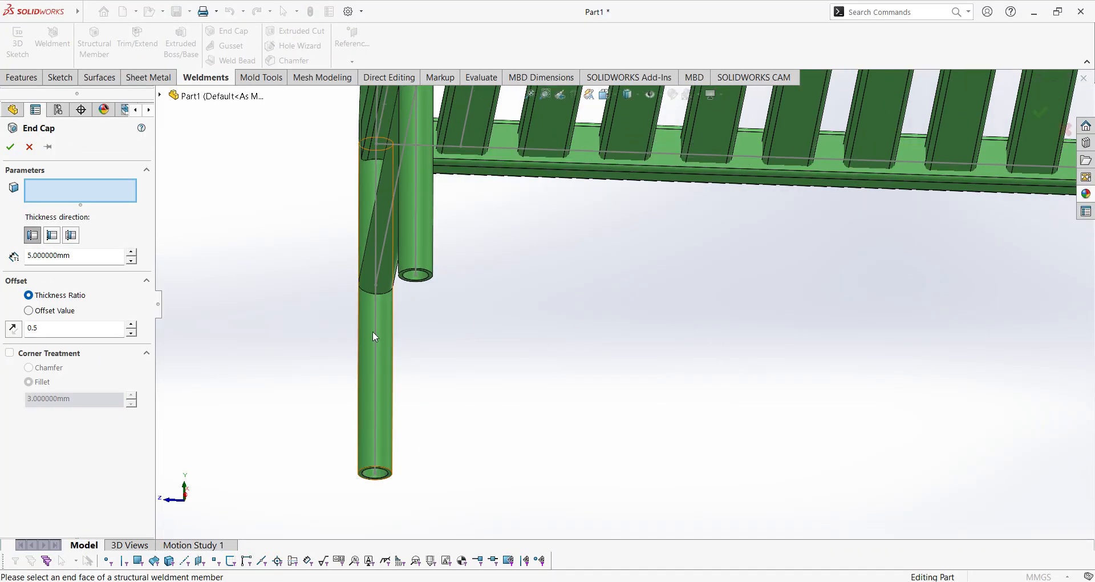
scroll(477, 337, up, 5)
middle_drag(477, 337, 524, 308)
scroll(550, 420, down, 6)
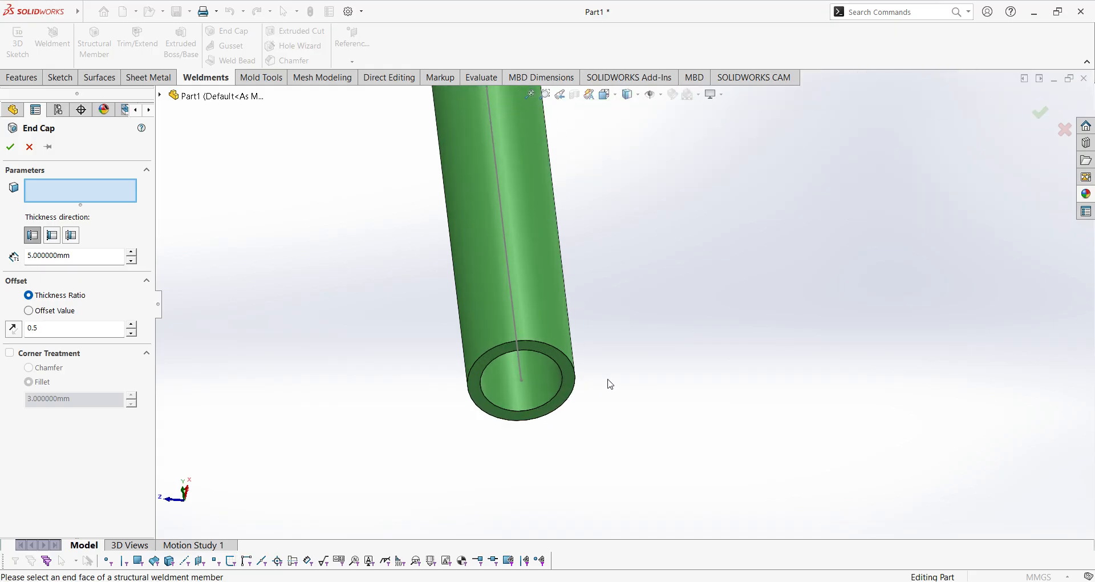
click(548, 395)
middle_drag(550, 399, 576, 414)
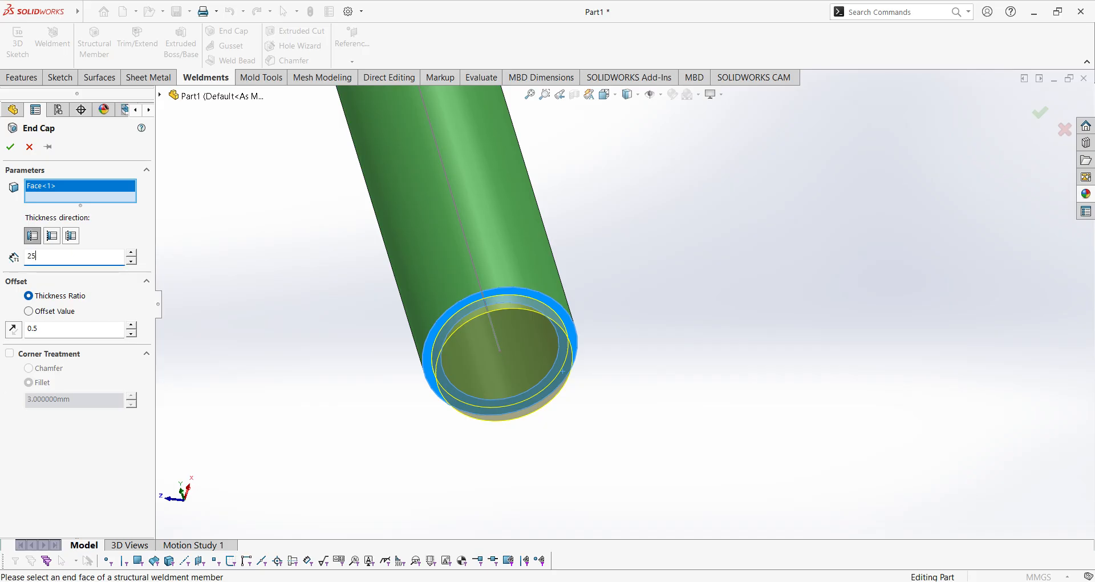
key(Return)
Include the bottom face of the far leg at the same end of the bed in the end cap selection
scroll(433, 371, up, 10)
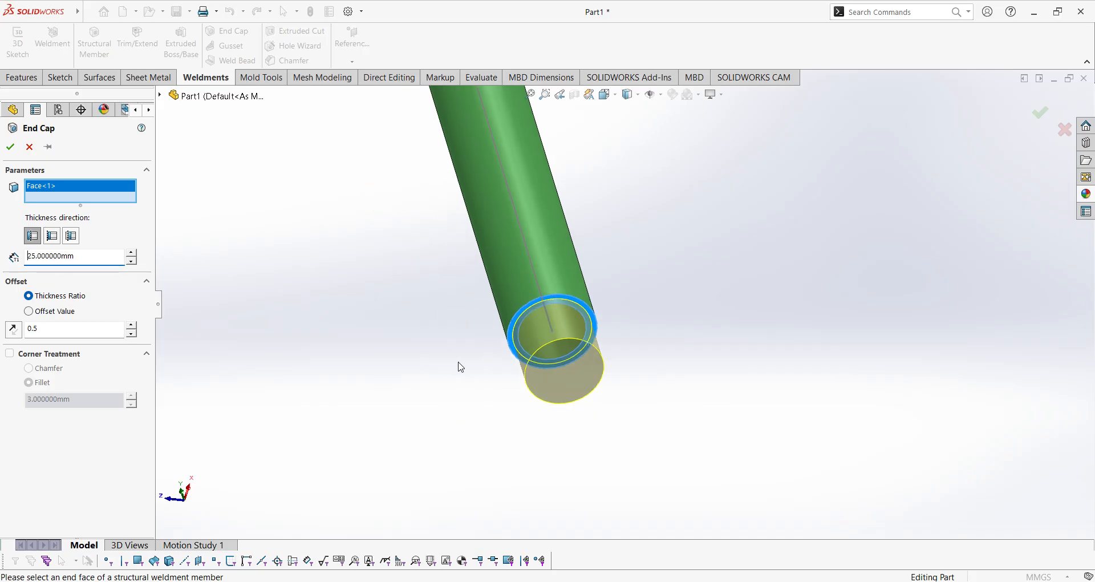
scroll(746, 257, up, 8)
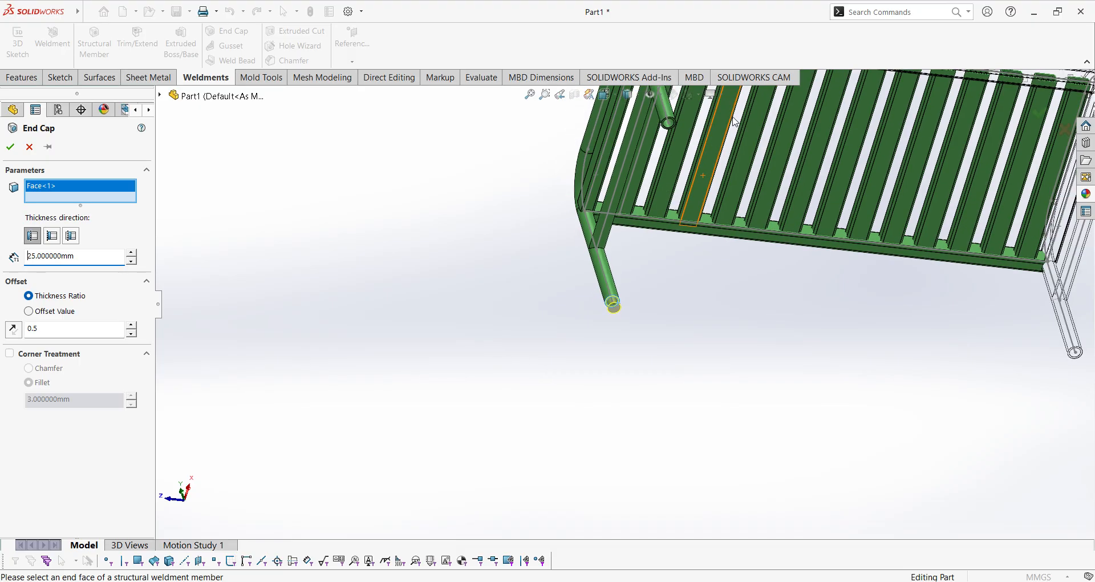
scroll(660, 275, down, 10)
scroll(553, 242, down, 6)
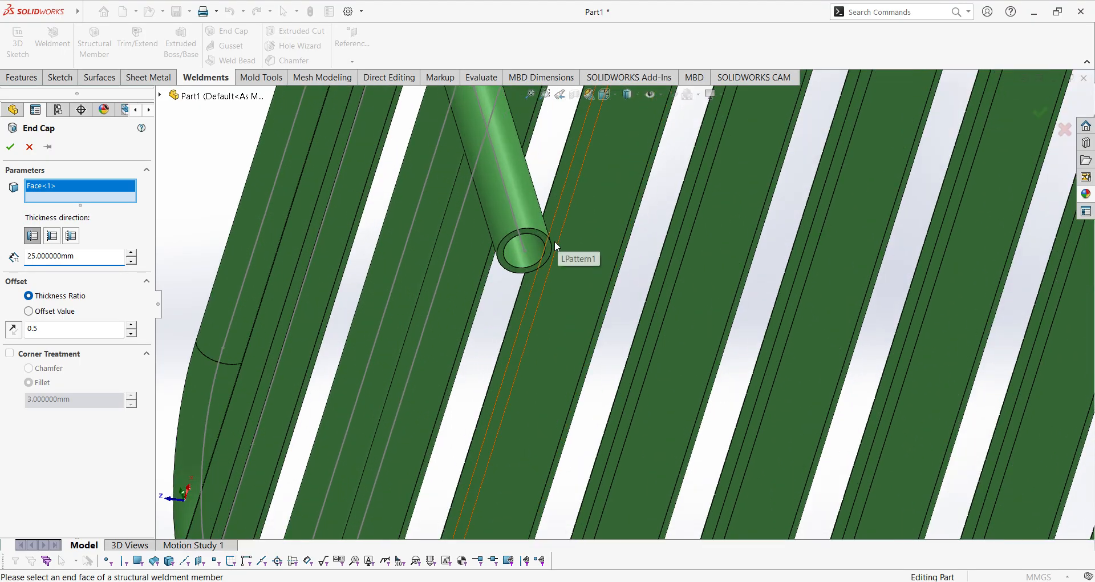
click(546, 242)
scroll(706, 340, up, 8)
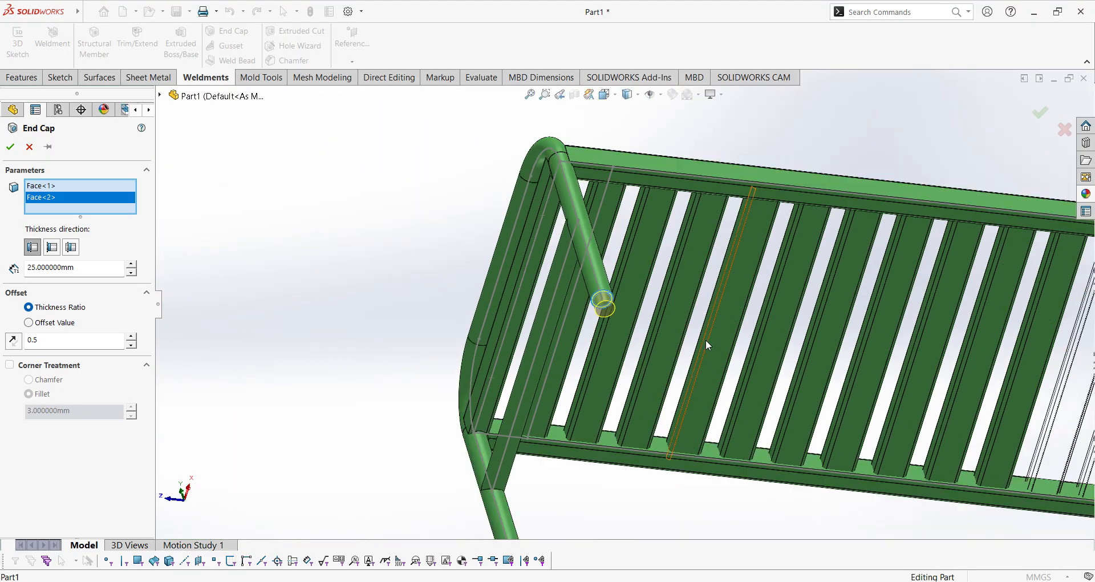
Include the bottom faces of both legs at the opposite end of the bed and create the four end caps
scroll(874, 341, down, 8)
scroll(956, 303, down, 6)
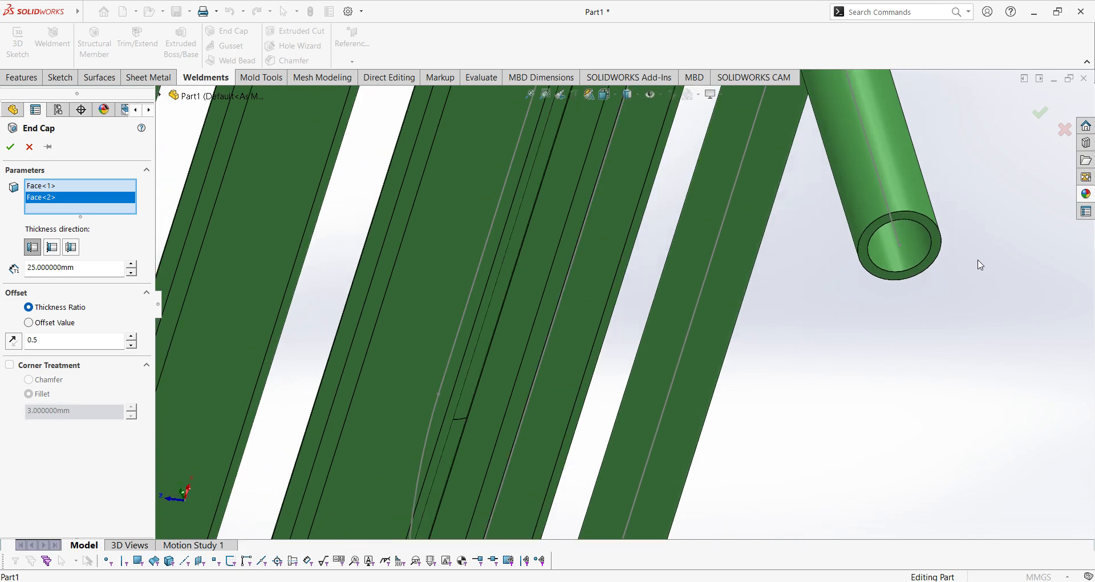
click(845, 304)
scroll(824, 409, up, 8)
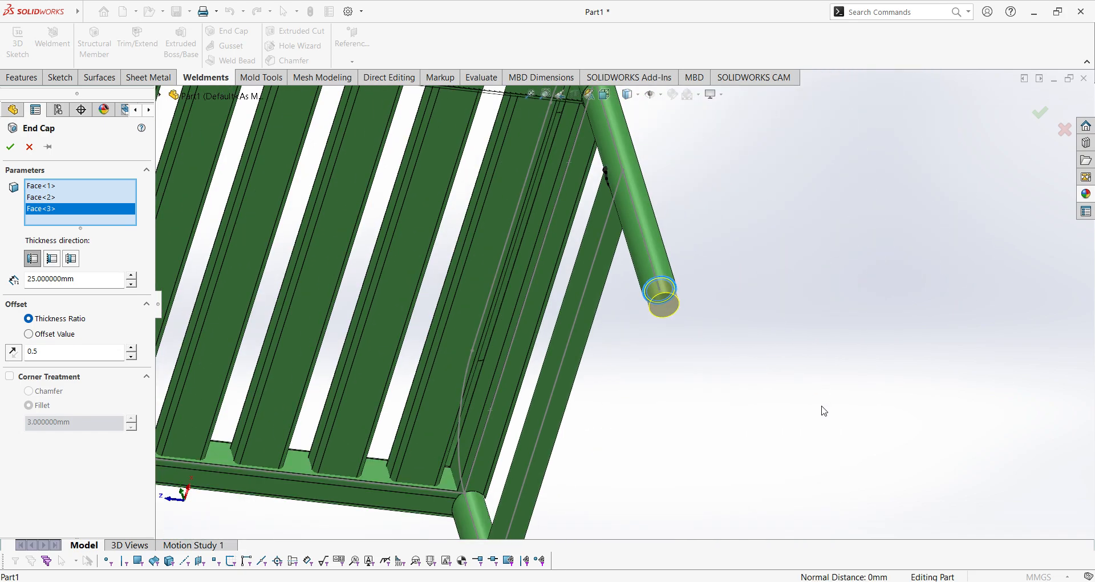
scroll(517, 502, down, 8)
scroll(528, 479, down, 3)
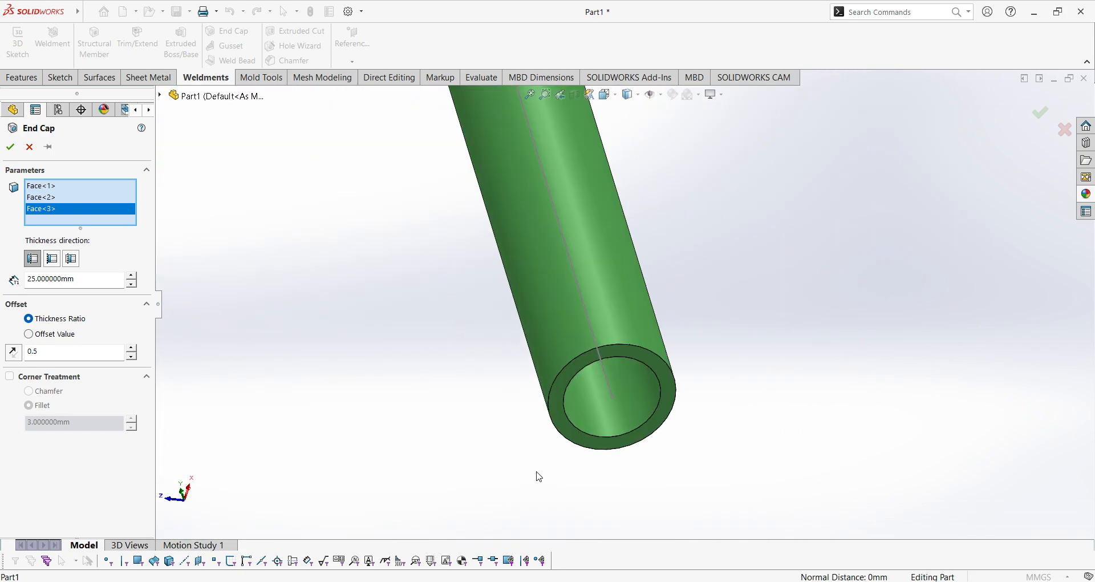
click(578, 445)
scroll(531, 426, up, 8)
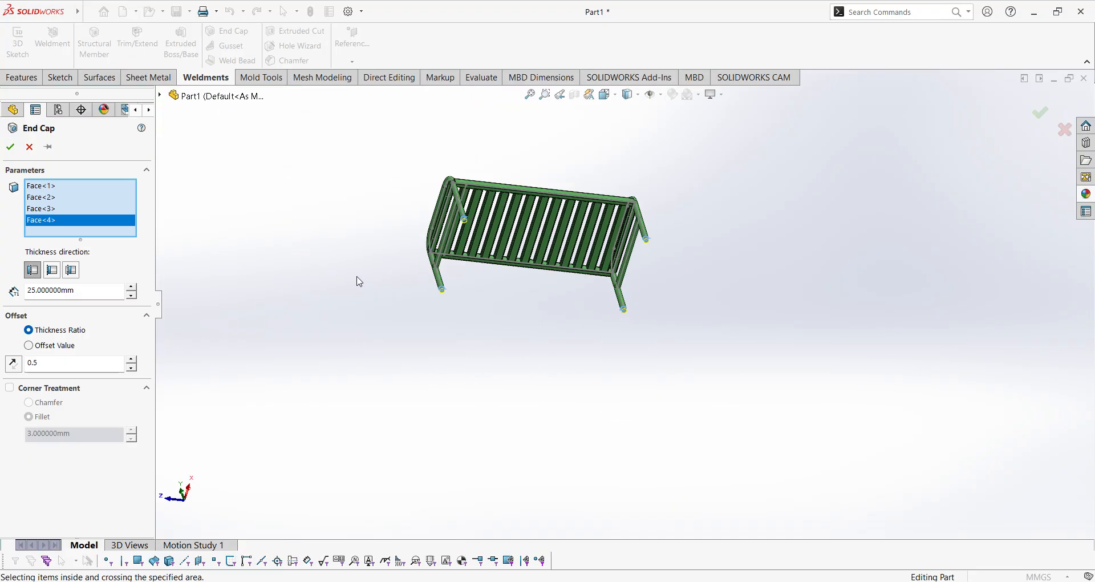
middle_drag(359, 282, 488, 315)
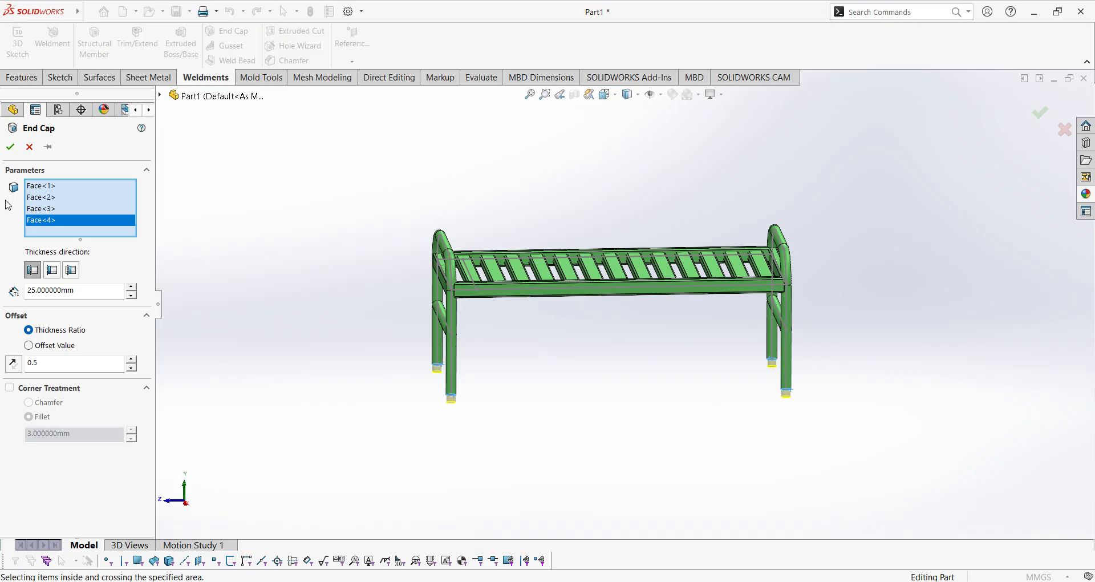
click(11, 148)
Apply the glossy rubber appearance from the Rubber > Gloss category to the end cap of a corner leg
scroll(802, 417, down, 6)
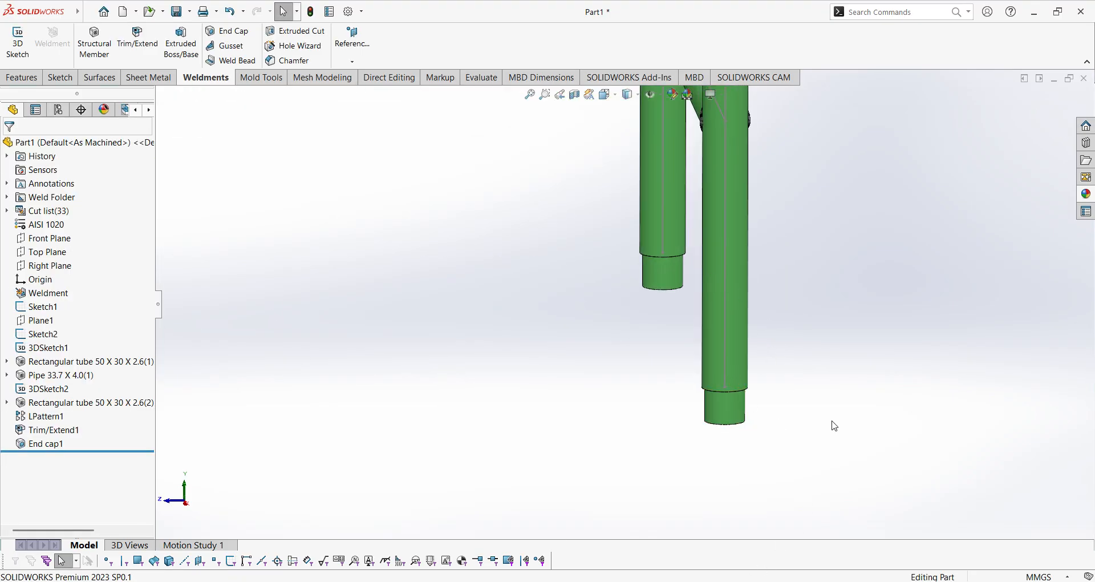
click(1087, 196)
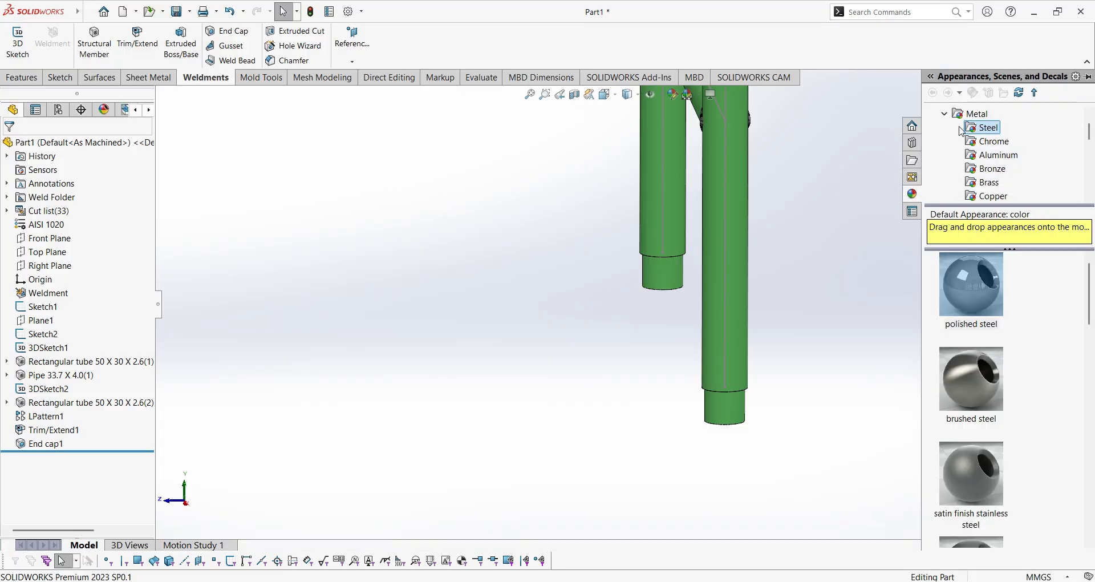
click(945, 115)
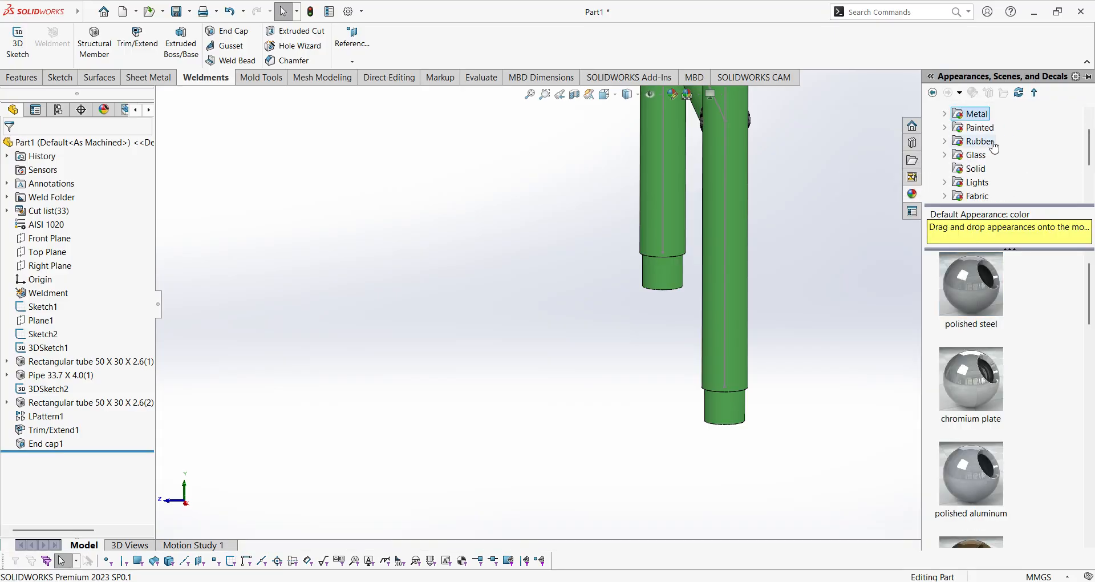
click(945, 142)
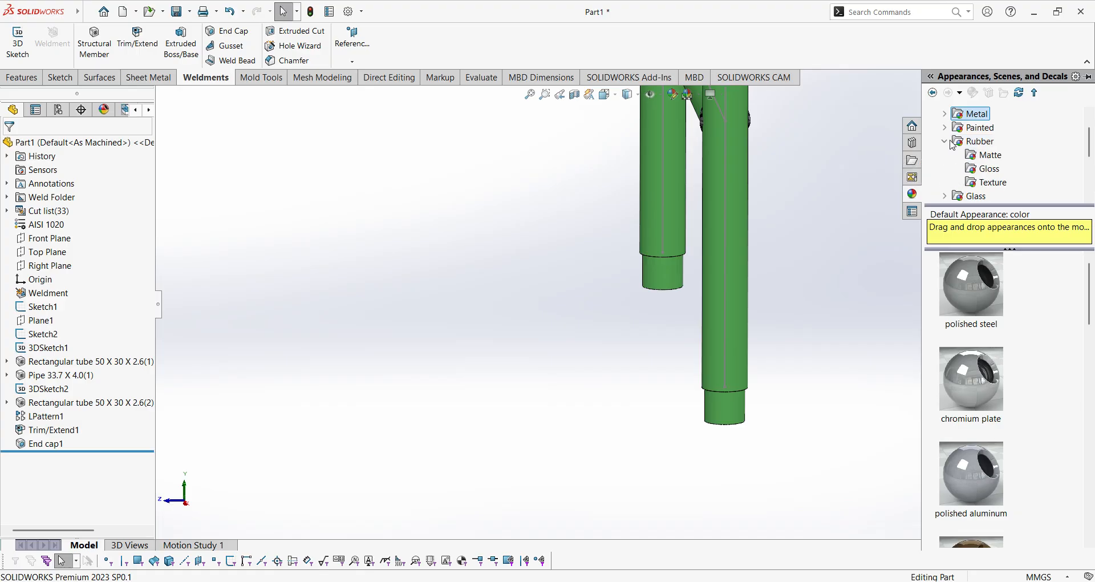
click(988, 170)
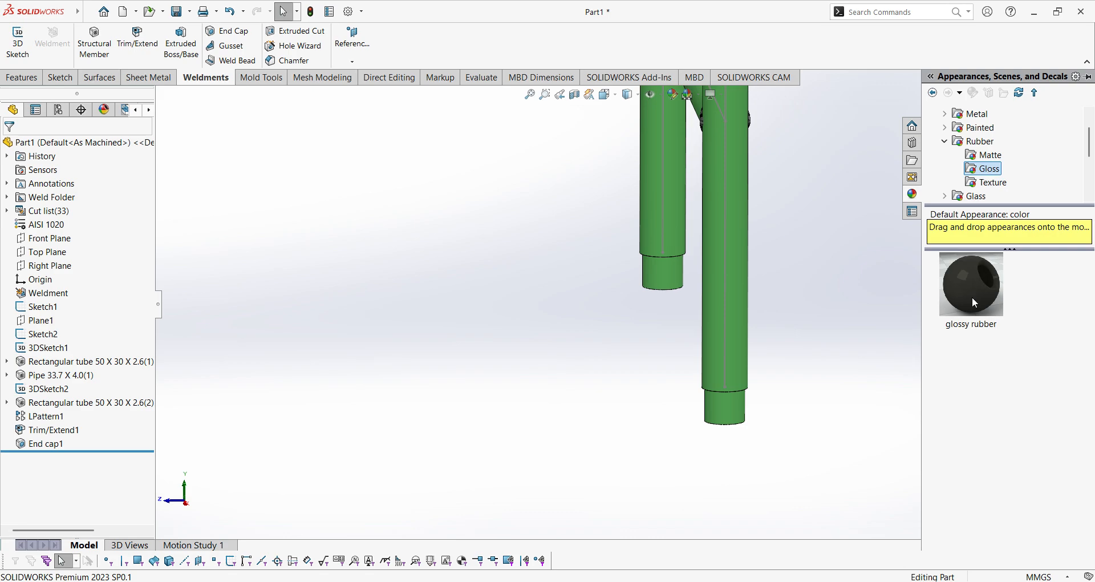
drag(972, 296, 737, 433)
Undo the glossy rubber appearance and the creation of the leg end caps
scroll(818, 367, up, 3)
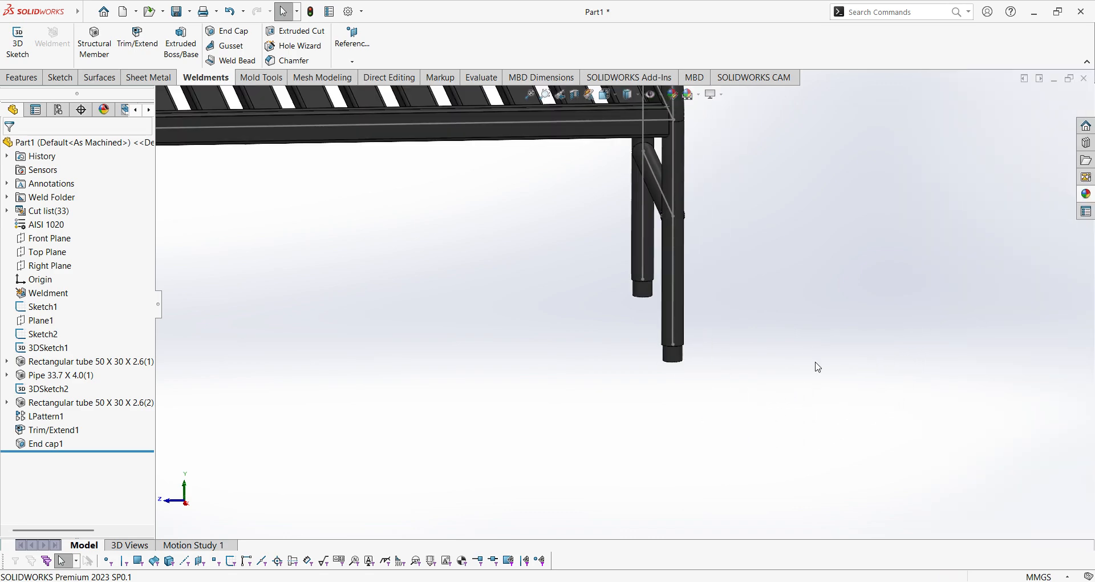
scroll(818, 367, up, 2)
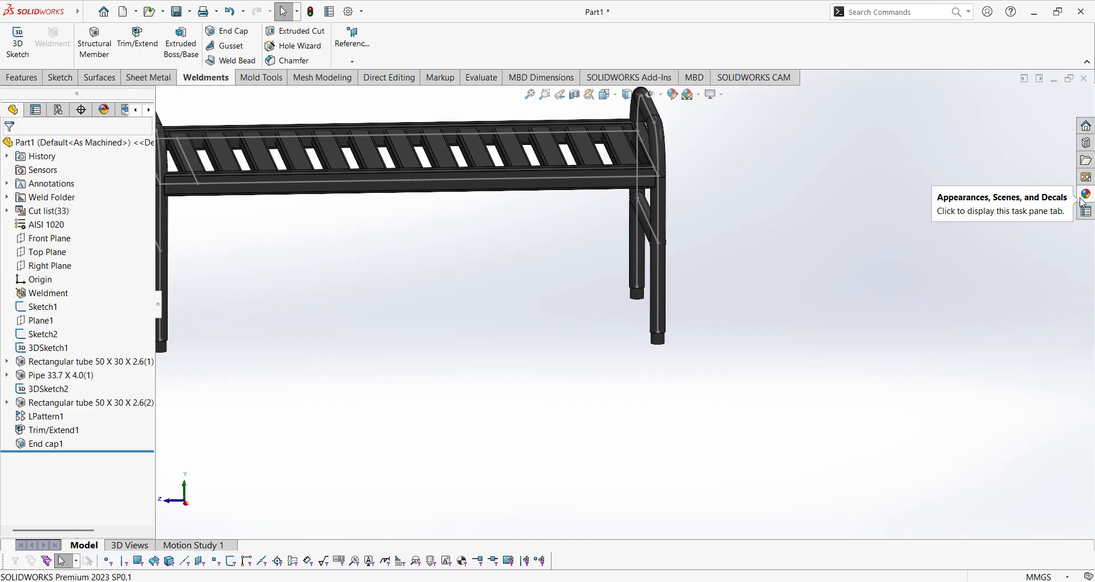
key(z)
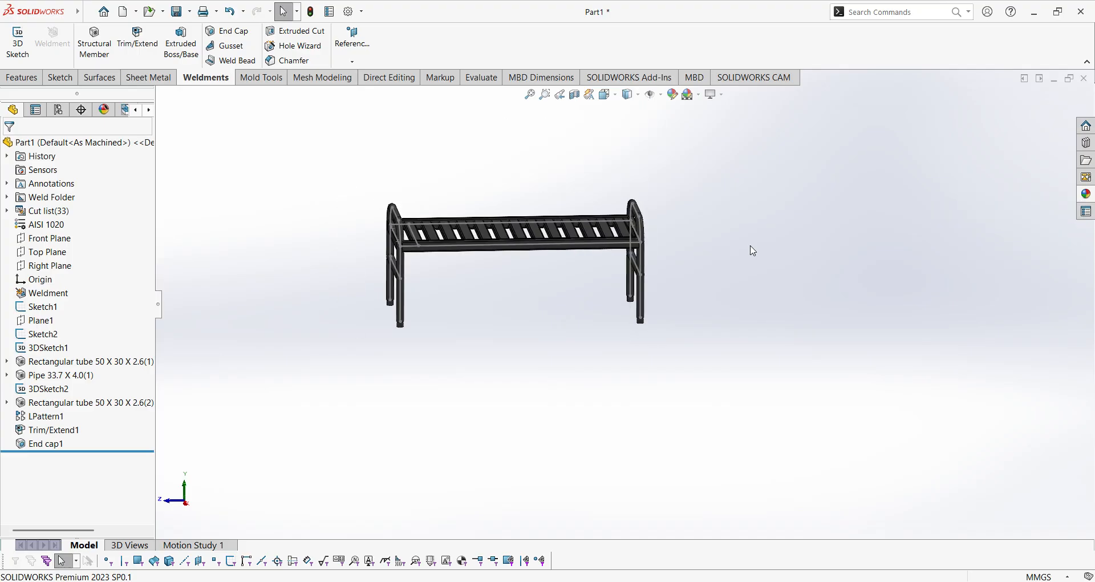
ctrl+middle_drag(480, 324, 279, 372)
scroll(399, 337, down, 6)
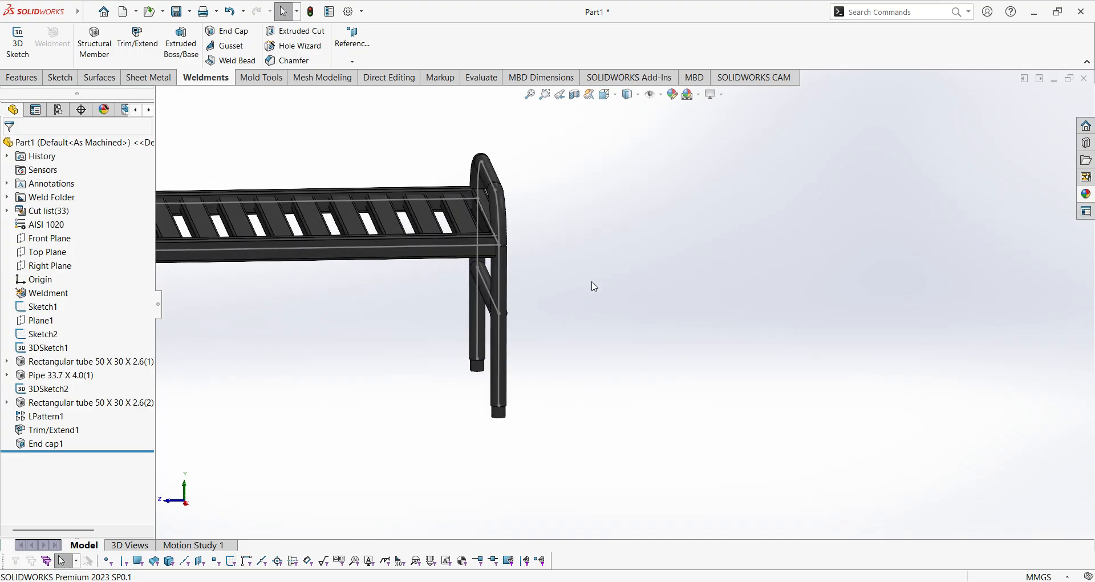
right_click(563, 263)
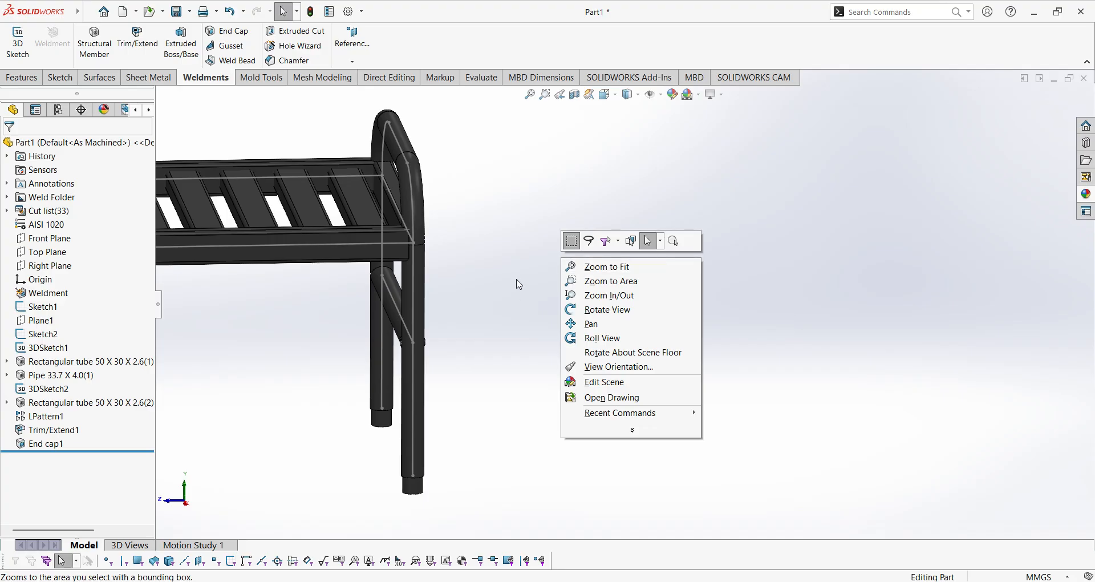
click(519, 283)
key(ctrl+z)
scroll(506, 296, up, 4)
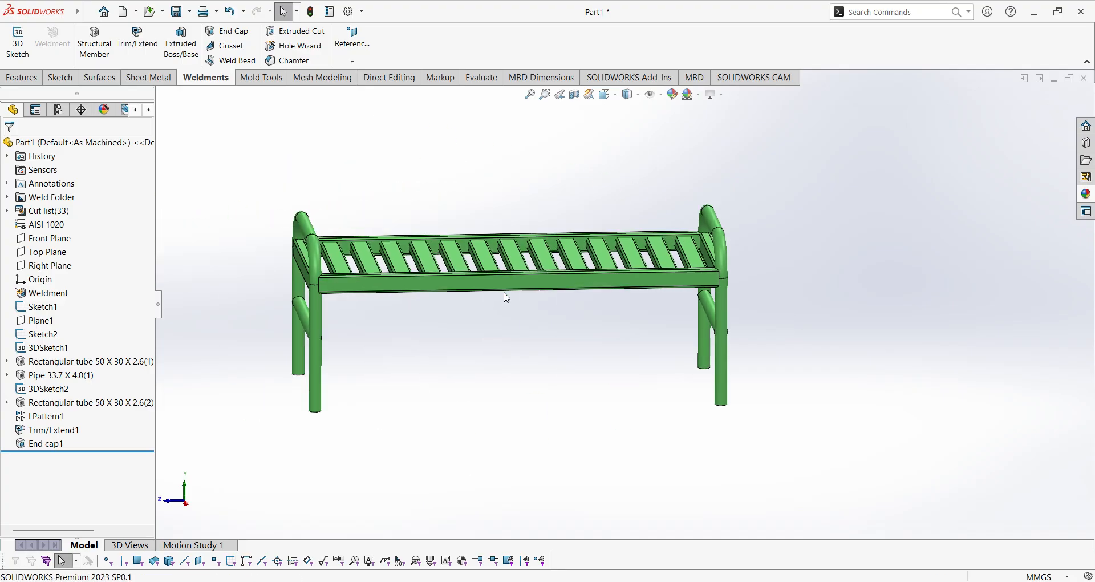
key(ctrl+z)
Start a new 25 mm thick End Cap on the bottom face of the far leg at one end of the bed
scroll(934, 313, down, 3)
scroll(705, 331, up, 2)
scroll(394, 359, up, 3)
middle_drag(409, 375, 408, 211)
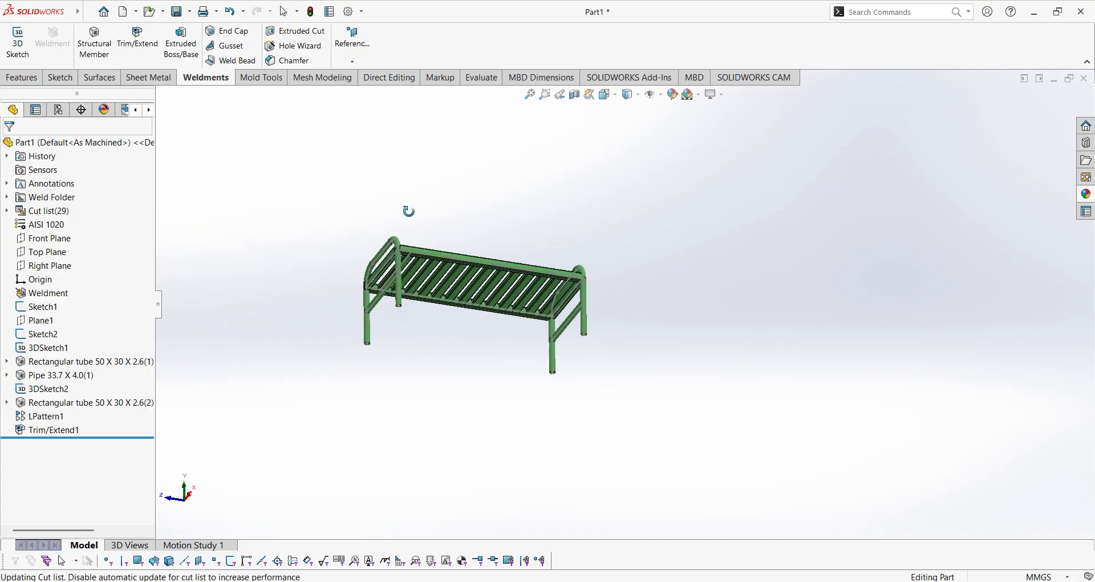
scroll(502, 330, down, 5)
scroll(442, 468, up, 3)
scroll(741, 353, down, 3)
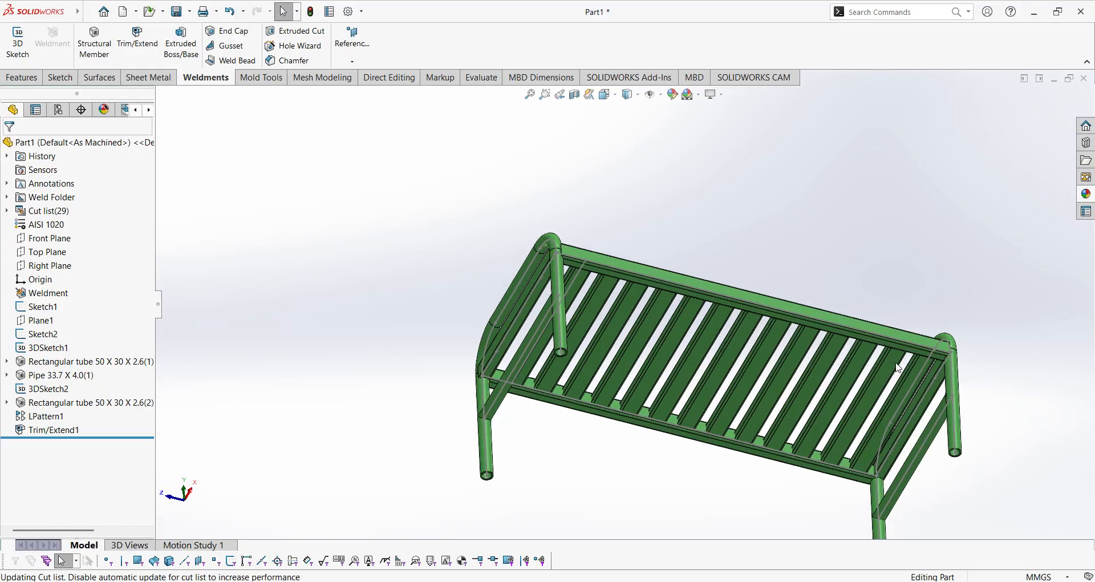
click(227, 31)
scroll(340, 374, down, 1)
scroll(340, 374, down, 2)
scroll(400, 290, down, 4)
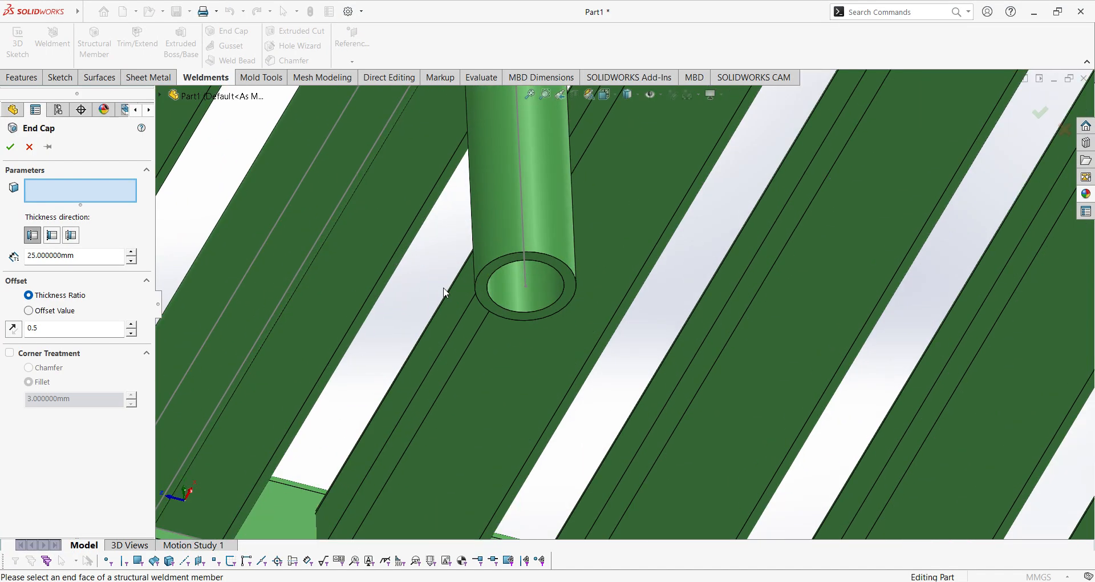
click(512, 314)
scroll(535, 448, up, 6)
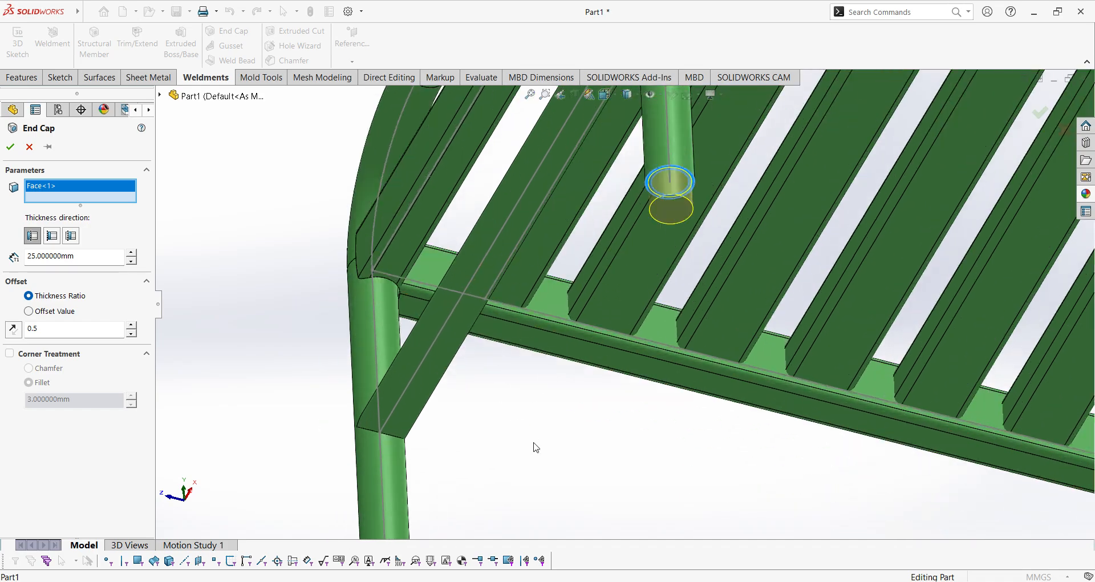
Add the near leg's bottom face at the same end of the bed to the end cap faces
scroll(538, 452, down, 2)
scroll(541, 464, down, 4)
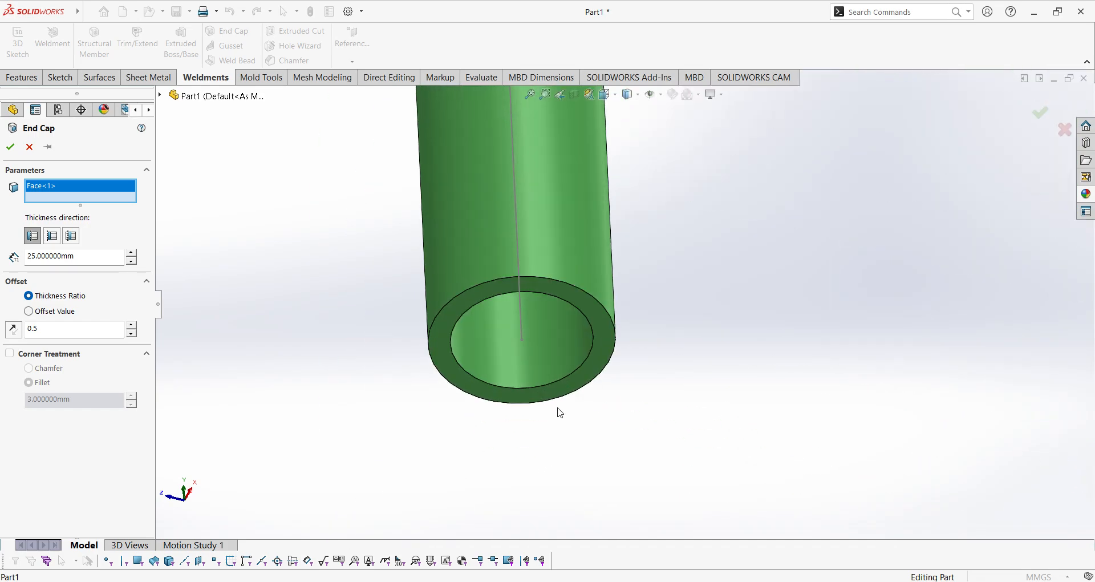
click(567, 403)
scroll(621, 412, up, 2)
scroll(623, 405, up, 5)
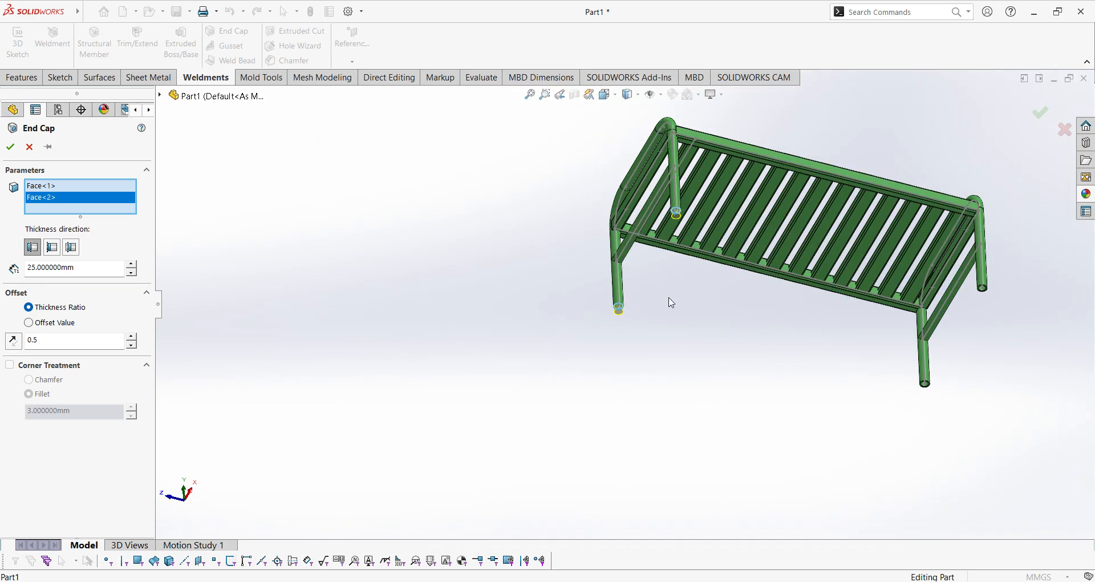
Add the bottom faces of the two legs at the other end of the bed to the end cap faces
scroll(924, 291, down, 4)
scroll(676, 331, down, 6)
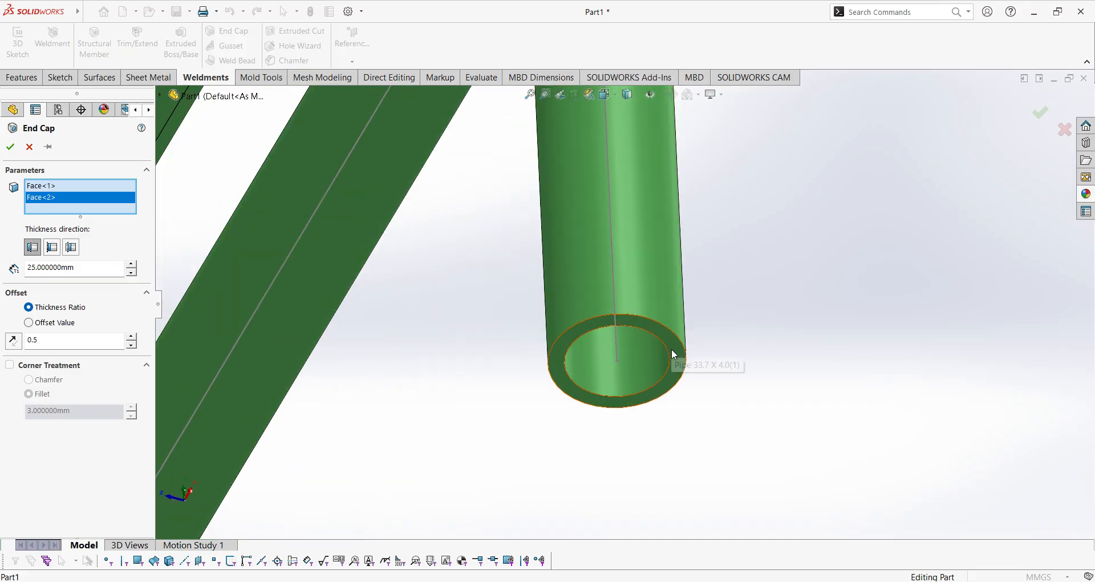
click(671, 359)
scroll(626, 445, up, 5)
scroll(621, 445, up, 2)
scroll(548, 442, down, 7)
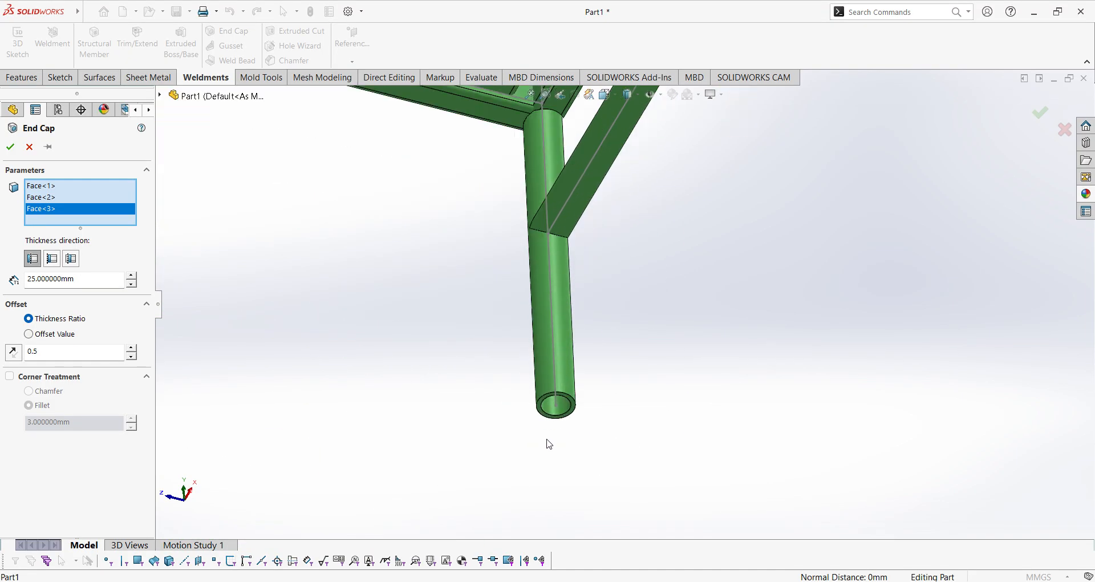
click(570, 406)
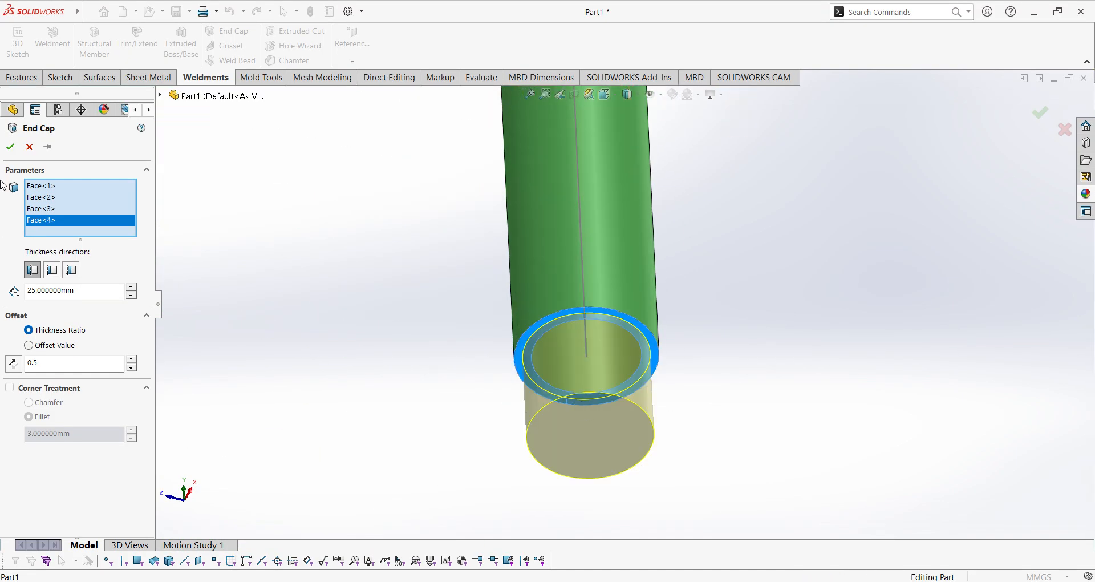
Create the 25 mm thick end caps on the bottom faces of the four legs
click(11, 146)
scroll(362, 254, up, 3)
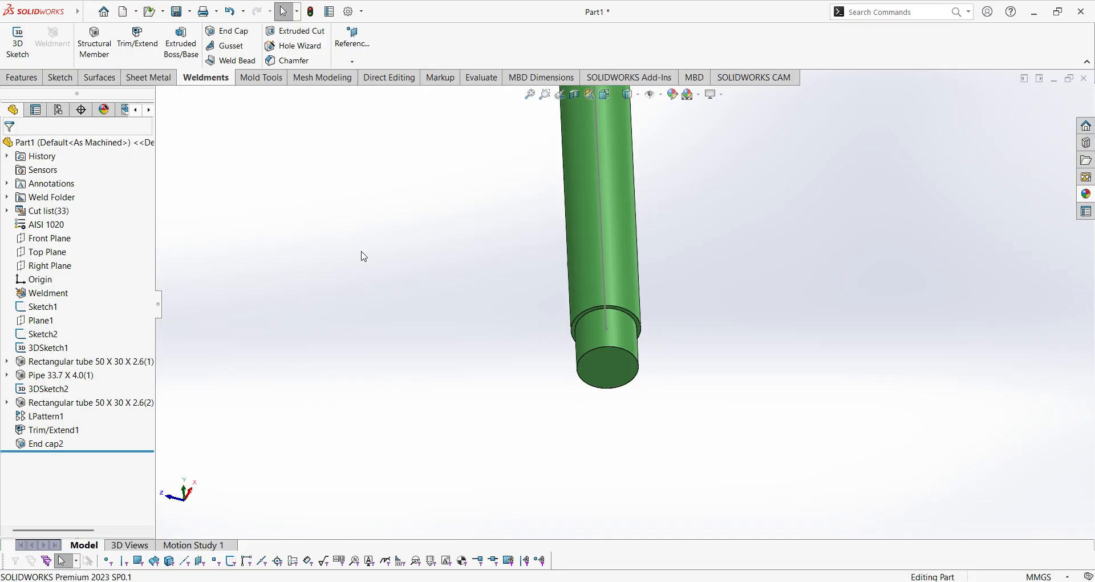
scroll(731, 271, up, 7)
Apply the glossy rubber appearance to the body of the end cap on one leg
middle_drag(379, 140, 566, 291)
scroll(665, 242, down, 3)
scroll(717, 196, down, 8)
scroll(566, 292, down, 3)
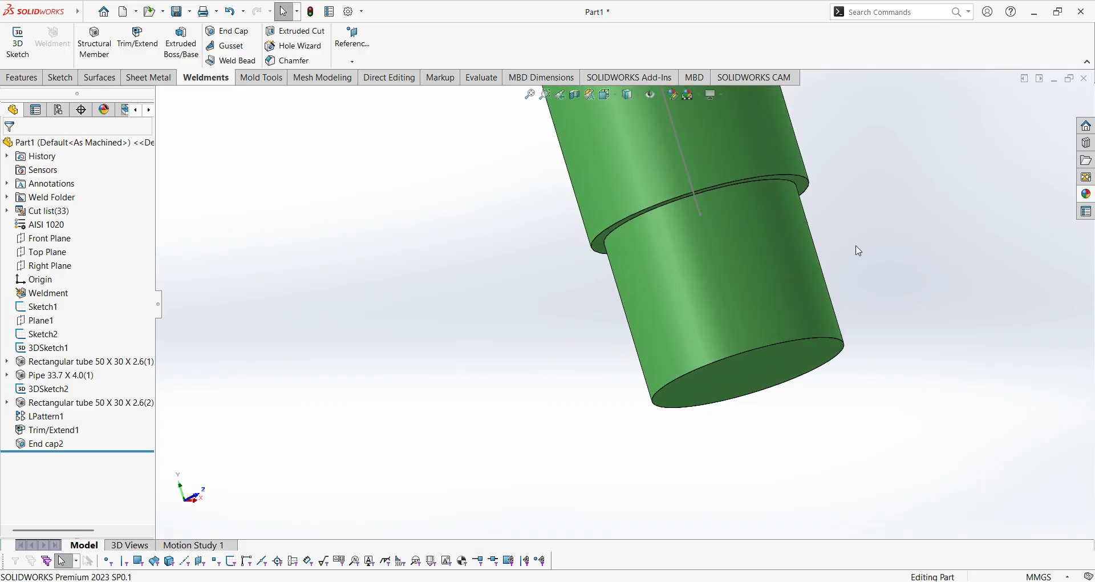
click(1087, 195)
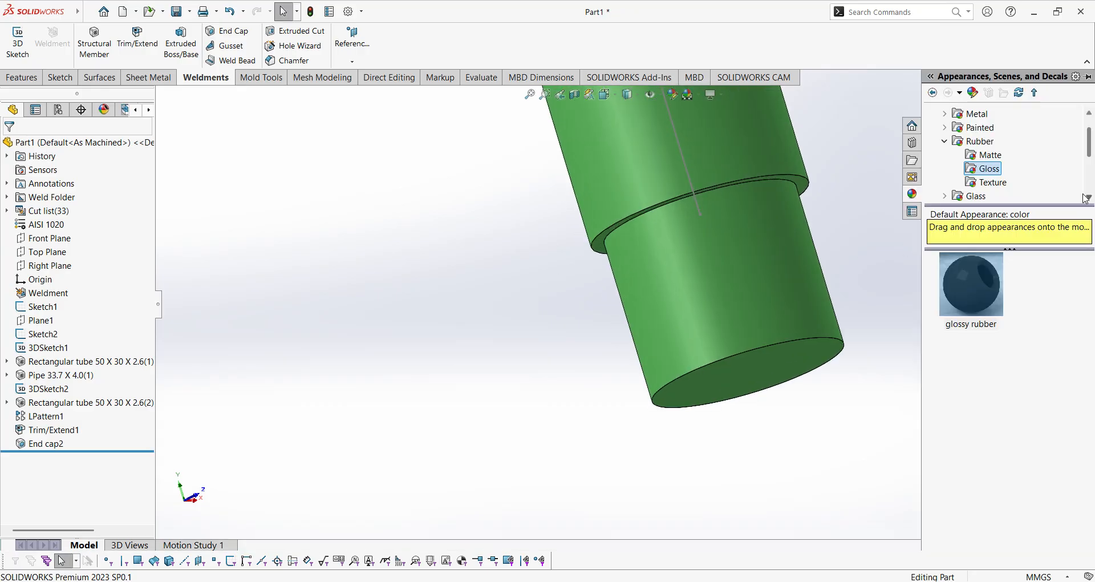
drag(962, 303, 800, 323)
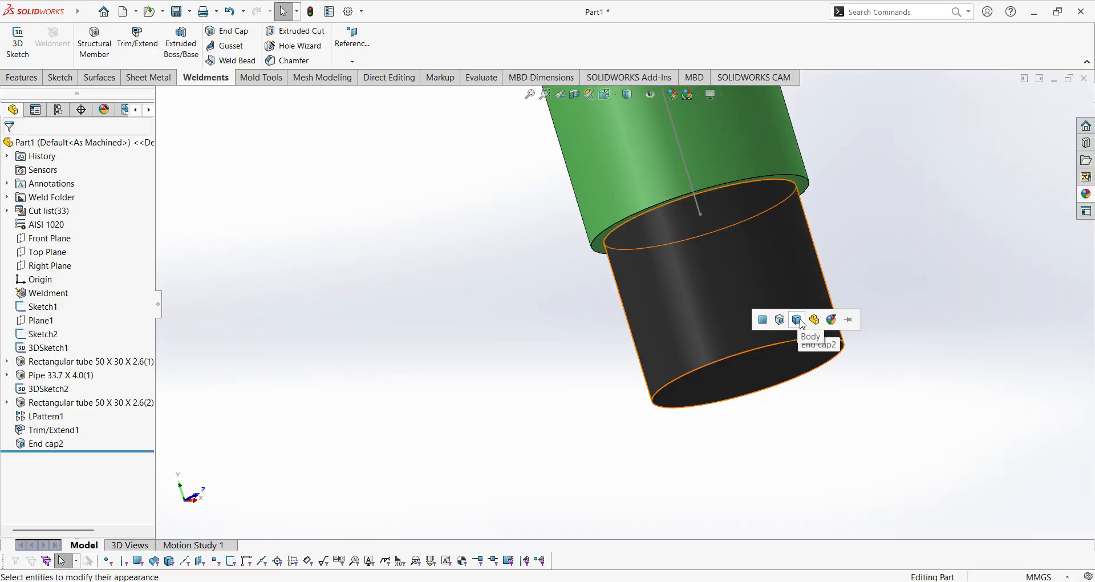
click(800, 320)
Apply glossy rubber to the end cap body of the other leg at the same end of the bed
scroll(756, 307, up, 10)
scroll(752, 306, down, 2)
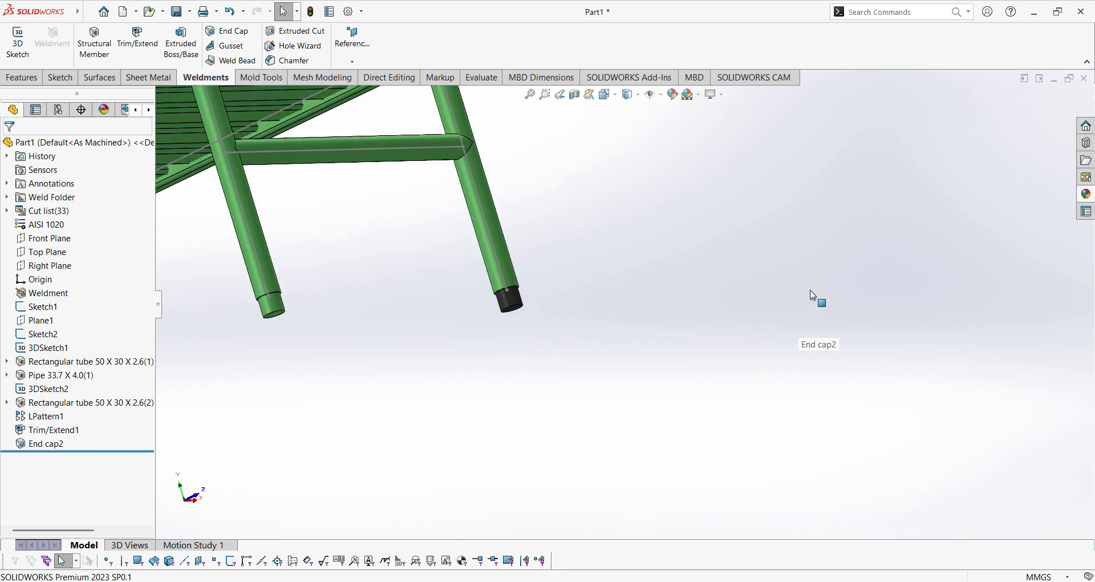
scroll(628, 296, up, 3)
scroll(680, 325, down, 8)
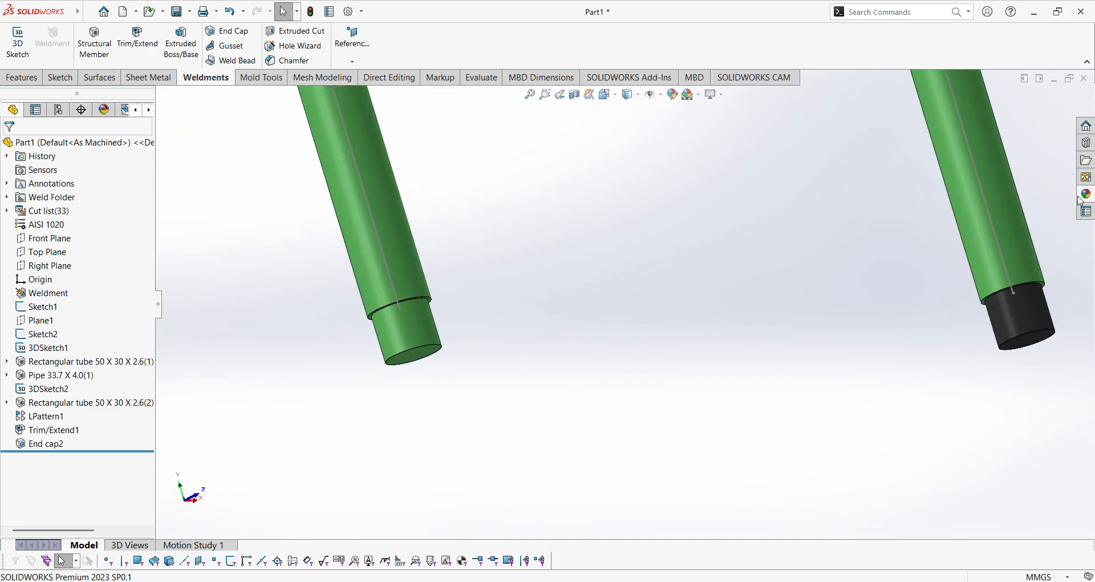
click(1084, 195)
drag(952, 290, 416, 343)
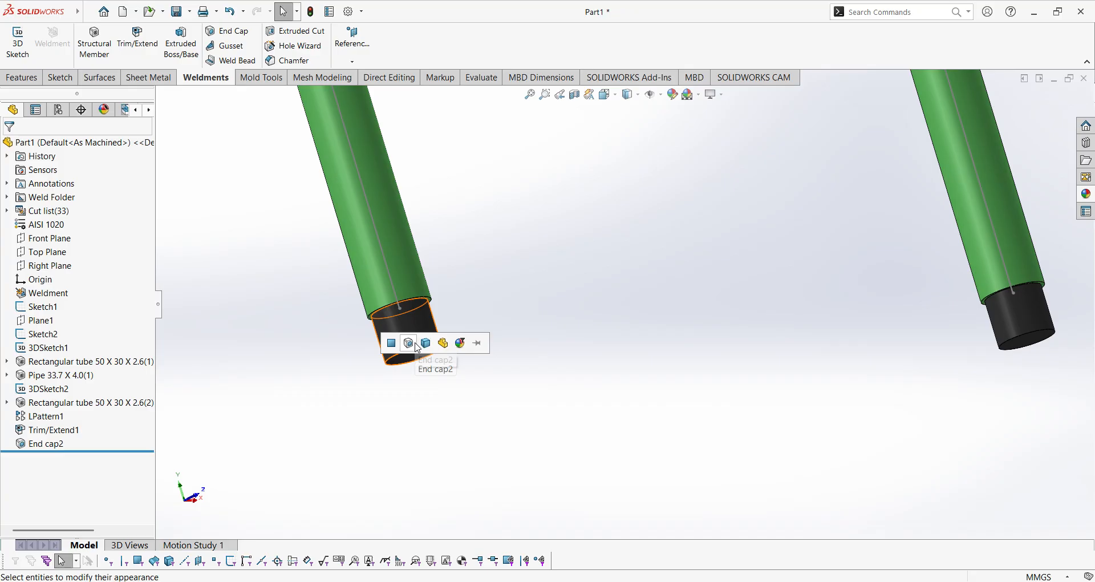
click(425, 346)
Apply glossy rubber to the end cap body of the first leg at the opposite end of the bed
scroll(392, 323, up, 4)
middle_drag(392, 323, 457, 342)
scroll(457, 342, up, 2)
scroll(329, 434, down, 1)
scroll(399, 464, up, 2)
scroll(517, 408, down, 5)
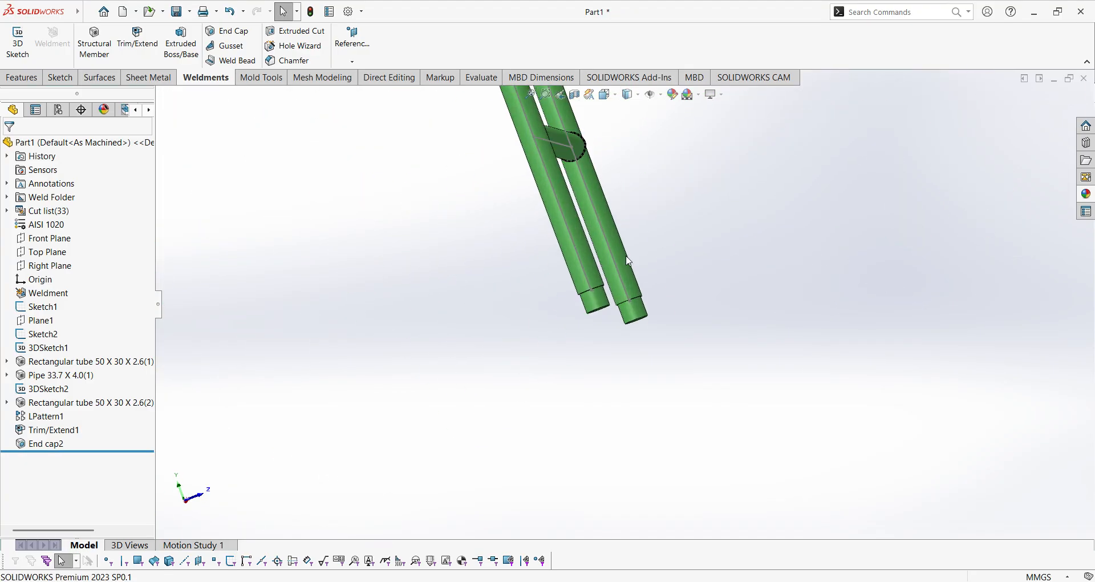
click(1086, 194)
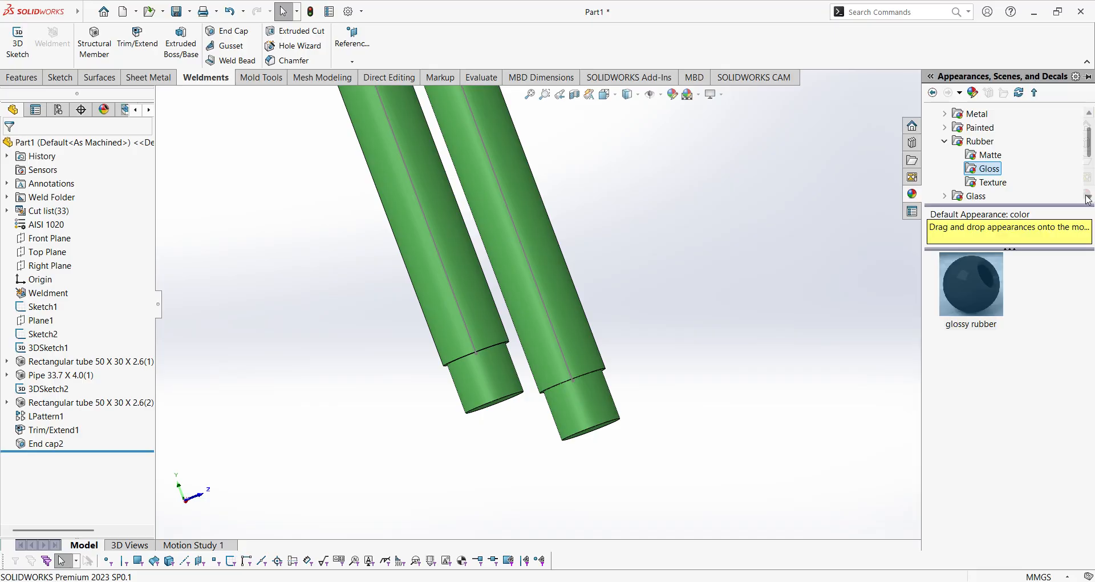
drag(998, 284, 511, 398)
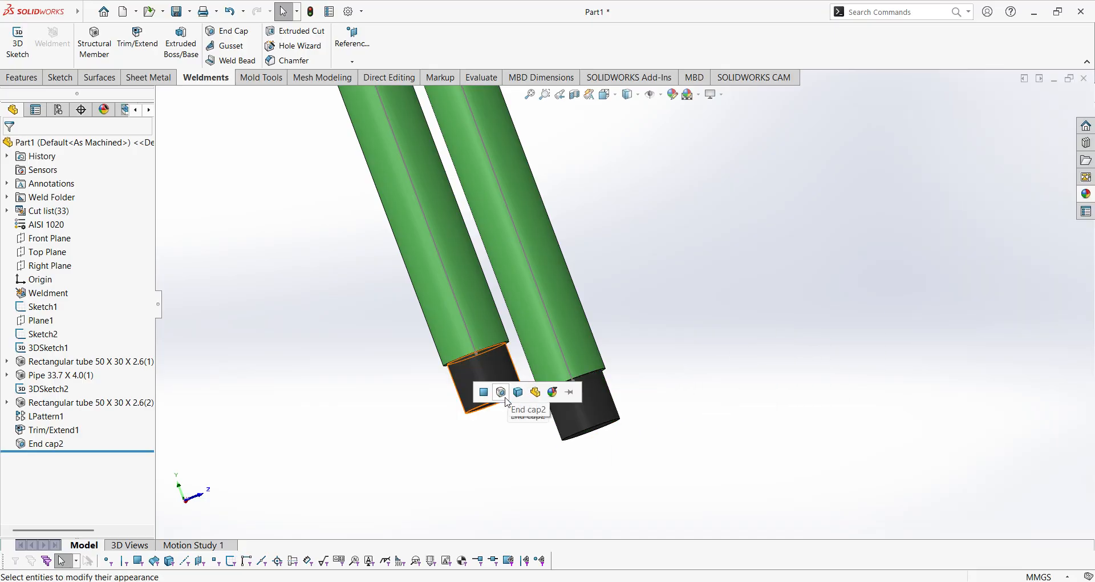
click(517, 390)
Apply glossy rubber to the body of the last remaining green end cap
scroll(836, 378, up, 2)
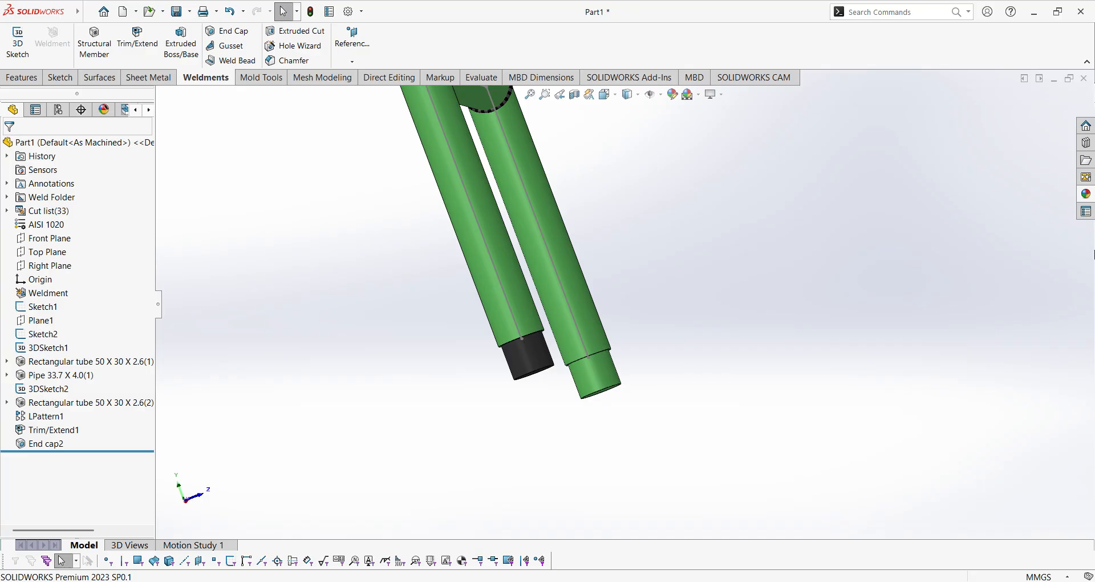
click(1086, 194)
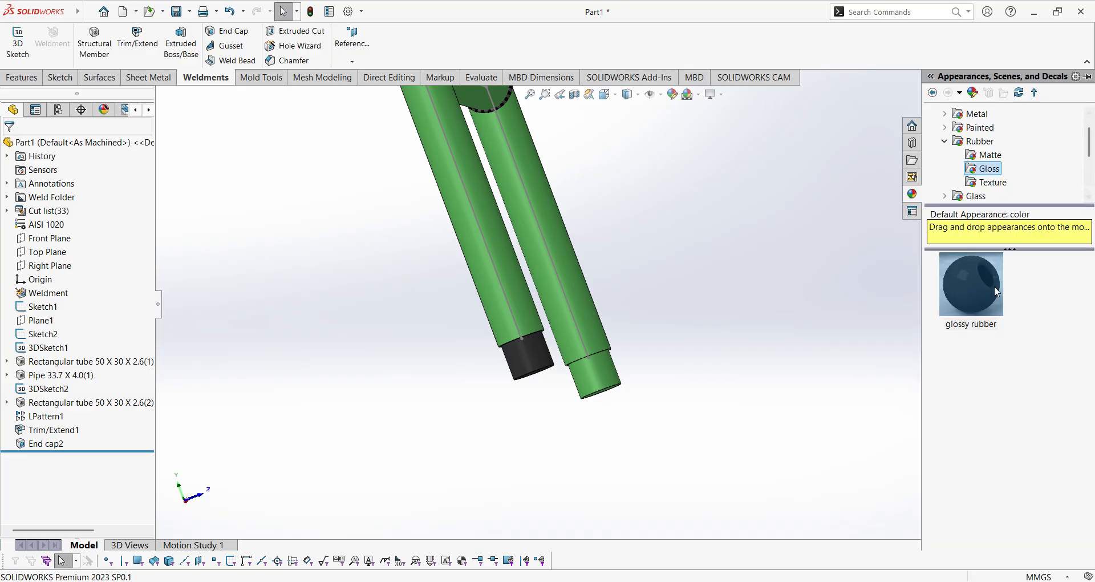
drag(995, 290, 618, 392)
click(624, 383)
Examine the end caps on all four legs and the slatted bed frame from several sides
scroll(673, 291, up, 10)
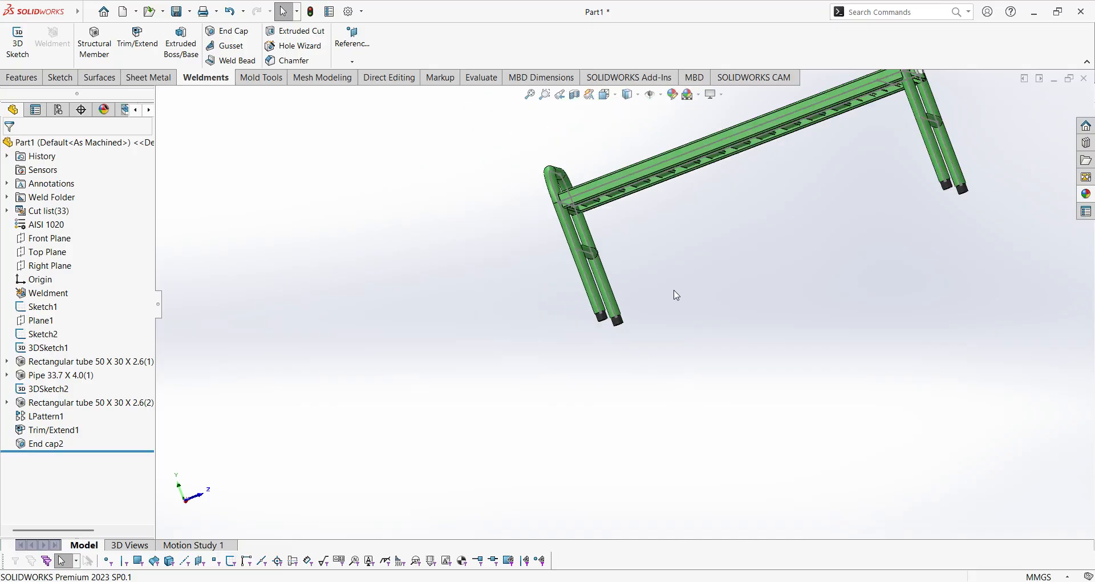
middle_drag(759, 200, 829, 230)
scroll(846, 215, down, 4)
scroll(766, 318, down, 6)
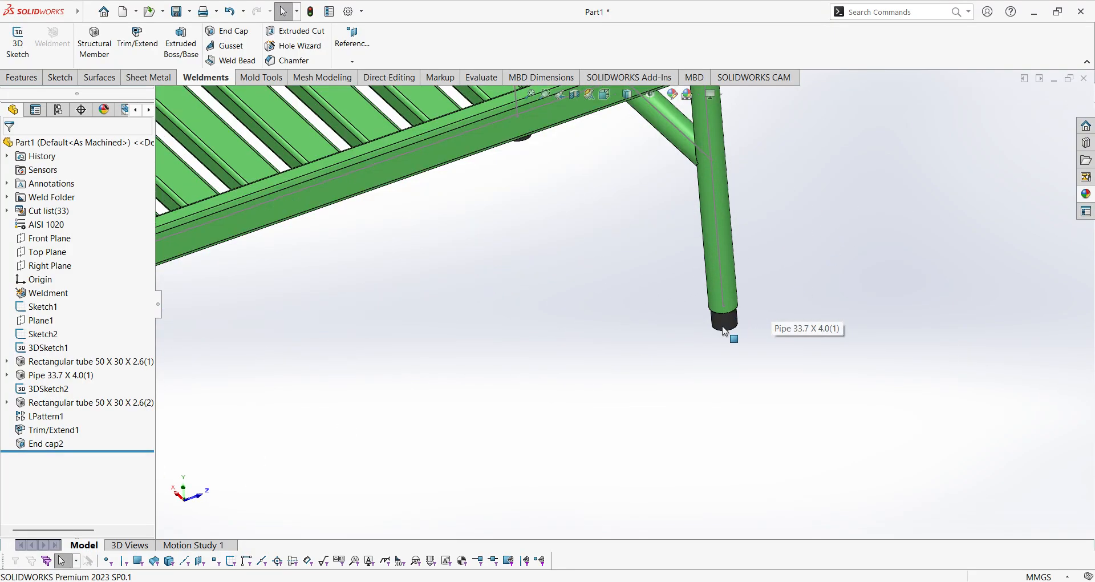
middle_drag(786, 334, 658, 232)
scroll(658, 232, up, 3)
scroll(804, 290, up, 6)
middle_drag(431, 234, 467, 220)
scroll(578, 218, down, 3)
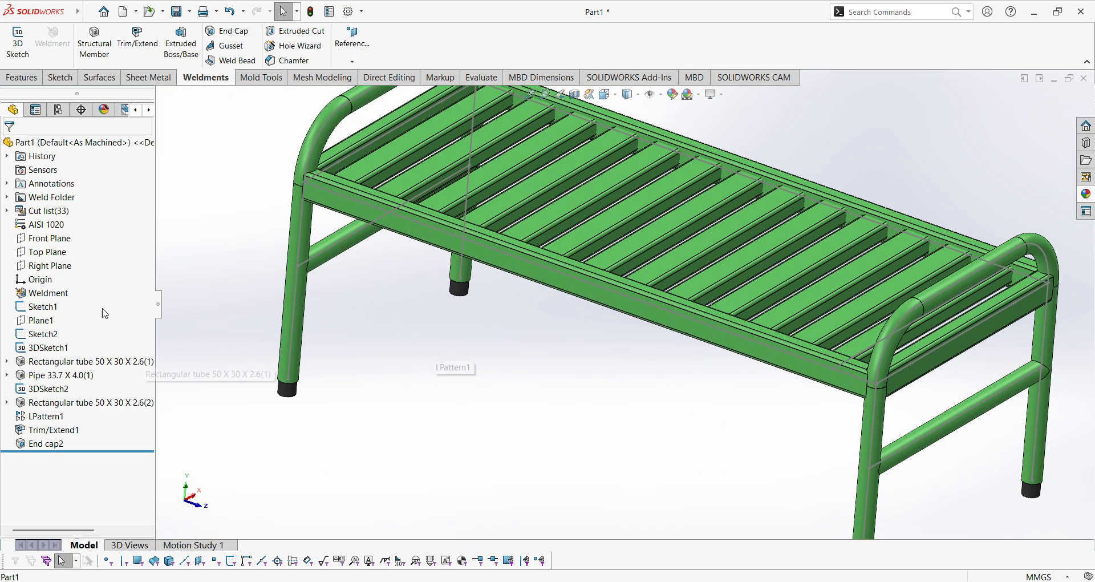
Hide all item types, including the sketch lines, and inspect the whole bed frame
click(650, 95)
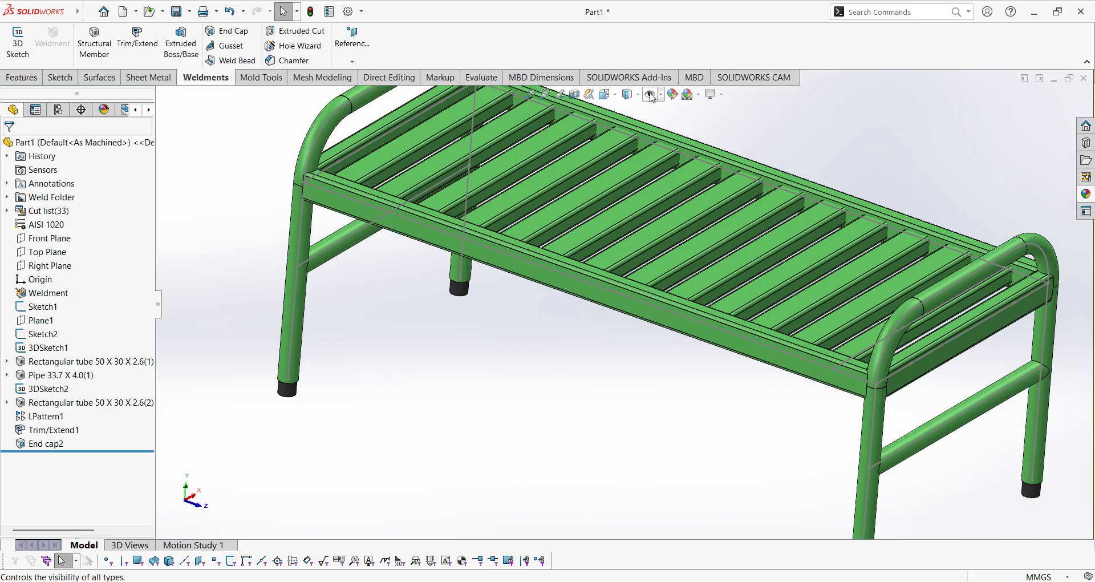
scroll(682, 247, down, 2)
scroll(656, 262, up, 2)
scroll(627, 283, down, 1)
mouse_move(621, 288)
middle_down()
mouse_move(611, 311)
mouse_move(522, 327)
mouse_move(547, 320)
middle_up()
scroll(626, 312, up, 3)
scroll(621, 310, down, 1)
middle_drag(620, 310, 653, 303)
scroll(776, 294, down, 2)
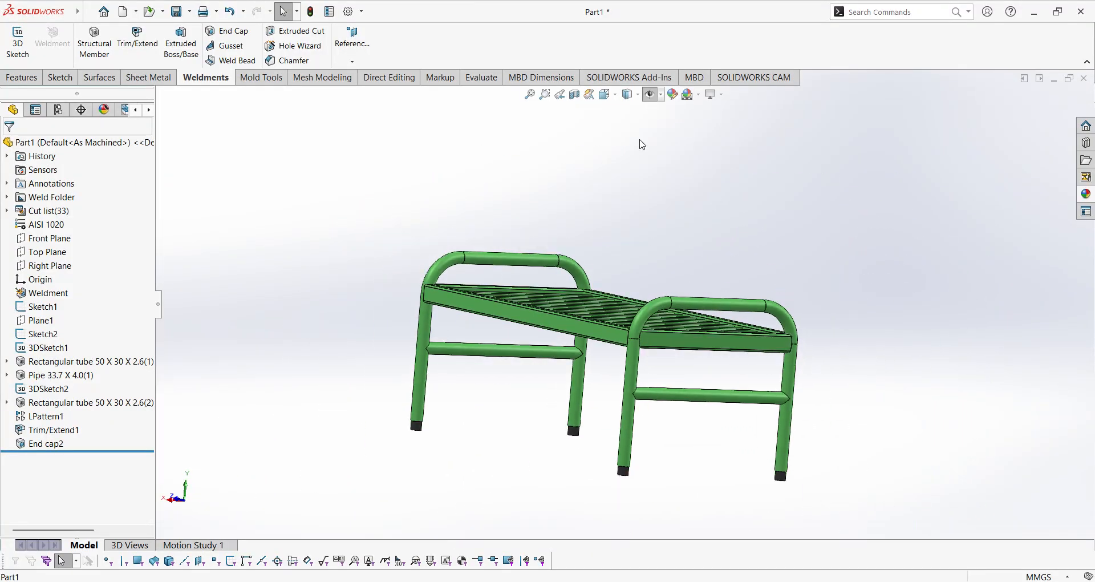
scroll(586, 287, down, 1)
middle_drag(567, 267, 553, 286)
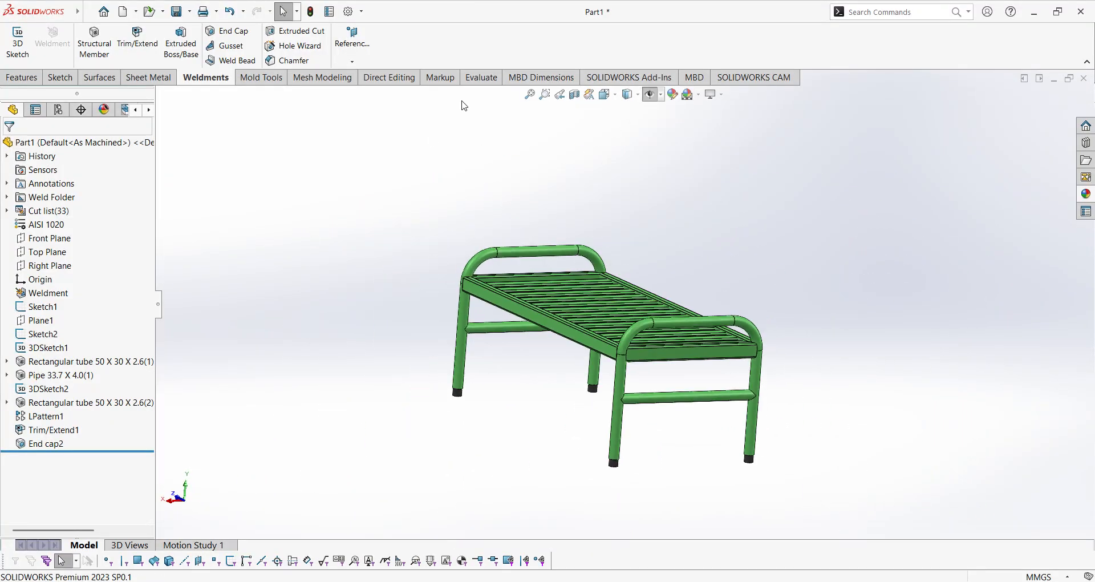